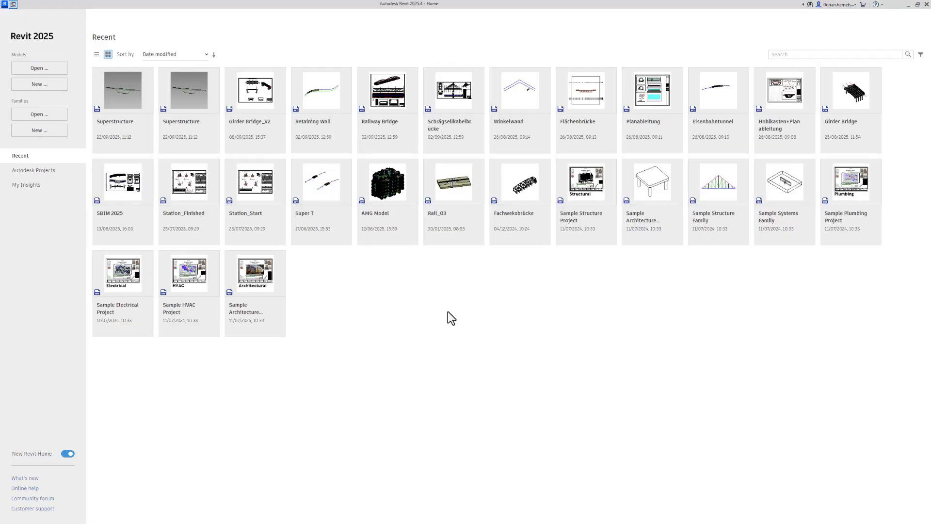
Create a new family from the Metric Generic Model Adaptive.rft template.
click(54, 137)
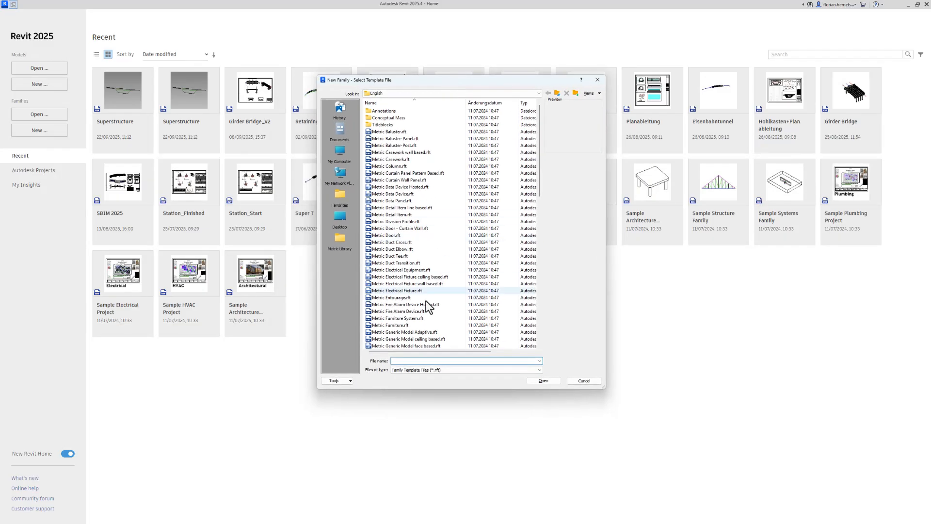
click(417, 334)
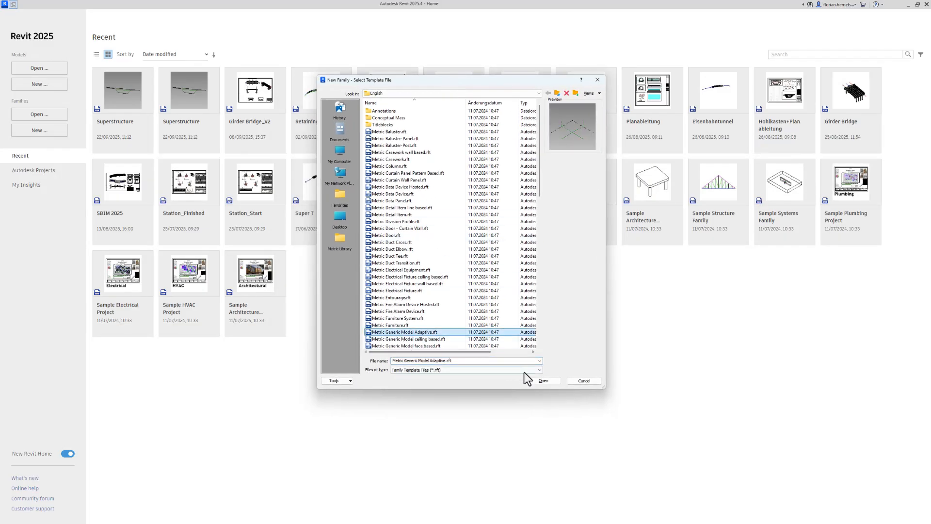
click(542, 381)
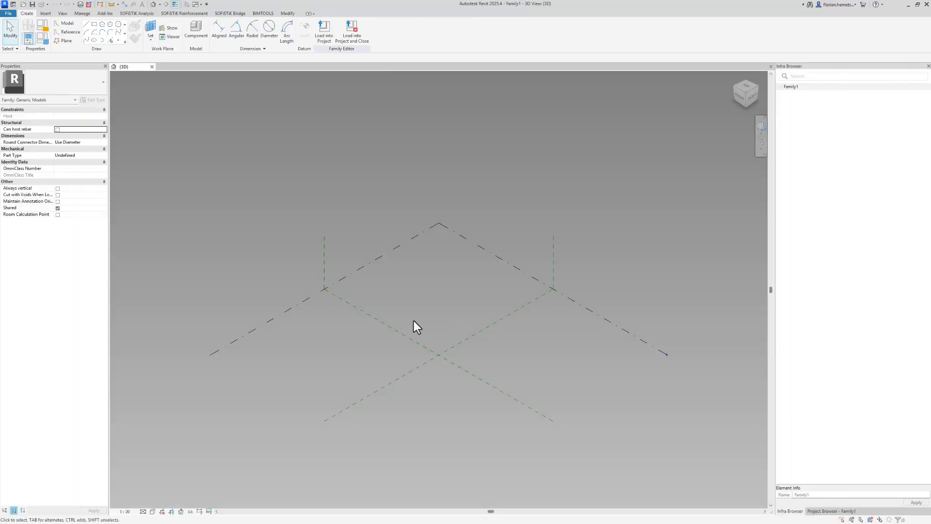
Place a reference point on the Center (Left/Right) reference plane, close to where the two centre reference planes cross.
shift+middle_drag(414, 321, 664, 301)
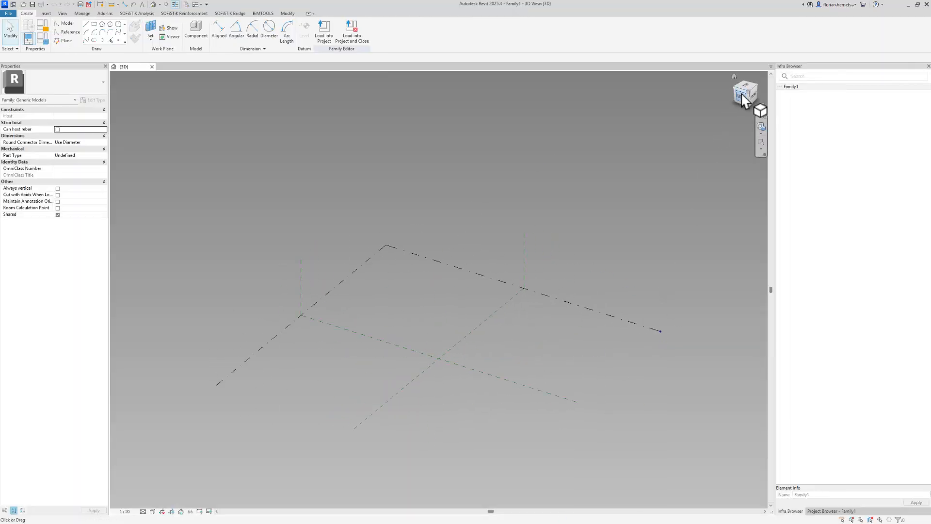
click(542, 393)
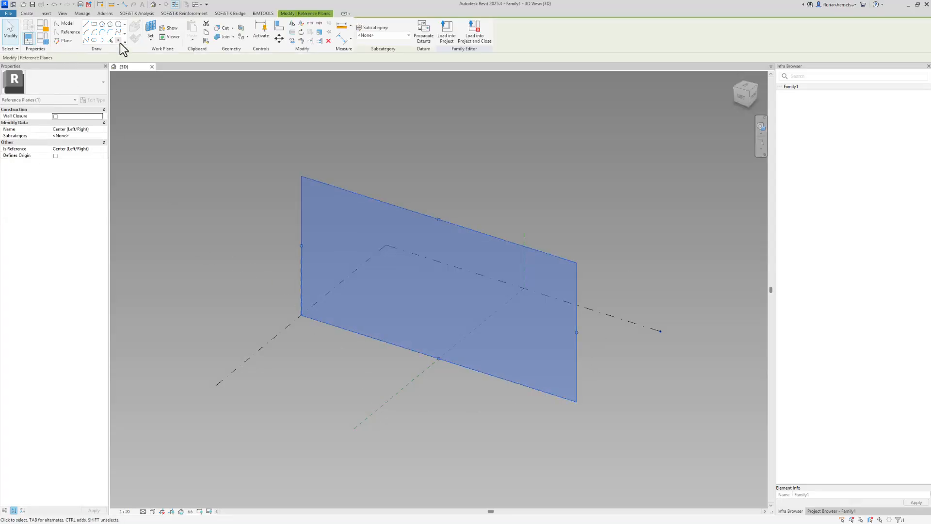
click(251, 264)
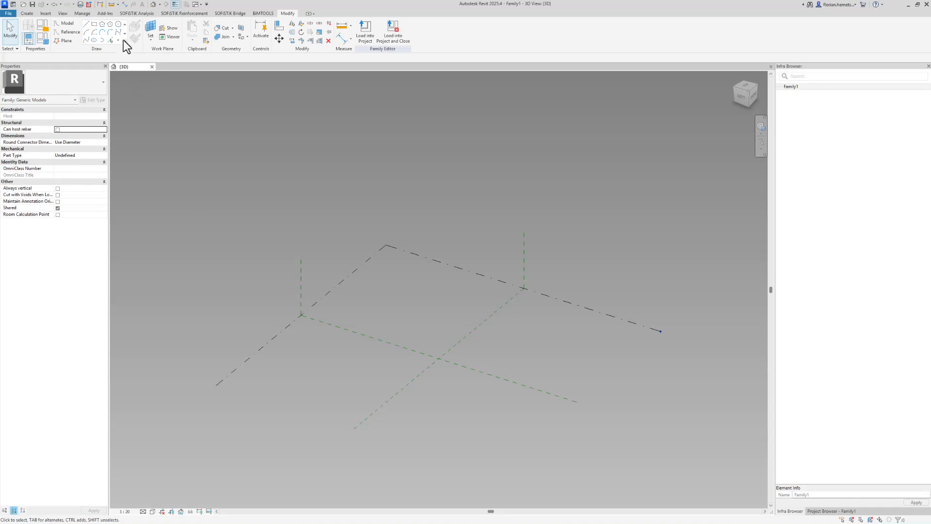
click(117, 41)
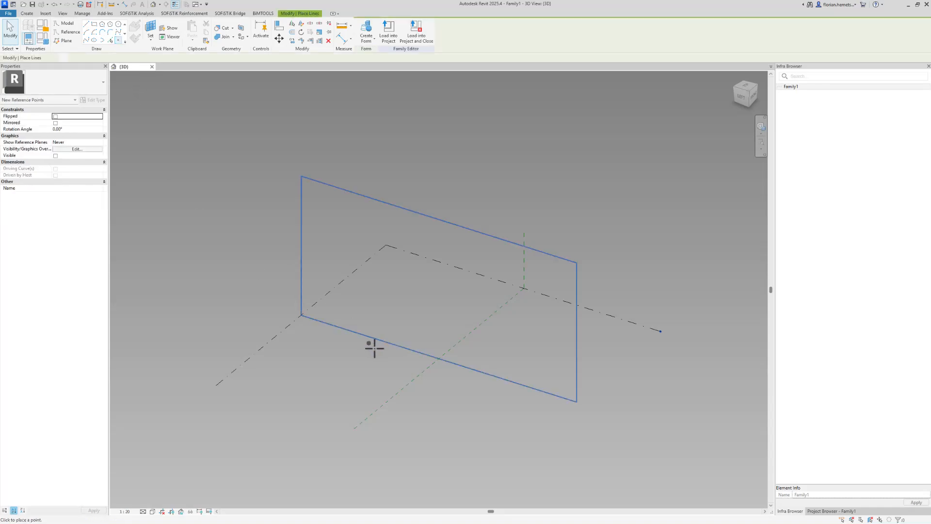
click(420, 333)
Align the reference point with the centre reference planes so it sits exactly on their intersection.
click(279, 27)
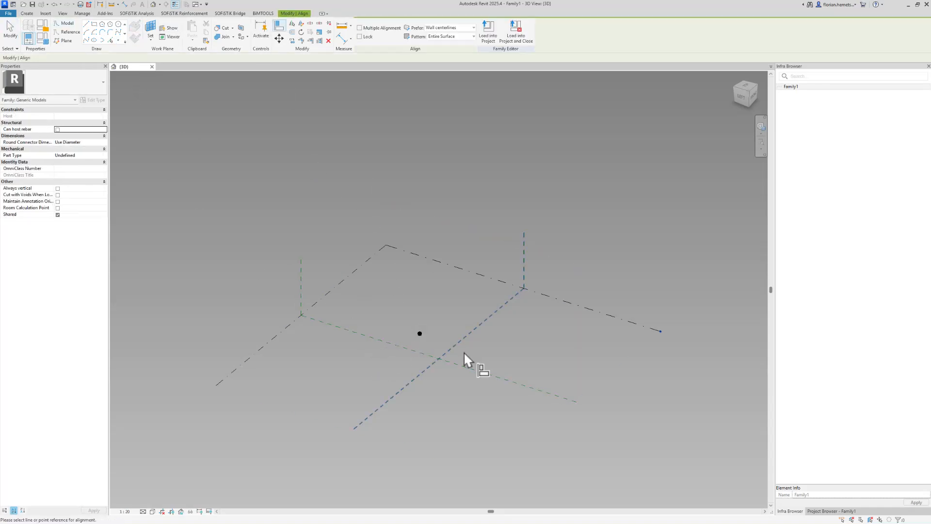
click(421, 334)
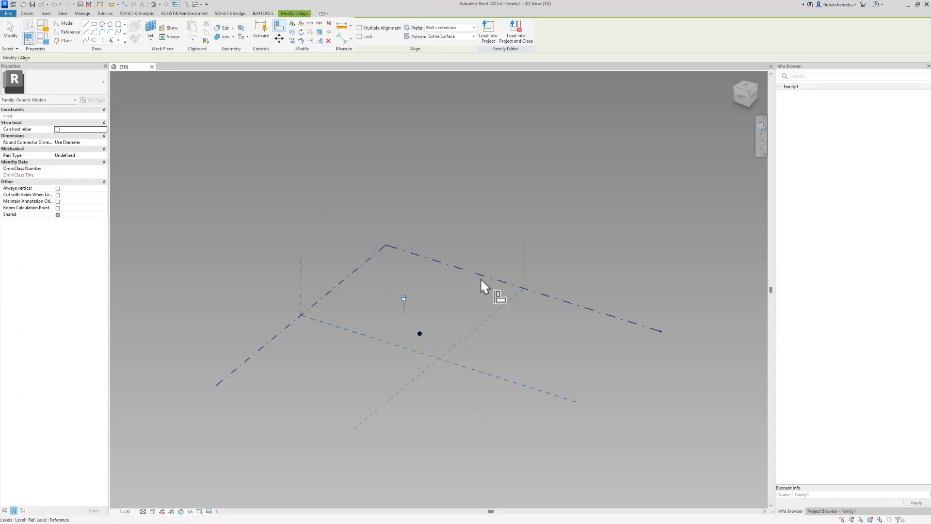
click(421, 334)
click(438, 359)
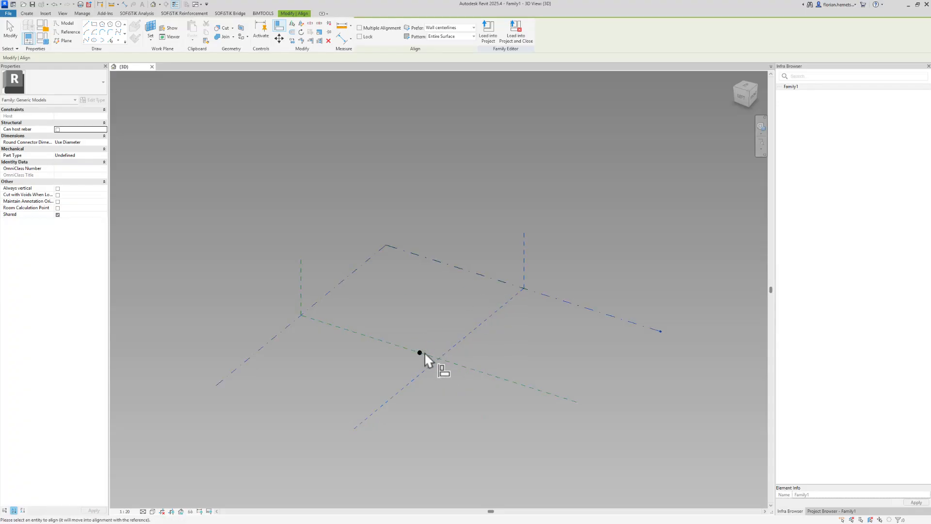
click(423, 352)
key(Escape)
key(Escape)
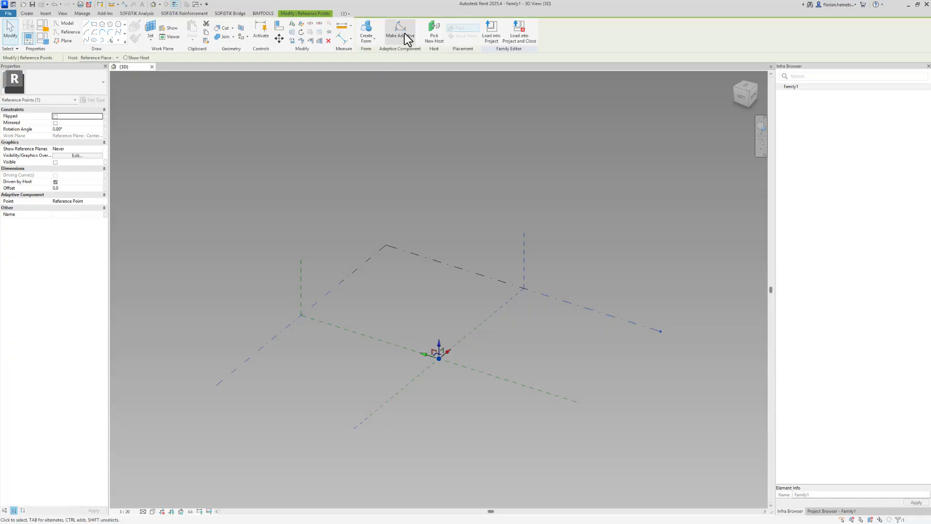
Make the reference point at the intersection of the centre planes adaptive.
click(405, 36)
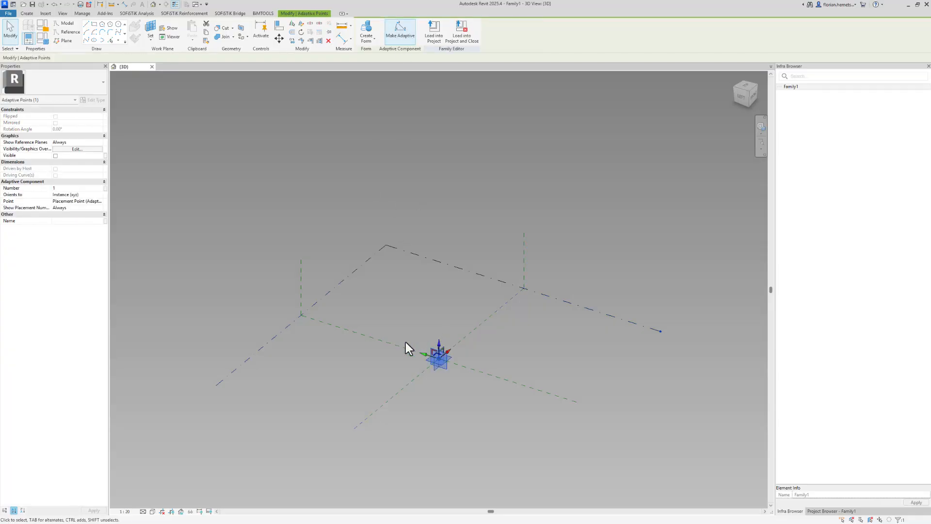
click(456, 405)
scroll(478, 379, up, 4)
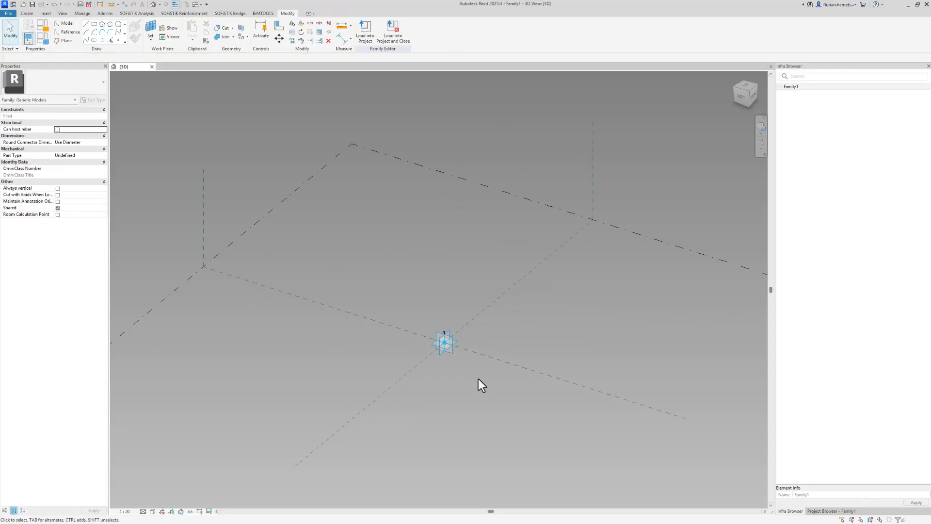
Create a new family type named Type 1 in the family types.
click(42, 38)
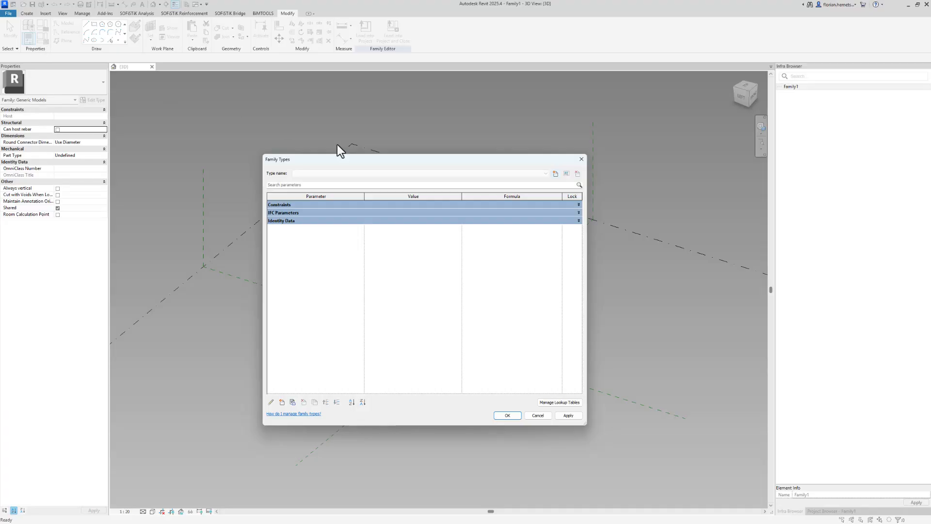
click(555, 174)
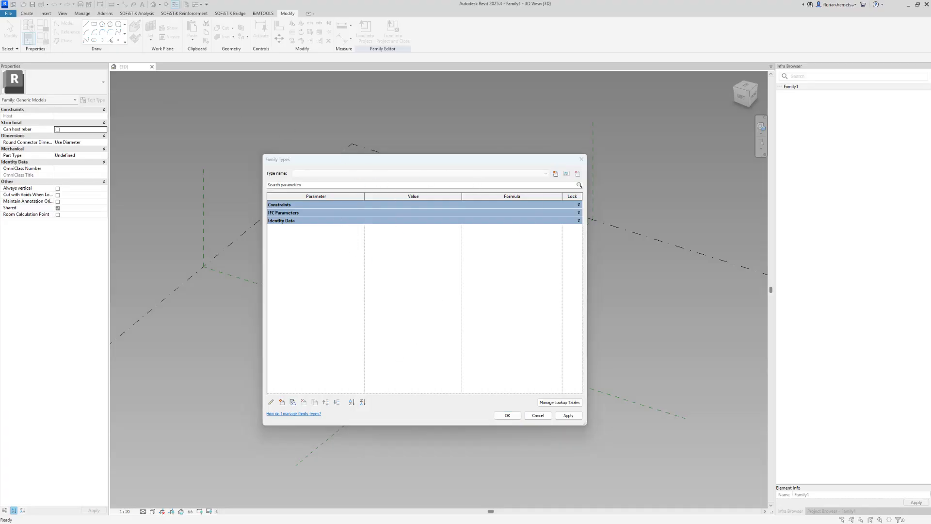
click(553, 204)
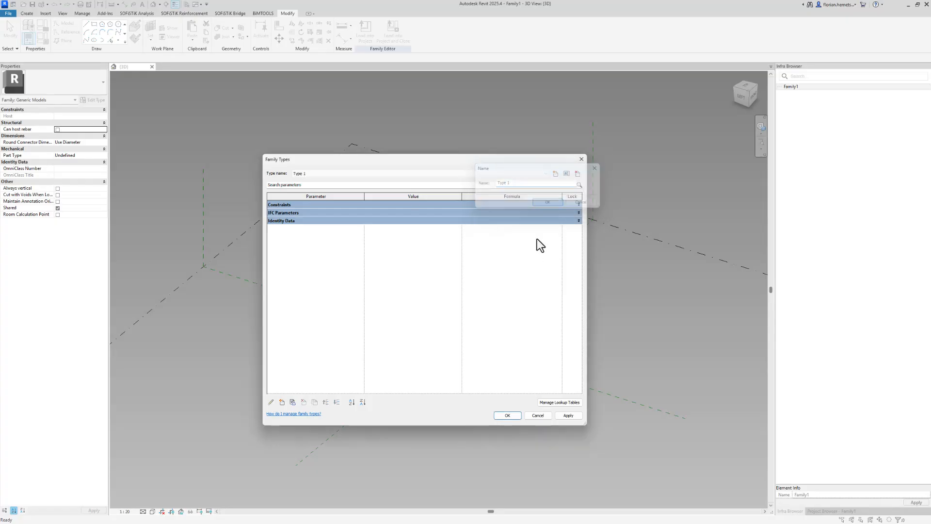
Add an instance family parameter named Width_Deck with the data type Length, grouped under Dimensions.
click(282, 402)
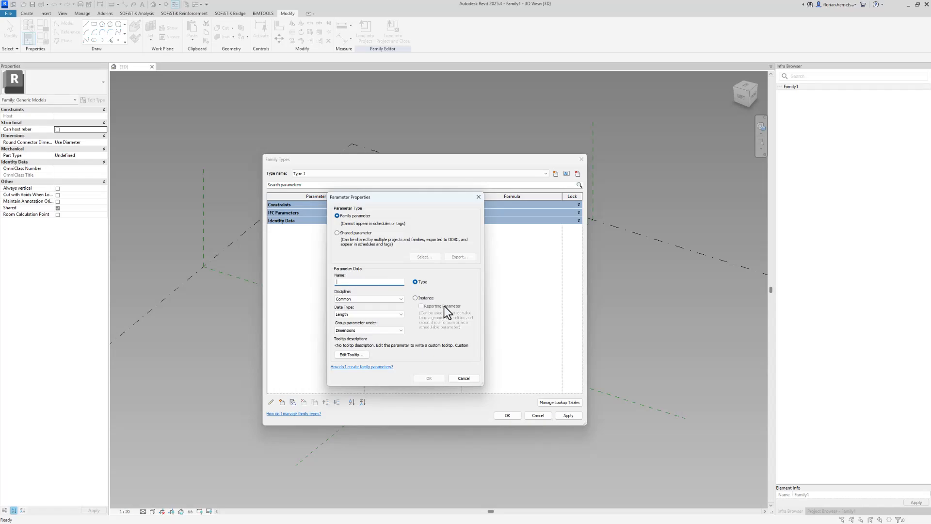
click(427, 300)
click(375, 283)
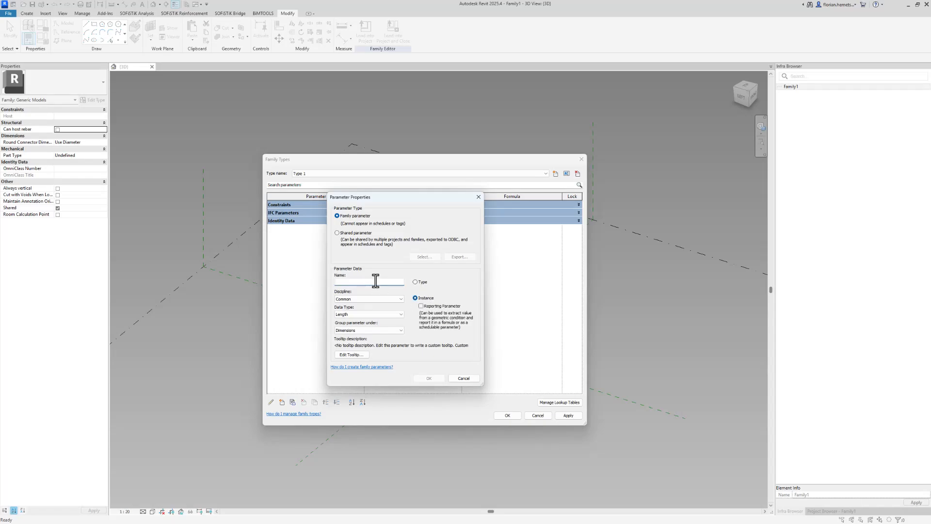
text(Width_Deck)
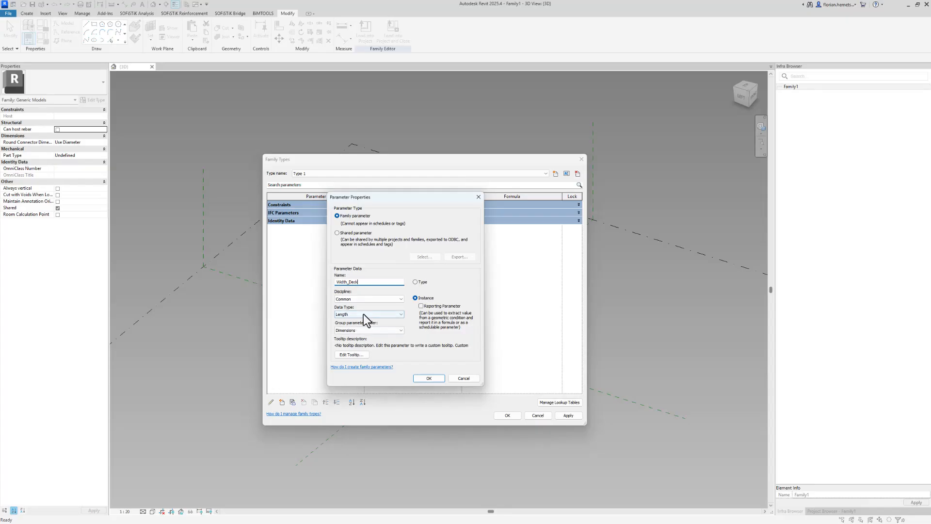
click(423, 378)
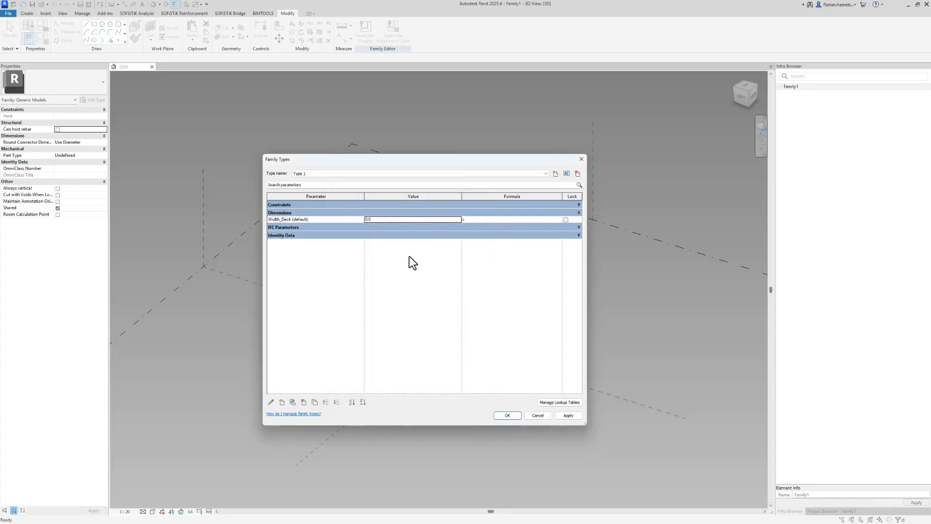
Set the Width_Deck value to 14000 and accept the family types.
click(407, 220)
text(14000)
click(339, 282)
click(499, 415)
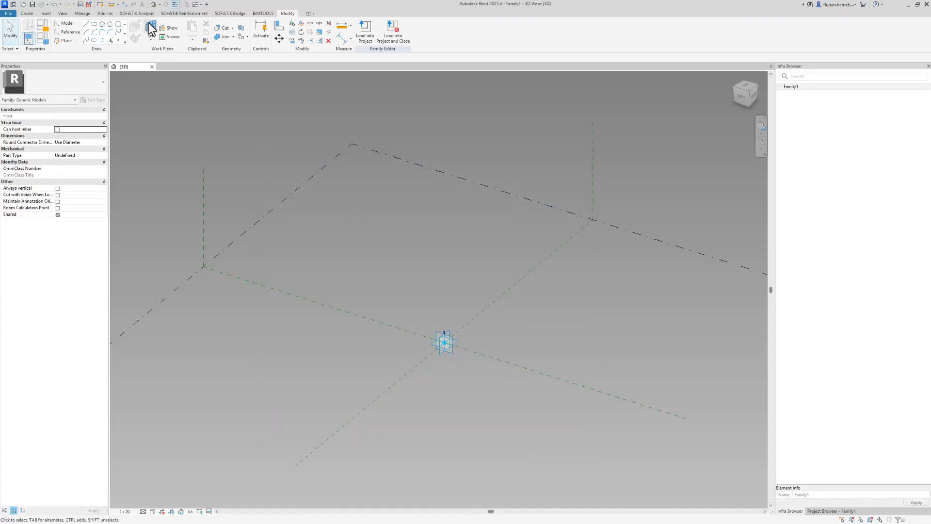
Set the work plane to a vertical plane of the adaptive point and place a reference point on it at the adaptive point.
click(151, 30)
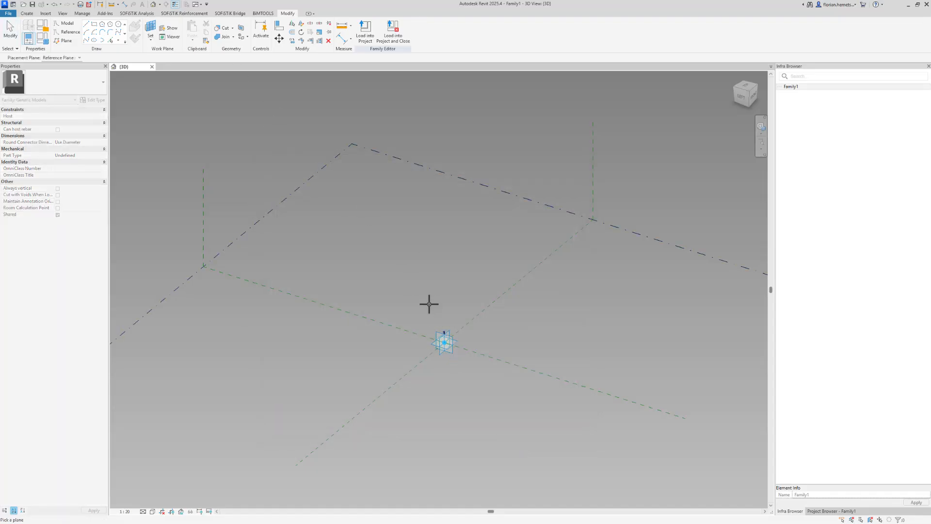
click(440, 358)
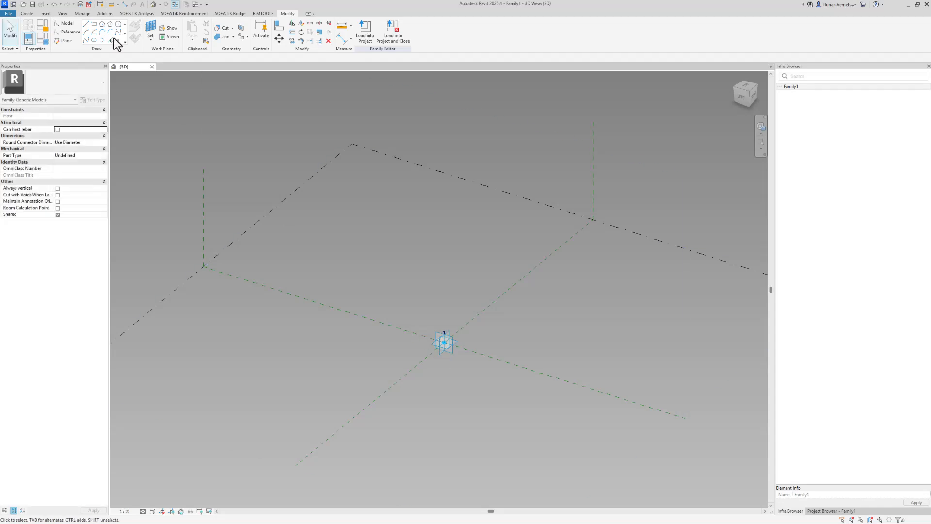
click(119, 41)
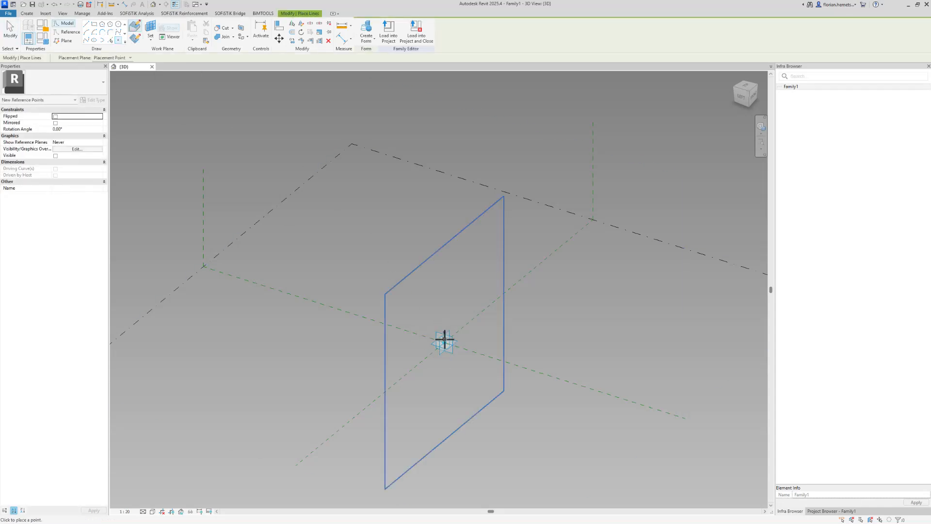
key(Escape)
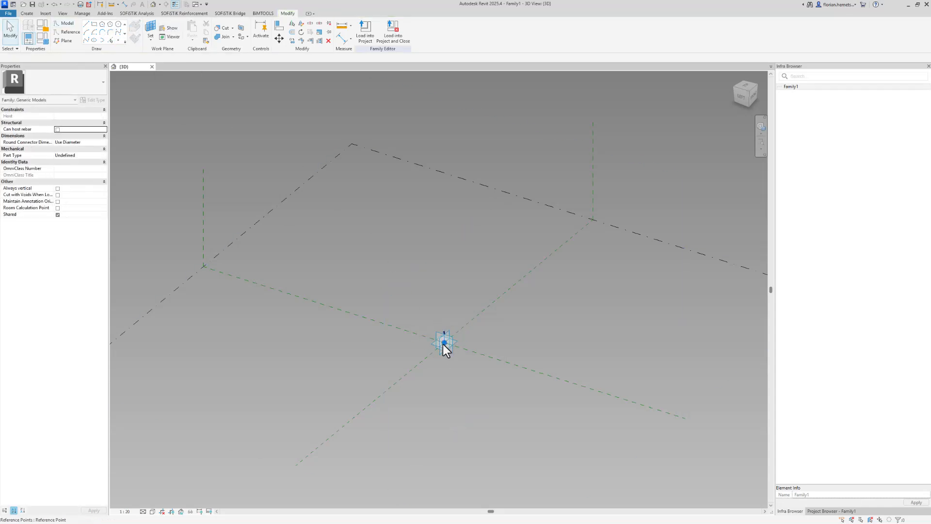
Move the hosted reference point along the reference plane to an offset of about 2479 mm from the adaptive point.
click(443, 344)
drag(429, 338, 390, 324)
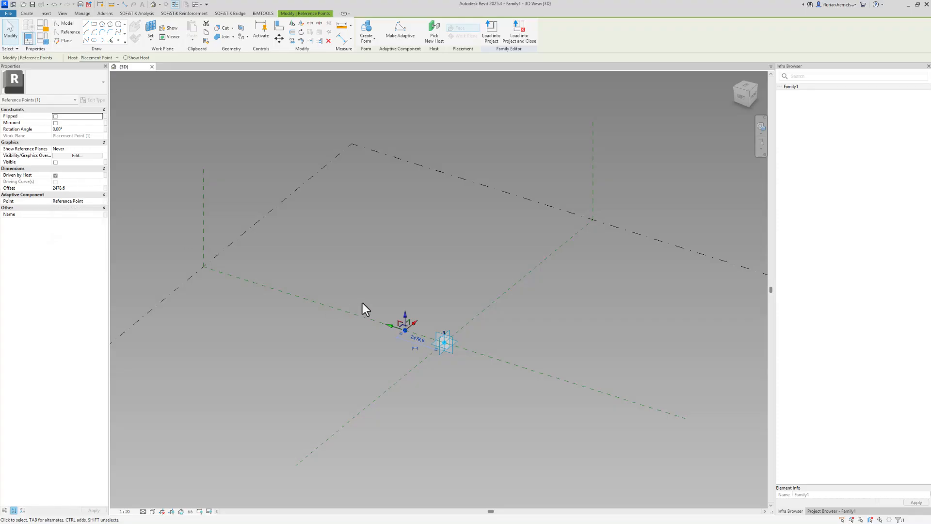
click(450, 351)
shift+middle_drag(451, 347, 488, 380)
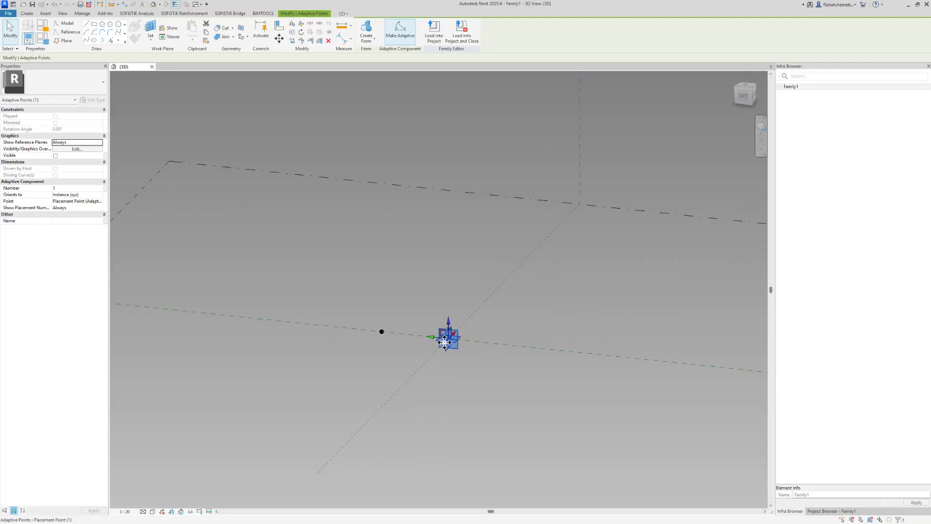
Duplicate the Width_Deck parameter in the family types and name the copy half_Width_Deck.
click(46, 44)
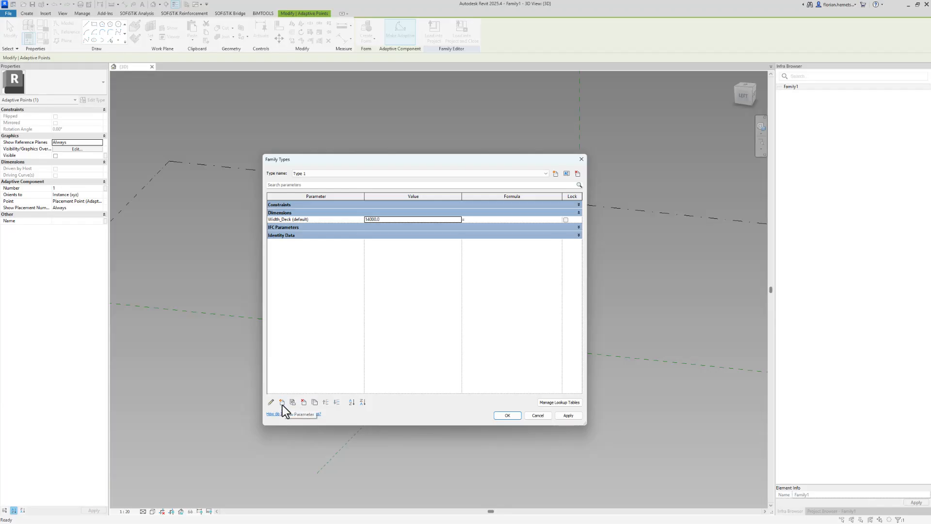
click(316, 220)
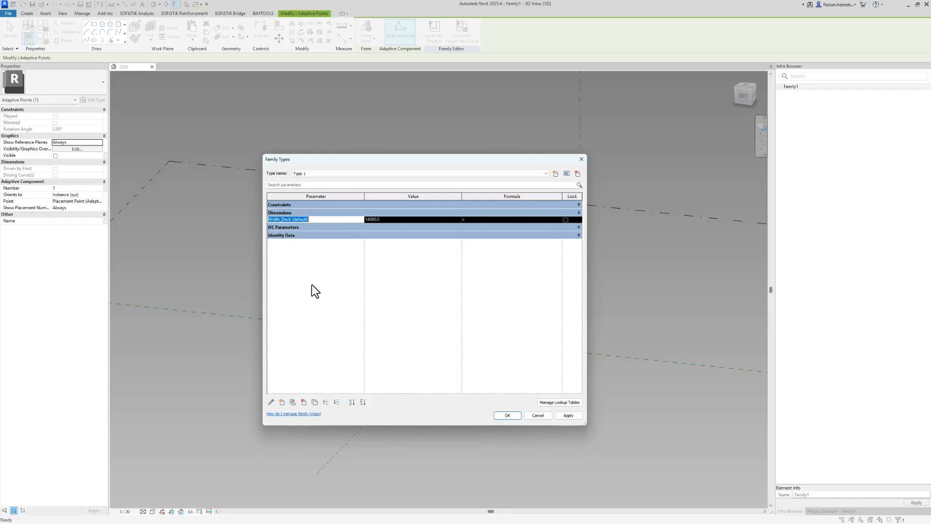
click(314, 402)
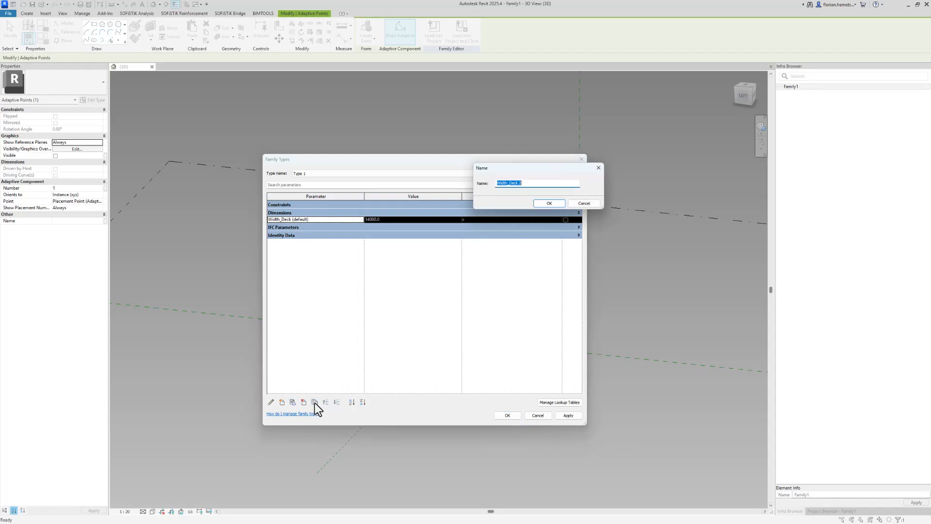
click(532, 184)
click(497, 183)
text(Half_)
click(549, 203)
Give the half_Width_Deck parameter the formula Width_Deck / 2.
click(290, 221)
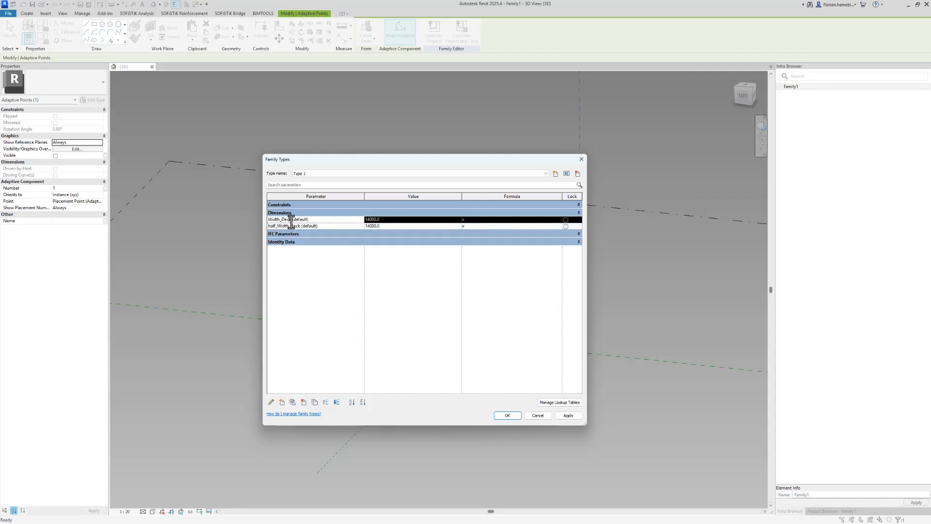
double_click(290, 220)
click(478, 226)
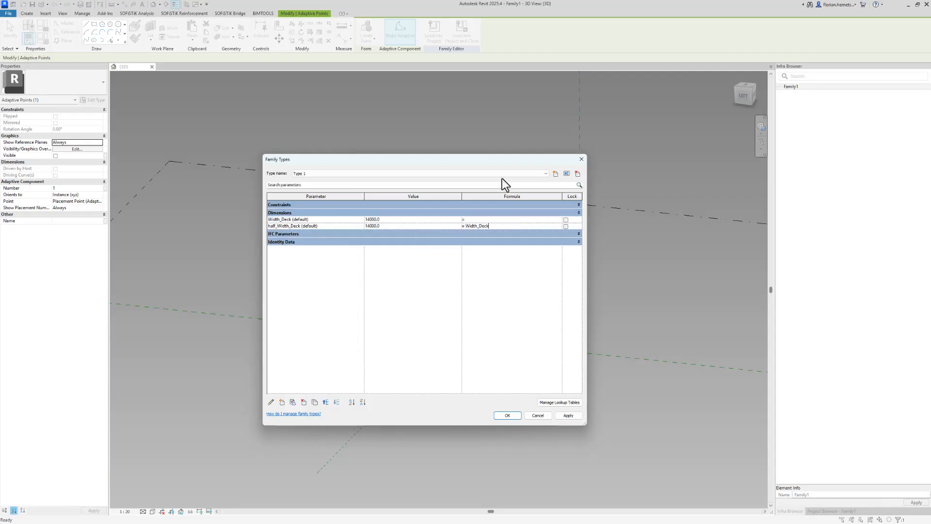
text(/2)
key(Return)
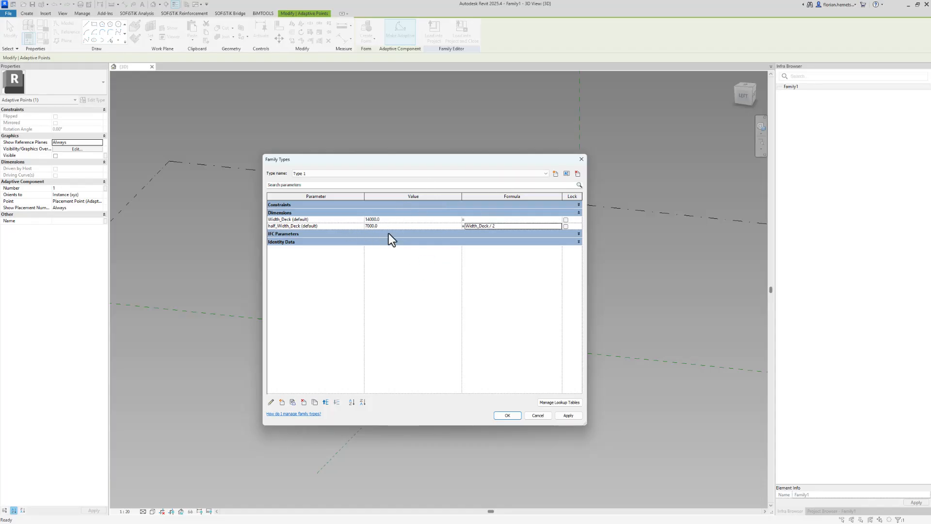
Regroup the half_Width_Deck parameter under Other and accept the family types.
click(301, 227)
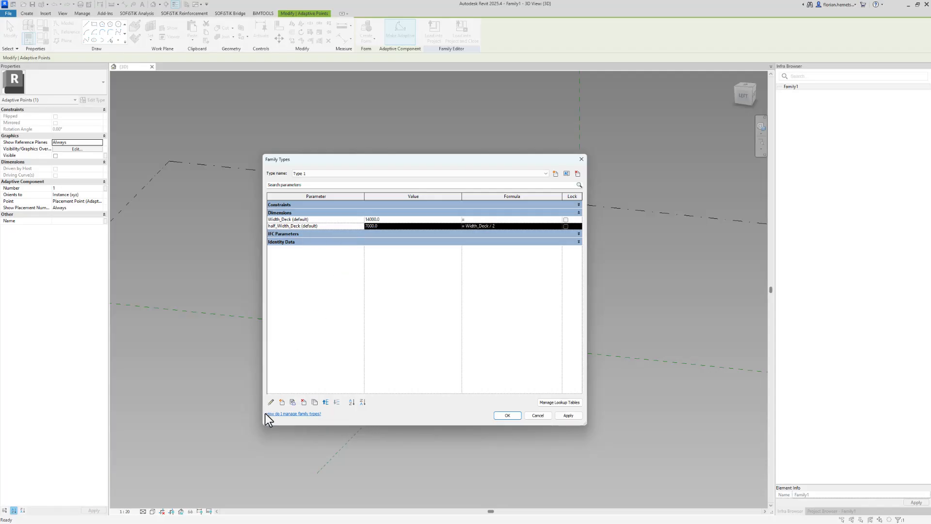
click(317, 220)
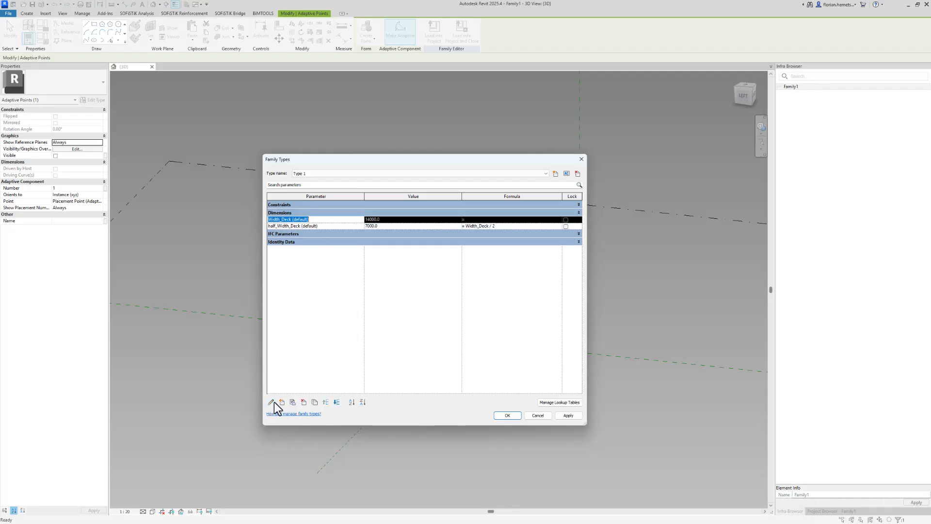
click(339, 226)
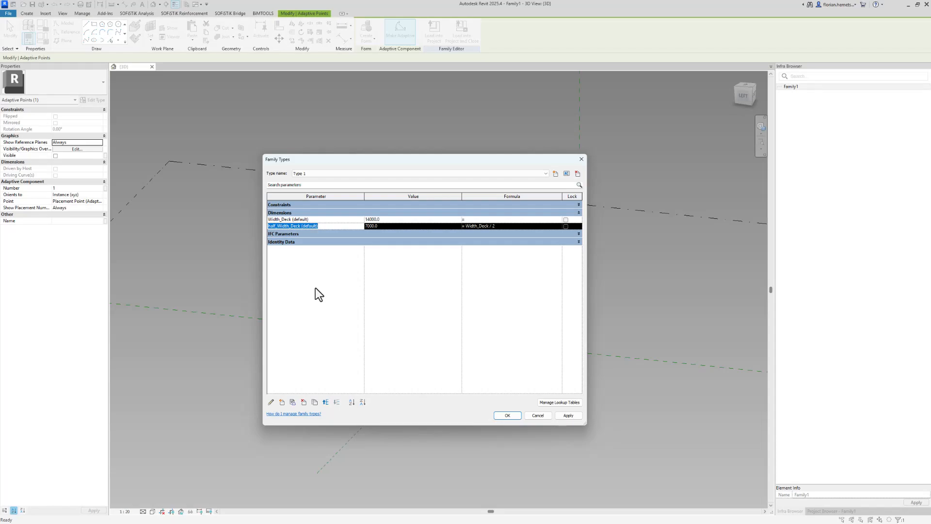
click(271, 402)
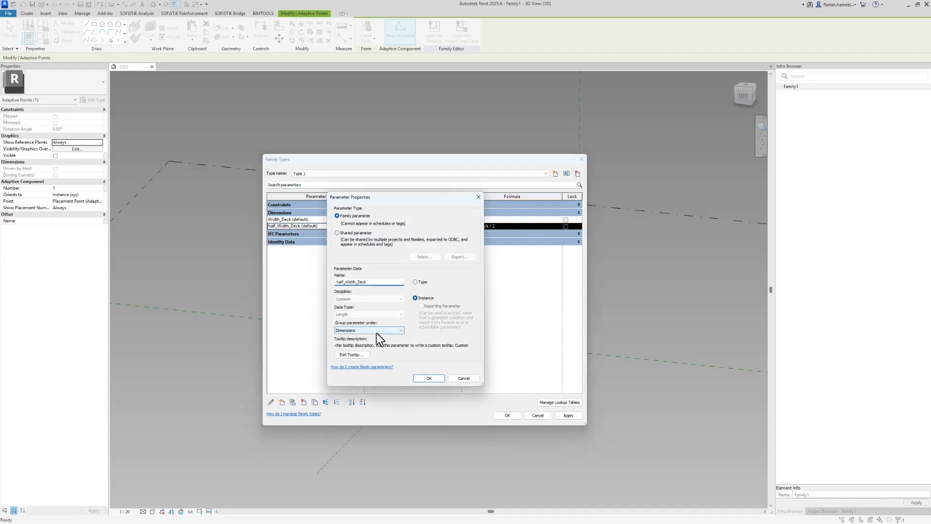
click(377, 333)
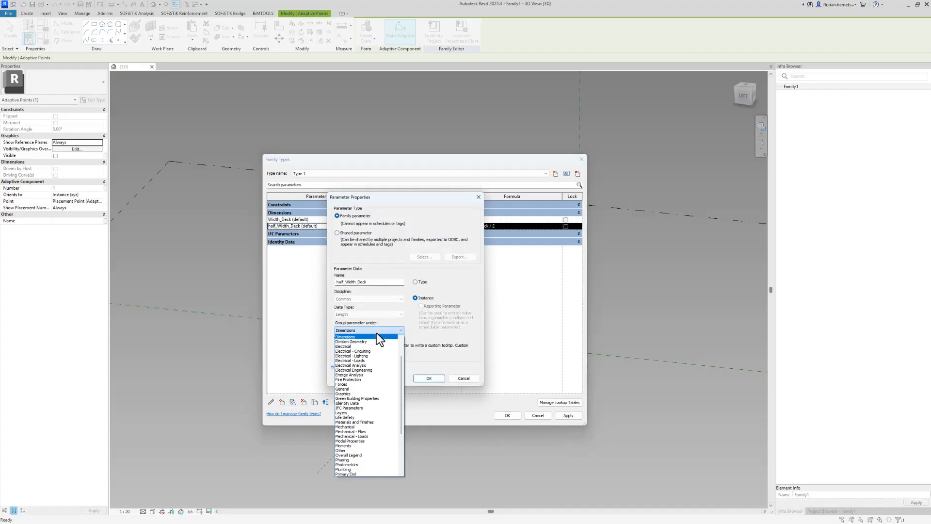
click(346, 450)
click(429, 378)
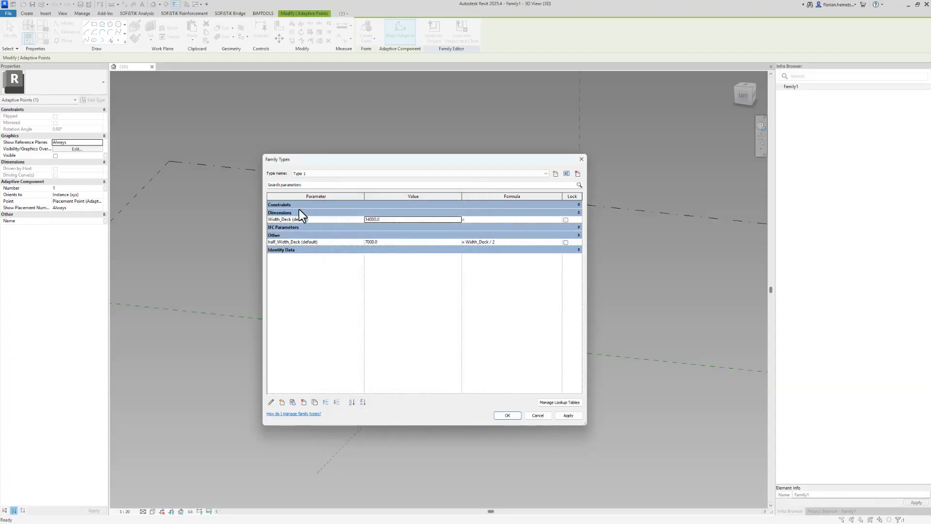
click(507, 415)
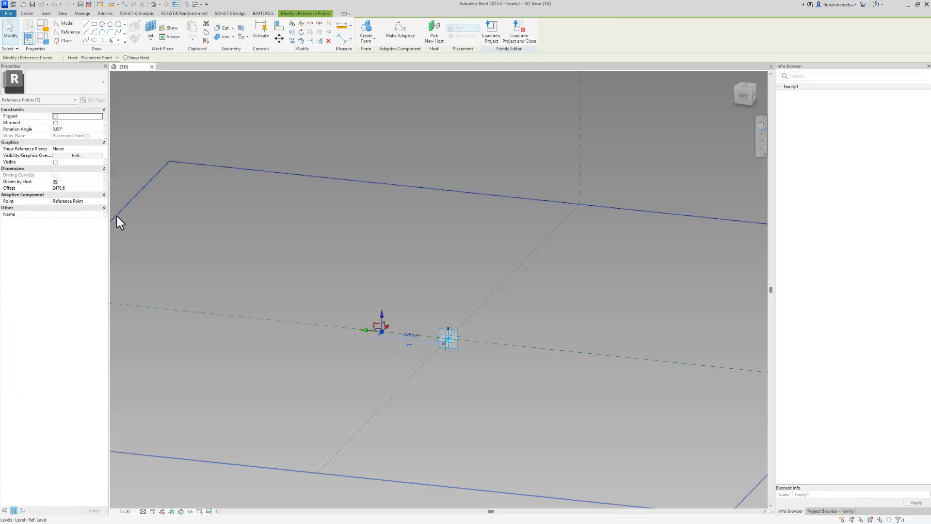
Associate the hosted reference point's Offset with the half_Width_Deck parameter.
click(105, 188)
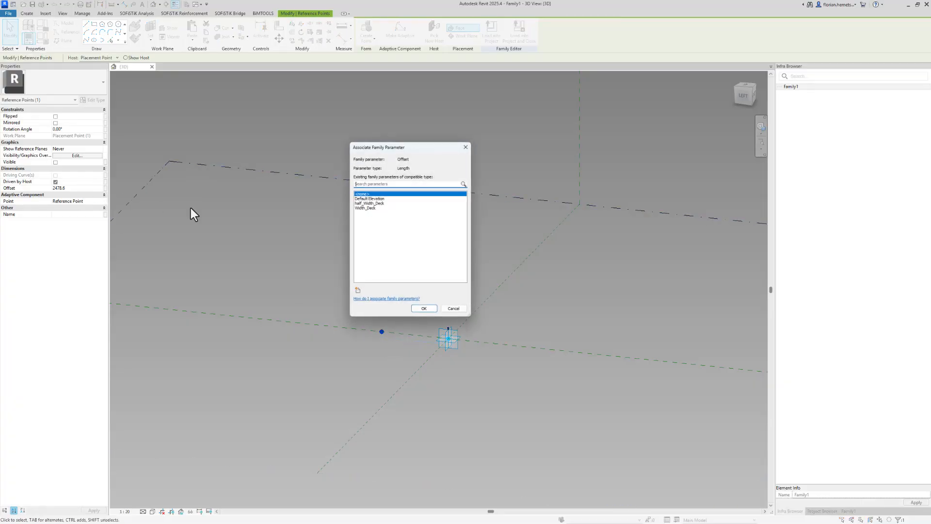
click(370, 203)
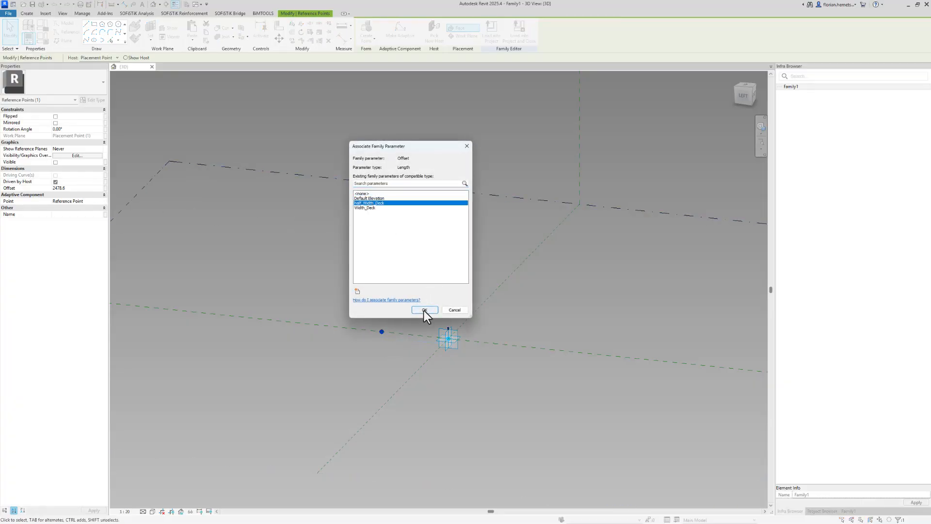
click(424, 310)
click(411, 296)
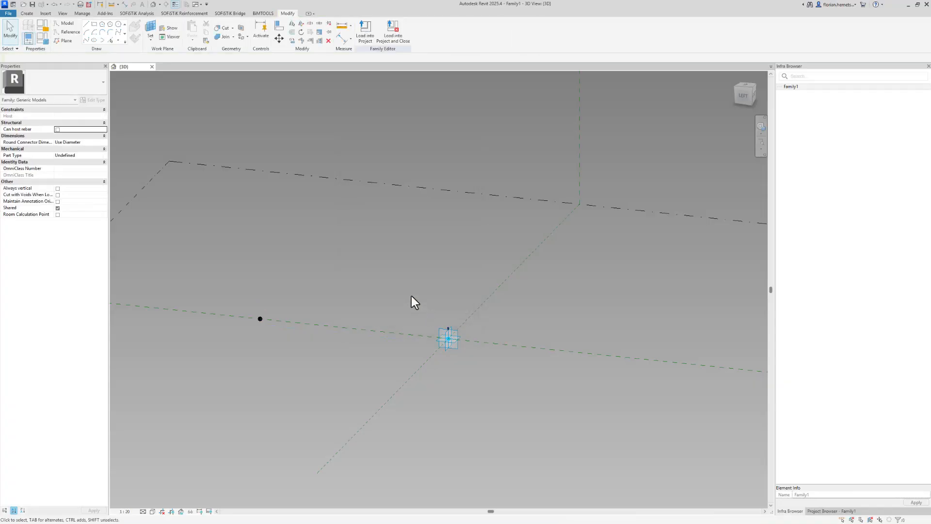
Consult the Controlled by Parameters slide in PowerPoint and add an instance family parameter in Revit named Slope with data type Slope.
drag(930, 92, 566, 97)
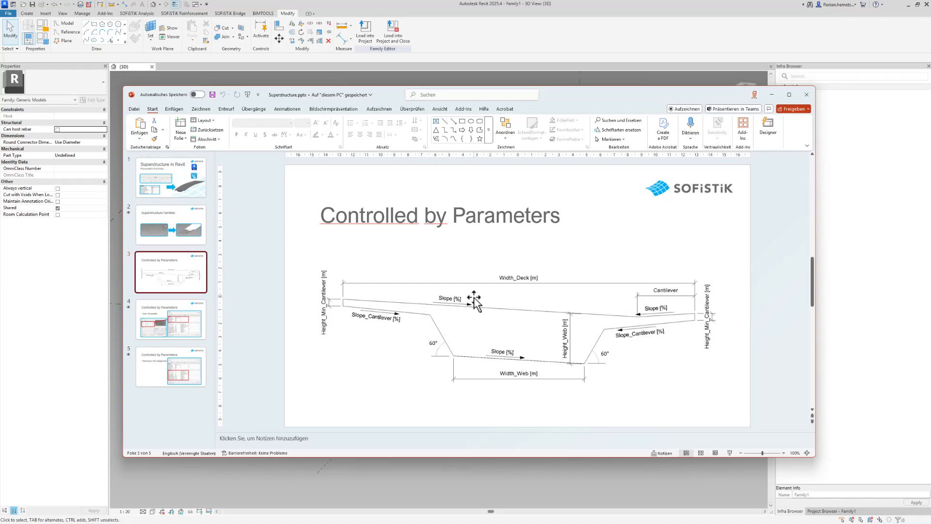
drag(689, 96, 930, 77)
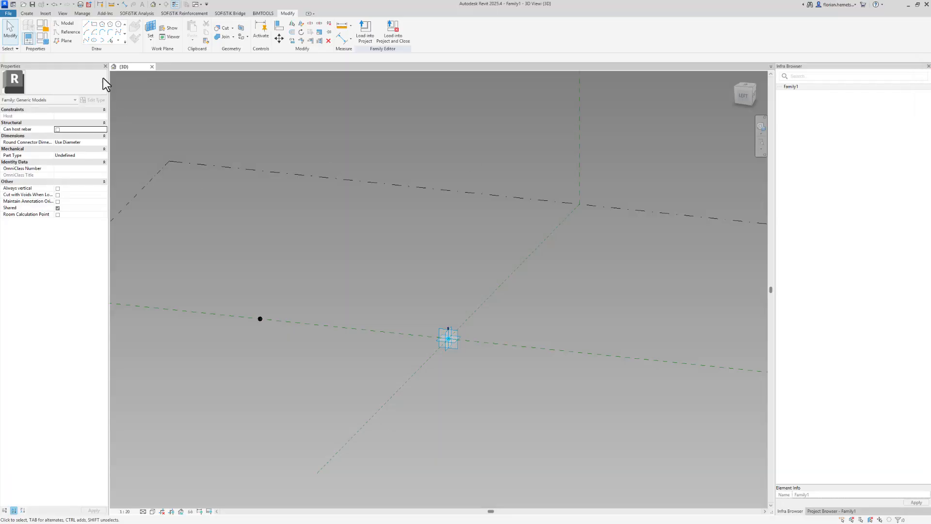
click(45, 39)
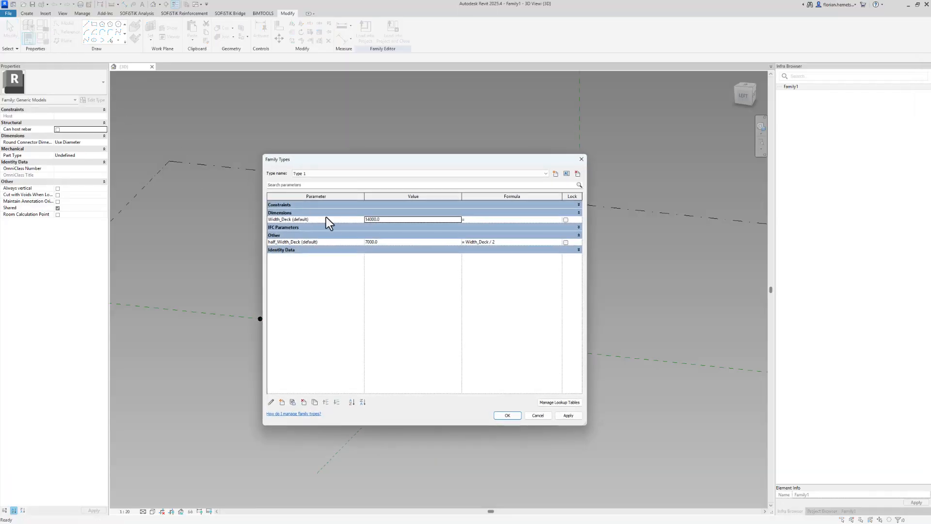
click(281, 402)
text(S)
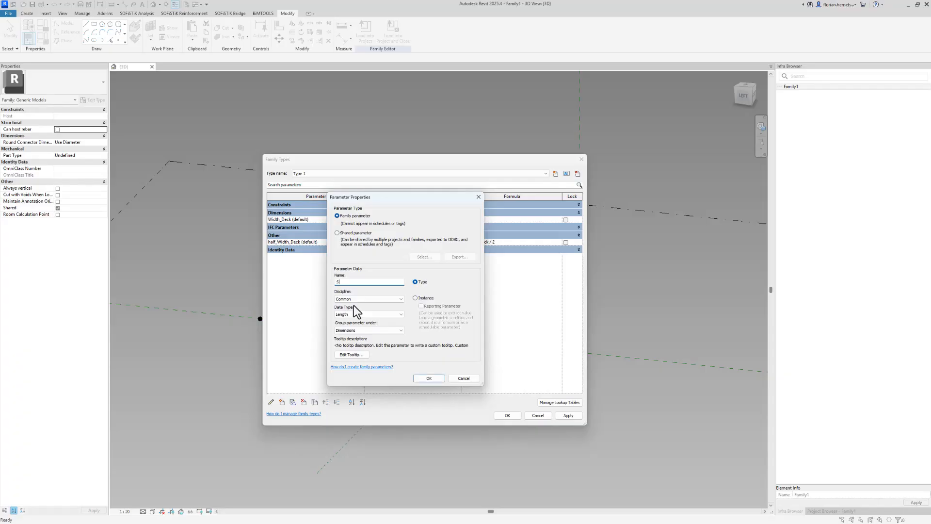
text(lope)
click(426, 298)
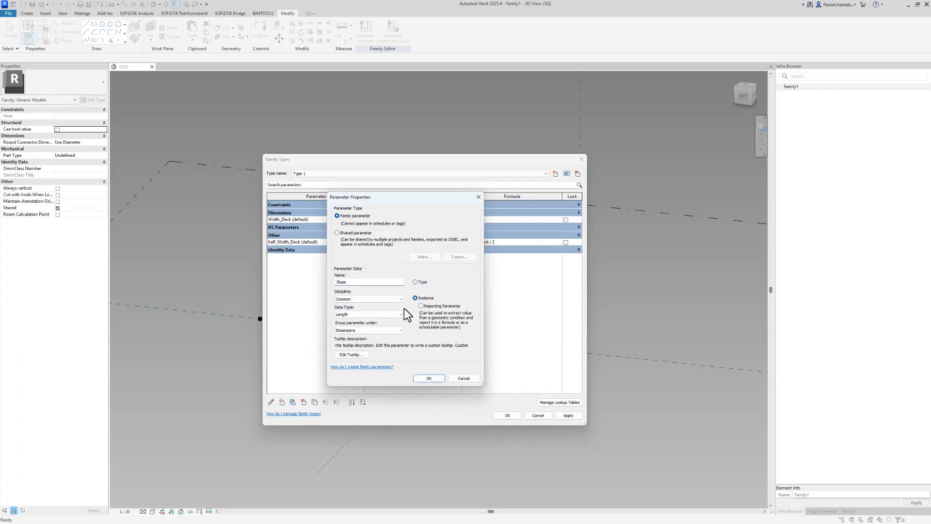
click(398, 314)
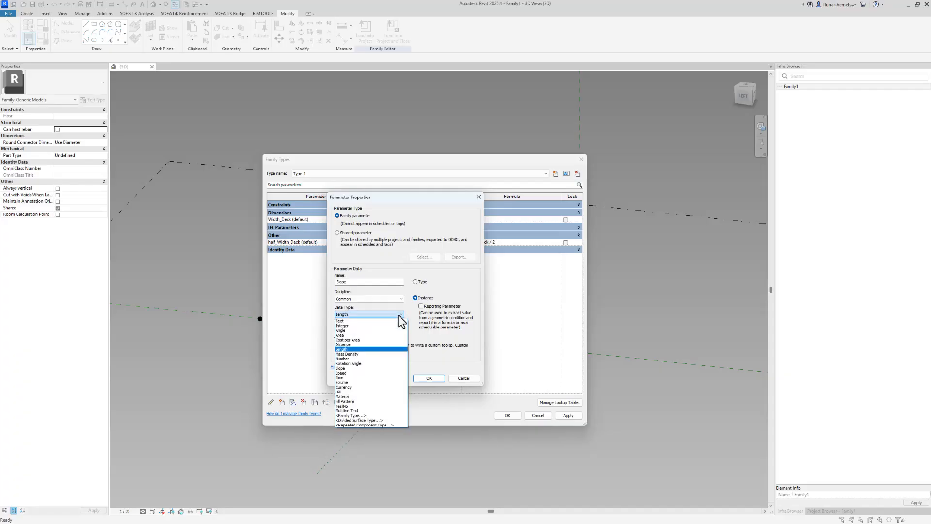
click(354, 368)
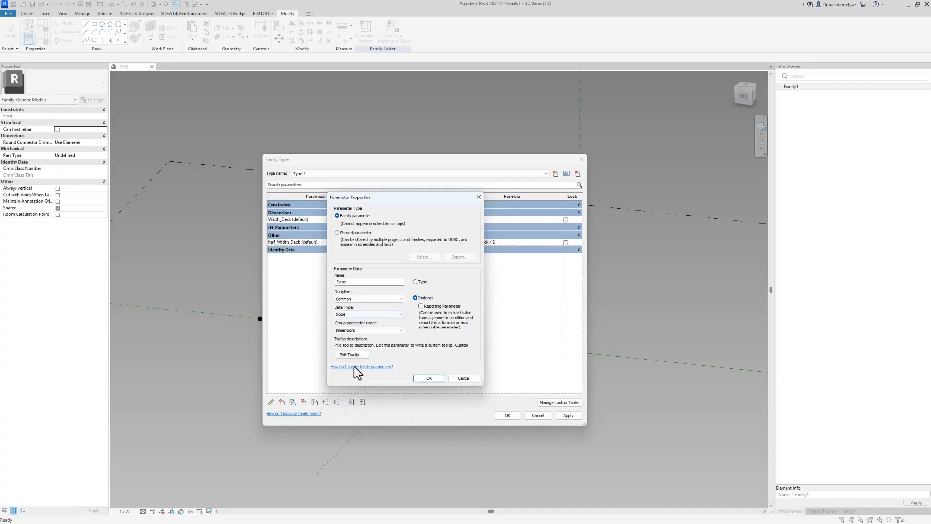
click(427, 379)
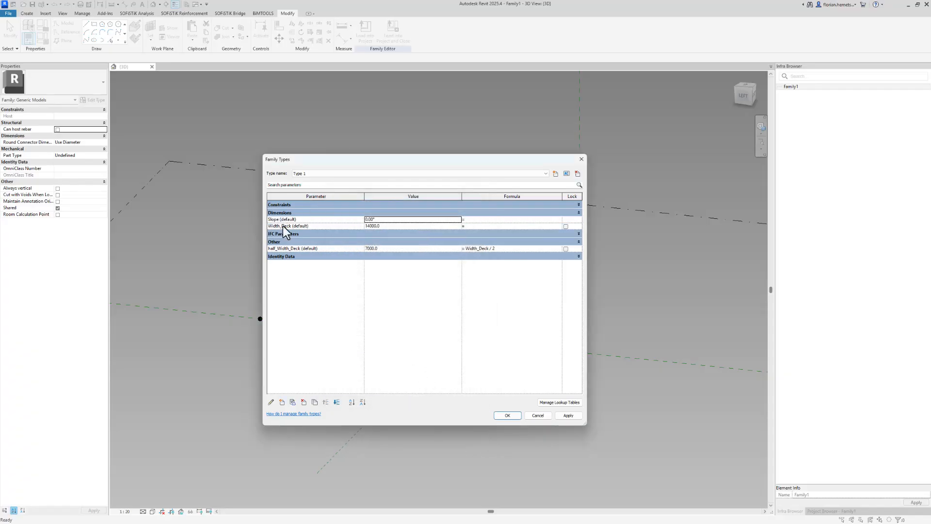
Set the Slope parameter to 2.00° and move the Family Types dialog clear of the reference point.
click(426, 220)
text(2)
click(418, 227)
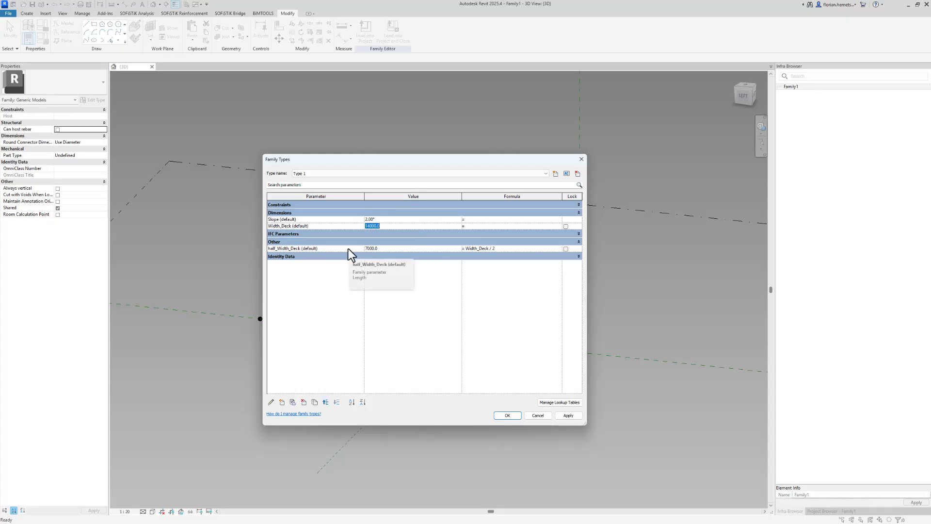
drag(531, 155, 572, 154)
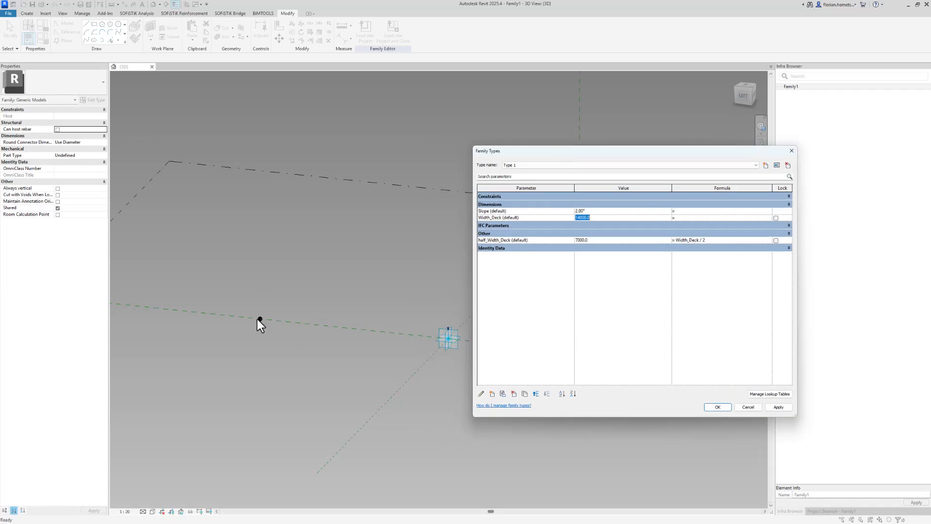
click(532, 316)
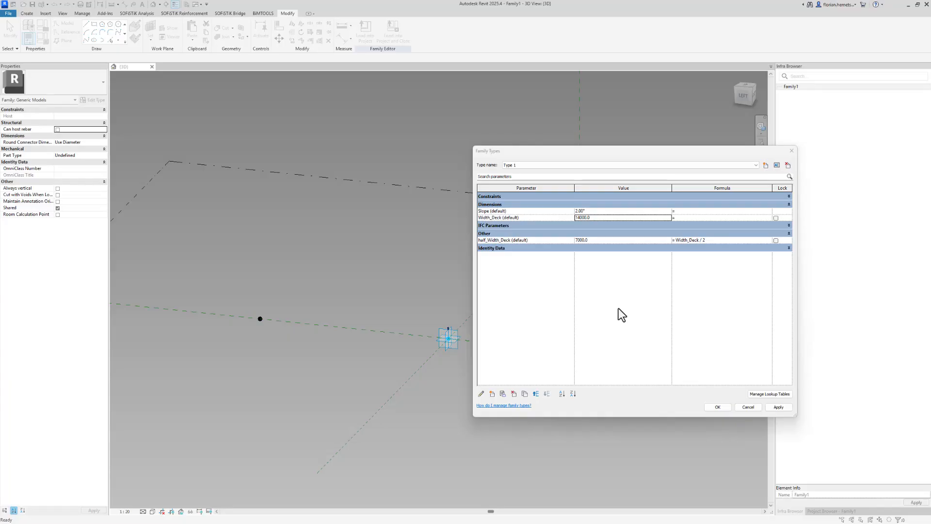
Add an instance length parameter named Height_Top_left, grouped under Other.
click(491, 394)
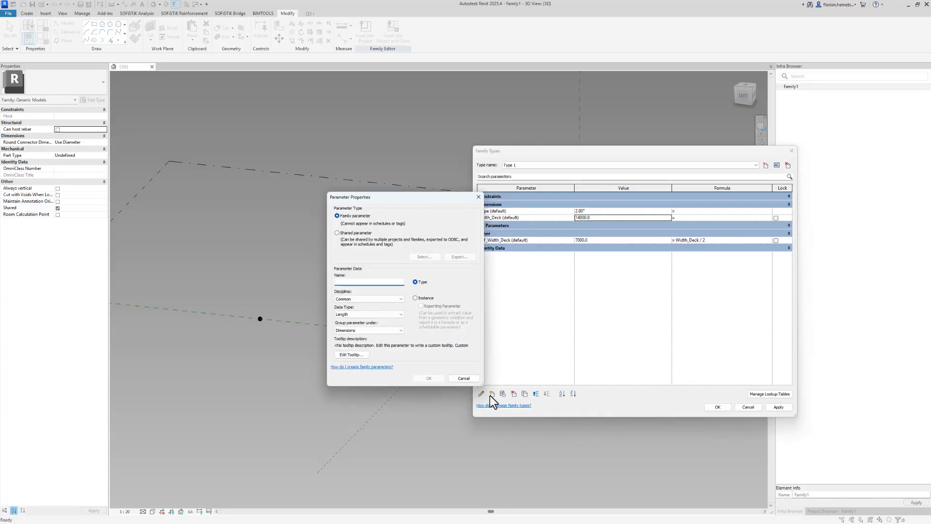
text(Height_Top_left)
click(415, 297)
click(365, 331)
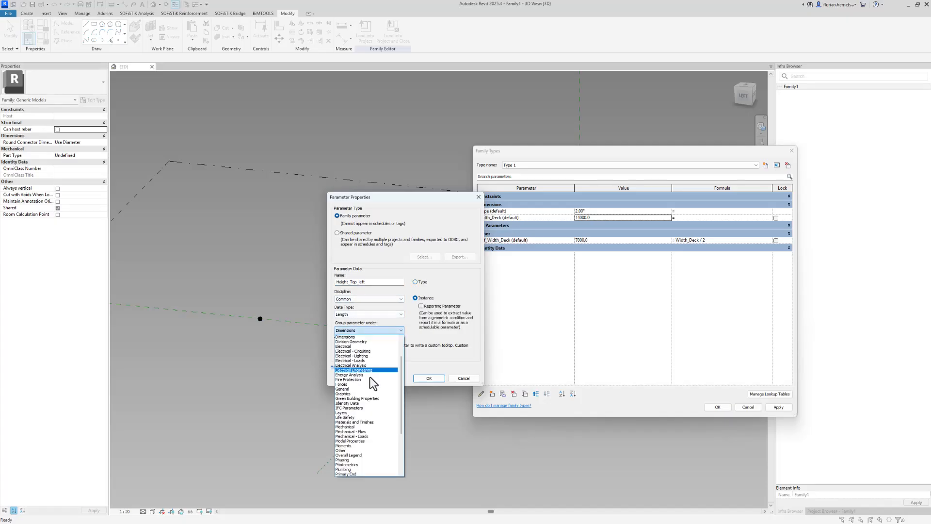
click(366, 450)
click(419, 379)
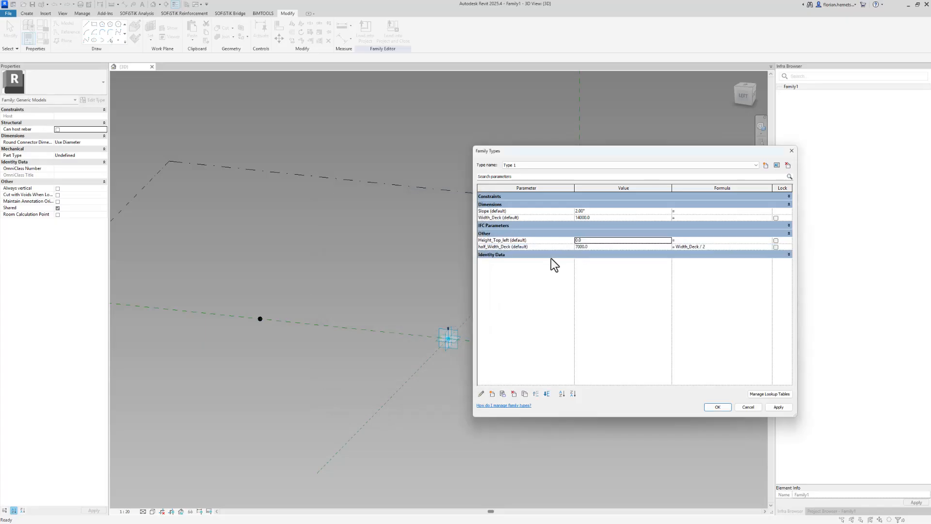
Copy the name half_Width_Deck into the formula of the Height_Top_left parameter.
click(499, 216)
click(506, 247)
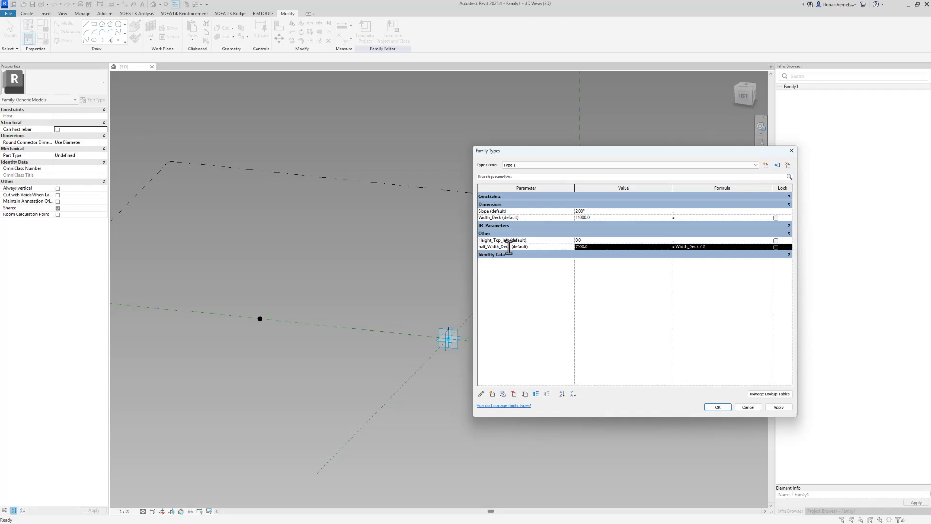
drag(511, 248, 474, 248)
key(ctrl+c)
click(689, 241)
key(ctrl+v)
click(662, 247)
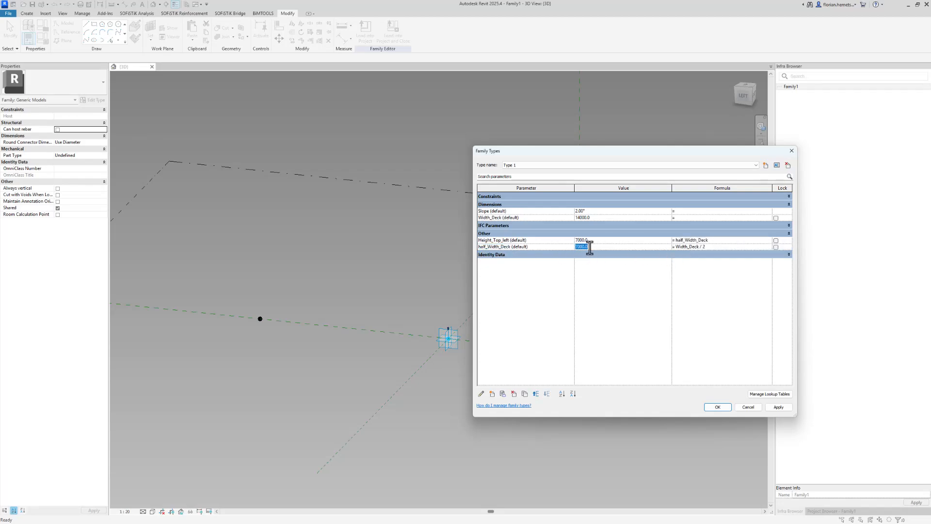
Extend the Height_Top_left formula to multiply half_Width_Deck by a term based on Slope, and accept the family types.
click(496, 213)
drag(495, 211, 476, 211)
click(728, 241)
click(728, 241)
text(*)
key(Return)
click(718, 410)
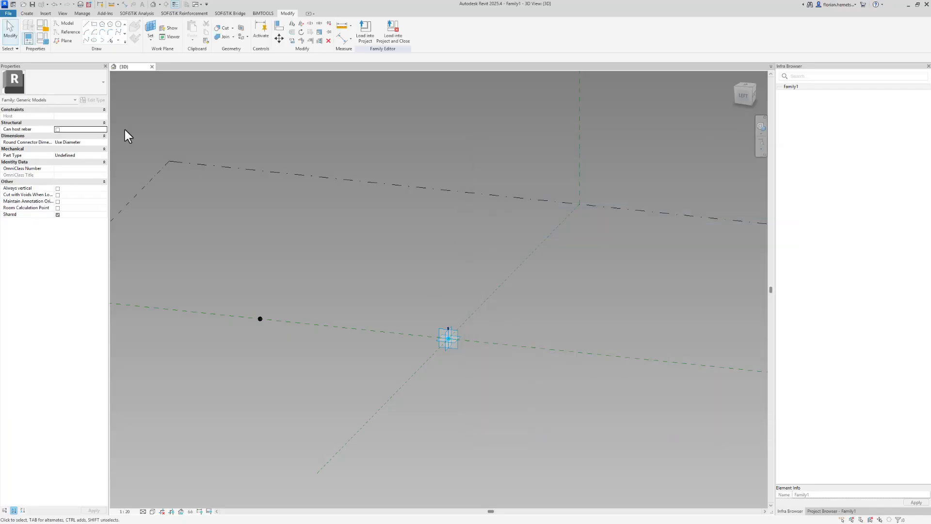
Set the work plane to the horizontal plane of the offset reference point and place a new reference point on it at that point.
click(150, 28)
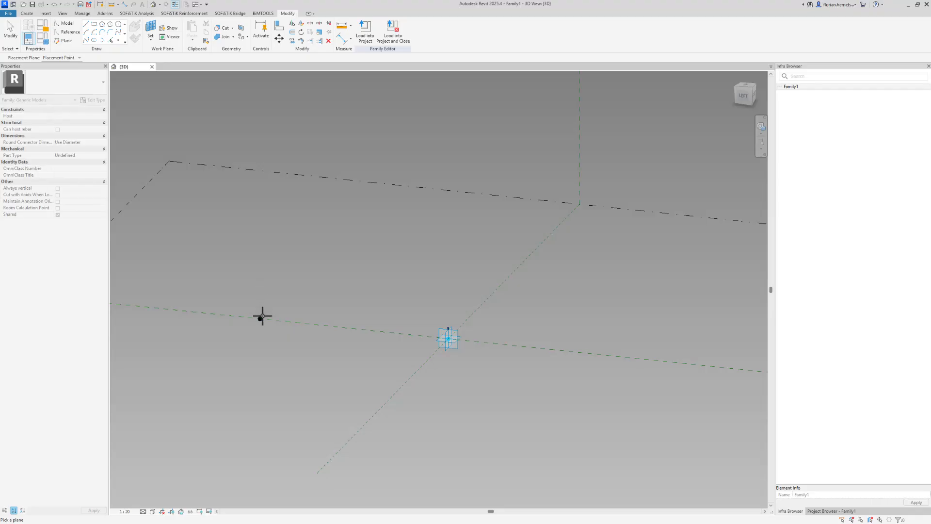
click(260, 318)
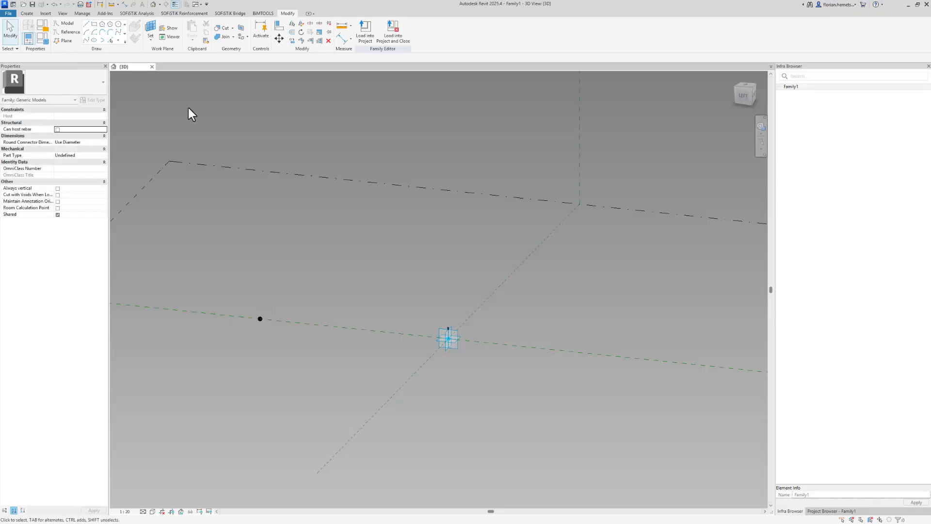
click(118, 41)
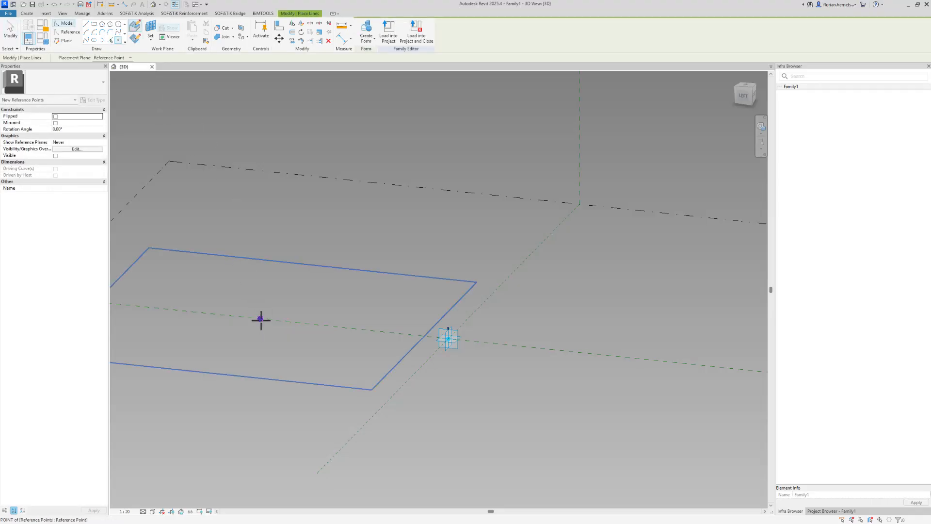
click(260, 319)
click(492, 289)
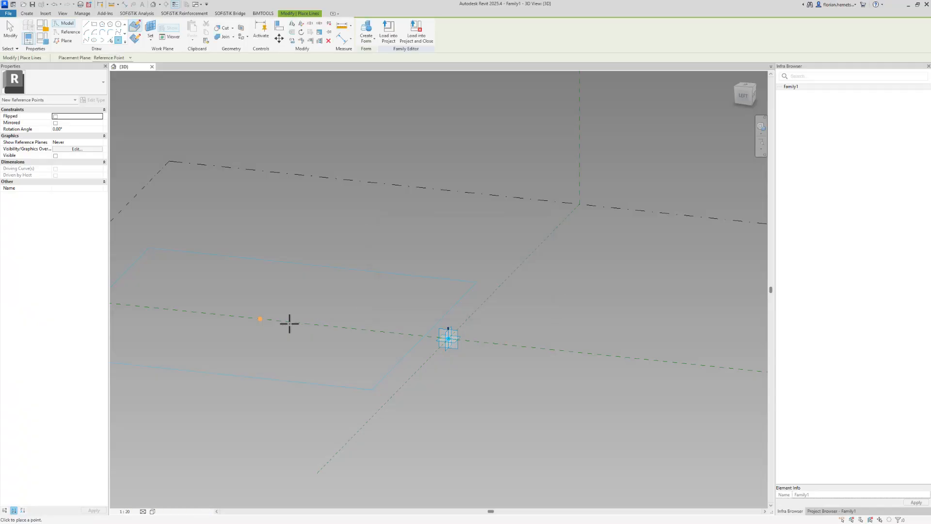
key(Escape)
key(Escape)
Associate the new reference point's Offset with the Height_Top_left parameter.
click(260, 318)
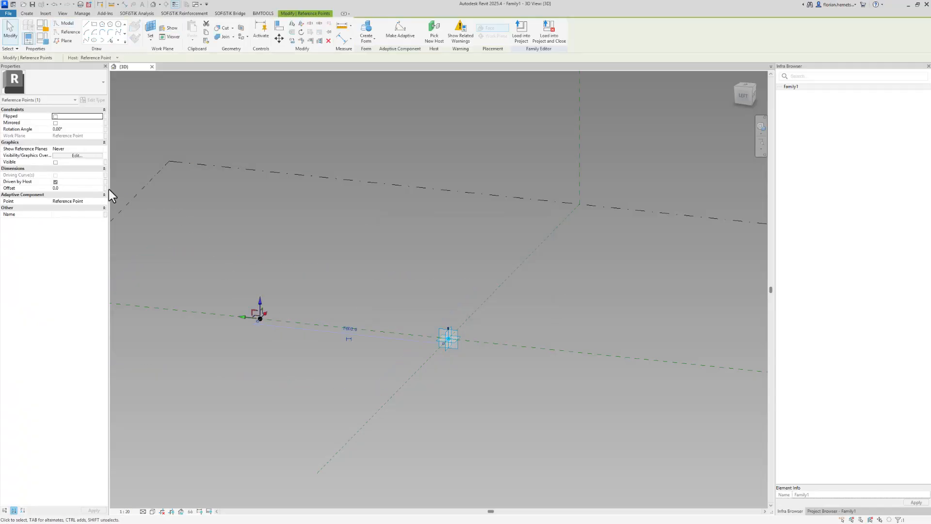
click(106, 189)
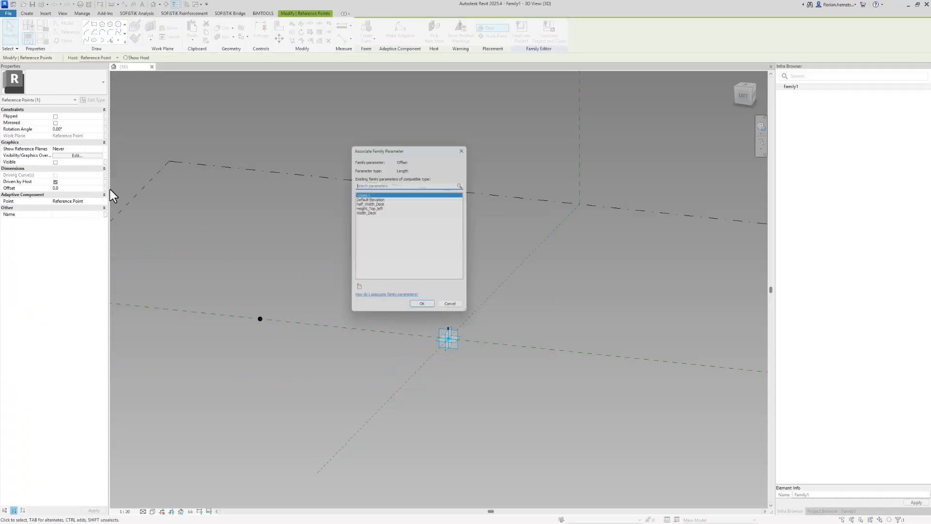
click(391, 207)
click(429, 310)
click(295, 290)
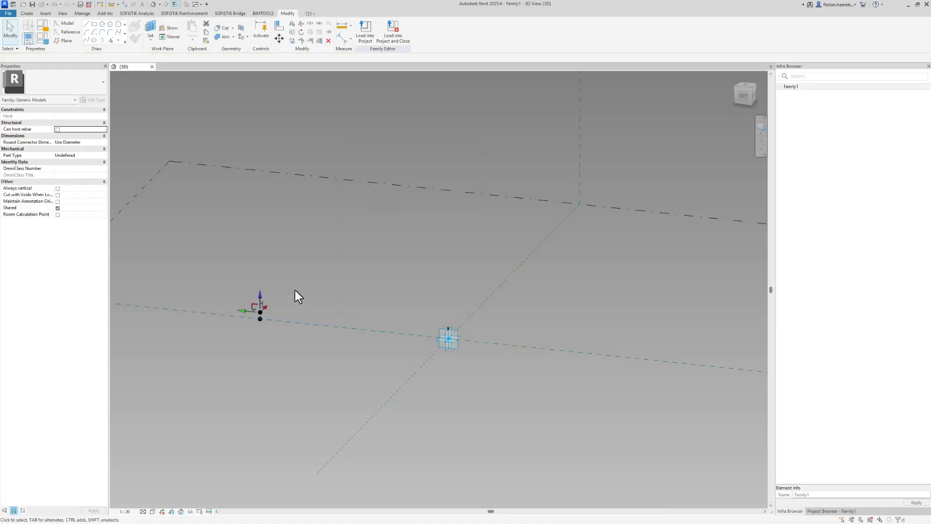
shift+middle_drag(317, 317, 281, 315)
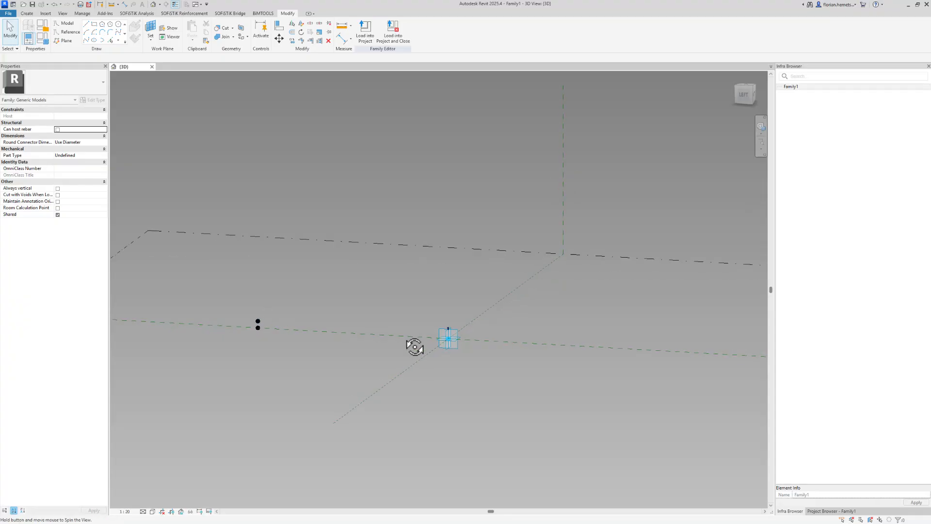
Connect the raised reference point and the adaptive placement point with a spline through points.
shift+middle_drag(414, 343, 295, 307)
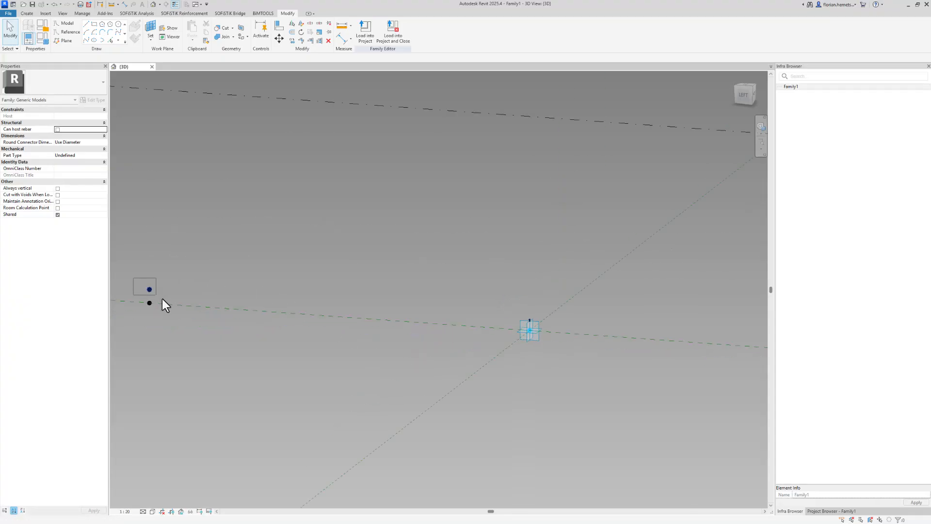
click(151, 290)
ctrl+click(516, 334)
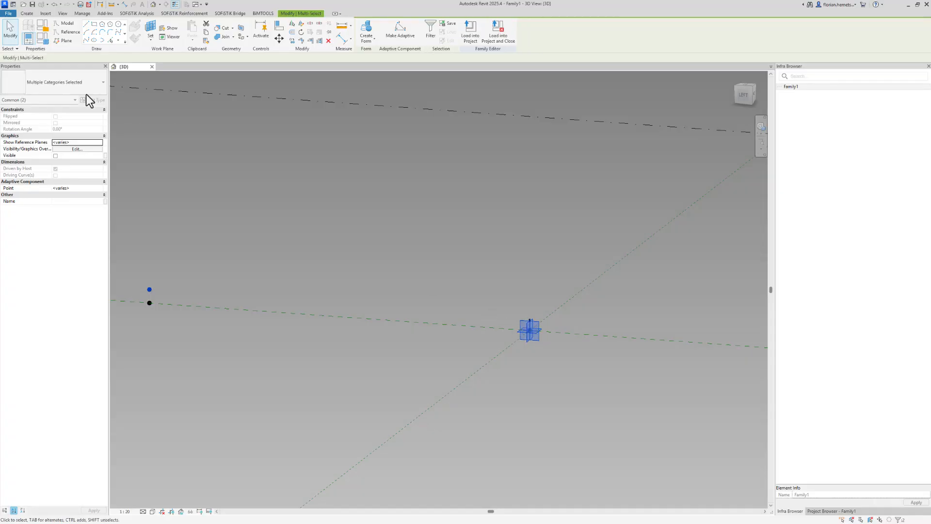
click(86, 41)
click(290, 235)
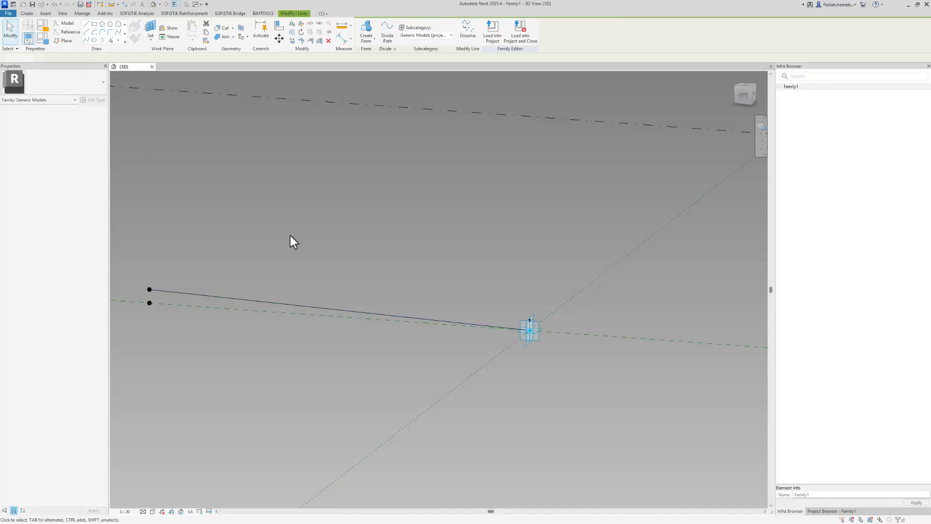
mouse_move(306, 260)
shift+middle_down()
mouse_move(346, 281)
mouse_move(249, 197)
shift+middle_up()
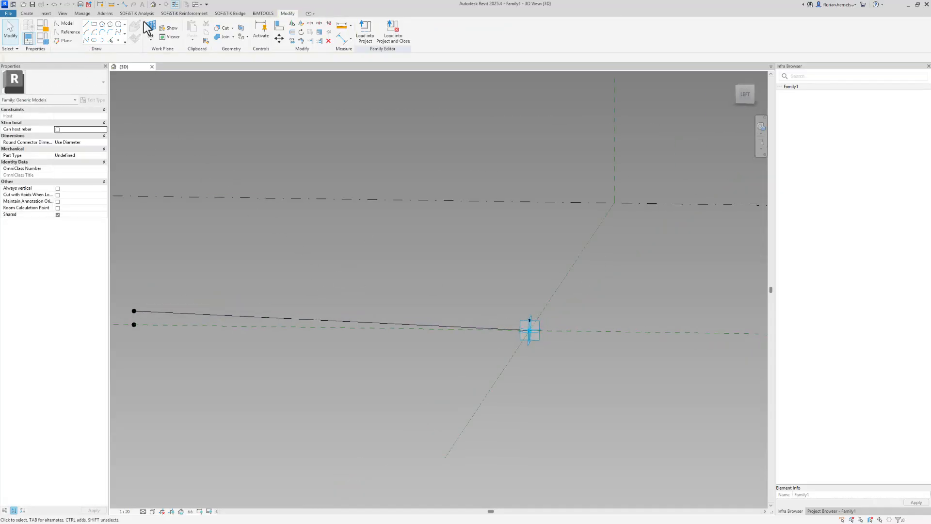
Set the work plane to the placement point's vertical plane and try an angular dimension starting from the sloped line.
click(150, 29)
click(534, 326)
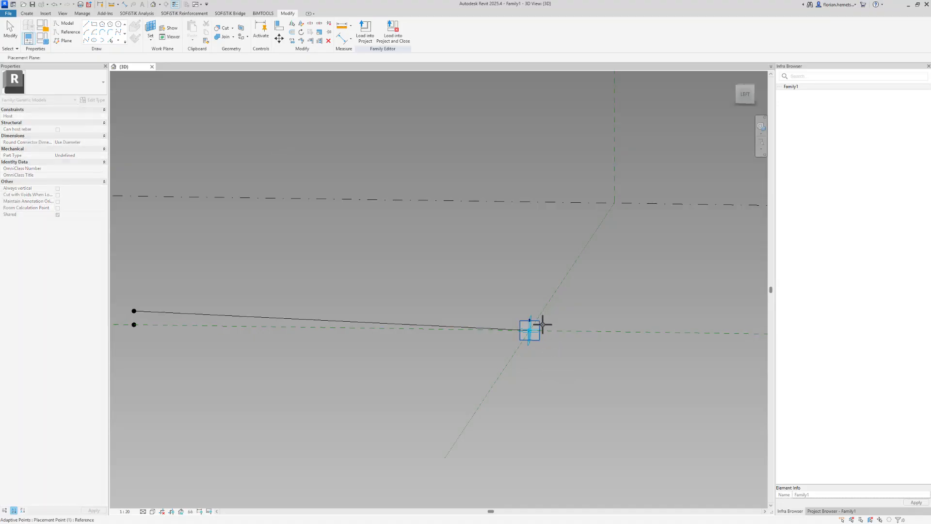
click(125, 5)
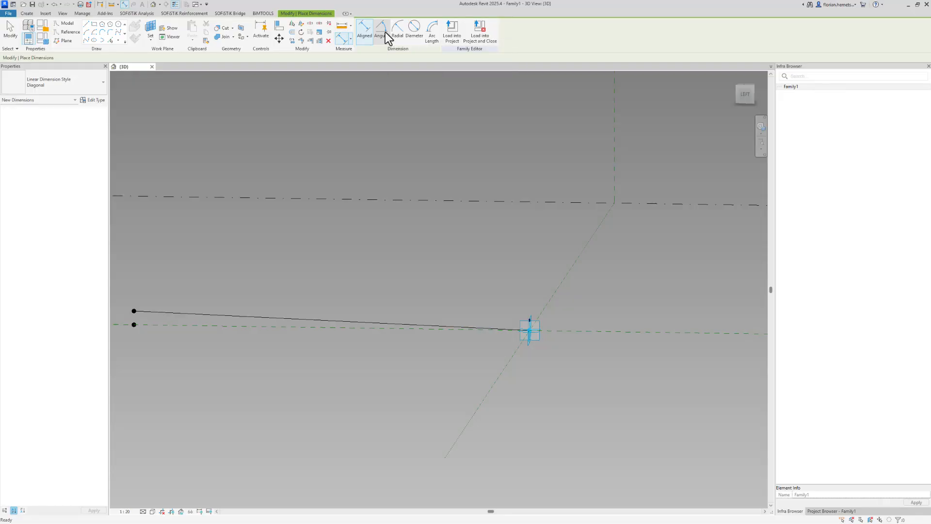
click(387, 37)
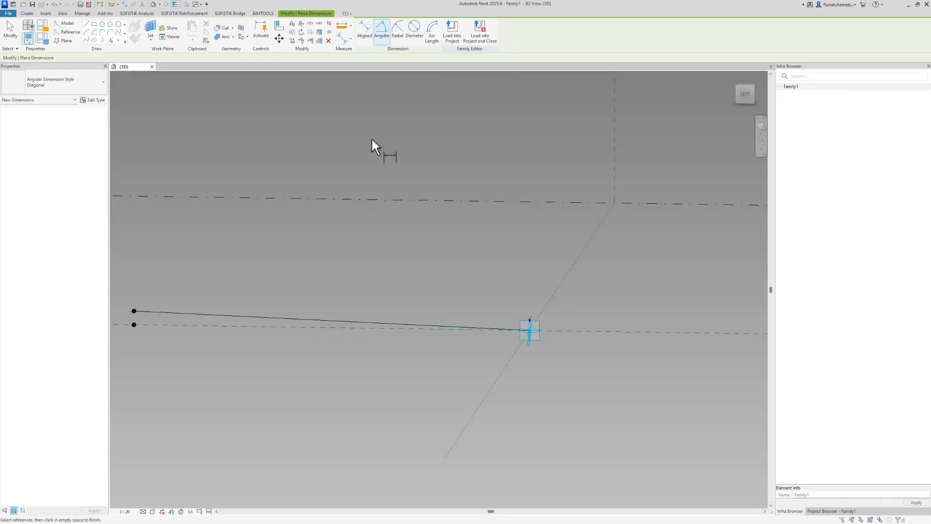
click(335, 325)
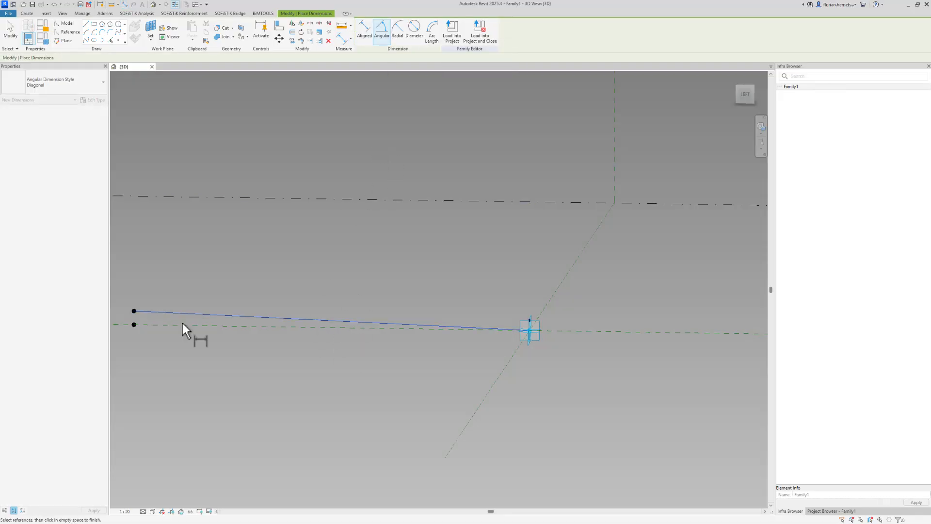
key(Escape)
Connect the lower offset reference point and the adaptive placement point with a second spline through points.
click(132, 324)
ctrl+click(530, 332)
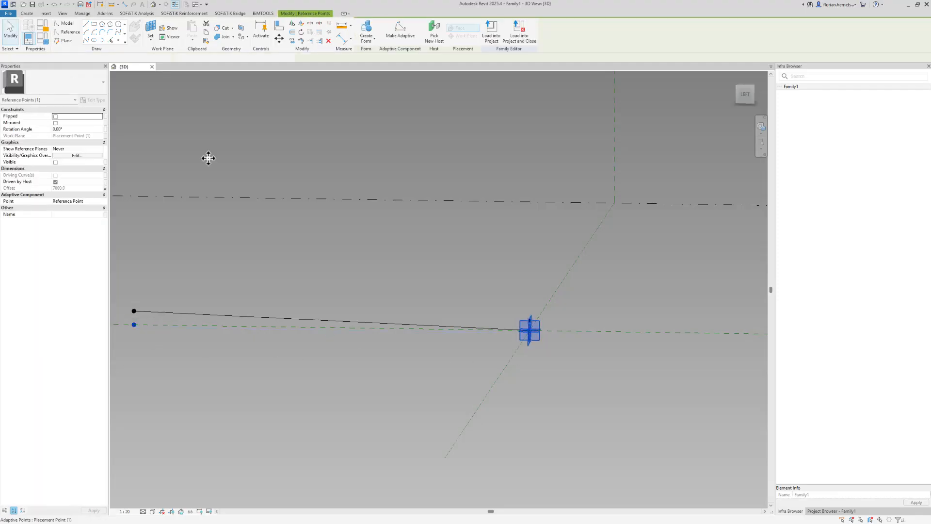
click(86, 44)
click(254, 267)
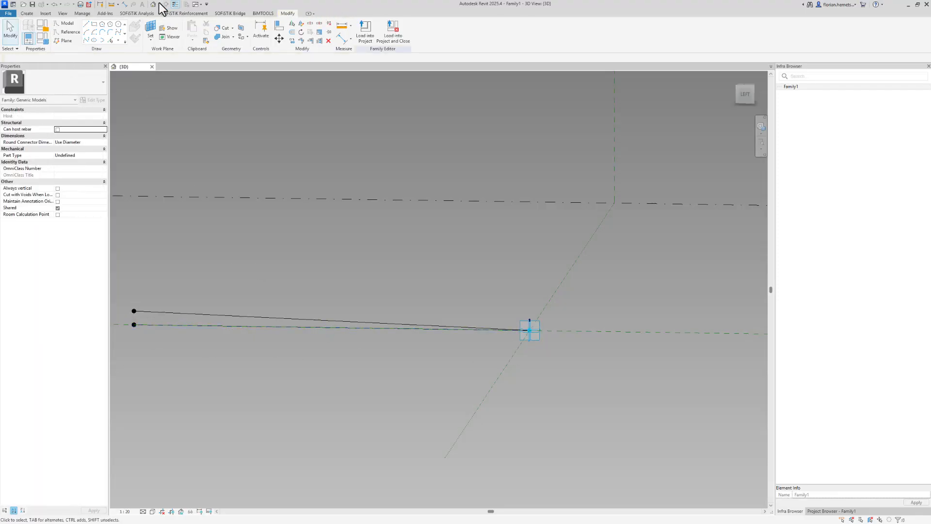
Check the angle between the sloped line and the horizontal line with an angular dimension preview, without placing it.
click(125, 5)
click(383, 28)
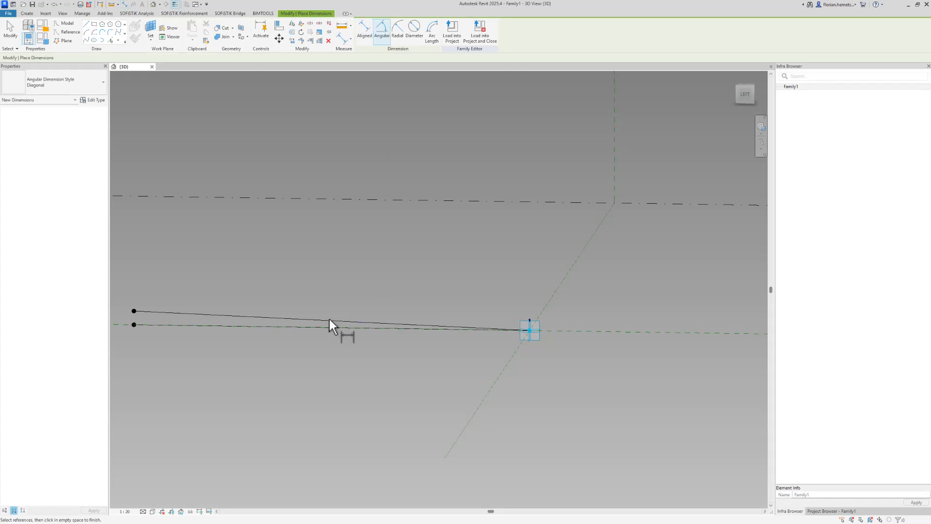
click(325, 326)
click(322, 323)
scroll(301, 320, up, 4)
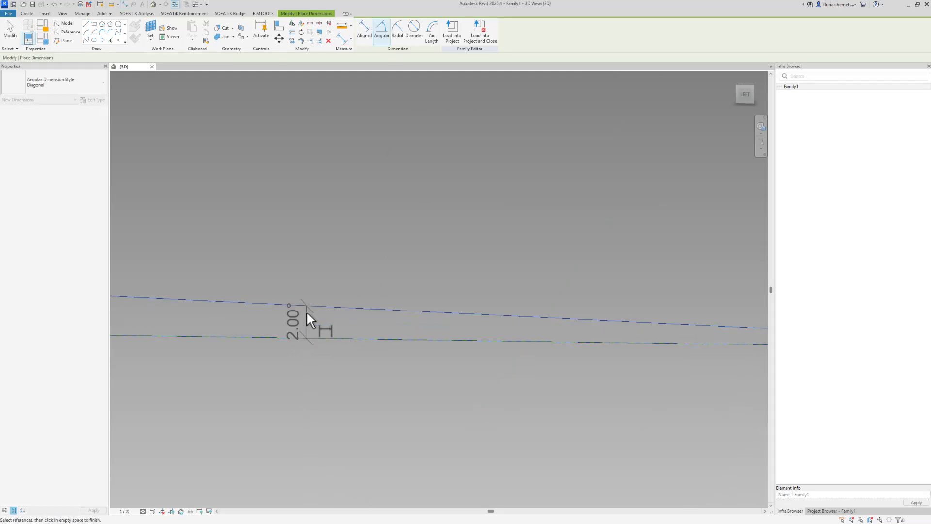
scroll(315, 323, down, 3)
key(Escape)
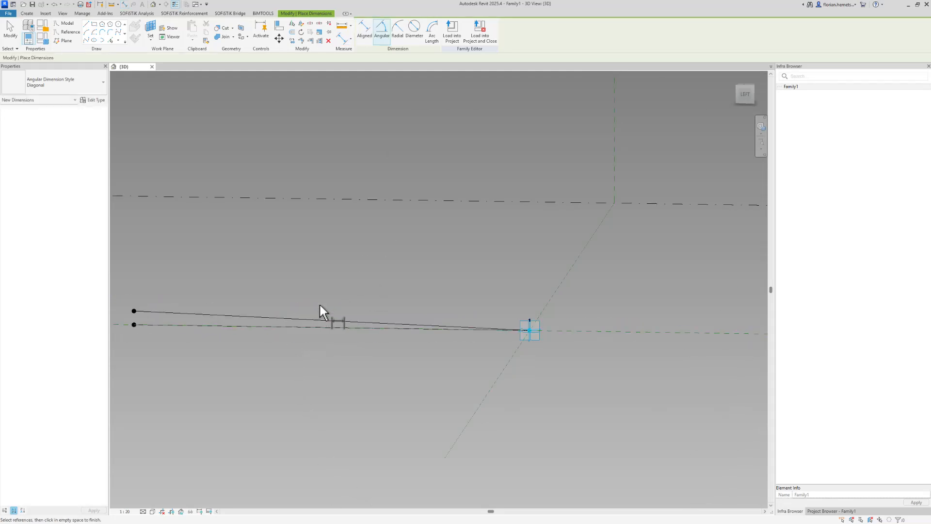
key(Escape)
Dissolve both connecting lines, keeping the reference points.
click(317, 322)
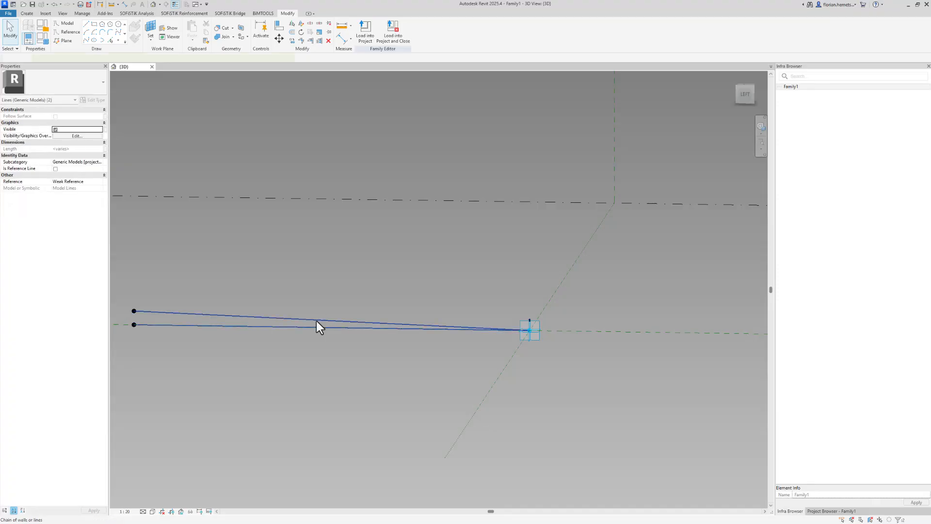
click(464, 34)
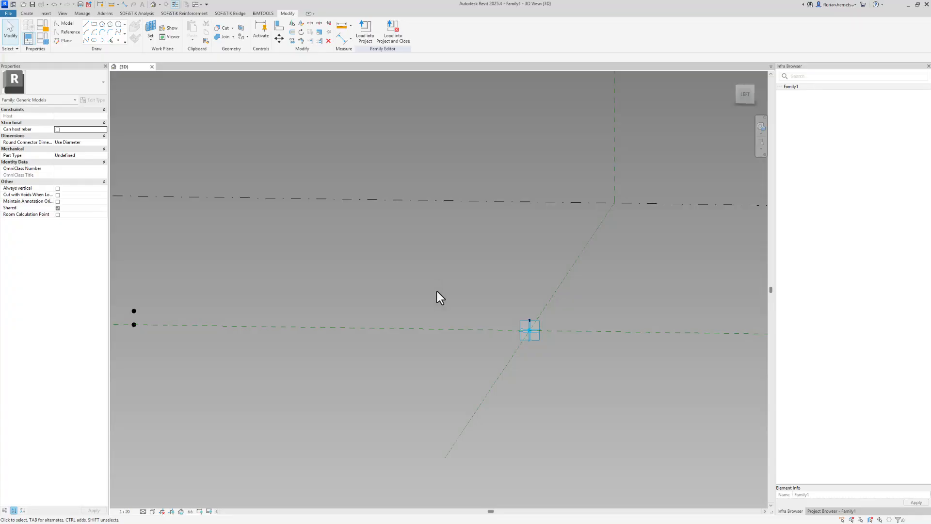
Set the work plane to the vertical plane of the lower offset reference point.
shift+middle_drag(437, 292, 420, 318)
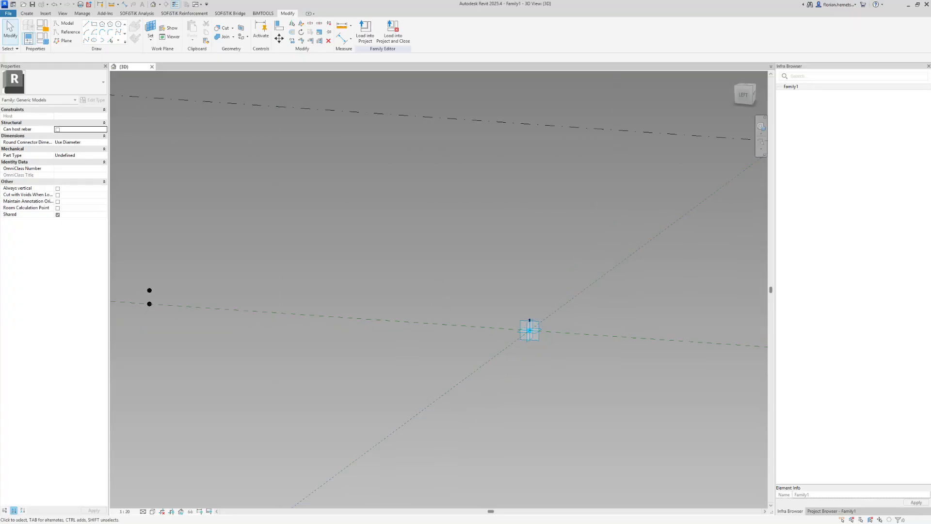
click(149, 304)
scroll(220, 351, down, 2)
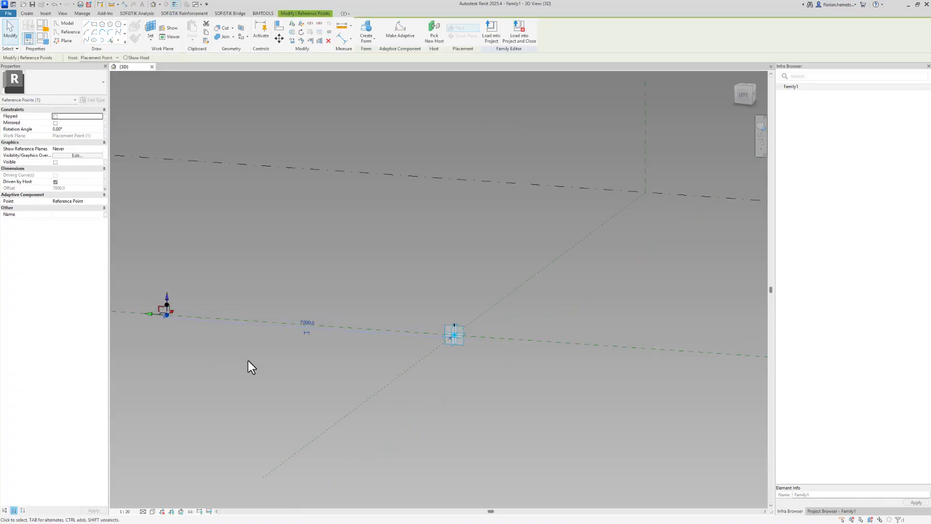
middle_drag(265, 373, 293, 374)
click(262, 269)
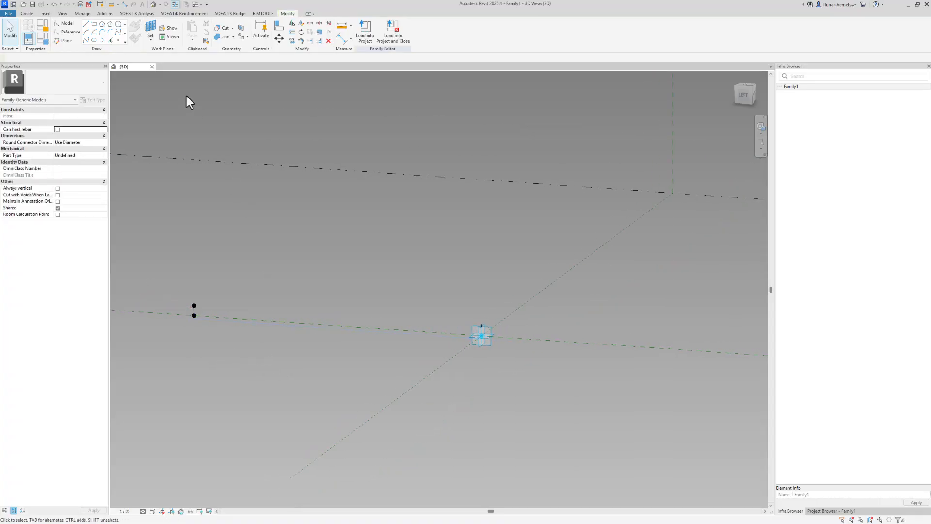
click(150, 30)
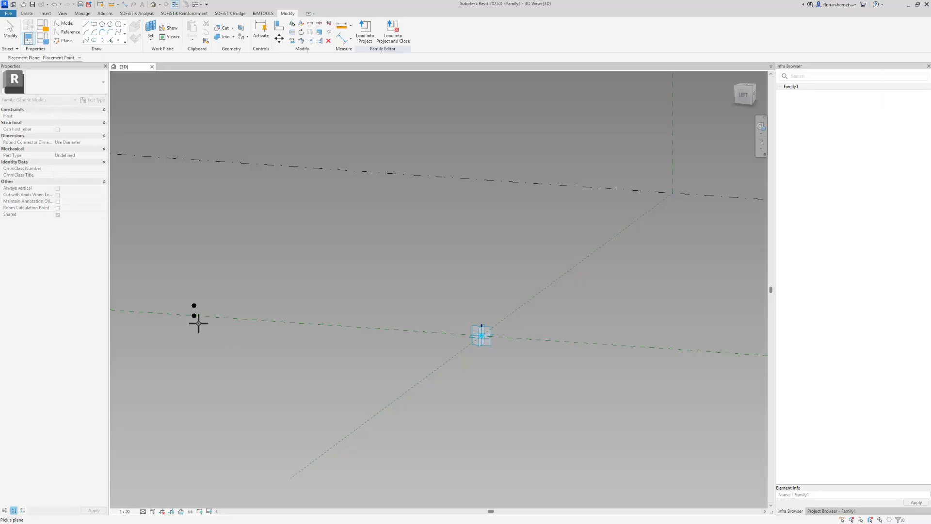
click(193, 315)
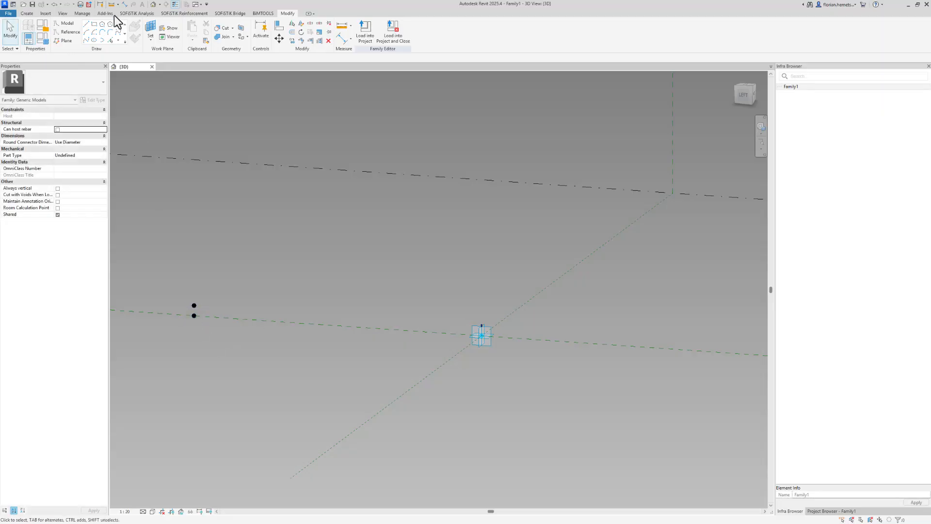
click(125, 4)
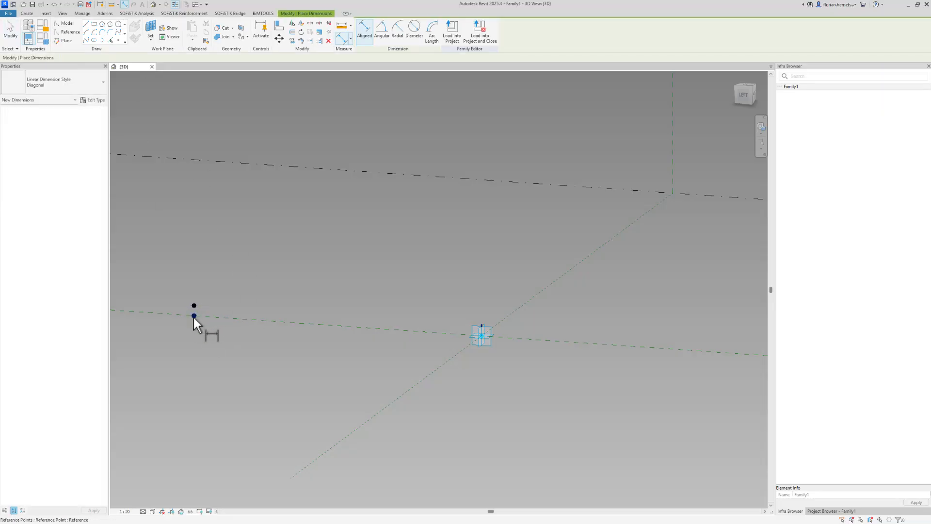
key(Escape)
key(Escape)
Place a new reference point on the work plane between the offset reference point and the adaptive placement point.
click(119, 40)
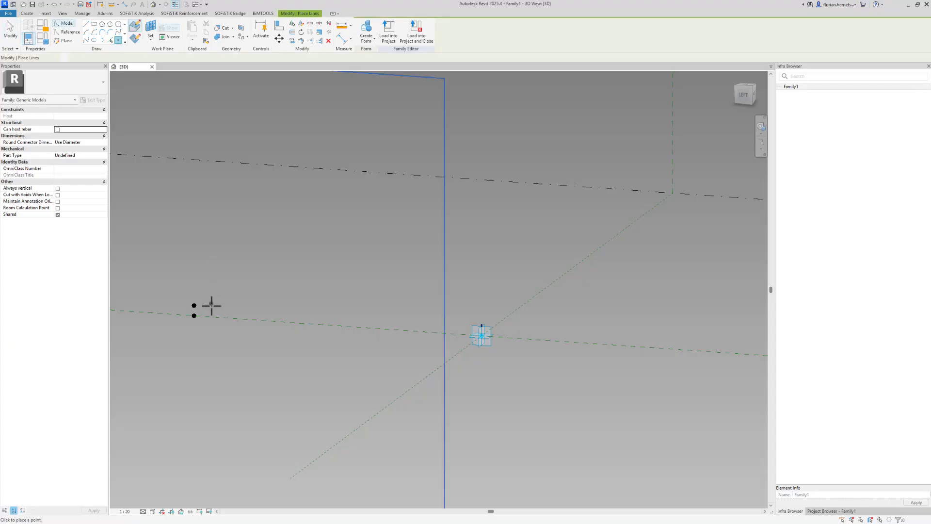
middle_drag(397, 342, 504, 359)
scroll(493, 343, down, 3)
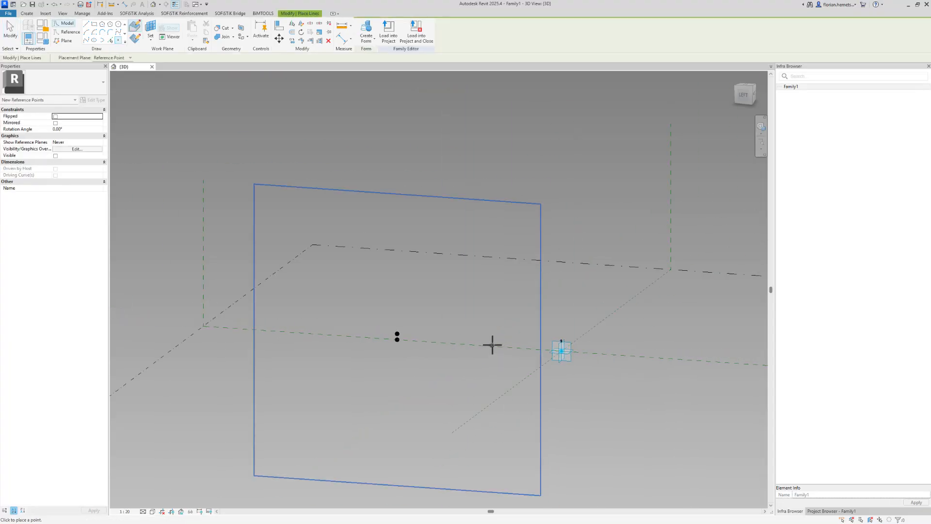
scroll(493, 343, up, 3)
click(428, 333)
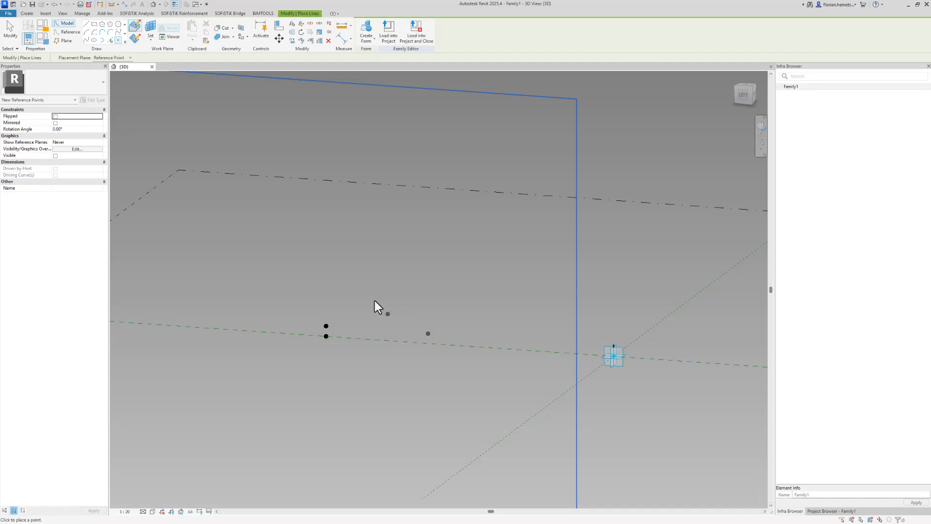
key(Escape)
key(Escape)
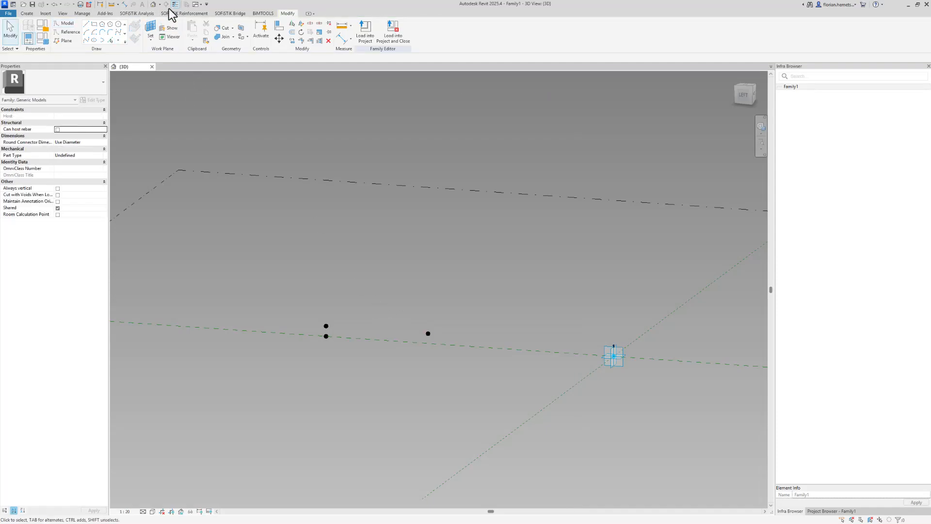
Align the new reference point vertically to the horizontal reference level.
click(278, 28)
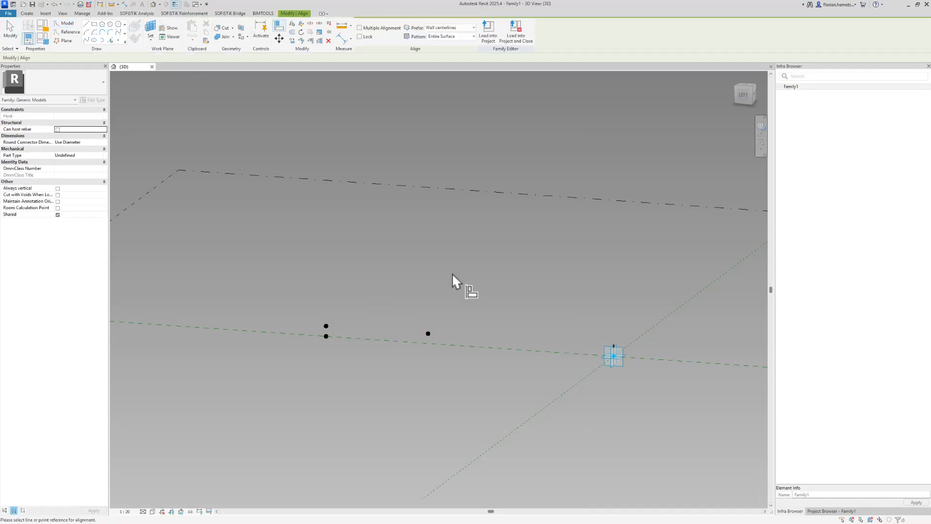
click(501, 192)
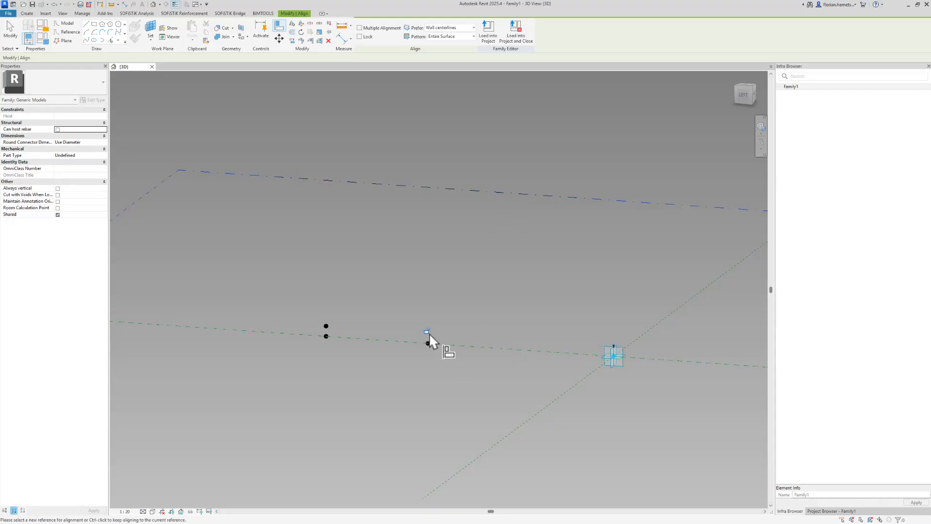
click(428, 333)
key(Escape)
key(Escape)
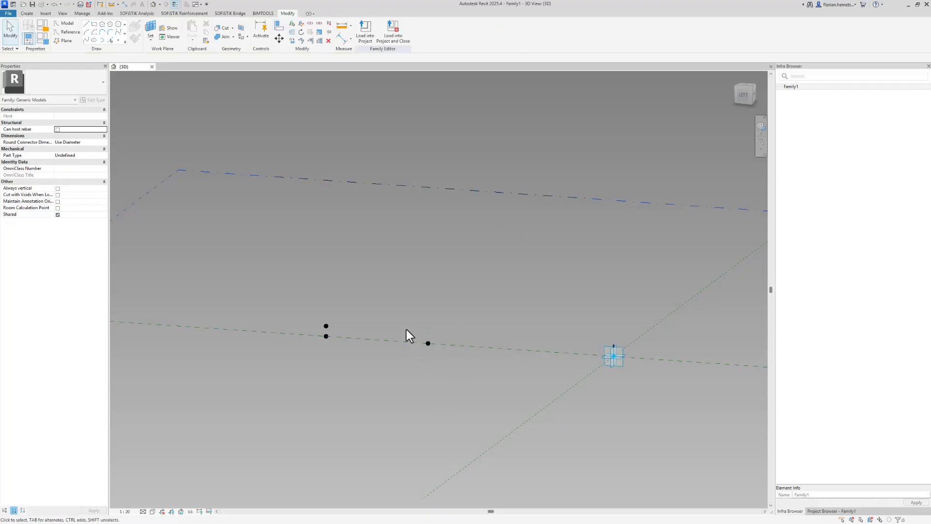
Add an aligned dimension between the lower offset reference point and the new reference point, with the dimension line above them.
click(124, 4)
click(326, 336)
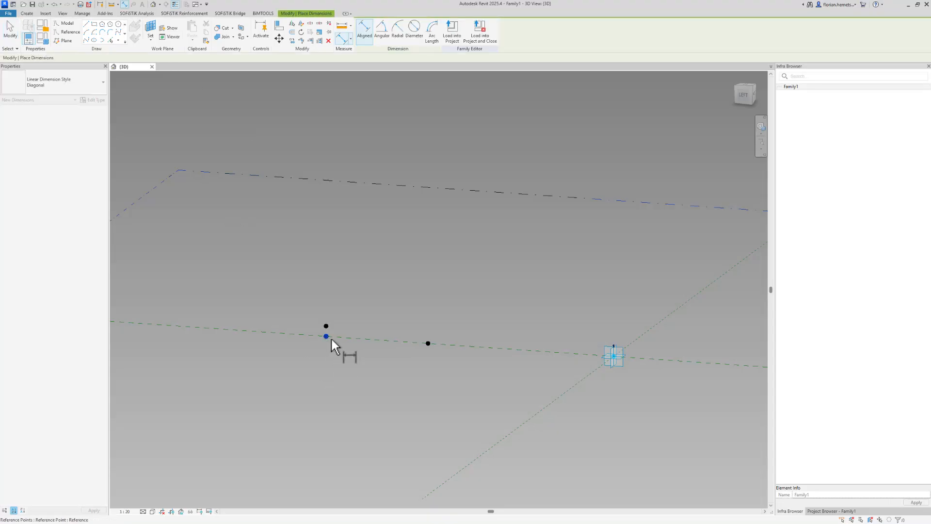
click(428, 343)
click(421, 281)
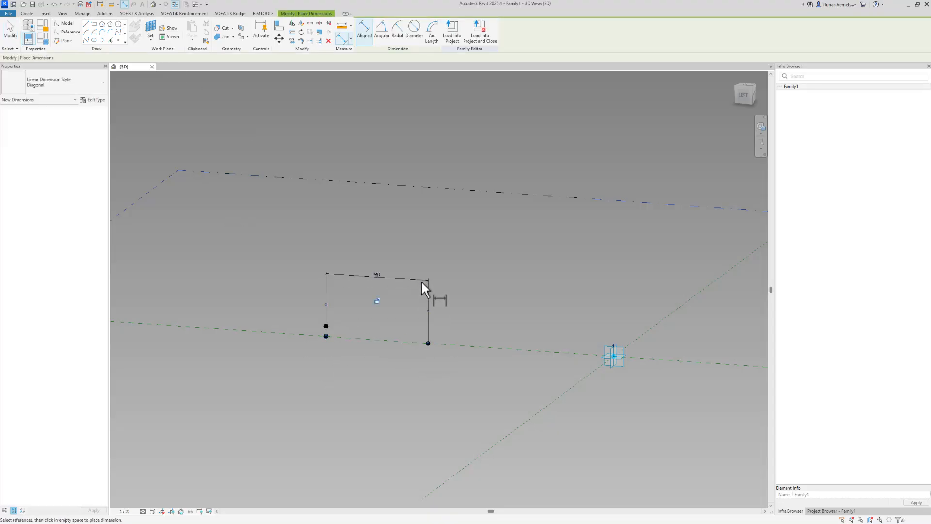
key(Escape)
Label the new dimension between the two reference points with the Width_Deck parameter.
click(398, 281)
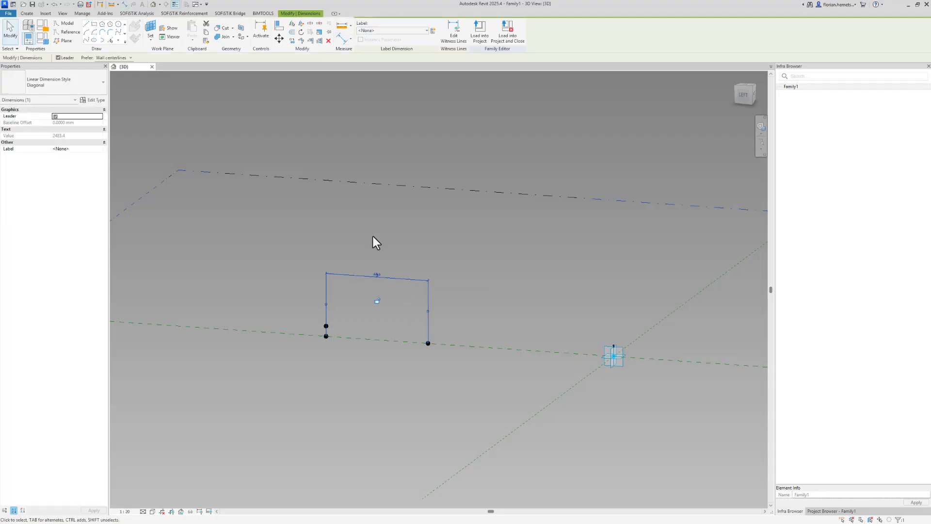
click(426, 30)
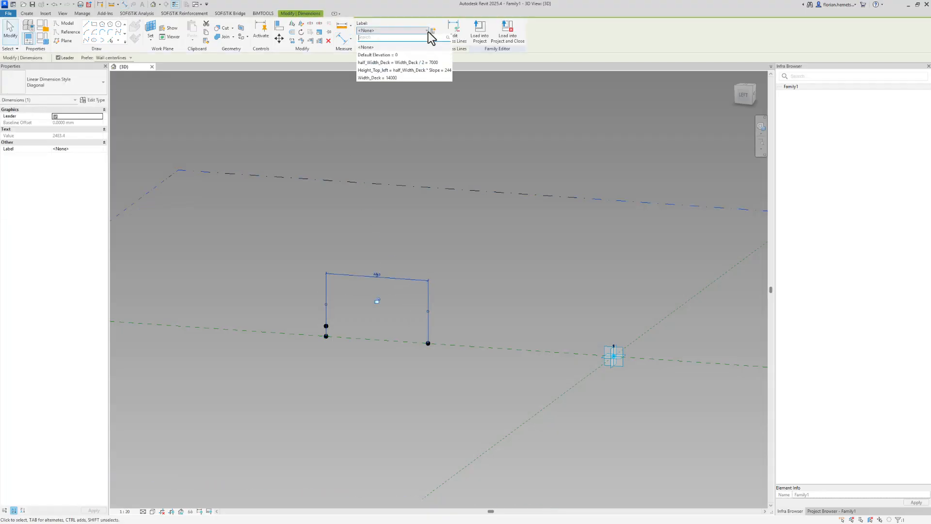
click(402, 78)
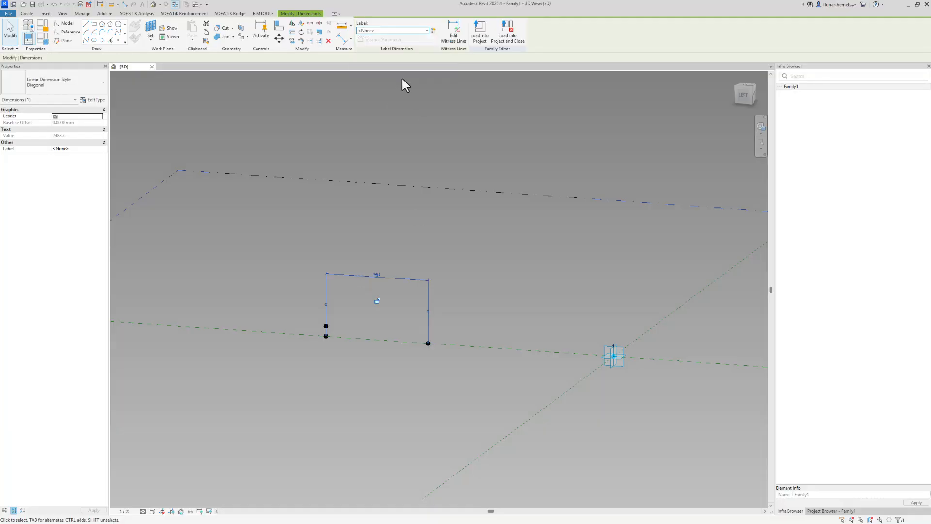
key(Escape)
middle_drag(532, 333, 318, 307)
middle_drag(372, 332, 390, 308)
scroll(383, 282, up, 5)
click(443, 269)
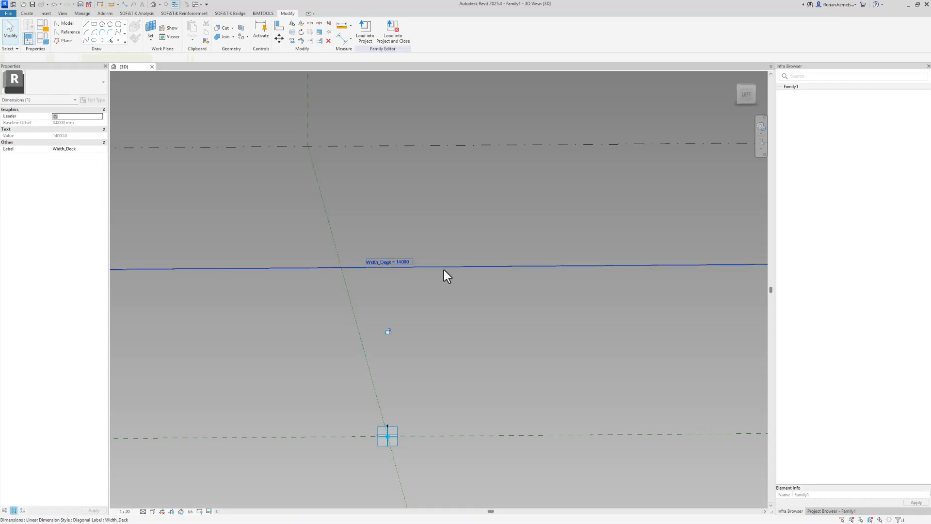
scroll(442, 269, down, 4)
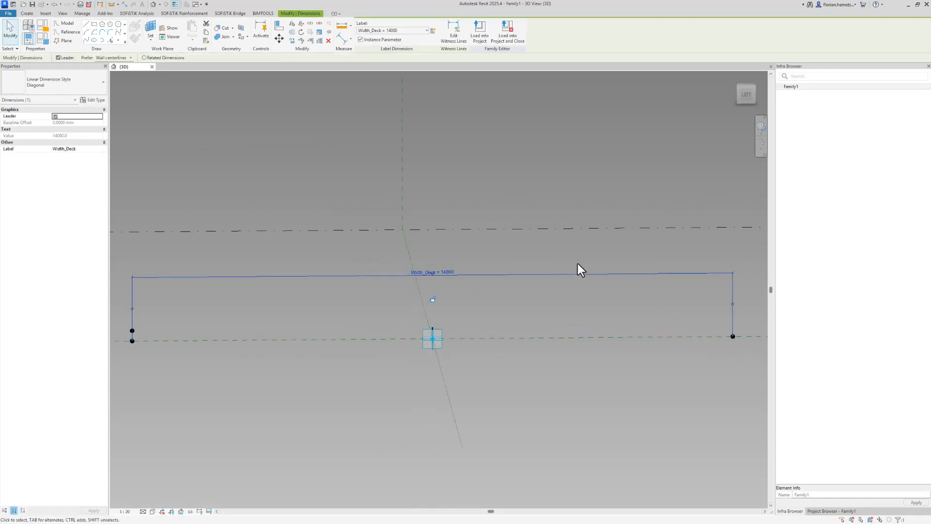
Move the Width_Deck dimension line closer to the reference points it measures.
drag(580, 273, 565, 298)
key(Escape)
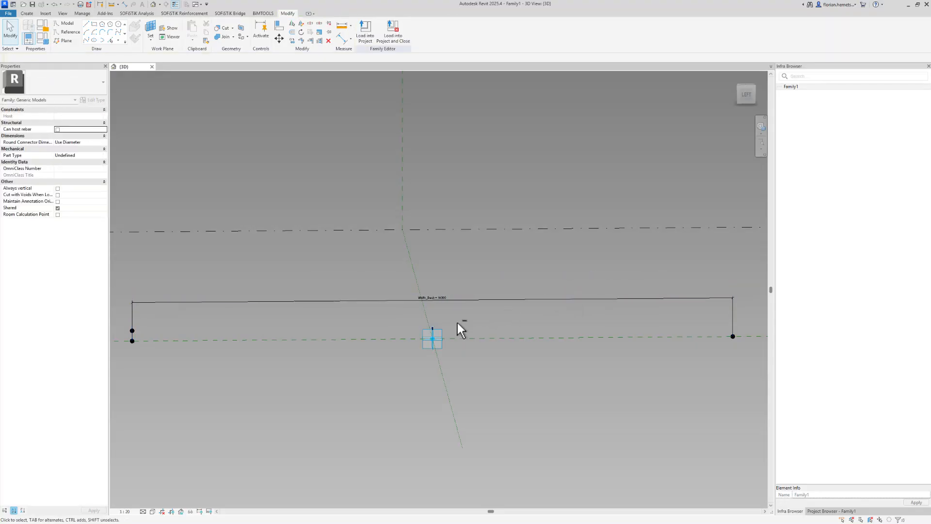
shift+middle_drag(496, 318, 481, 319)
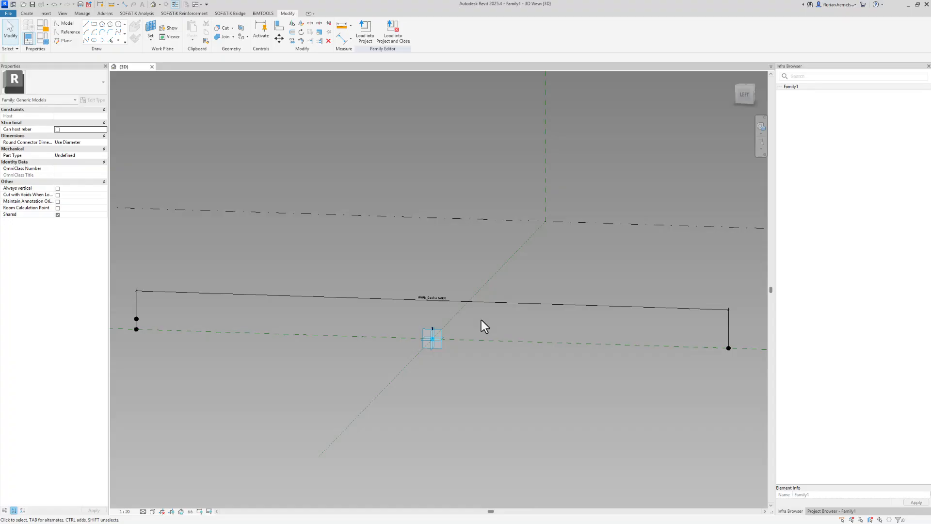
Add a family instance parameter named Width_Web with data type Length, grouped under Dimensions.
click(46, 37)
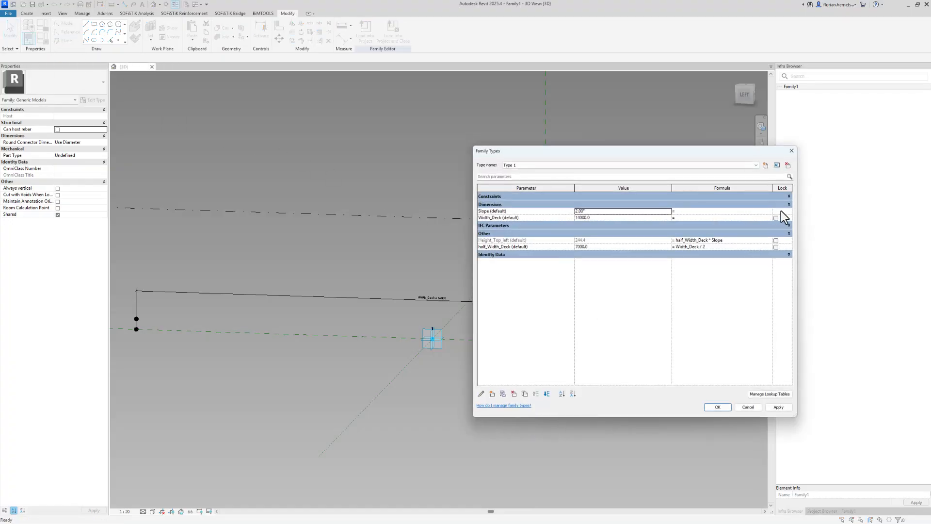
click(493, 394)
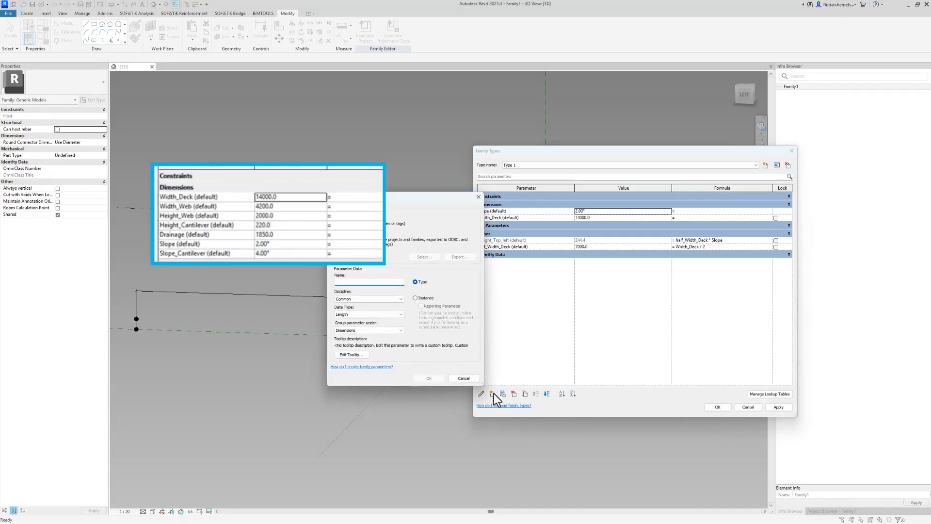
text(Width_Web)
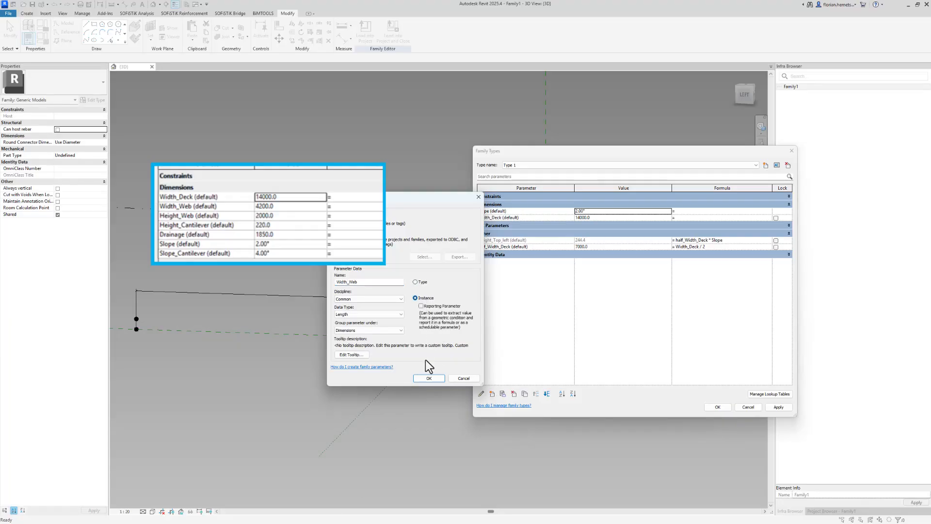
click(427, 379)
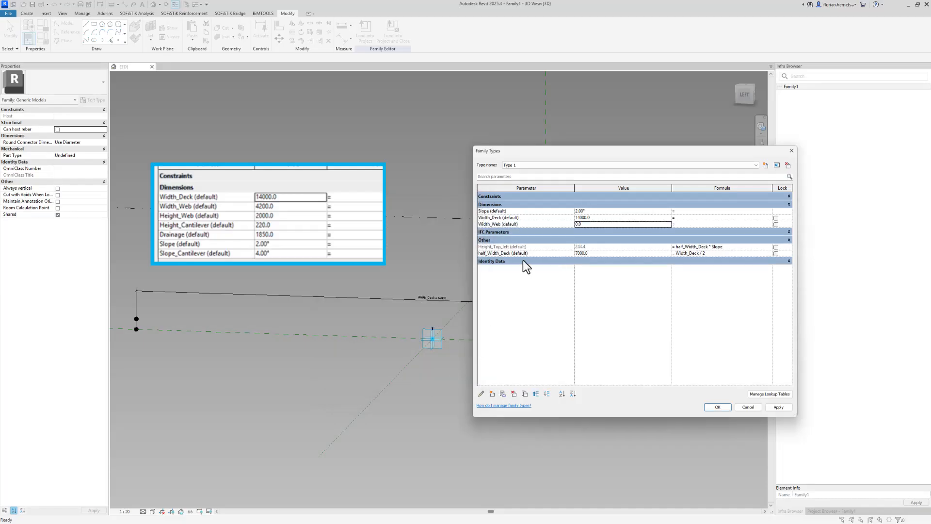
Duplicate the Width_Web parameter and name the copy Height_Web.
click(503, 225)
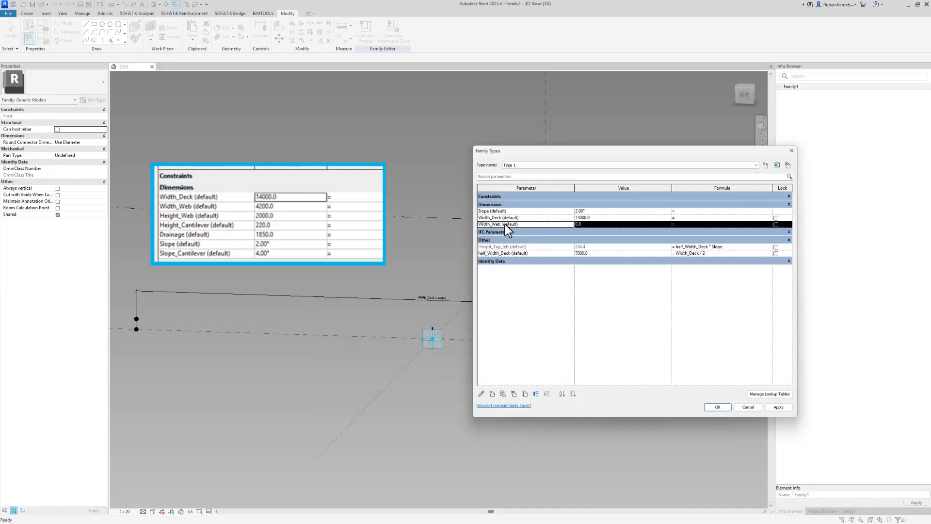
click(525, 395)
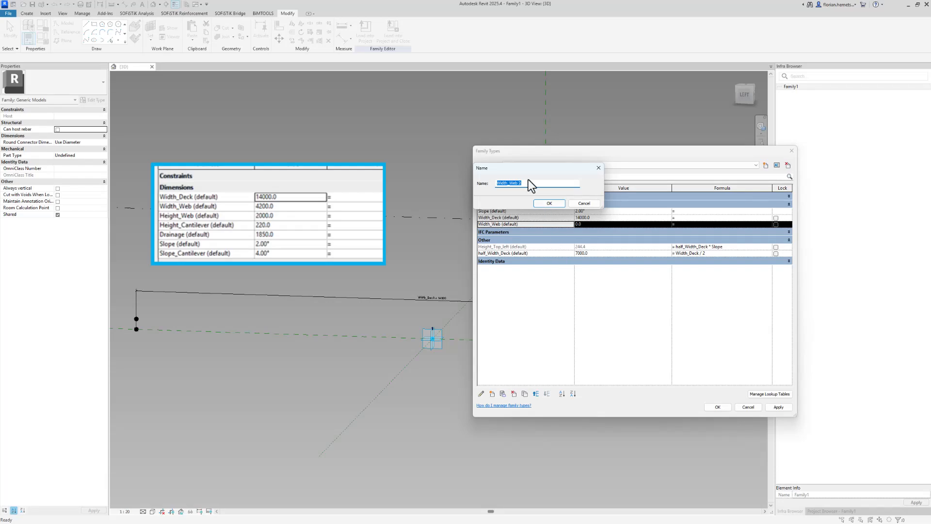
drag(528, 182, 516, 188)
key(BackSpace)
drag(507, 185, 485, 187)
text(Height)
click(548, 204)
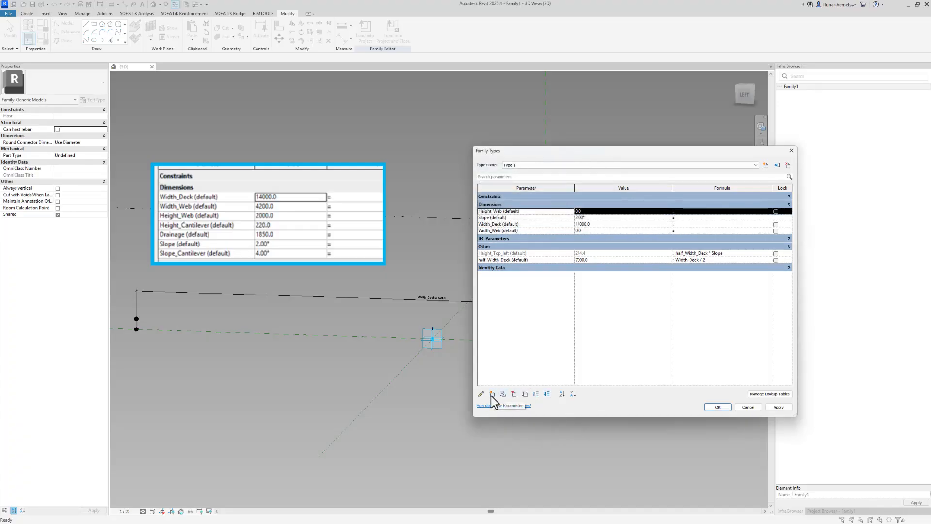
Duplicate the Height_Web parameter and name the copy Height_cantilever.
click(524, 393)
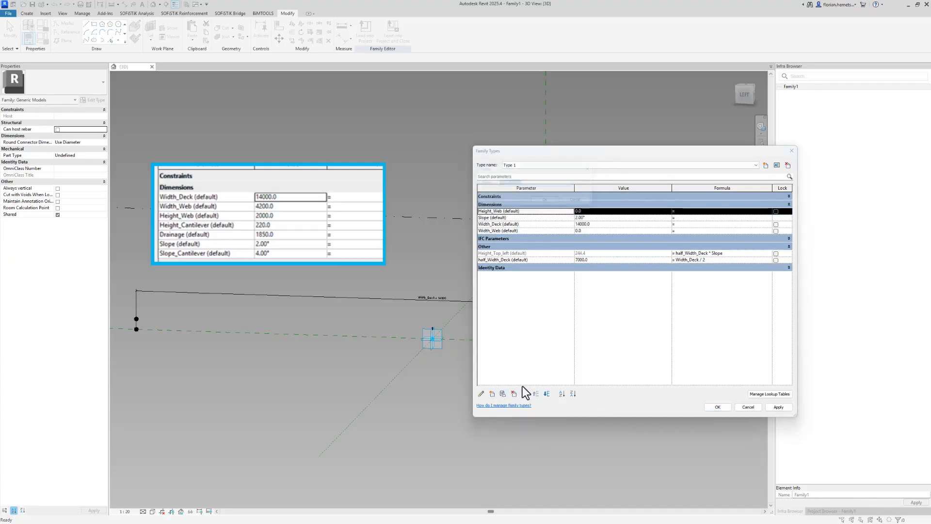
drag(528, 189, 511, 190)
key(BackSpace)
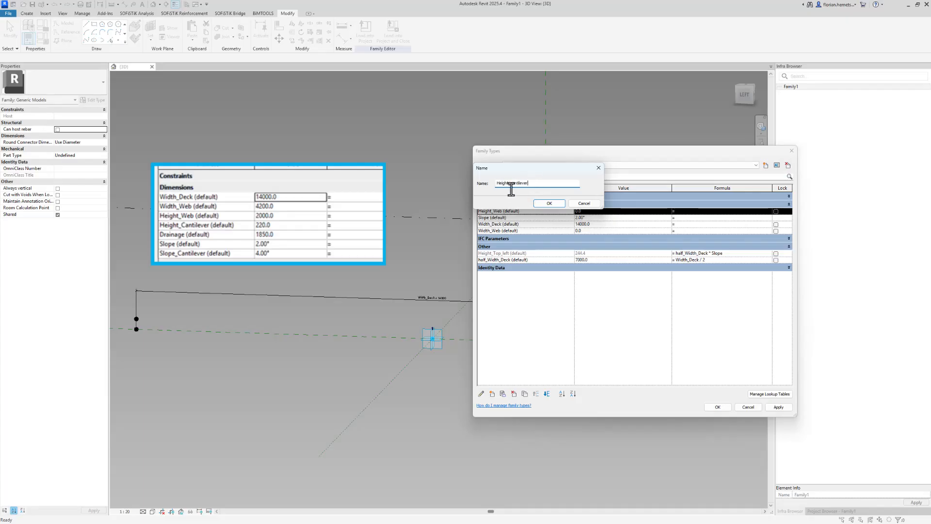
click(556, 206)
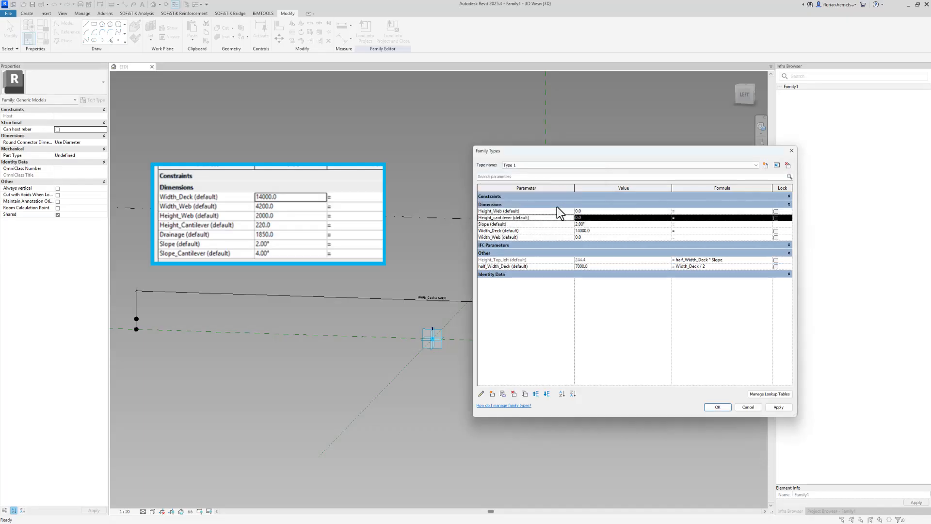
Duplicate the Height_cantilever parameter and name the copy Cantilever.
click(492, 395)
key(Escape)
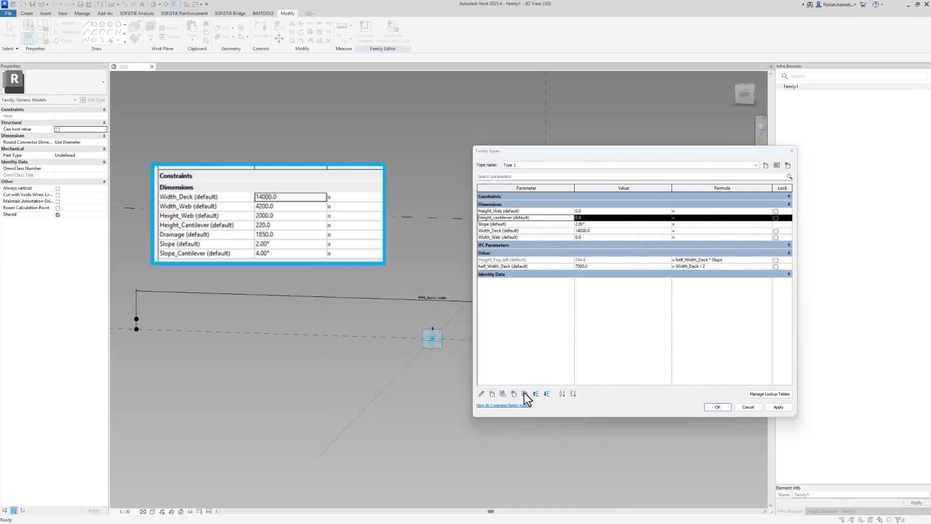
click(525, 394)
drag(544, 183, 527, 186)
key(BackSpace)
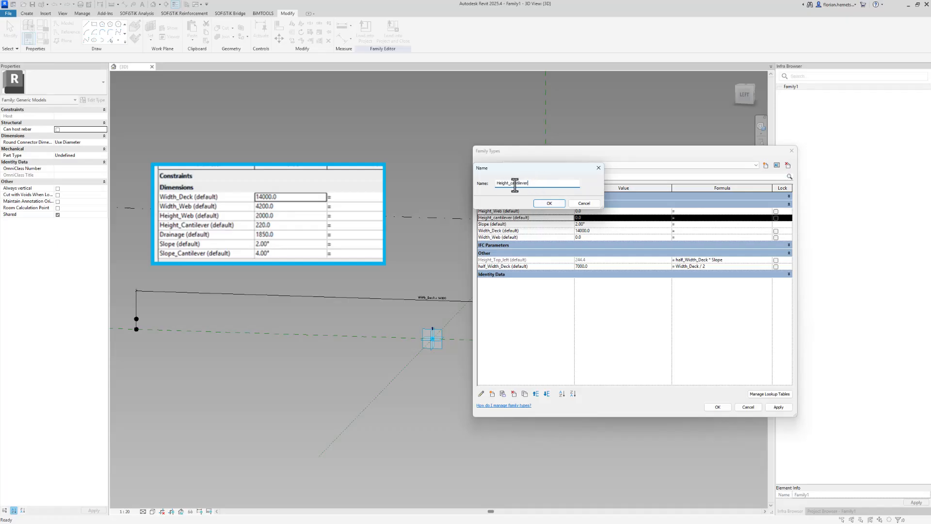
drag(512, 184, 483, 187)
text(C)
click(554, 203)
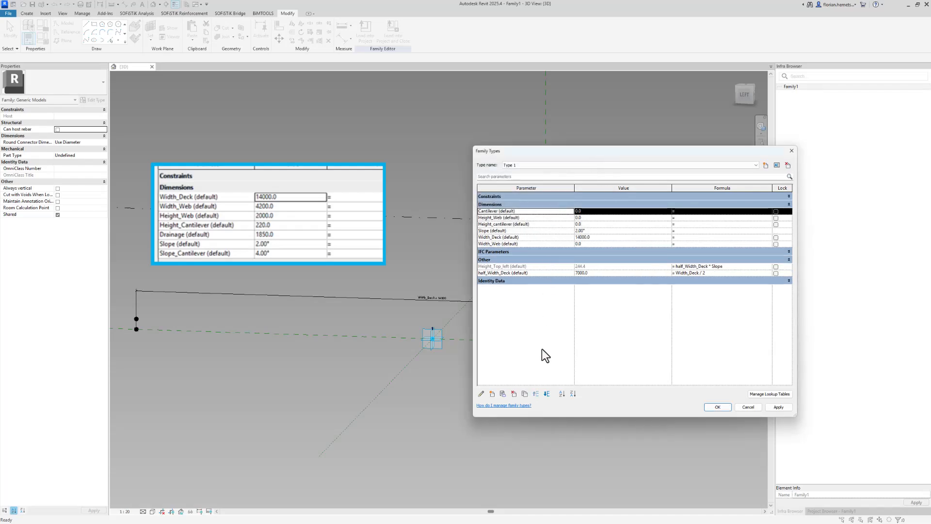
Duplicate the Slope parameter and name the copy Slope_cantilever.
click(507, 231)
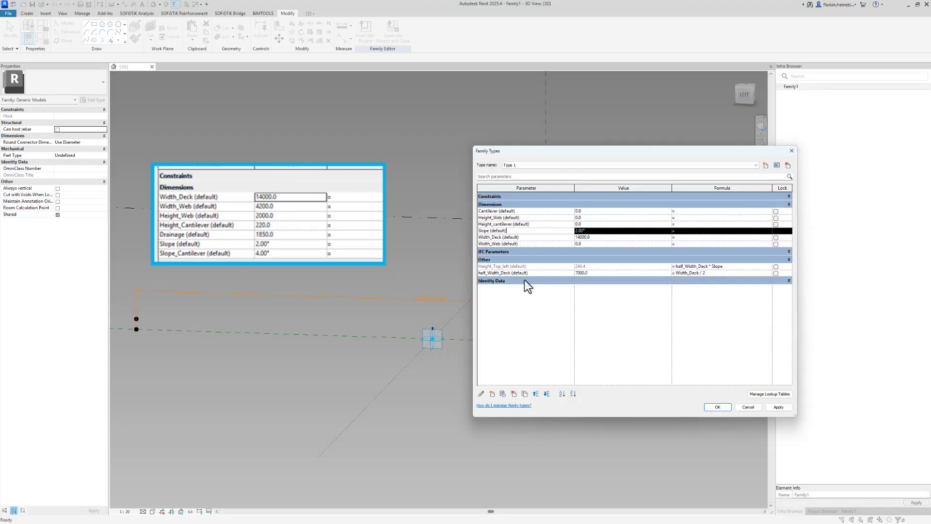
click(526, 394)
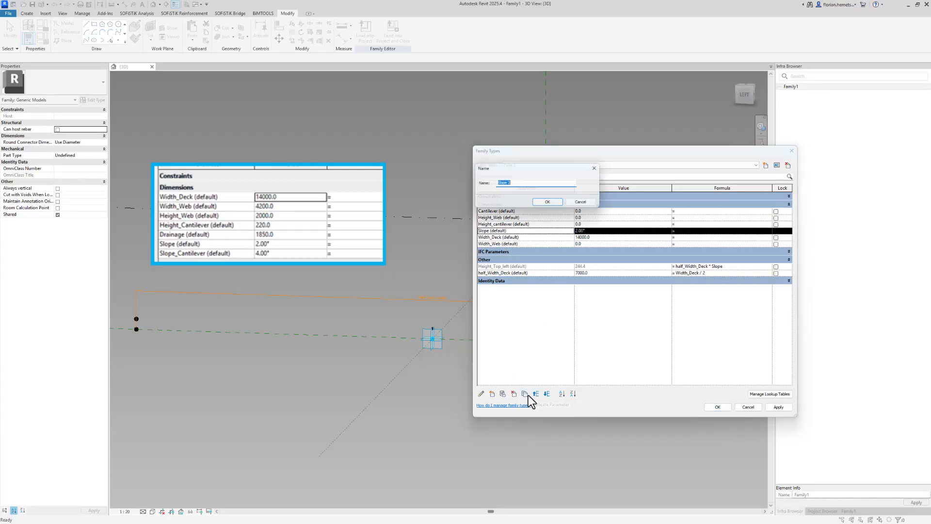
click(528, 183)
key(BackSpace)
key(BackSpace)
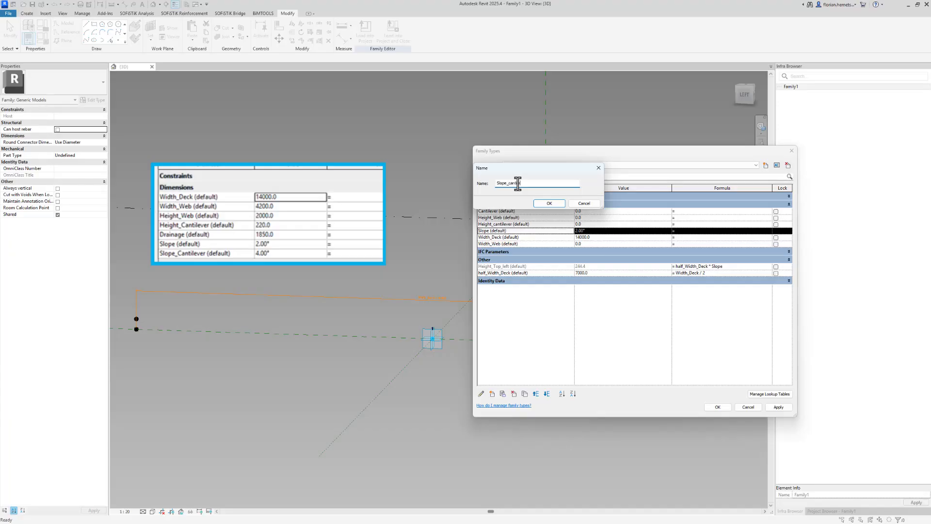
key(Return)
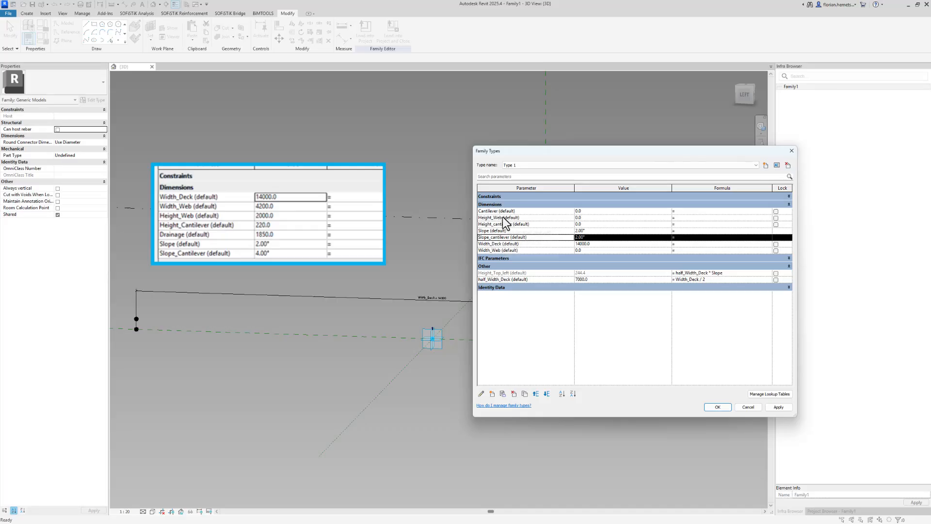
Reorder the family parameters so that Width_Deck comes first in the Dimensions group.
click(504, 219)
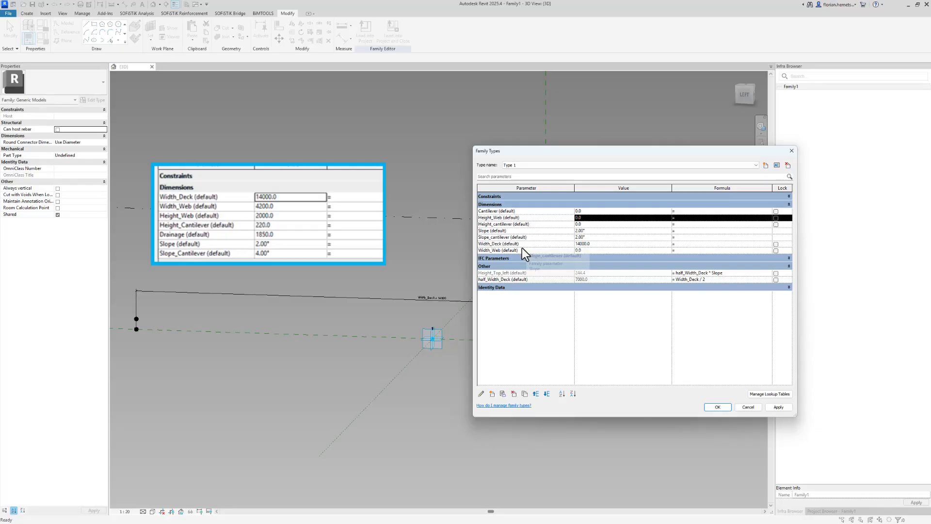
click(523, 243)
click(540, 394)
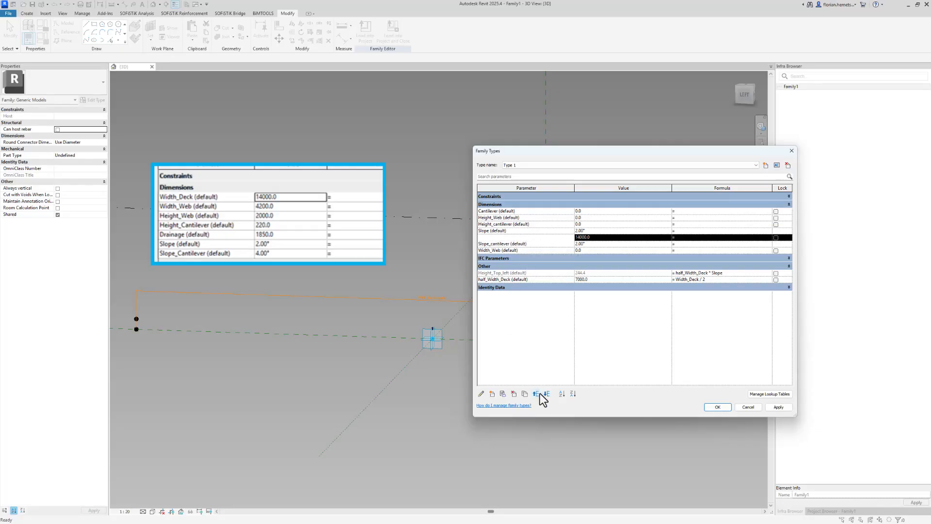
click(540, 394)
click(540, 394)
click(540, 394)
click(539, 393)
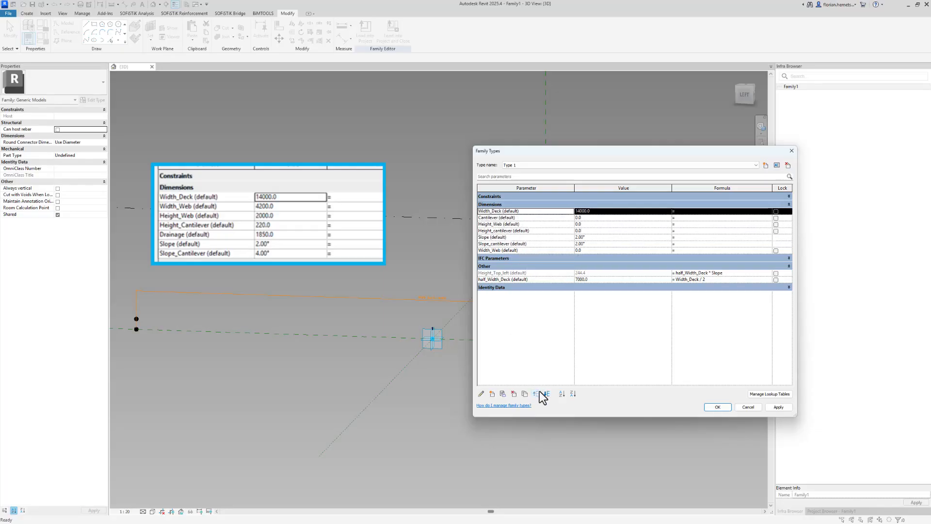
Move the Width_Web parameter up to directly below Width_Deck in the Dimensions group.
click(532, 244)
click(529, 250)
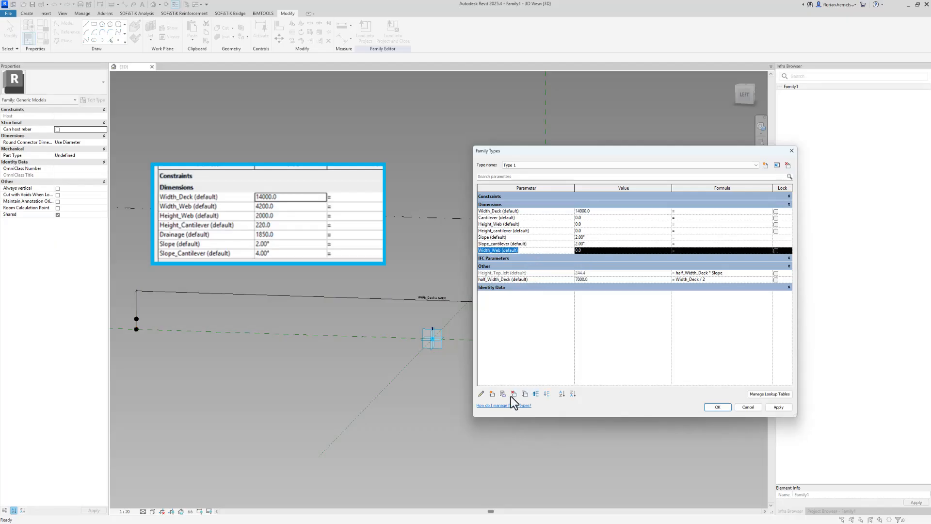
click(535, 394)
click(534, 394)
click(534, 394)
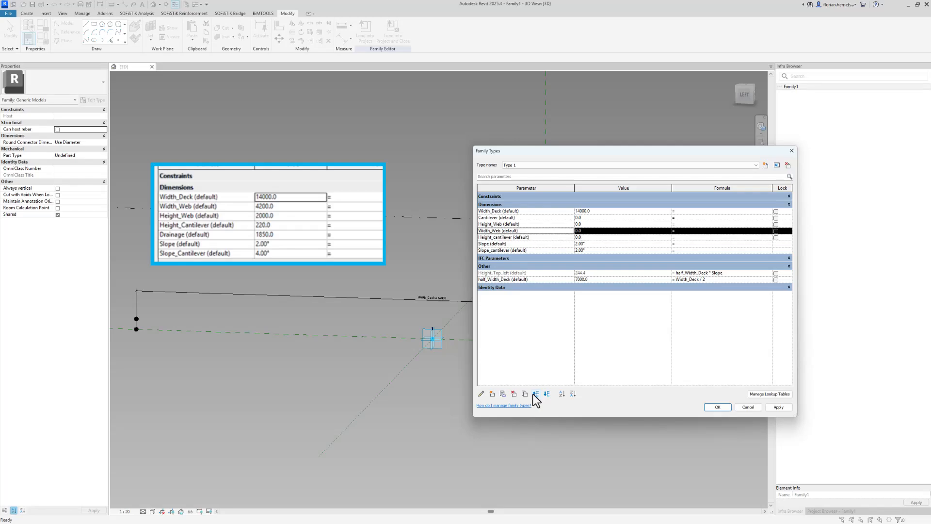
click(536, 393)
click(536, 394)
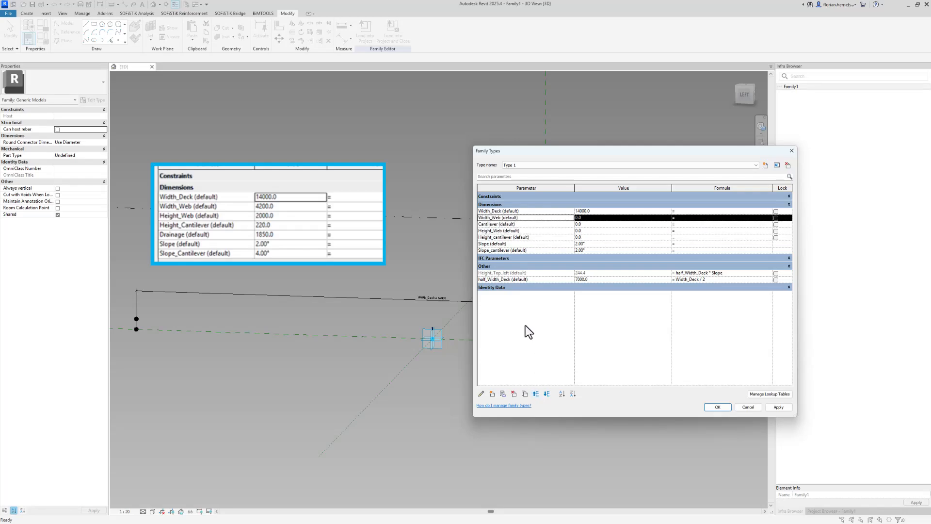
Move Height_Web up to directly below Width_Web, and Height_cantilever up above Cantilever in the Dimensions group.
click(518, 231)
click(536, 394)
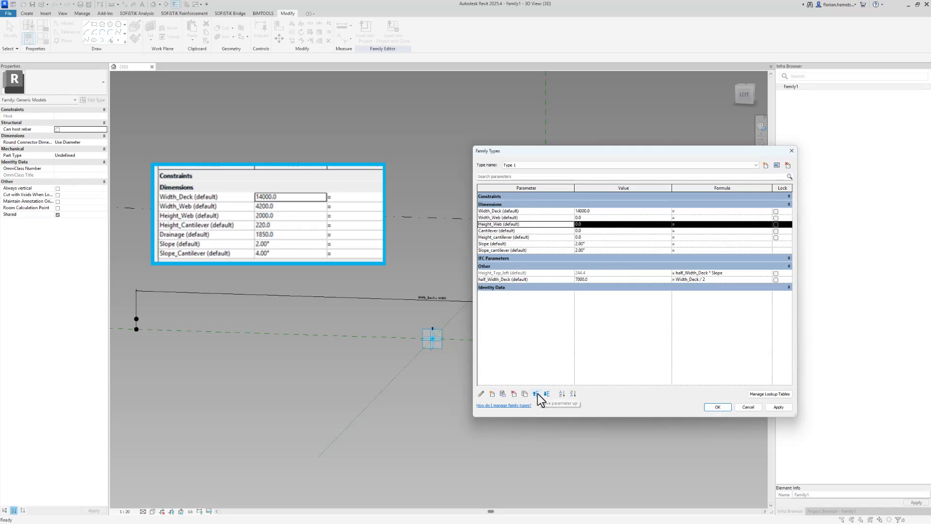
click(526, 238)
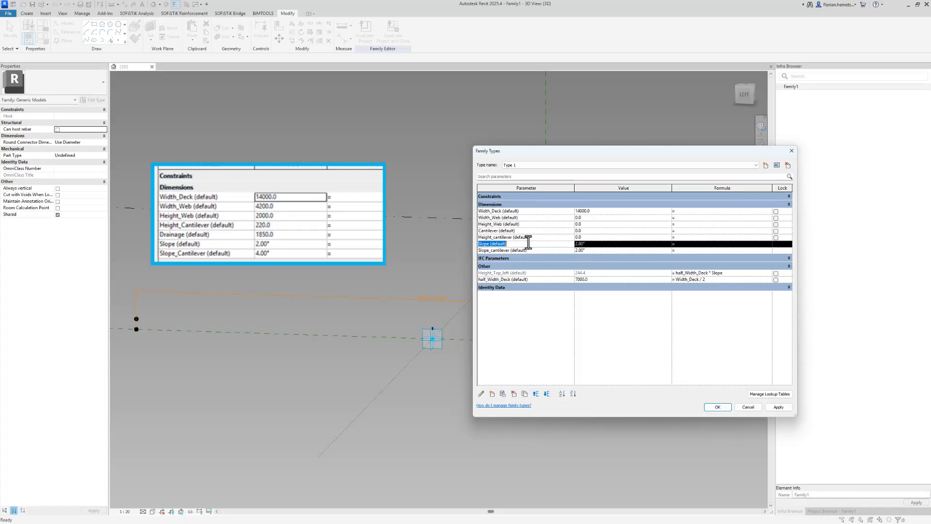
click(536, 393)
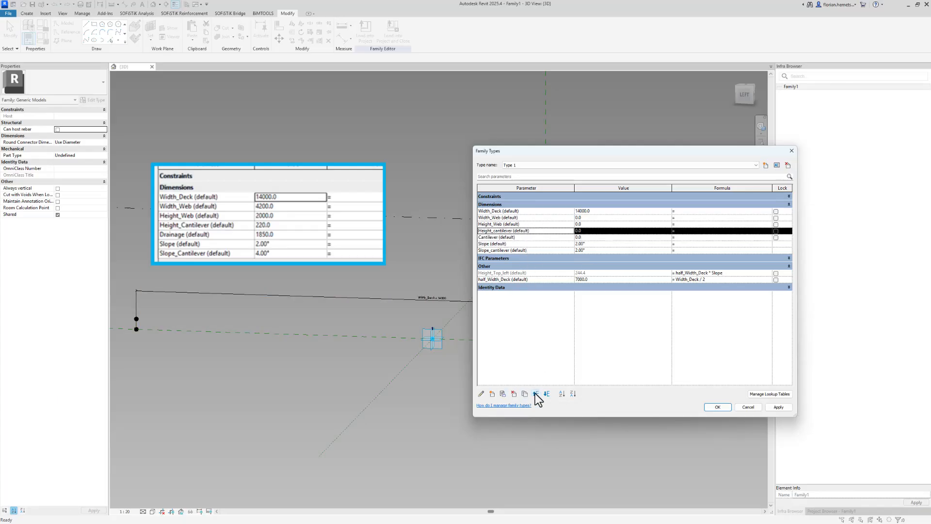
Set Slope_cantilever to 4°, Height_Web to 2000, Width_Web to 4200, Height_cantilever to 220 and Cantilever to 1850, and accept the family types.
click(533, 237)
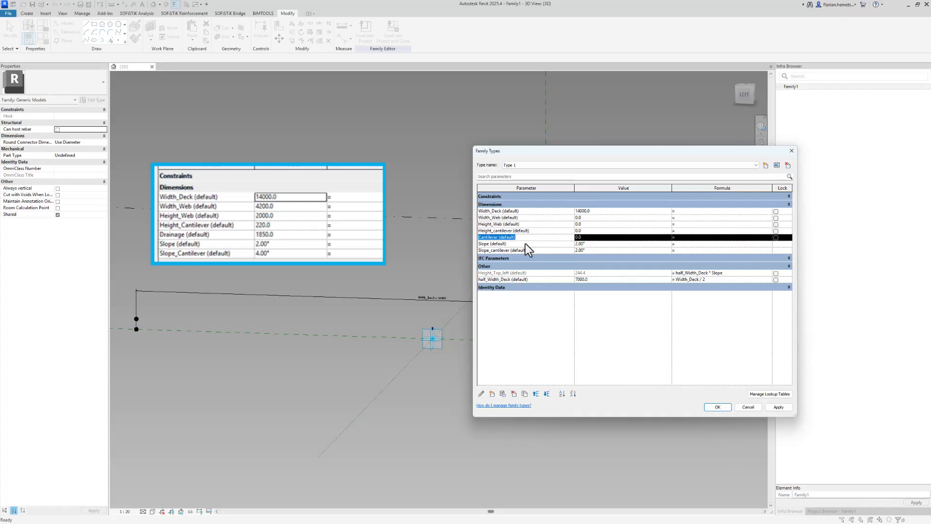
click(526, 243)
click(535, 250)
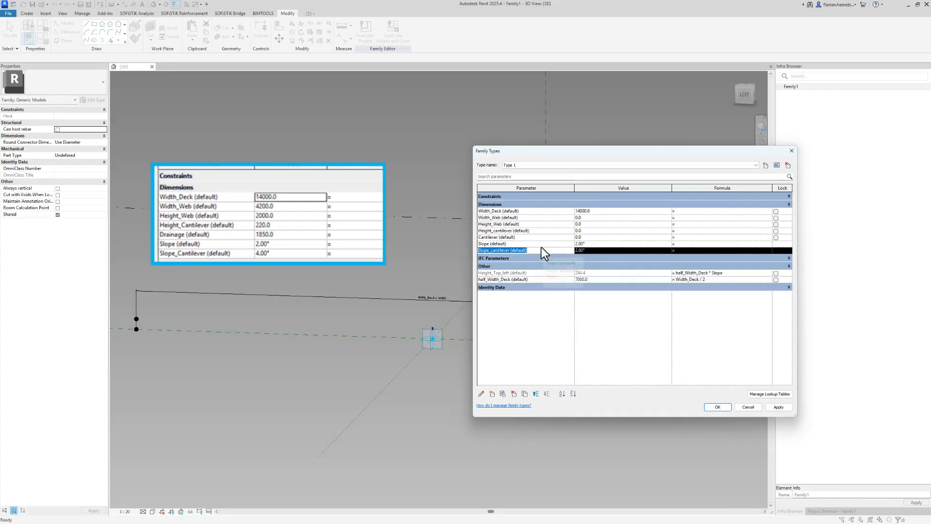
click(591, 250)
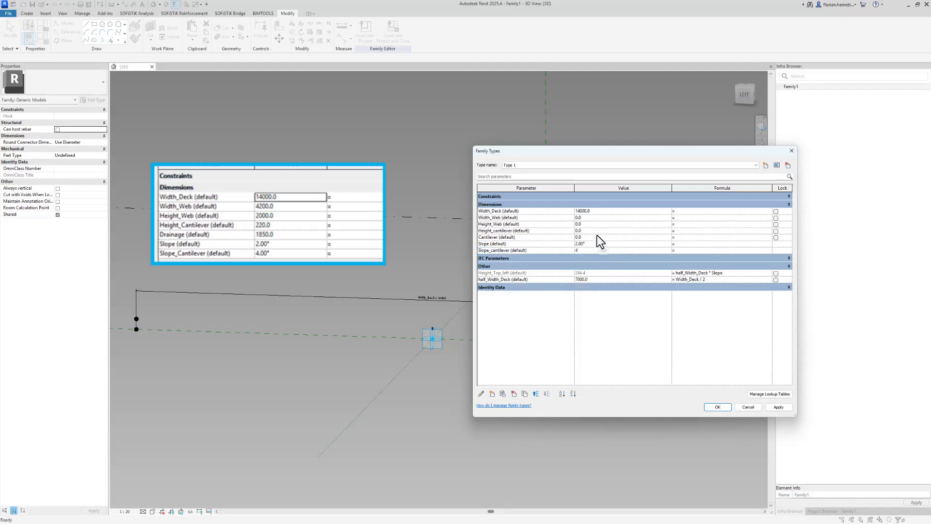
click(597, 236)
click(595, 224)
text(2000)
click(597, 218)
text(4200)
click(590, 238)
click(718, 406)
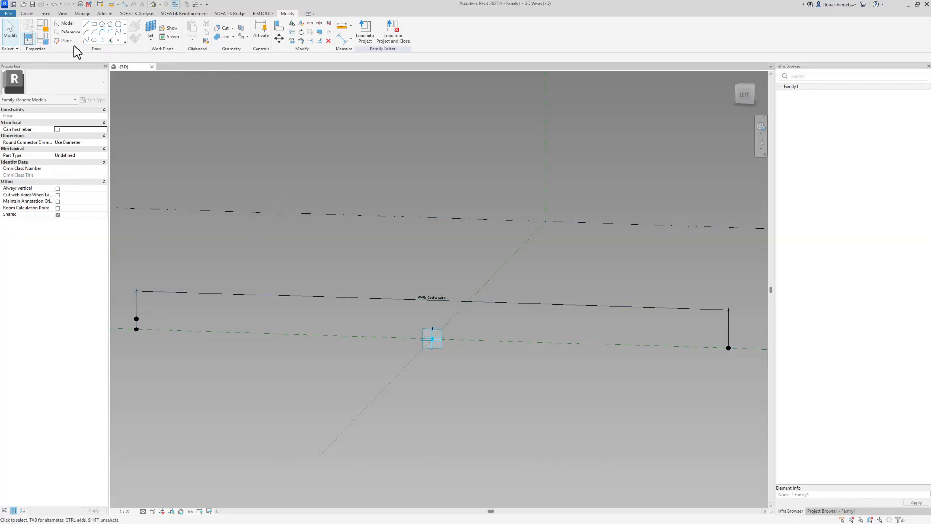
Reopen the family types and duplicate the Height_Top_left parameter as Height_Top_Right.
click(42, 39)
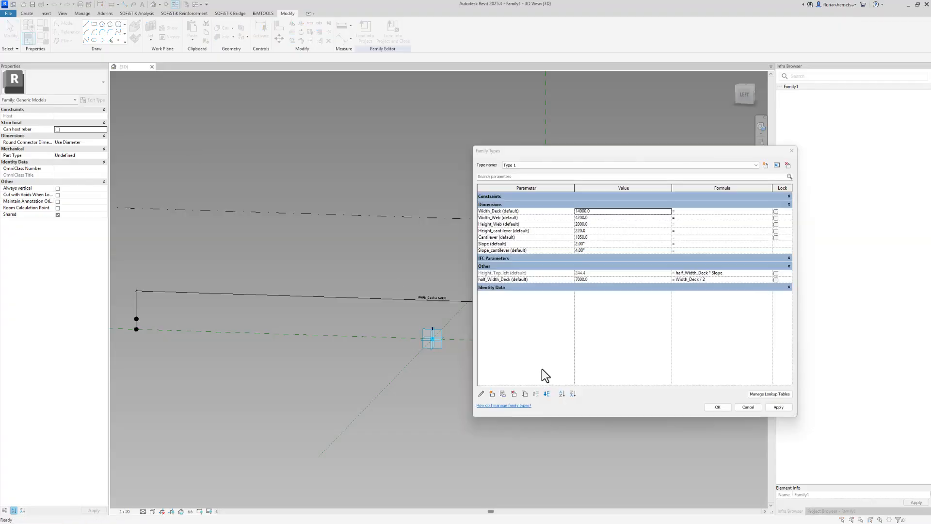
click(536, 272)
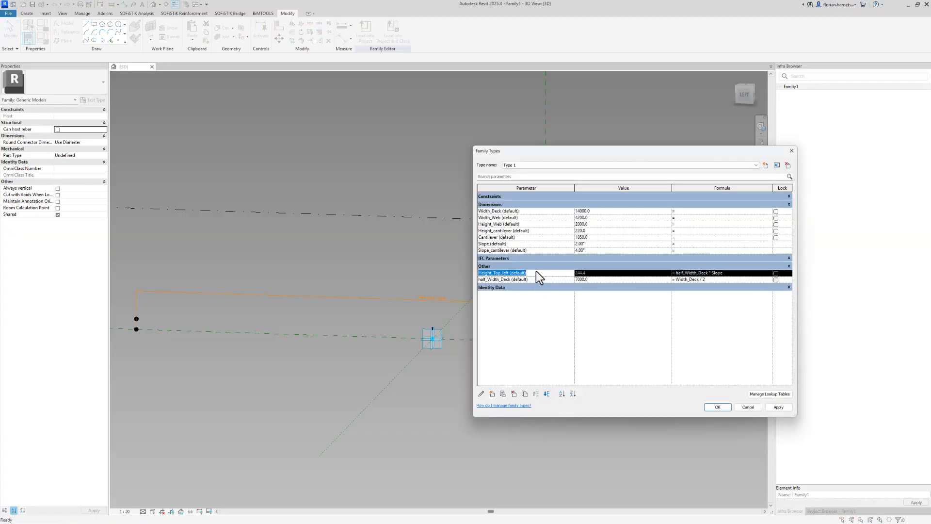
click(525, 394)
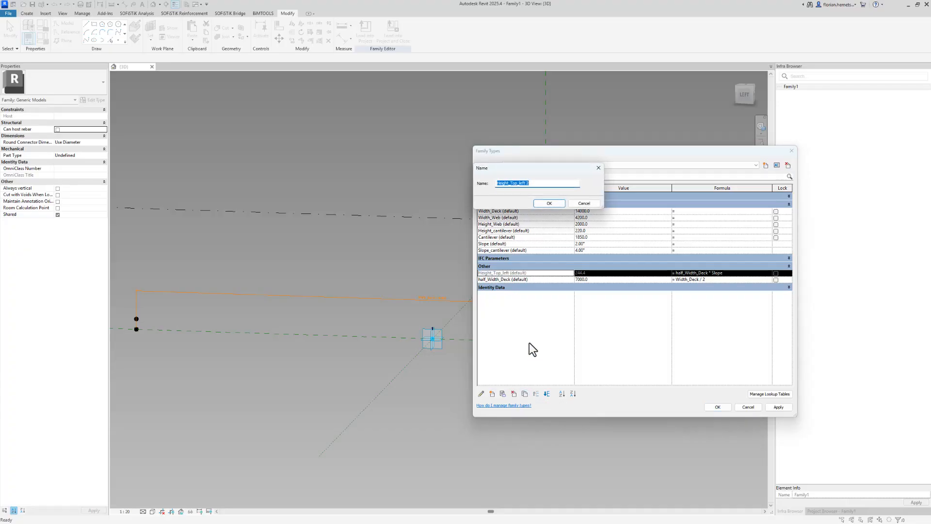
drag(530, 183, 519, 187)
text(Right)
click(544, 204)
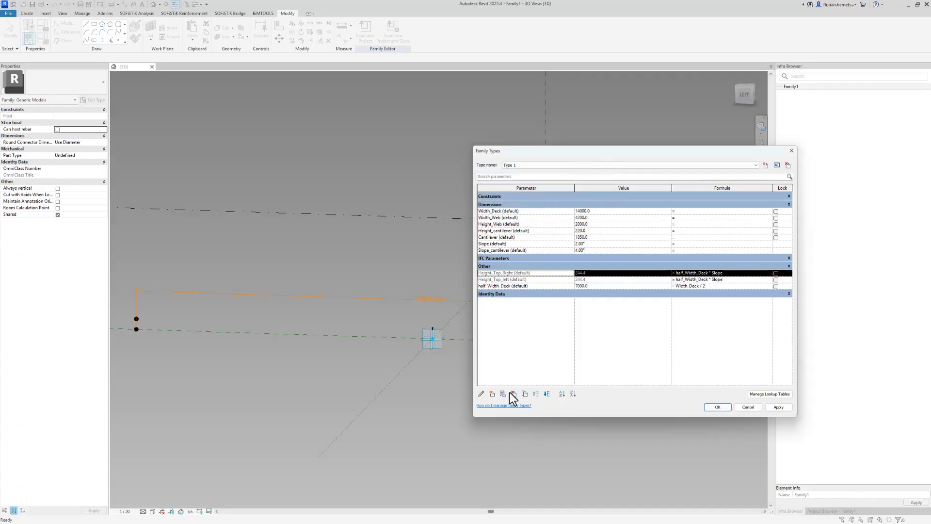
Duplicate the Height_Top_Right parameter as Height_Top_Drainage.
click(524, 394)
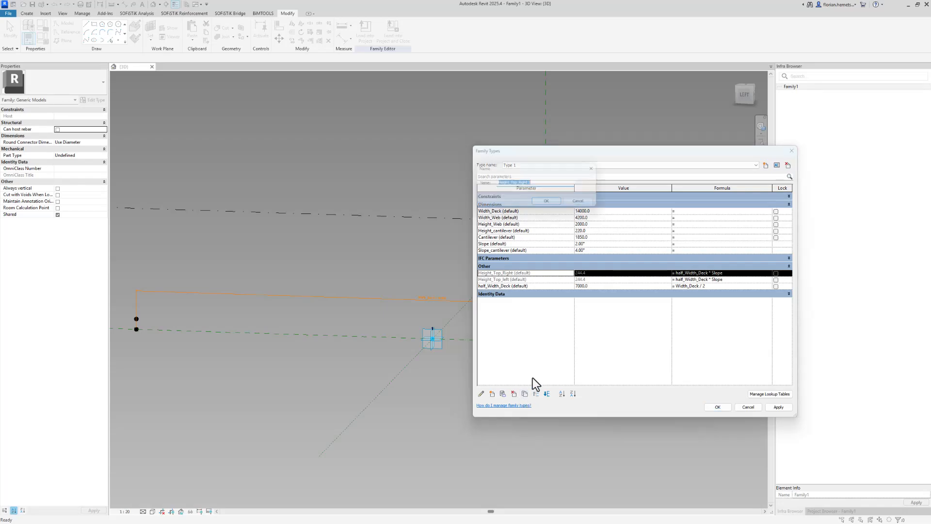
drag(538, 183, 519, 189)
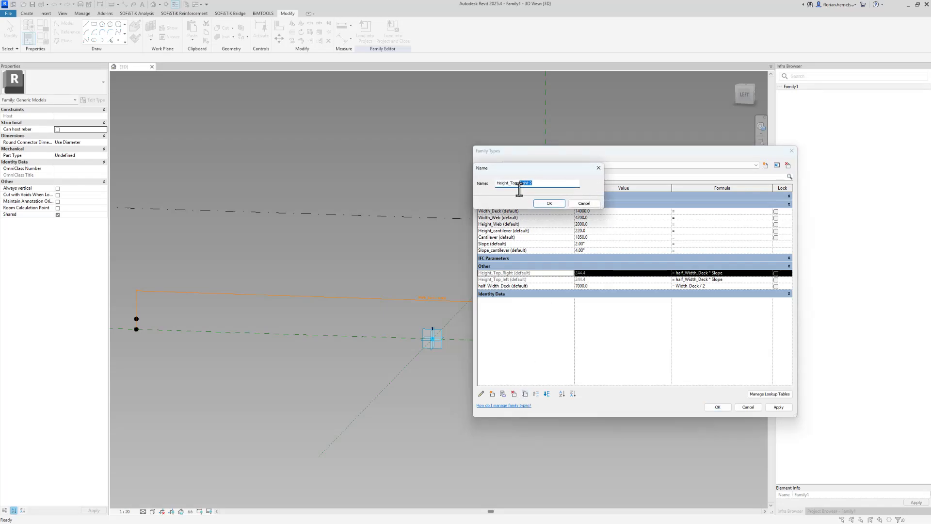
text(Main)
key(Return)
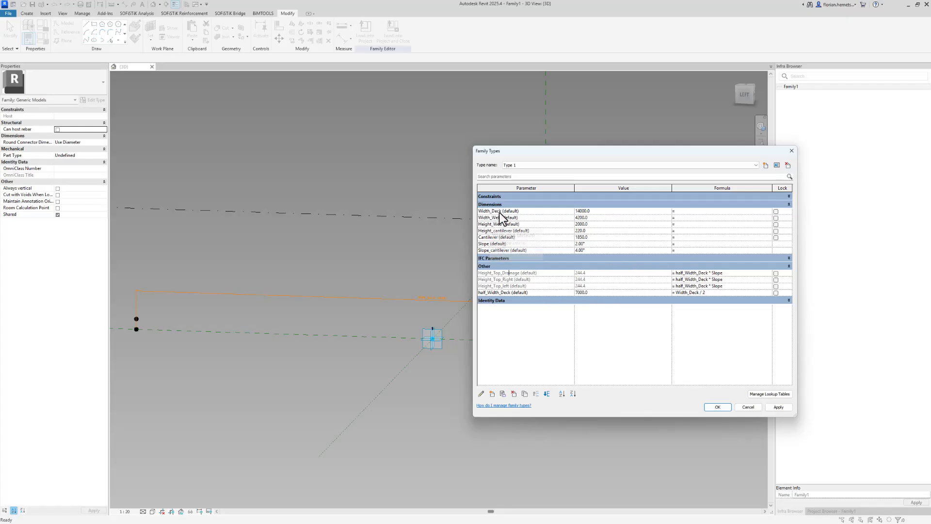
Duplicate the half_Width_Deck parameter as neg_half_Width_Deck and set its formula to -Width_Deck / 2.
click(499, 291)
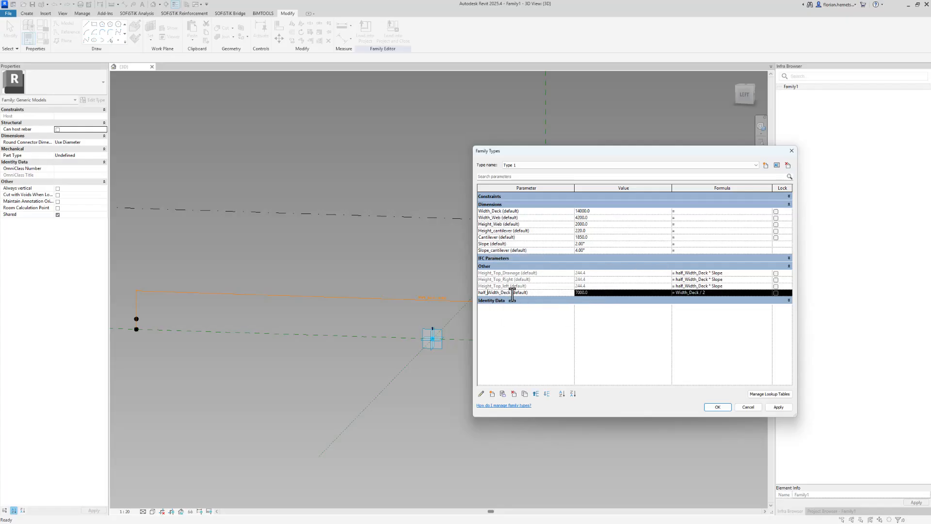
click(527, 393)
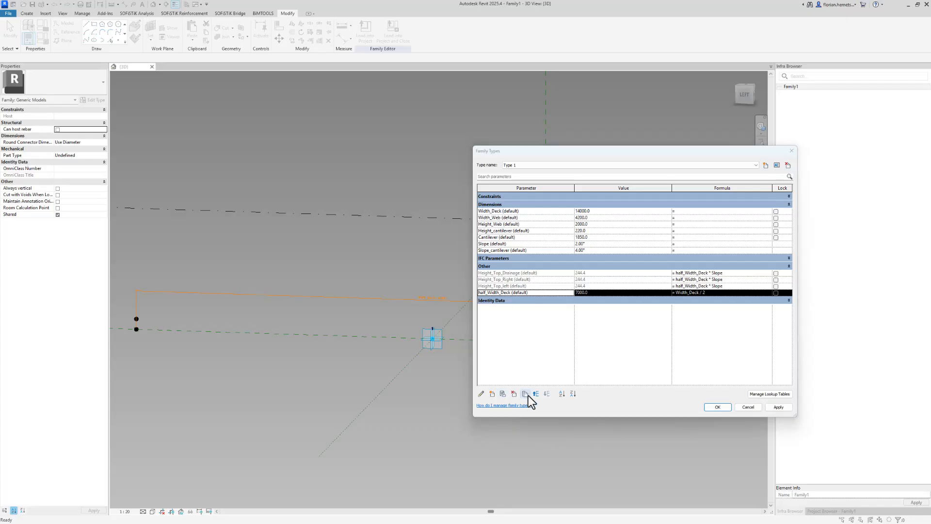
click(532, 184)
key(BackSpace)
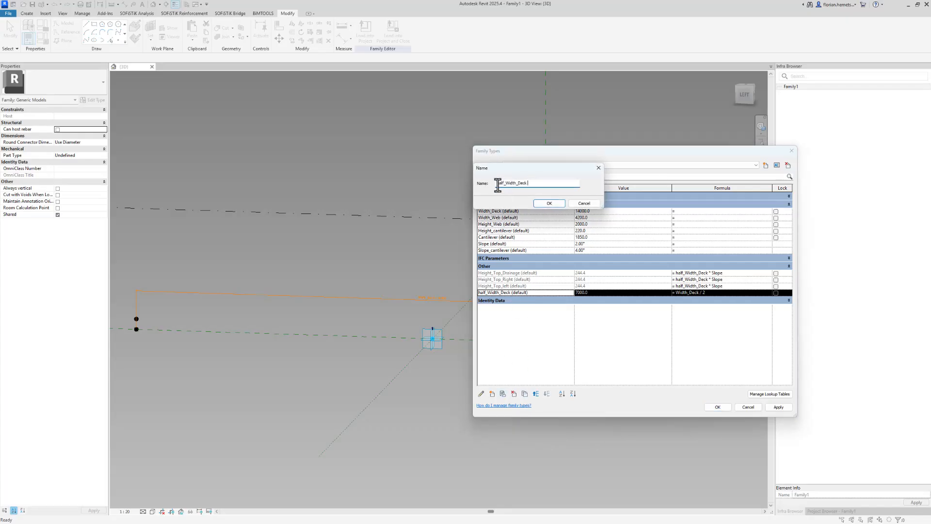
text(nr_)
text(_)
click(546, 203)
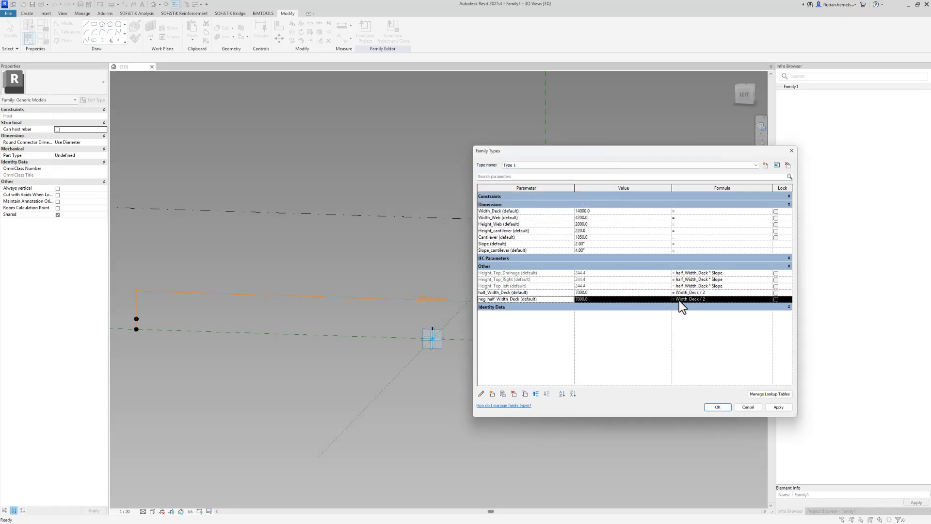
click(676, 299)
text(-)
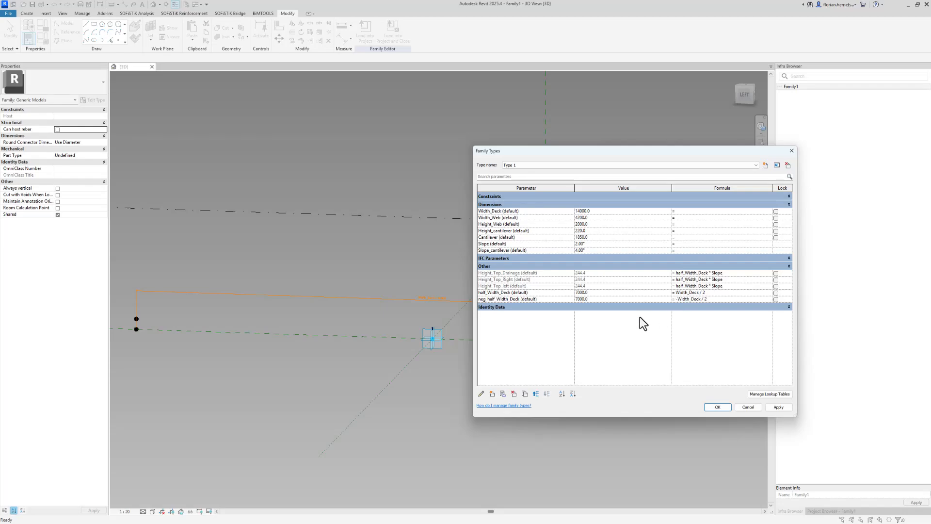
key(Return)
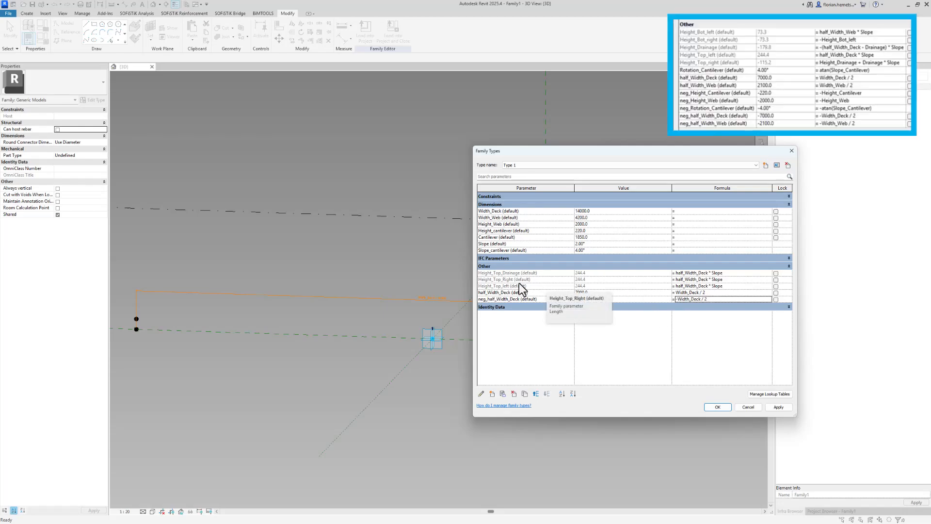
Set the Height_Top_Right formula to neg_half_Width_Deck * Slope.
click(514, 299)
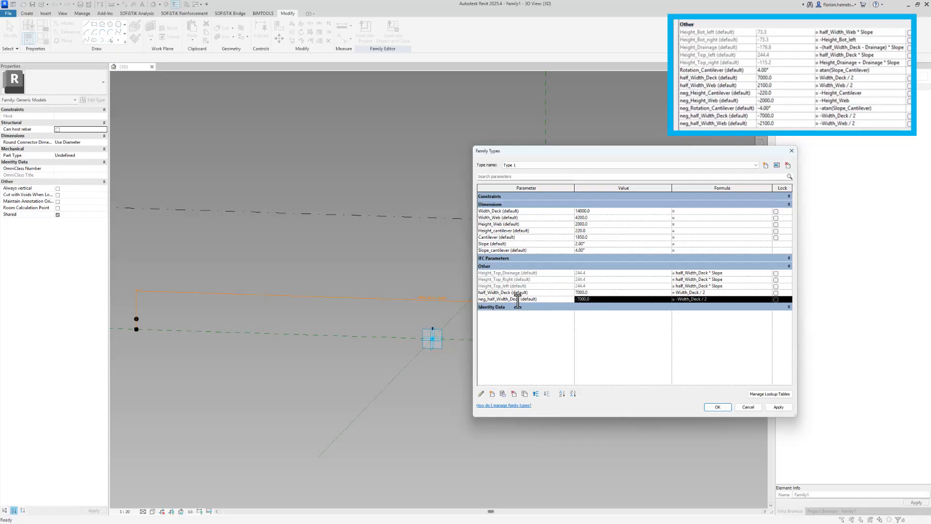
drag(520, 299, 470, 305)
key(ctrl+c)
click(730, 278)
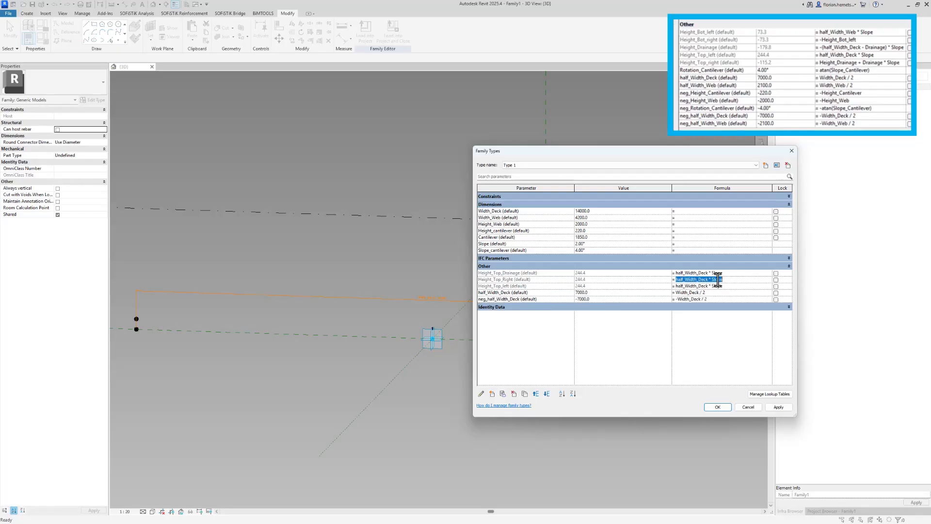
click(704, 281)
drag(703, 281, 668, 285)
key(ctrl+v)
click(723, 287)
Check the cross-section slide in PowerPoint, return to Revit and replace half_Width_Deck with neg_half_Width_Deck in the Height_Top_Drainage formula.
drag(930, 204, 582, 110)
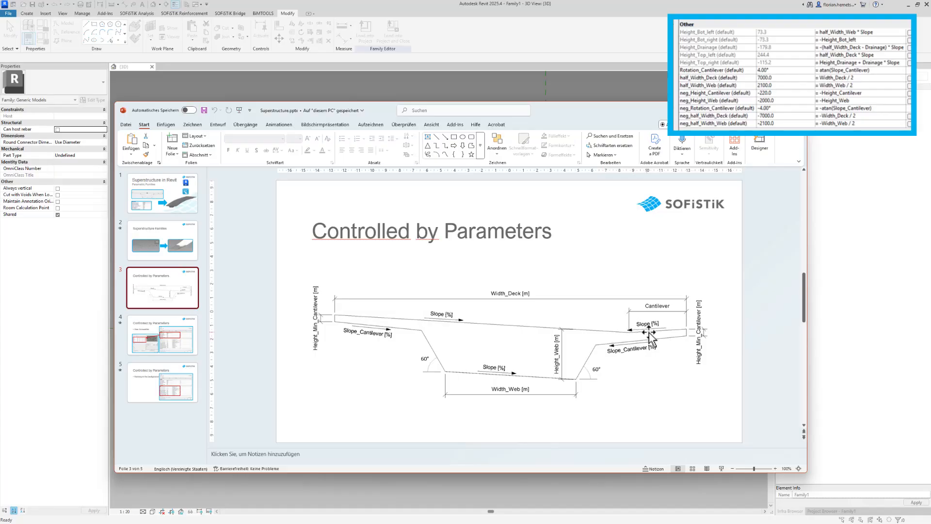
key(alt+Tab)
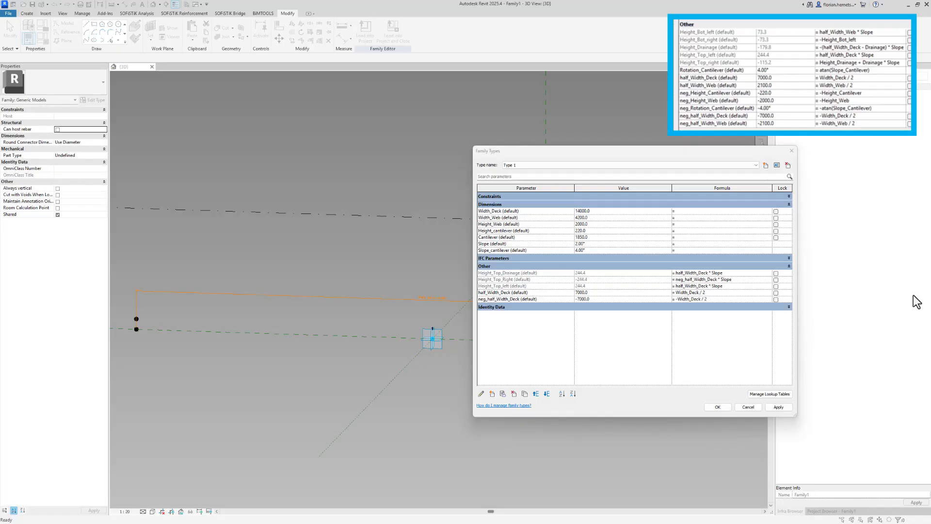
click(551, 273)
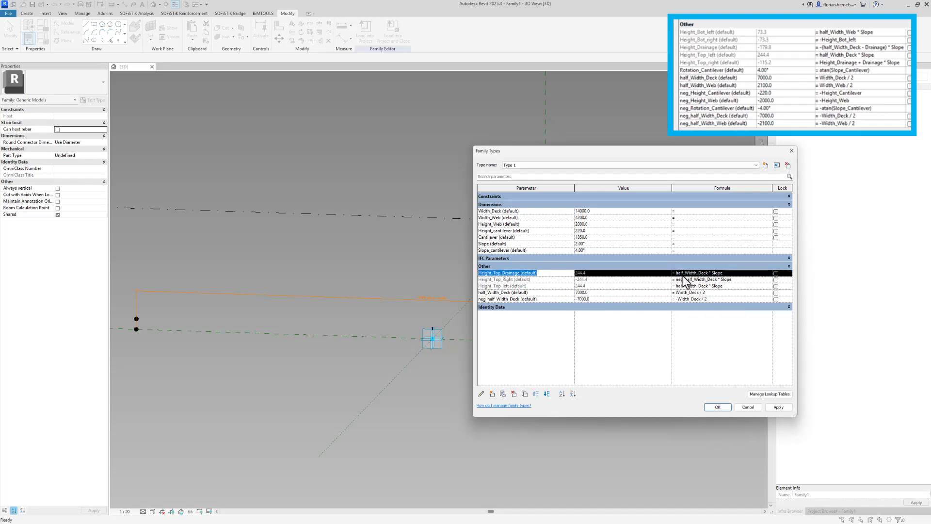
click(706, 274)
drag(707, 274, 670, 275)
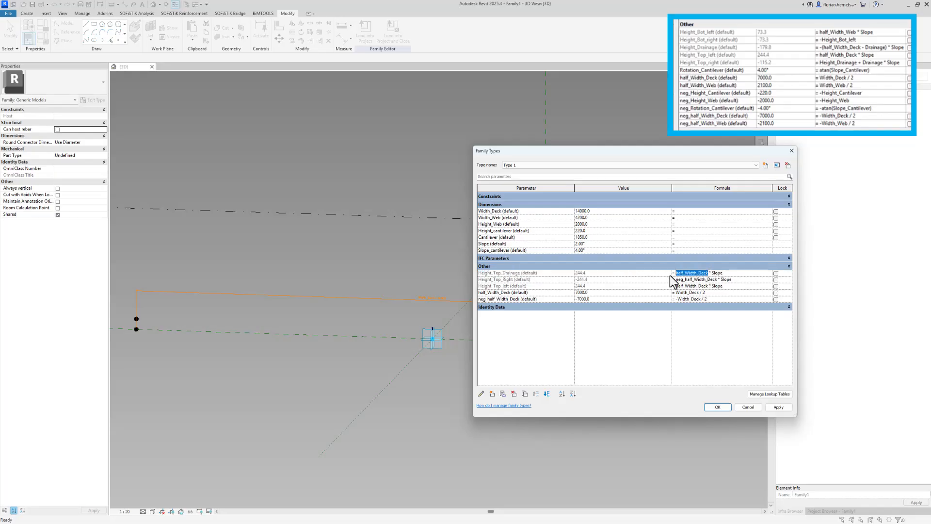
key(ctrl+v)
Extend the Height_Top_Drainage formula to (neg_half_Width_Deck + Cantilever) * Slope.
click(496, 237)
click(718, 273)
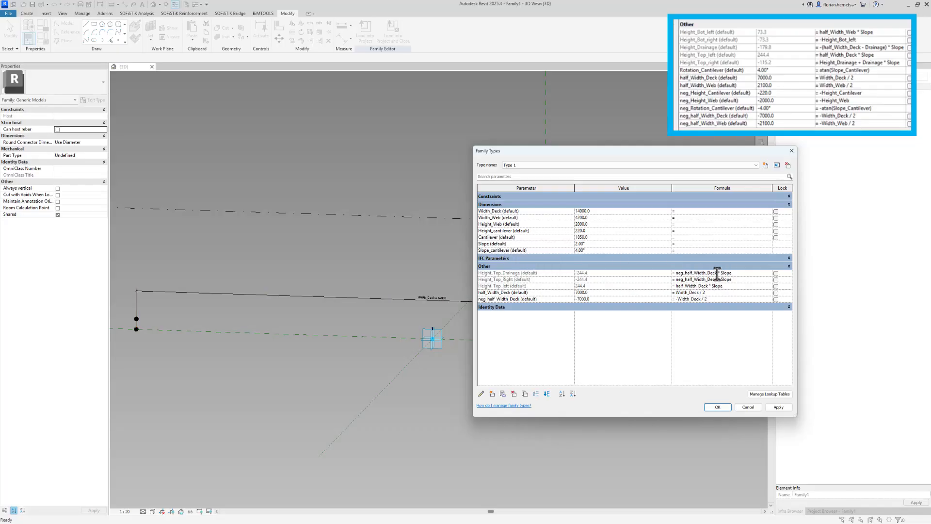
text(Cantilever)
click(717, 273)
text(+)
click(676, 273)
text(()
key(Return)
click(593, 277)
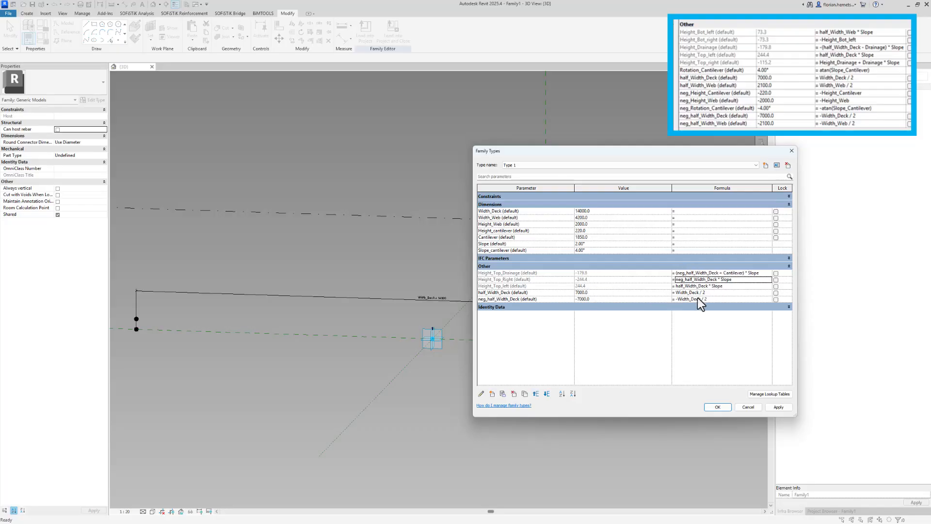
key(Return)
Copy the Height_Top_Drainage formula into the formula of Height_Top_Right.
click(762, 273)
key(ctrl+c)
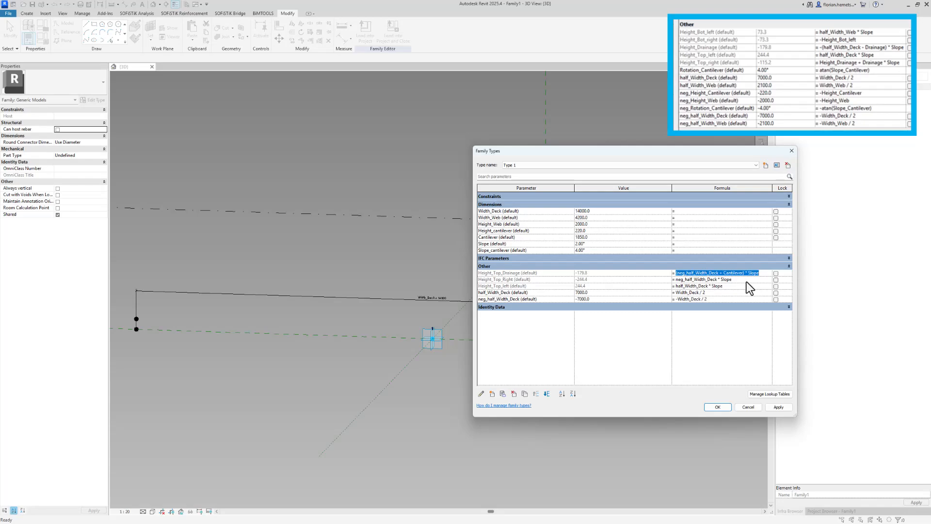
click(746, 281)
key(ctrl+v)
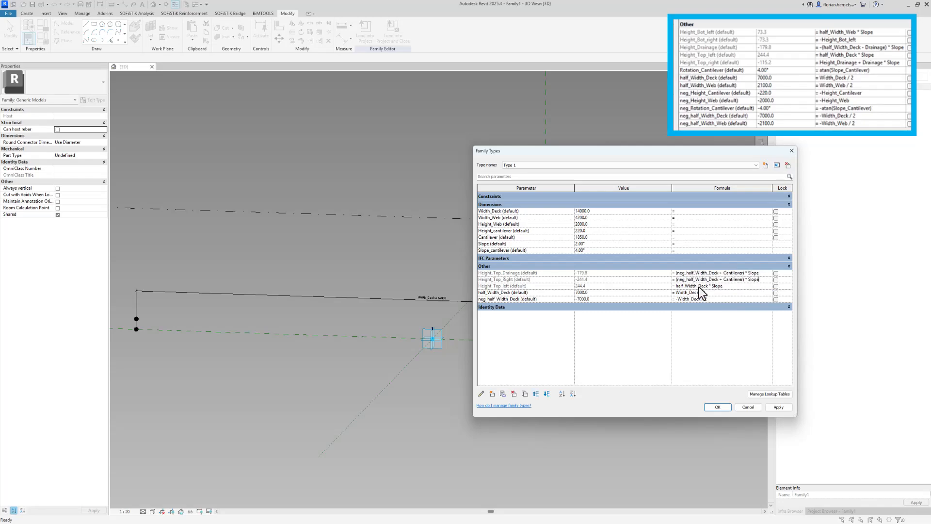
Replace the Height_Top_Right formula with the parameter name Height_Top_Drainage followed by a plus sign.
click(507, 275)
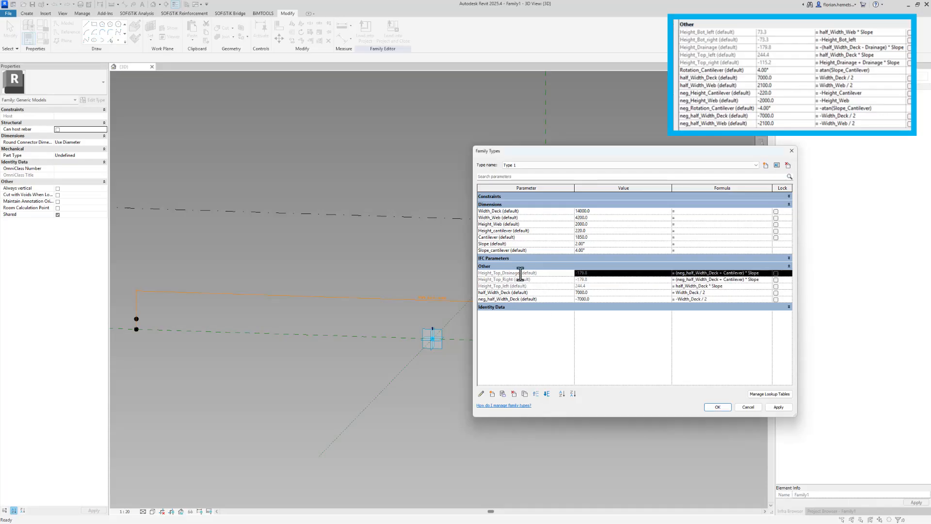
drag(520, 272, 478, 273)
key(ctrl+c)
click(759, 279)
key(ctrl+v)
key(BackSpace)
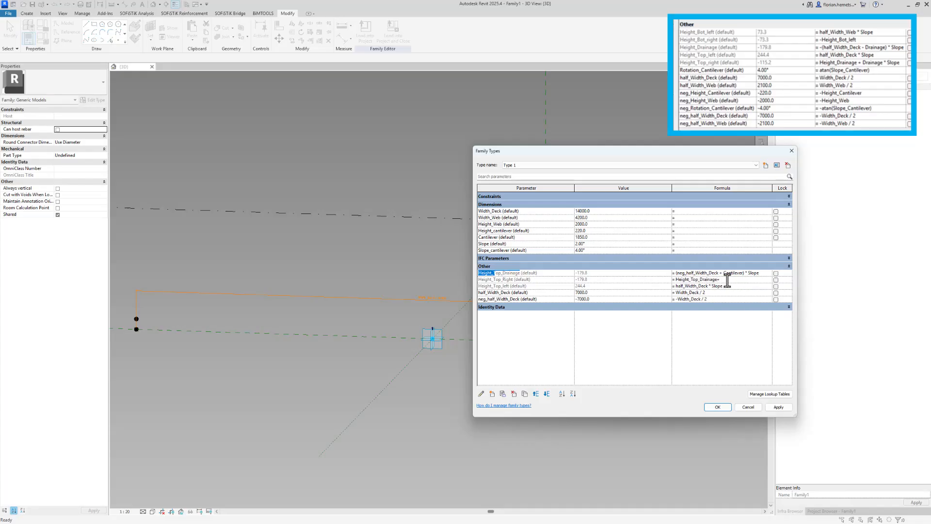
Complete the Height_Top_Right formula as Height_Top_Drainage + Cantilever * Slope and accept the family types.
click(490, 245)
click(507, 267)
click(499, 237)
drag(500, 237, 472, 237)
click(724, 280)
click(723, 280)
text(pe)
click(750, 285)
click(714, 406)
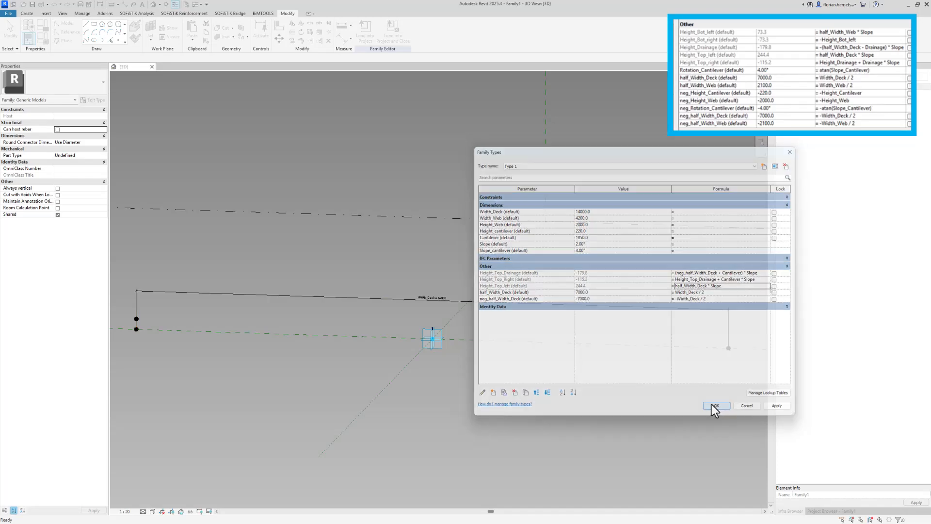
Set the vertical plane of the reference point at the deck's right end as work plane and place a new reference point on it.
shift+middle_drag(607, 371, 627, 383)
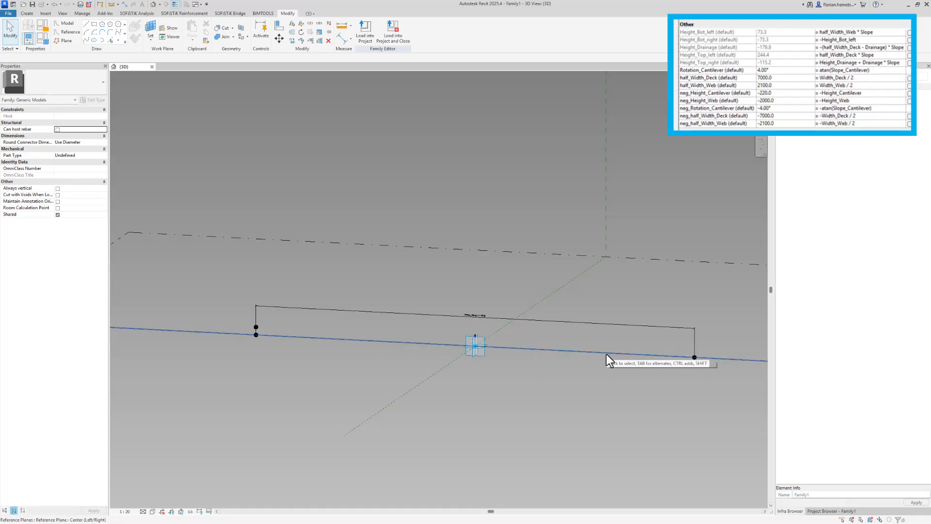
click(154, 30)
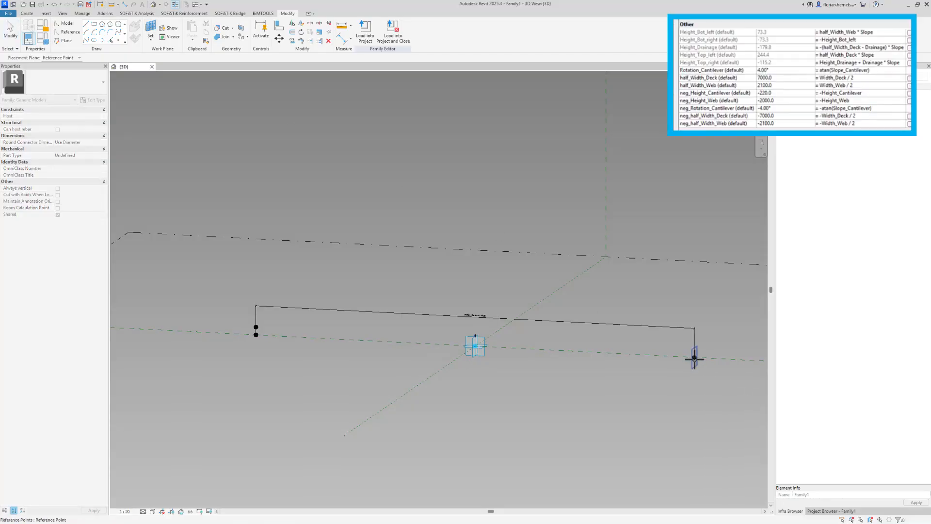
click(694, 358)
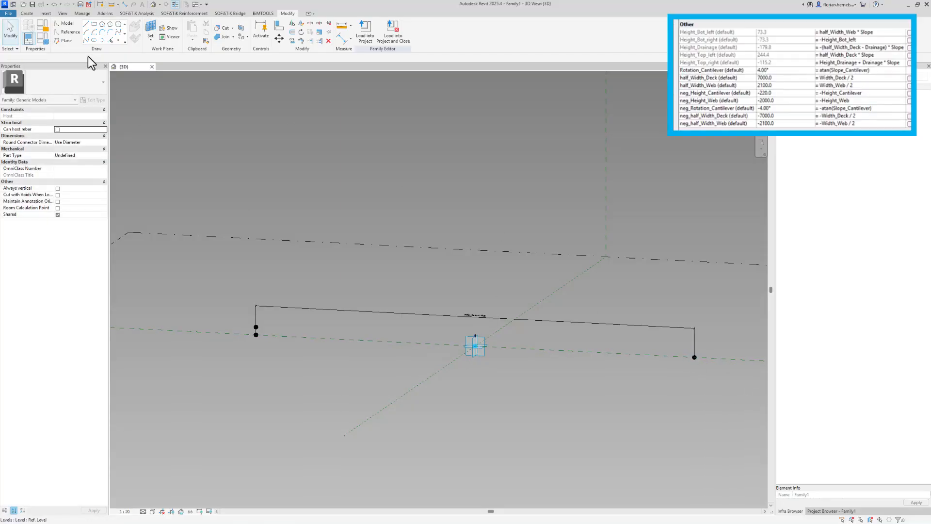
click(117, 41)
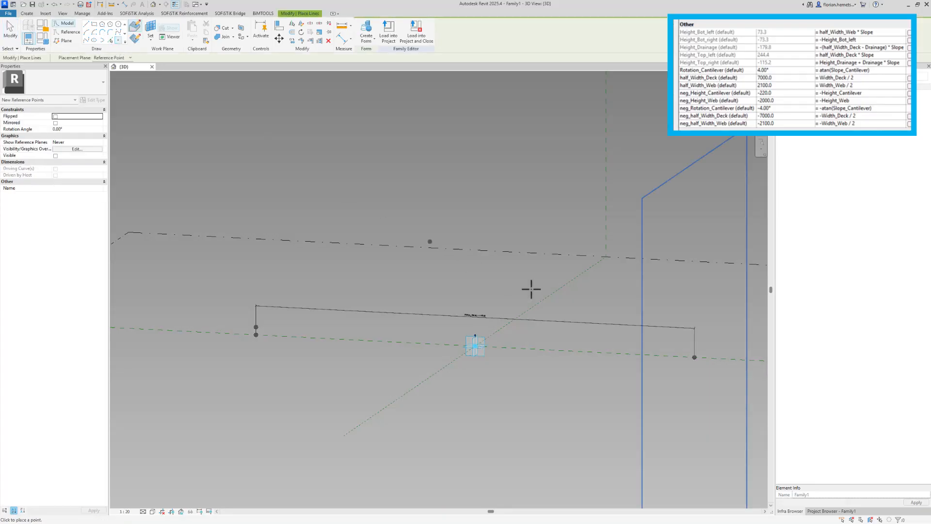
click(694, 357)
click(492, 289)
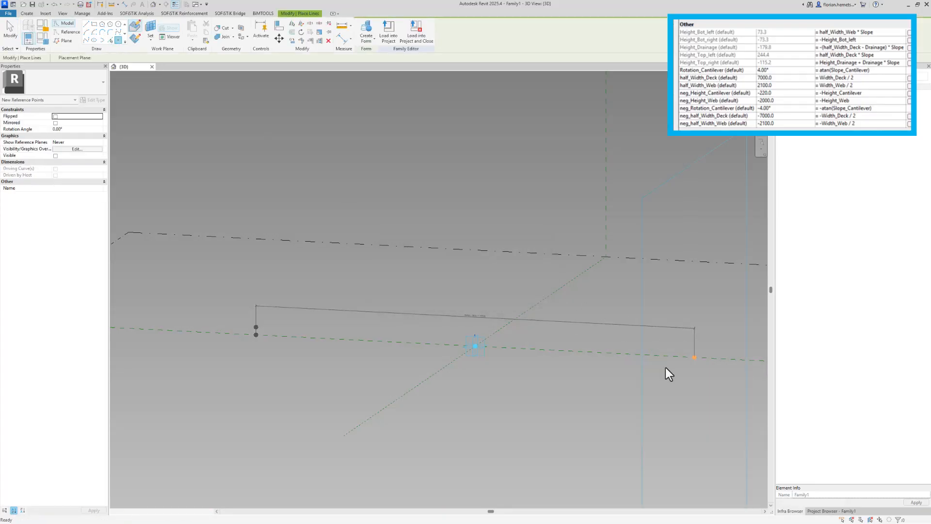
key(Escape)
Associate the offset of the new reference point at the deck's right end with the Cantilever parameter.
click(691, 358)
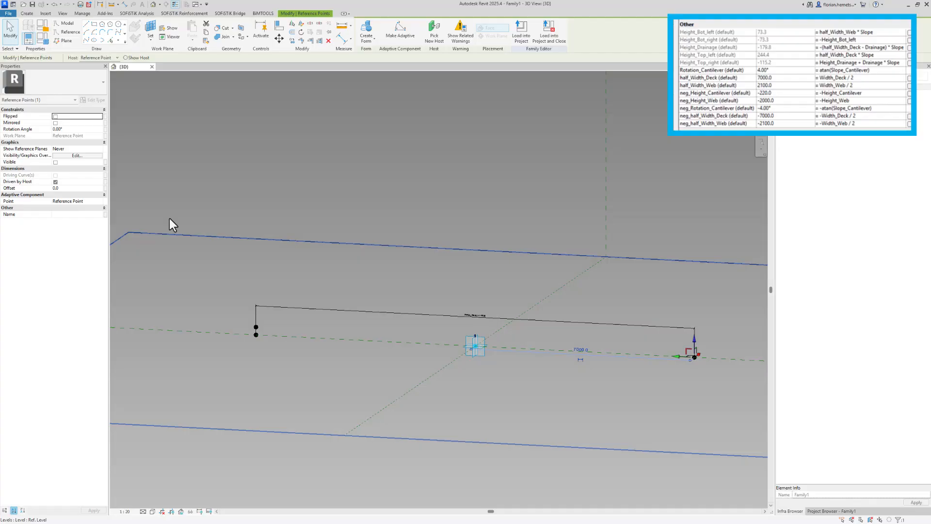
click(105, 189)
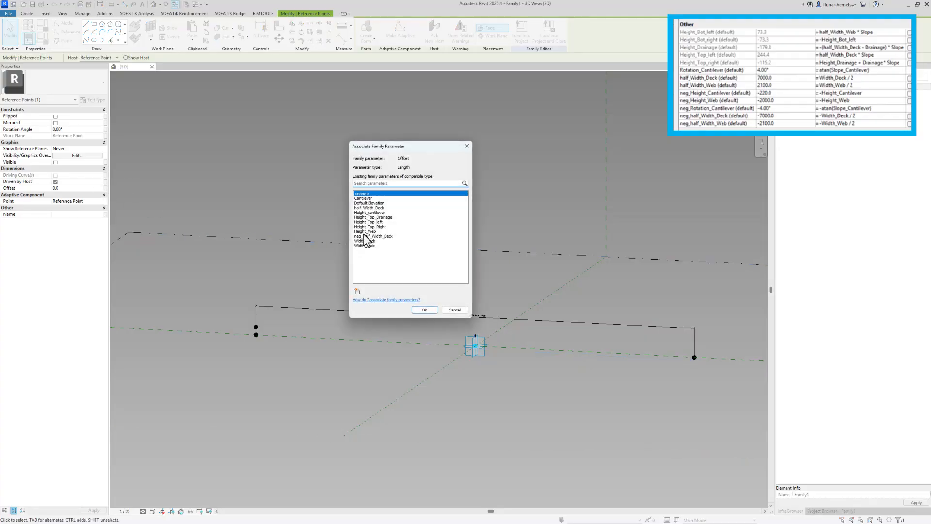
click(371, 198)
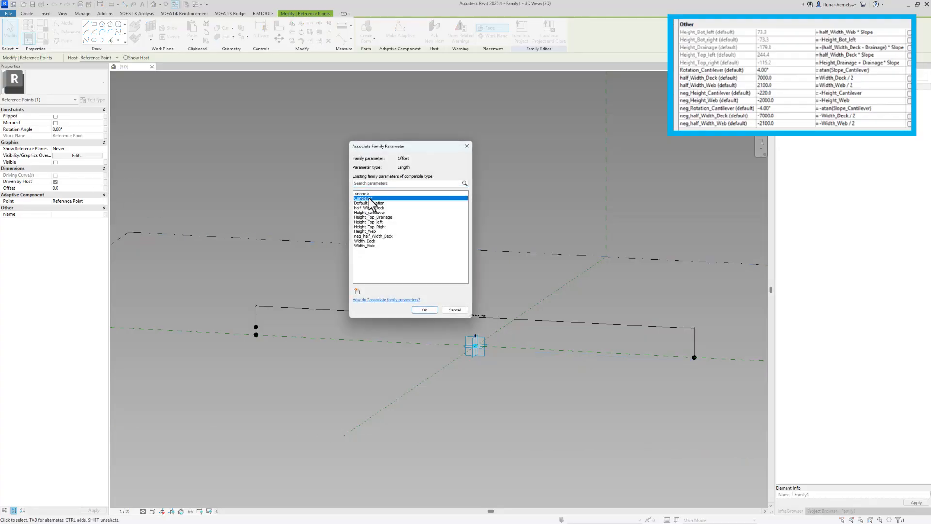
click(423, 310)
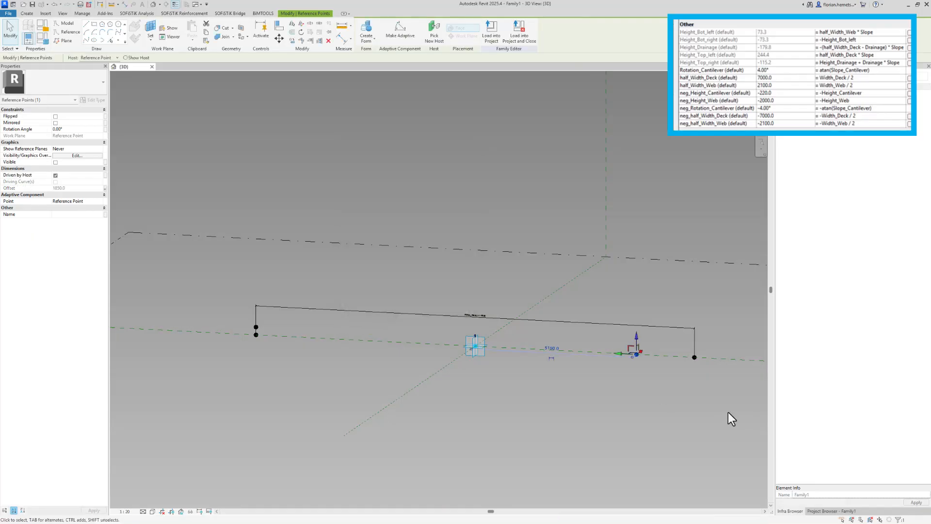
Set the horizontal plane of the drainage reference point, inboard of the deck's right end, as work plane and place a new reference point on it.
click(616, 363)
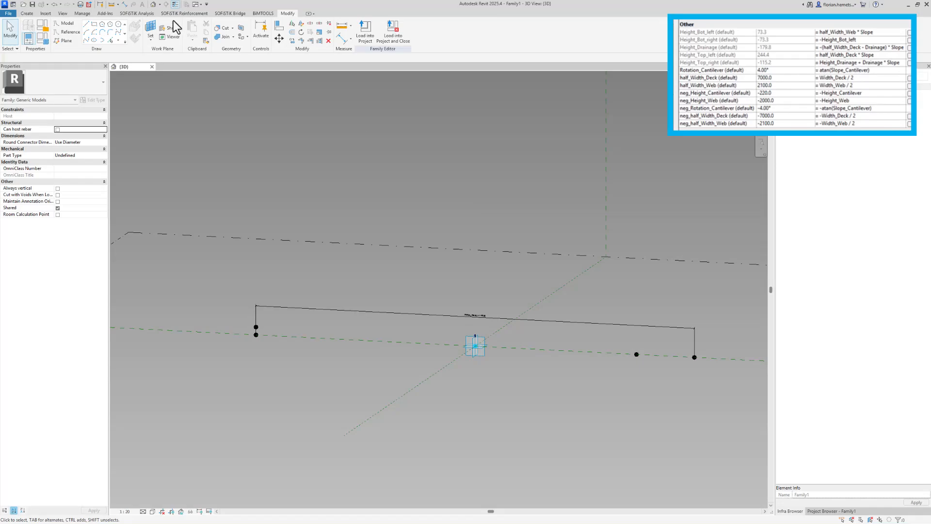
click(150, 30)
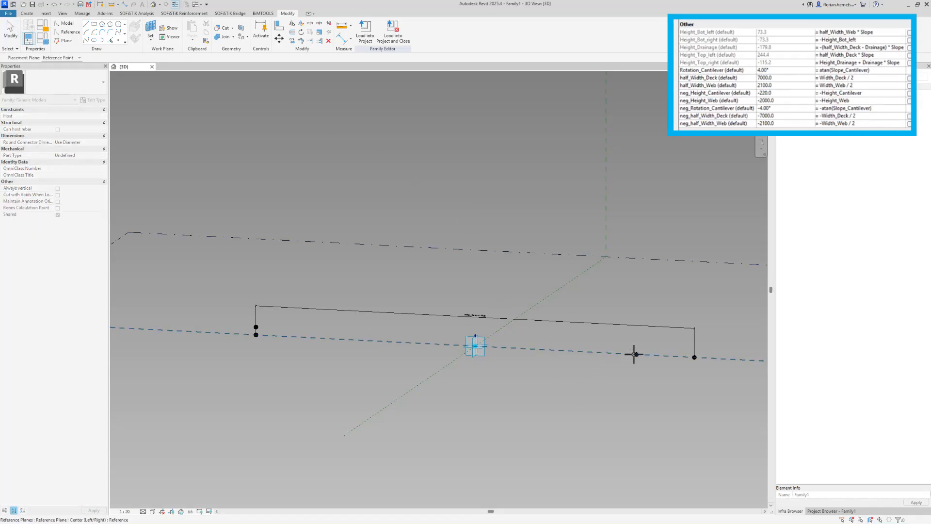
click(636, 354)
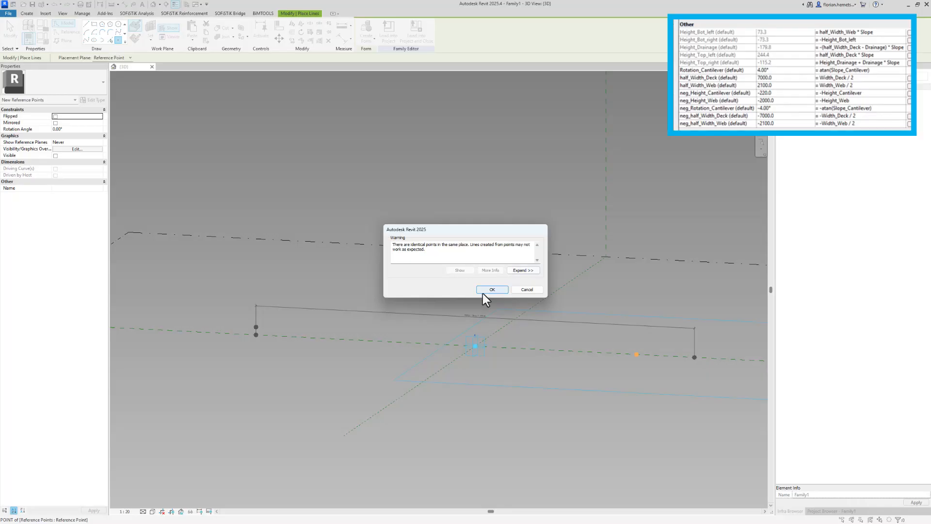
click(487, 290)
key(Escape)
key(Escape)
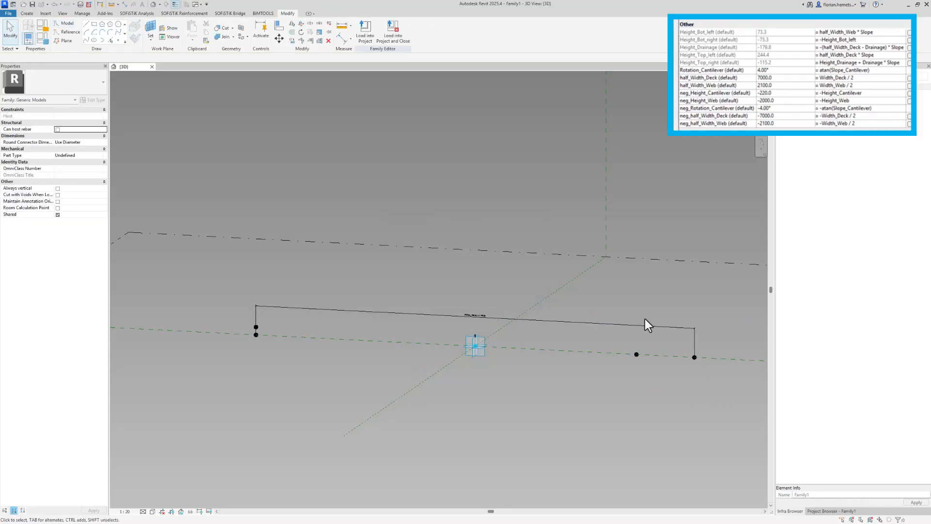
Set the horizontal plane of the reference point at the deck's right end as work plane and place a new reference point there.
click(151, 30)
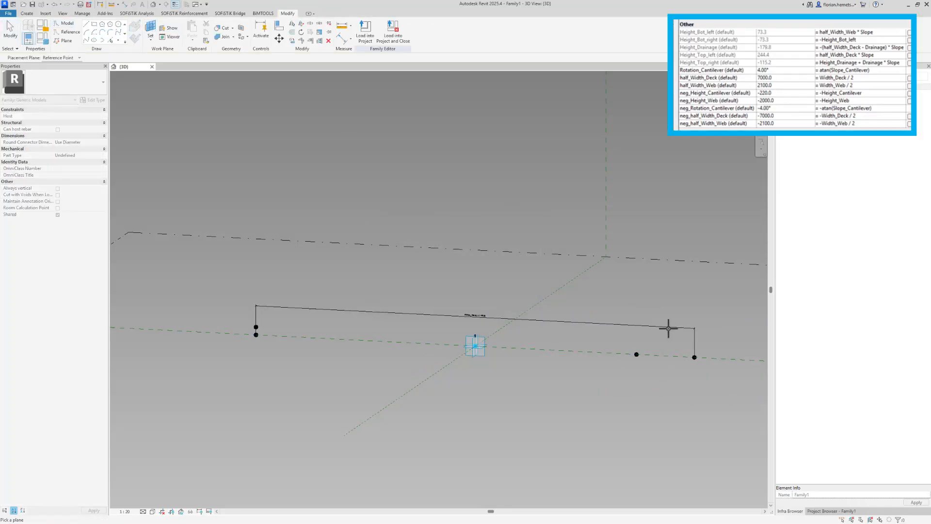
click(694, 358)
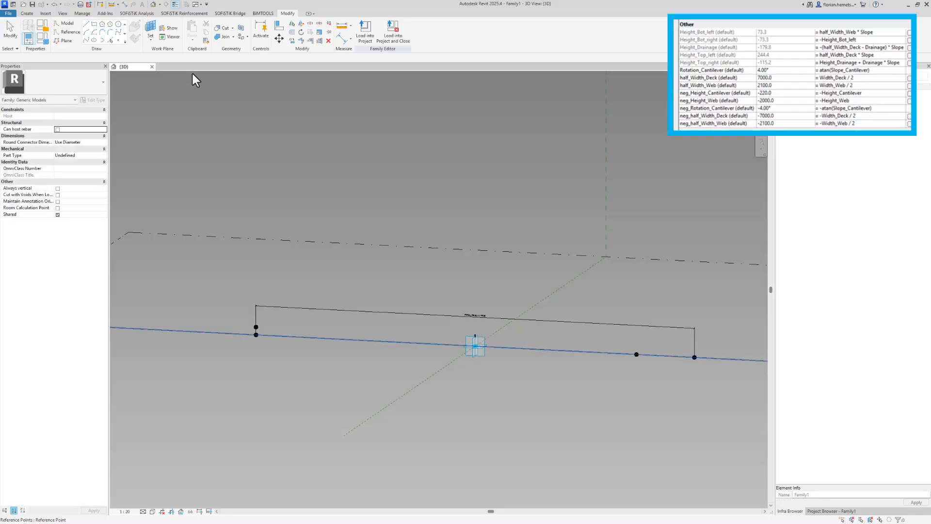
click(118, 41)
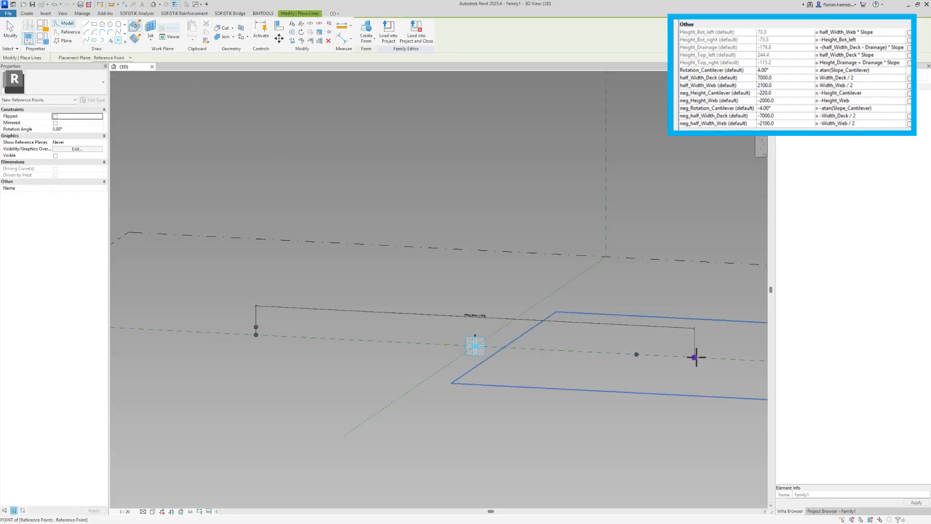
click(694, 357)
click(508, 289)
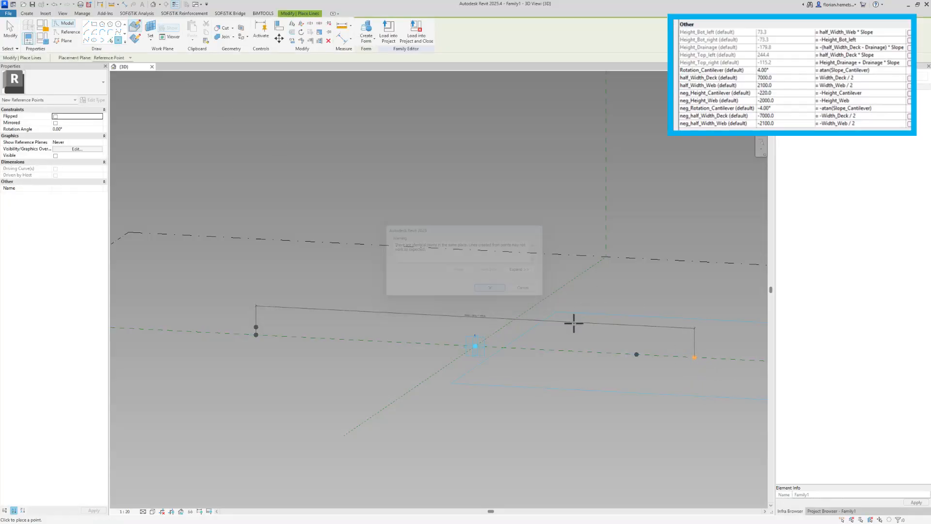
Associate the offset of the new reference point at the drainage position with the Height_Top_Drainage parameter.
click(636, 357)
click(106, 188)
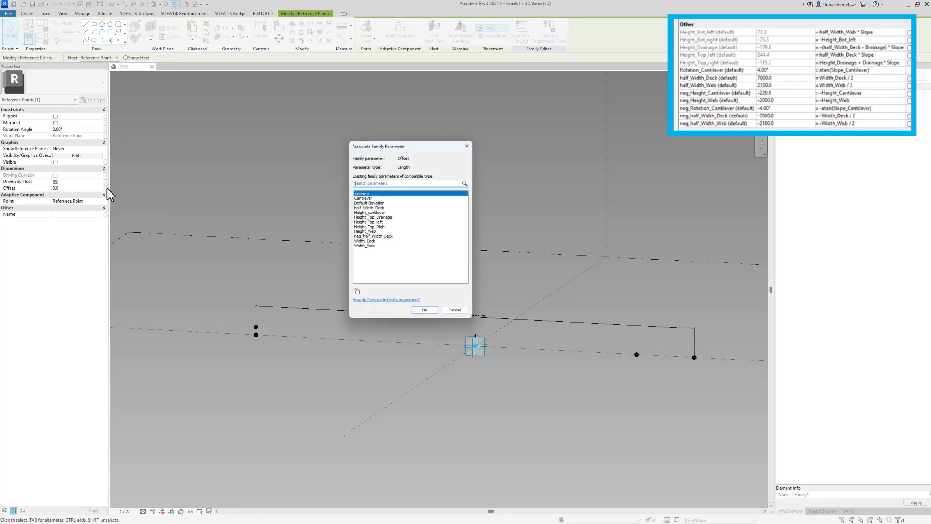
click(388, 217)
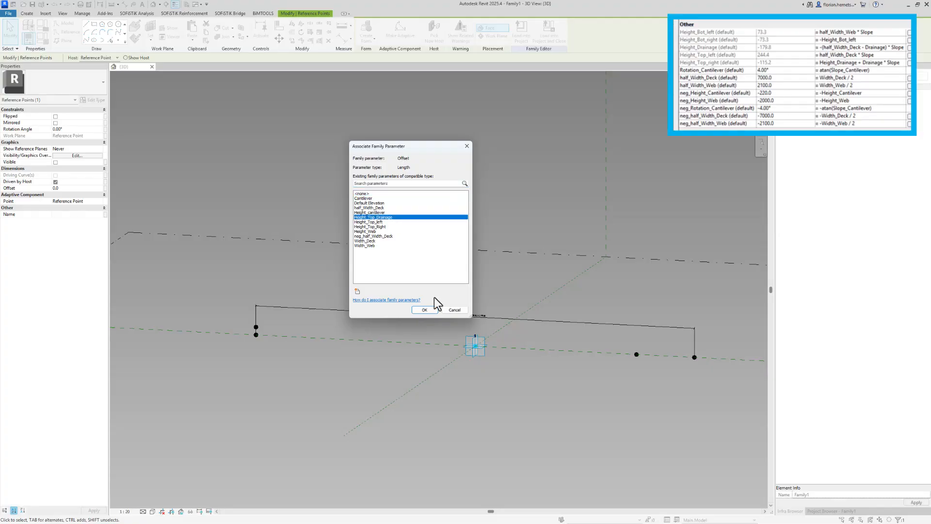
click(434, 311)
Associate the offset of the new reference point at the deck's right end with the Height_Top_Right parameter.
click(694, 358)
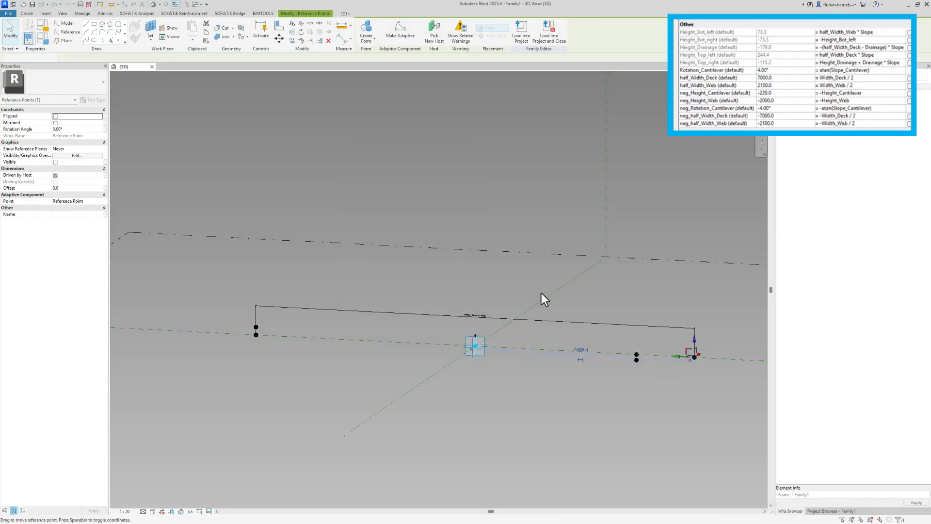
click(105, 188)
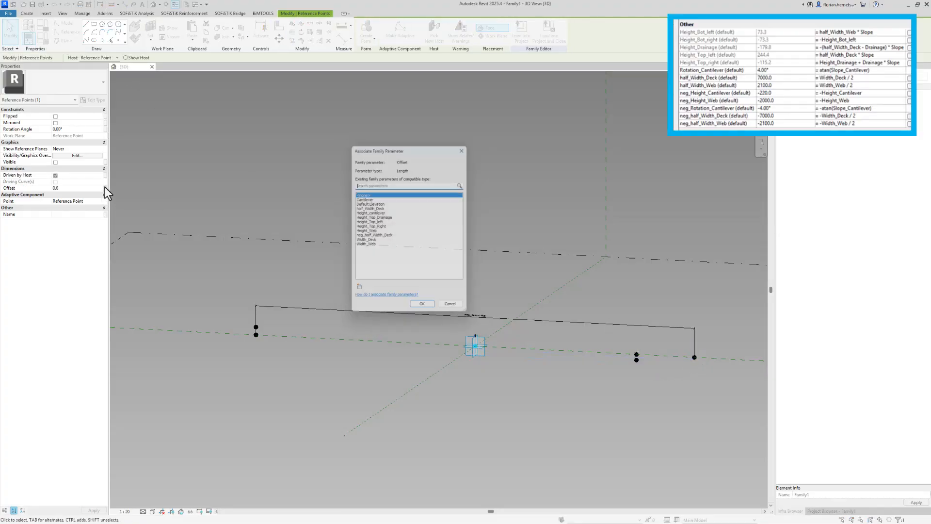
click(372, 227)
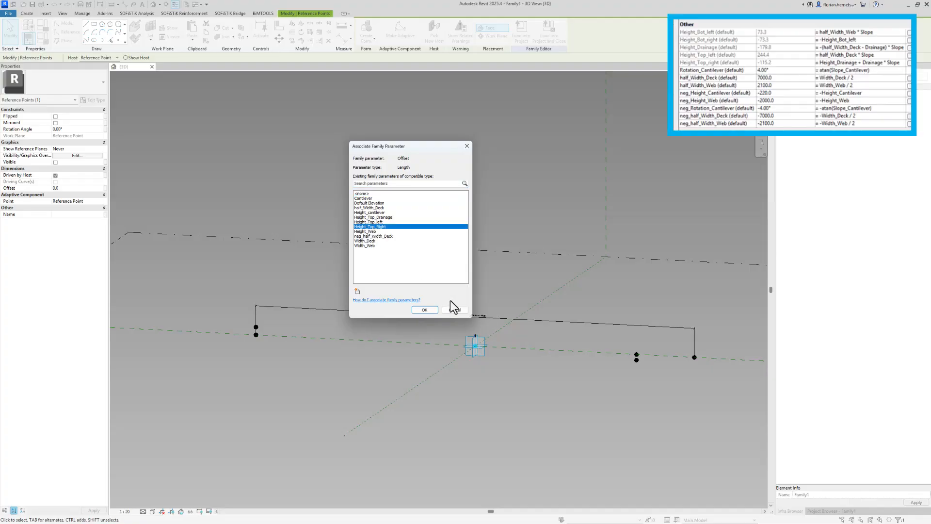
click(424, 309)
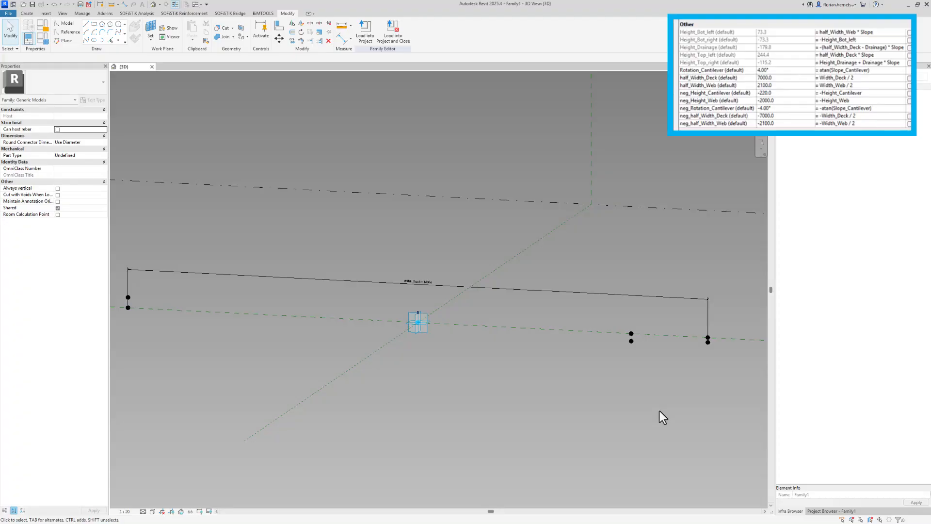
Host another new reference point on the horizontal plane of the lower point at the deck's right end.
click(149, 33)
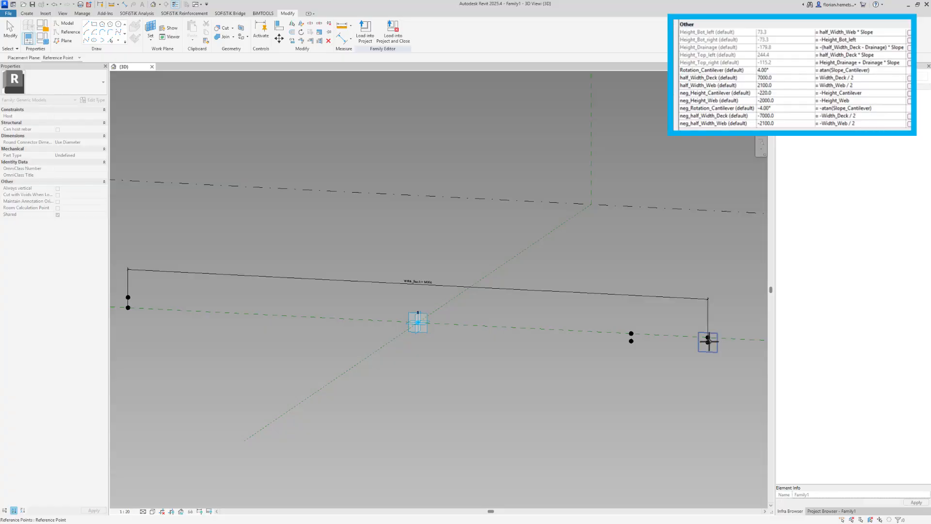
click(708, 339)
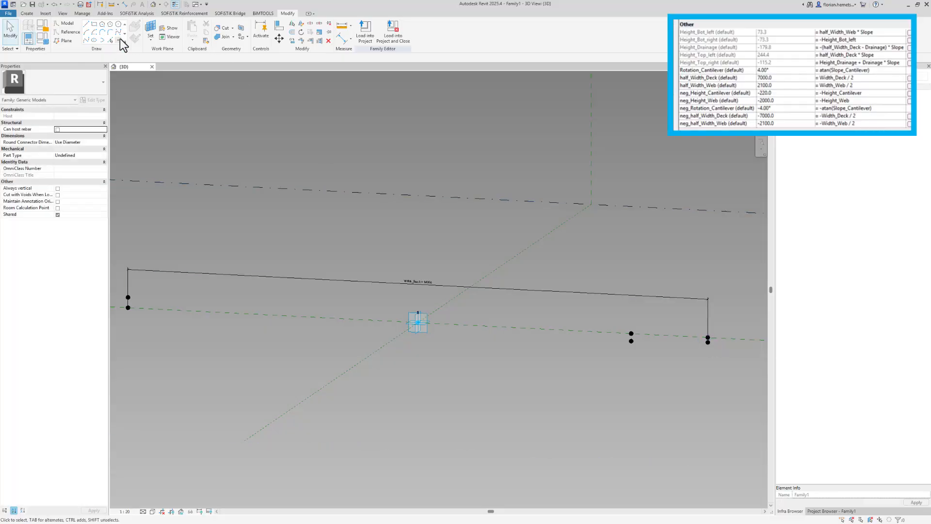
click(120, 38)
click(708, 341)
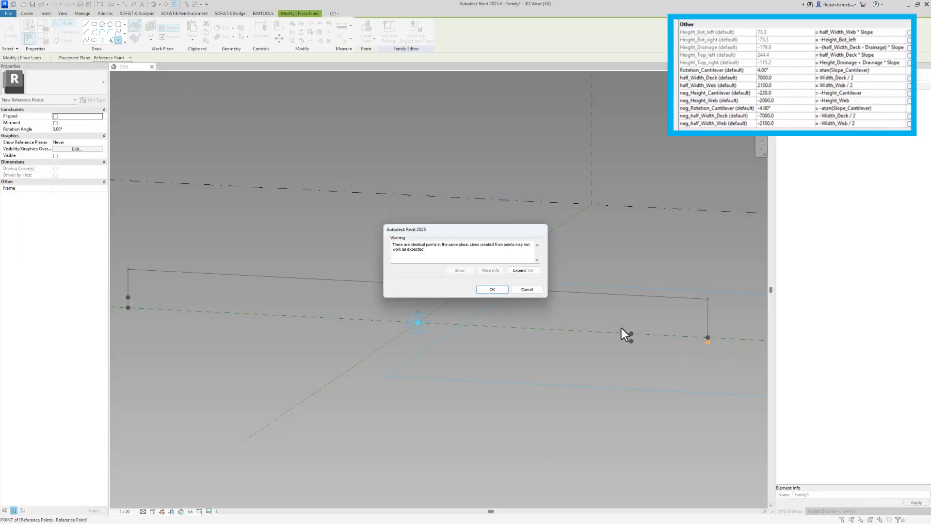
click(492, 290)
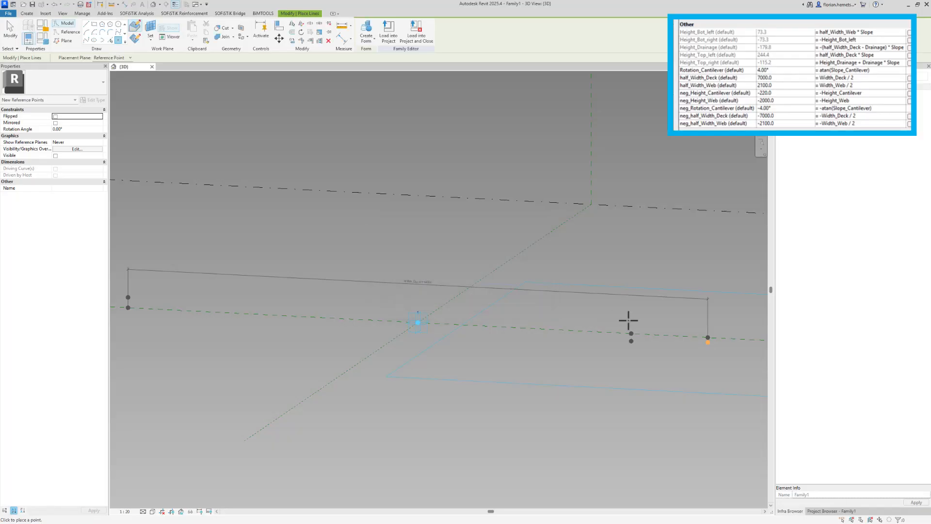
Host a new reference point on the horizontal plane of the upper point at the deck's left end.
click(155, 32)
click(302, 335)
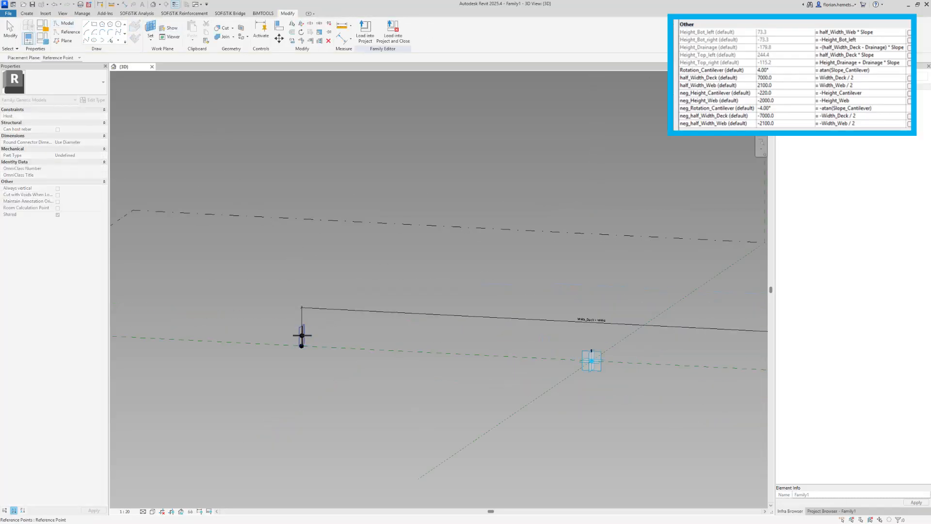
click(302, 335)
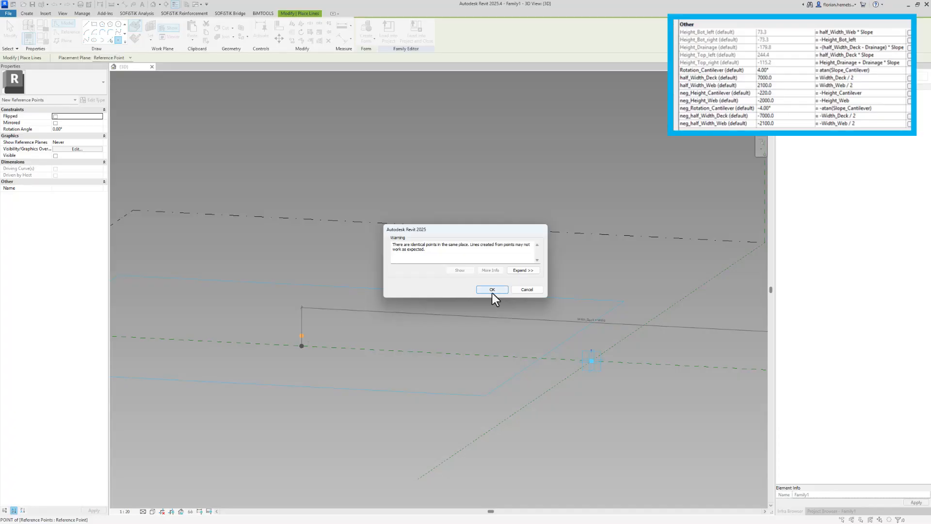
click(492, 291)
Associate the offset of the two new reference points at the deck's left and right ends with the Height_cantilever parameter.
click(303, 335)
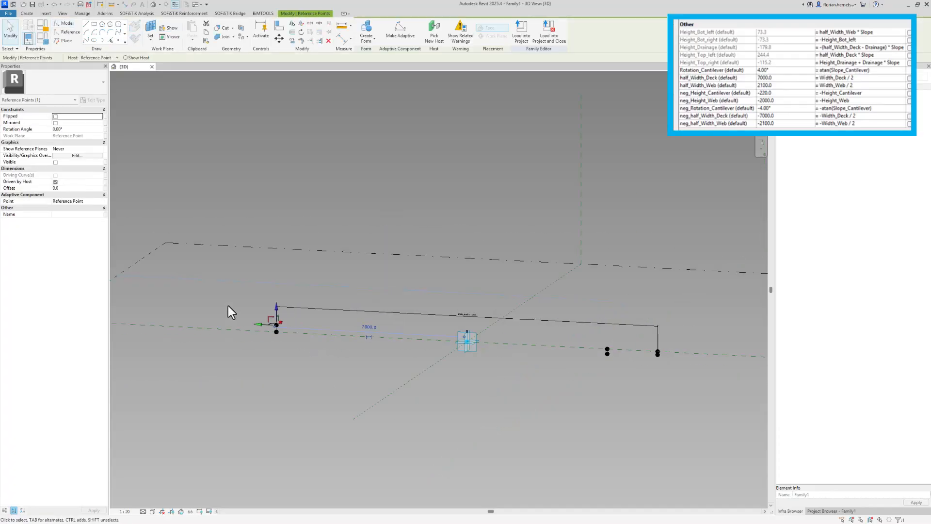
ctrl+click(657, 353)
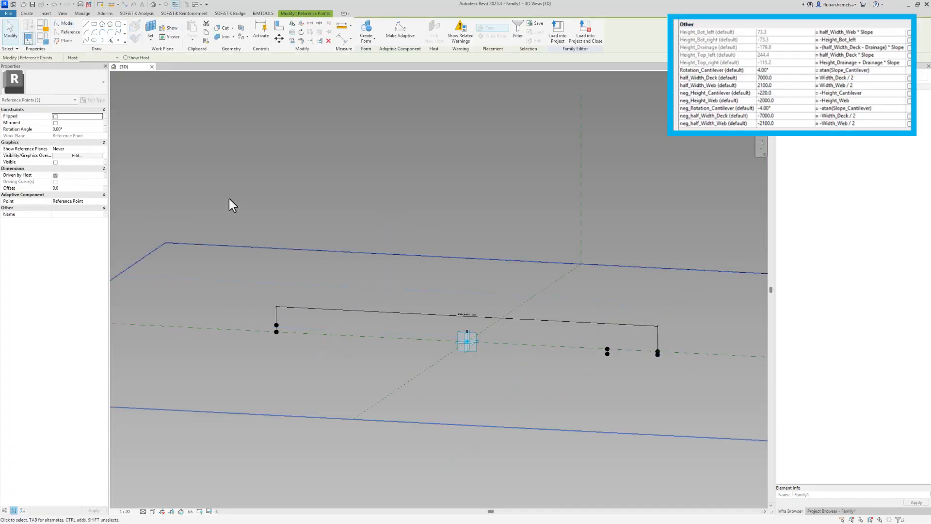
click(105, 188)
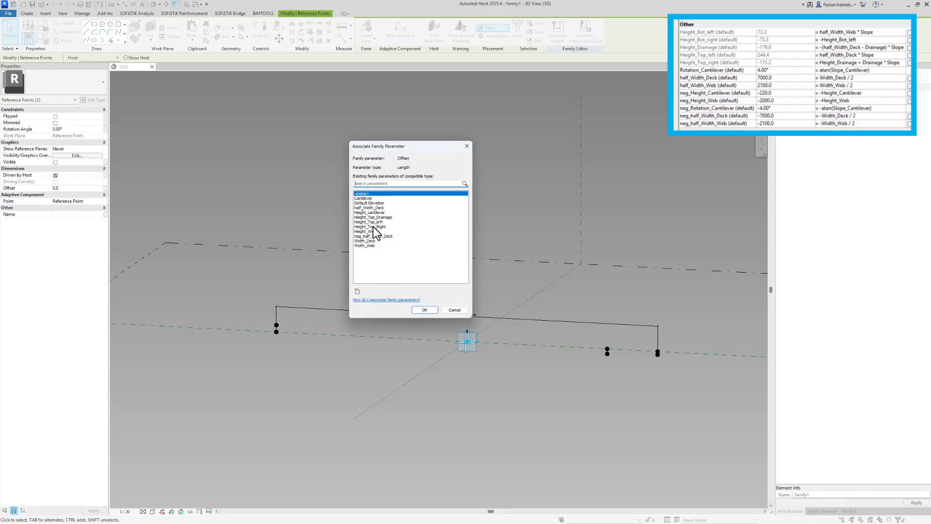
click(387, 213)
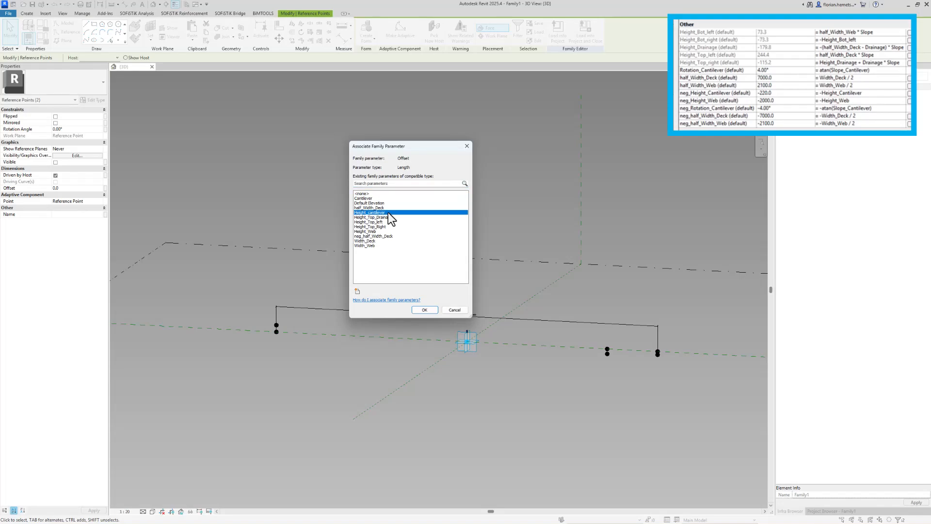
click(424, 310)
Duplicate the Height_cantilever parameter in the family types and name the copy neg_Height_cantilever.
scroll(638, 330, up, 8)
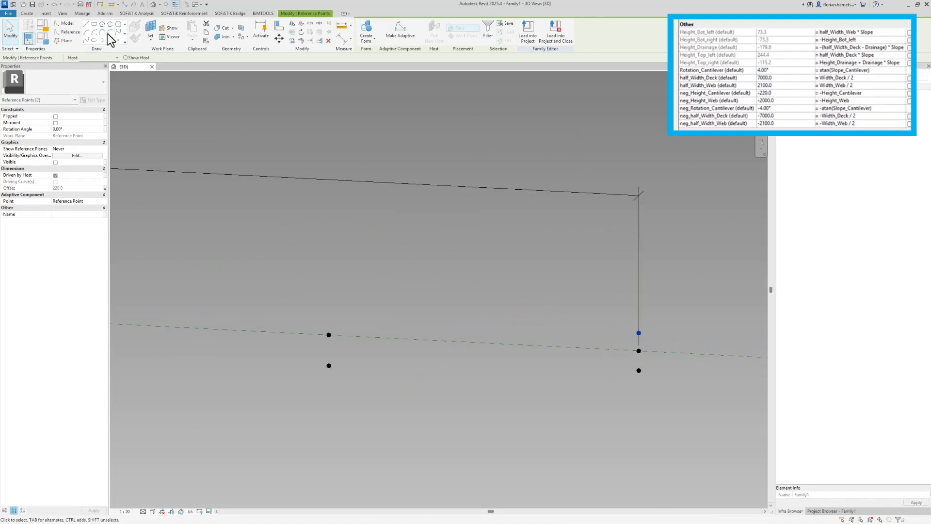
click(635, 339)
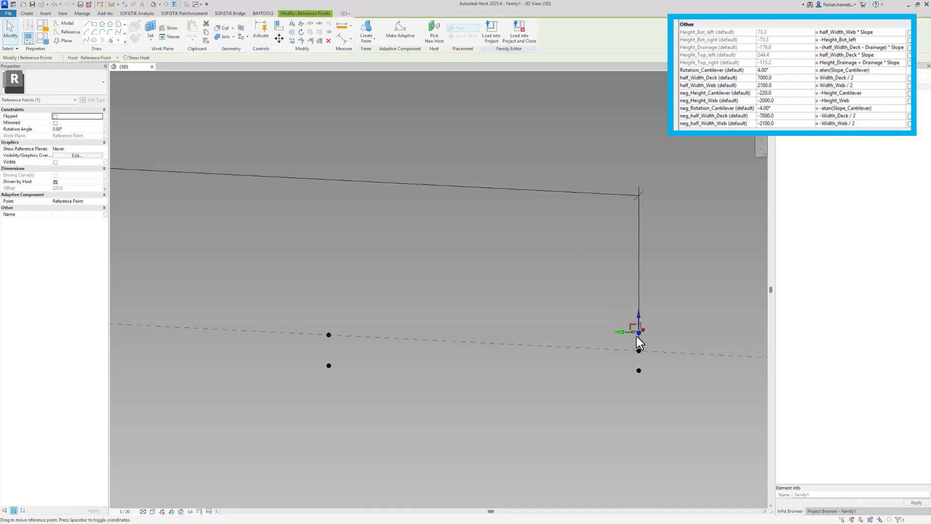
click(43, 38)
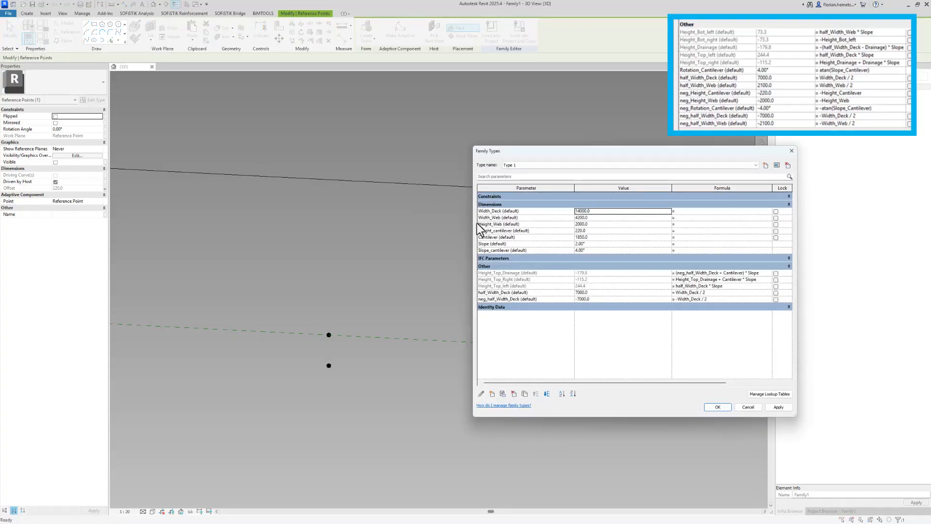
click(509, 231)
click(525, 395)
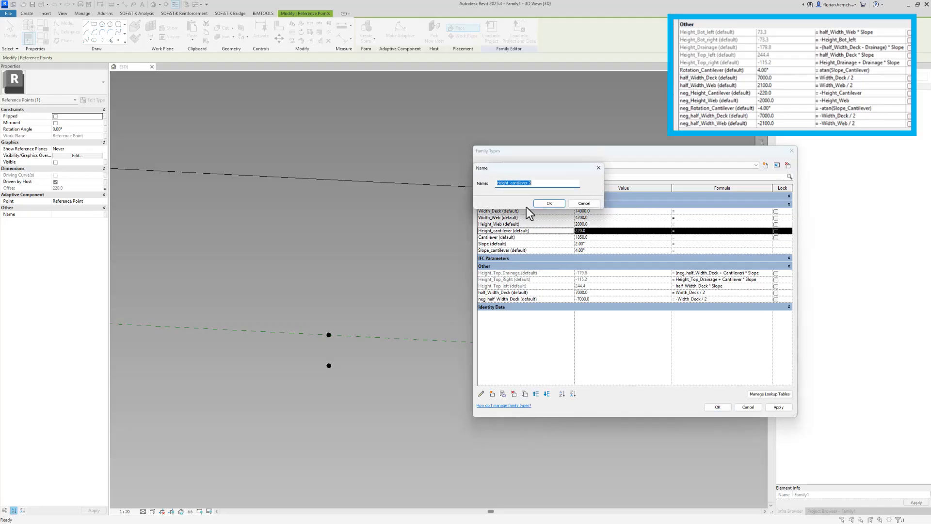
click(545, 187)
key(BackSpace)
click(496, 185)
text(neg_)
click(549, 203)
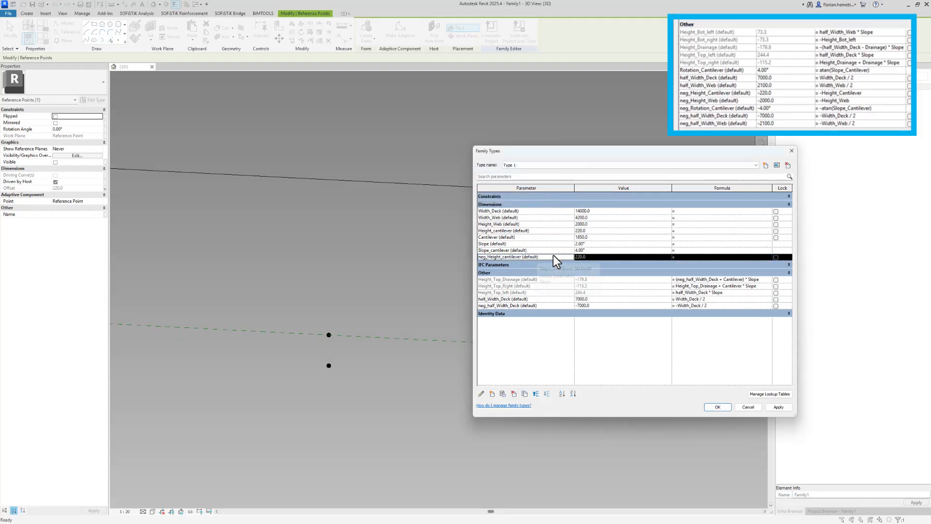
Group the neg_Height_cantilever parameter under Other.
click(481, 393)
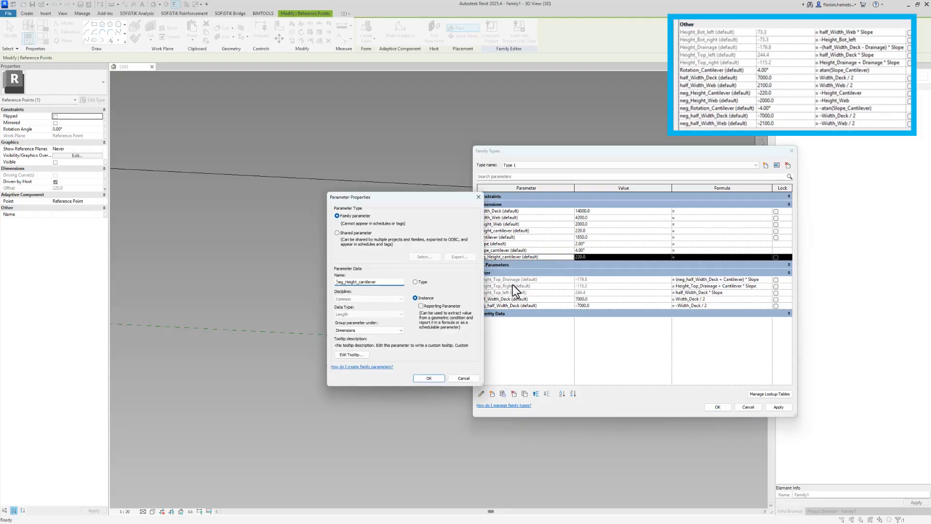
click(377, 332)
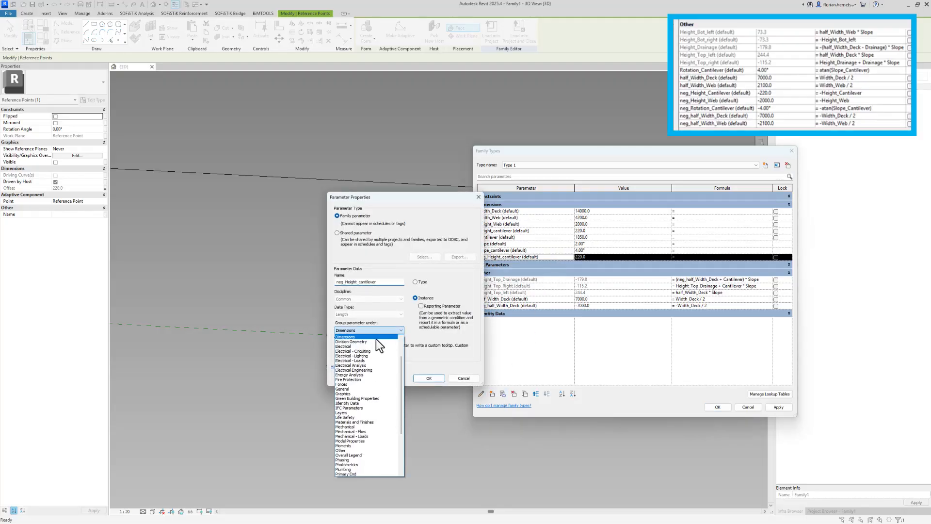
click(361, 451)
click(430, 377)
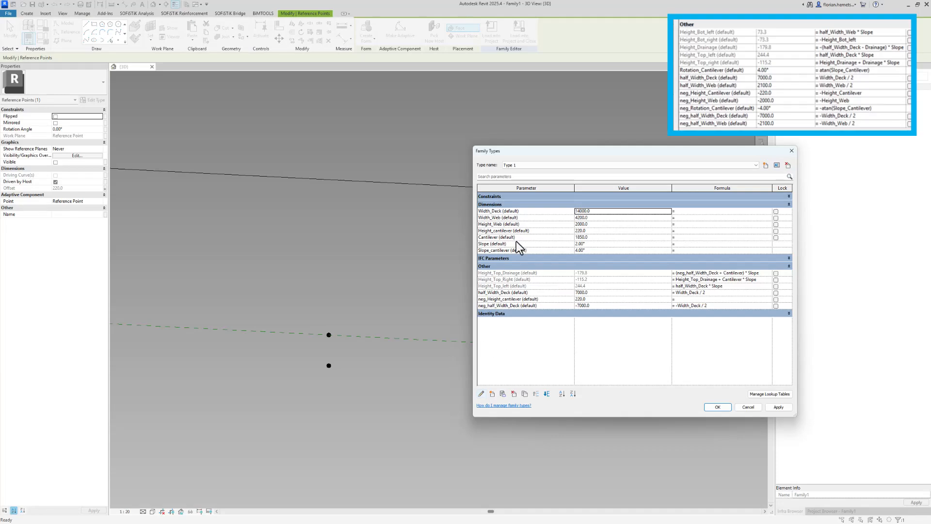
Set the neg_Height_cantilever formula to -Height_cantilever and accept the family types.
click(505, 231)
drag(512, 232, 461, 232)
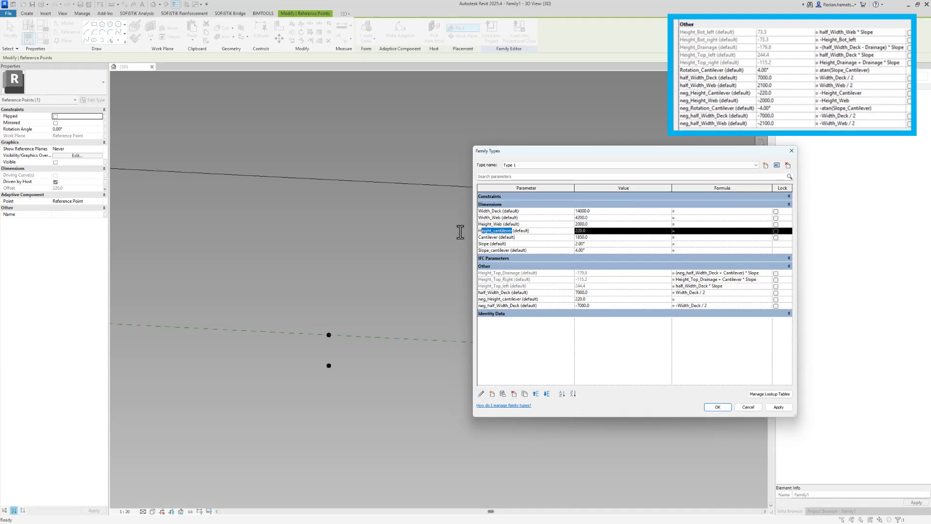
click(686, 299)
click(728, 410)
Associate the offset of the lower reference points at the deck's left and right ends with the neg_Height_cantilever parameter.
click(646, 334)
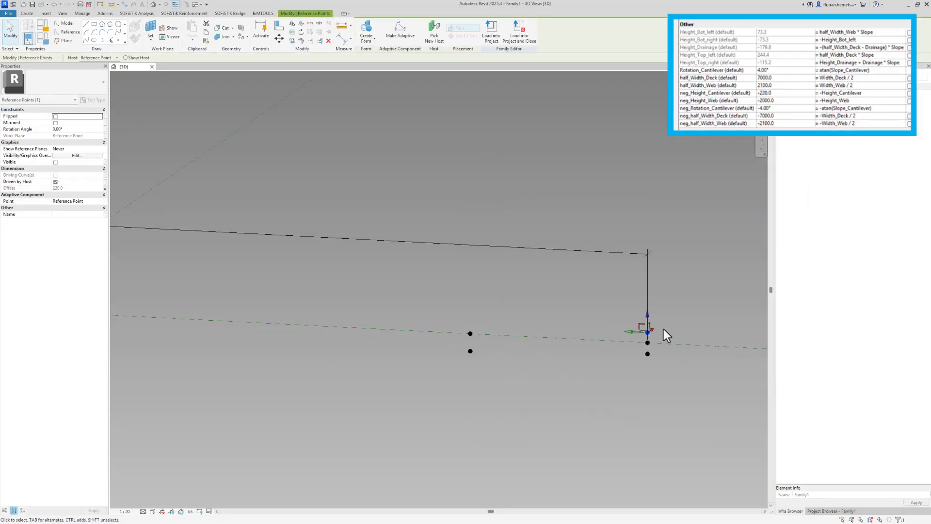
scroll(664, 328, down, 4)
scroll(286, 285, down, 3)
middle_drag(237, 309, 409, 357)
scroll(162, 319, up, 8)
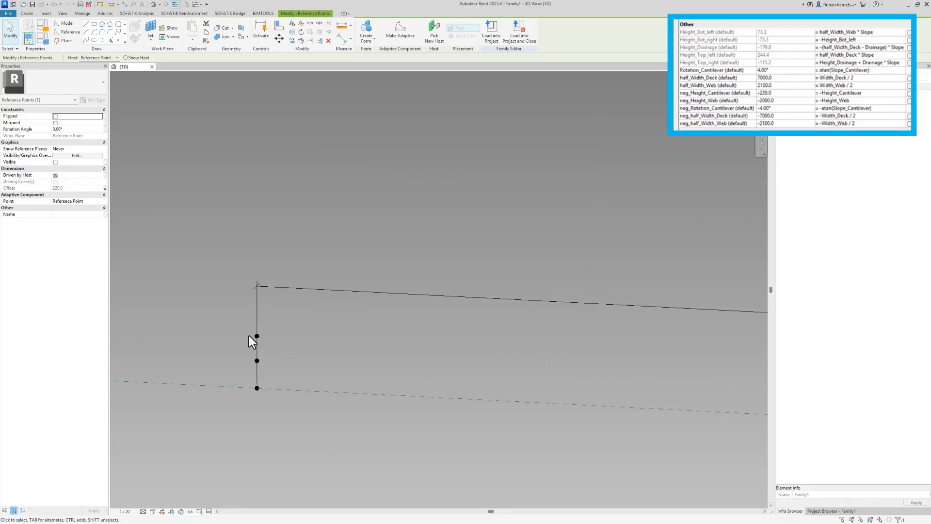
ctrl+click(257, 335)
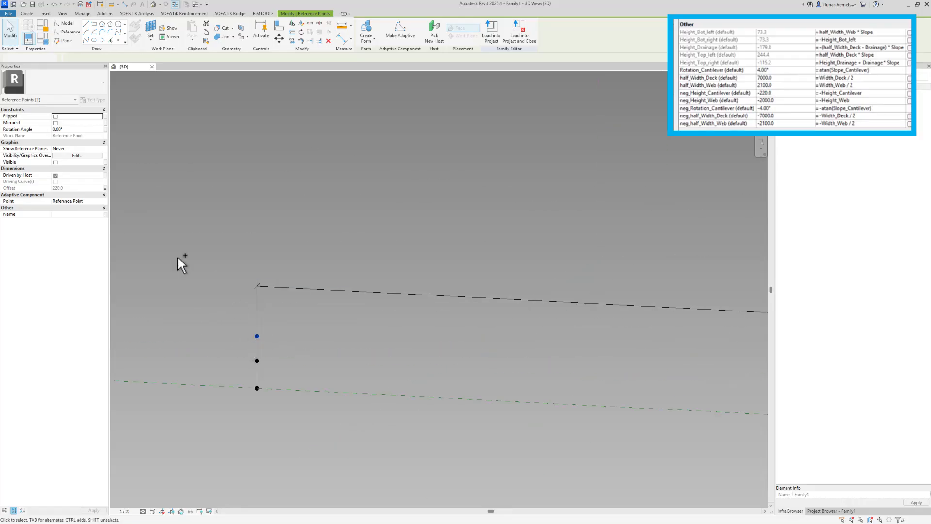
click(104, 188)
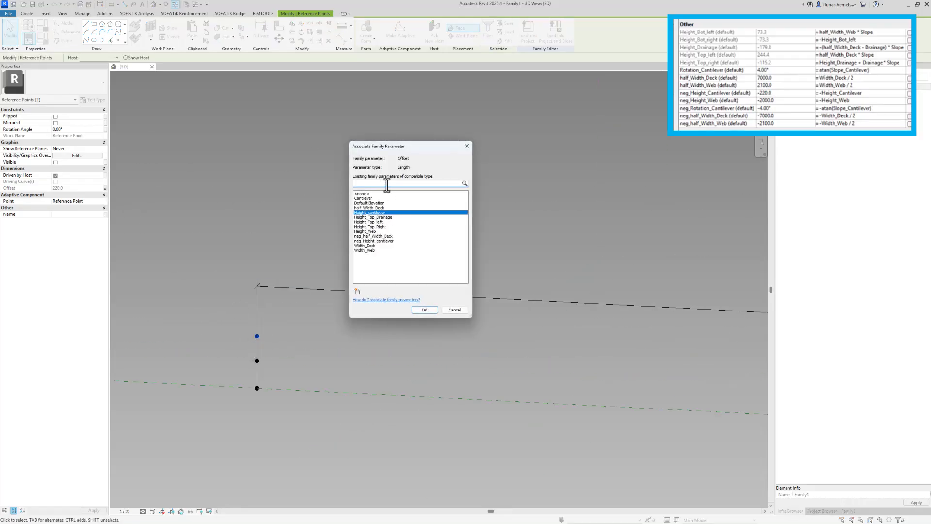
text(neg)
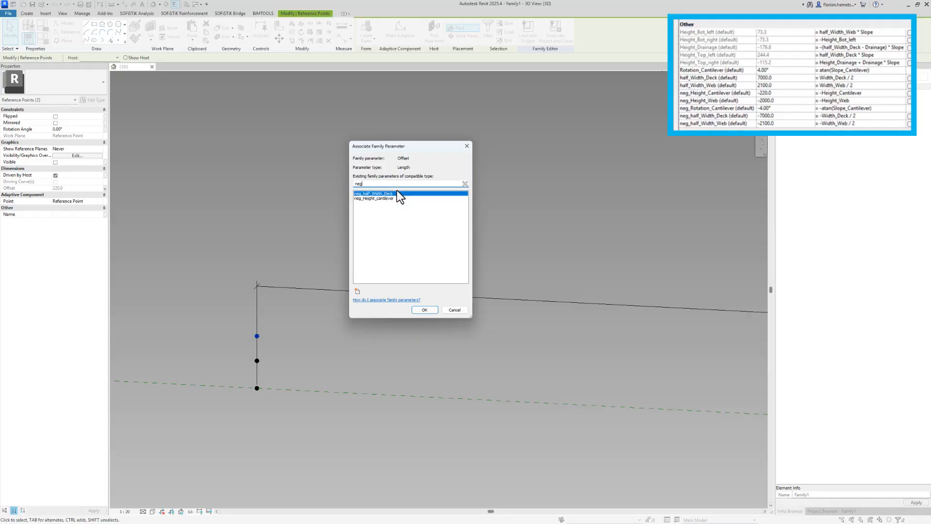
click(409, 198)
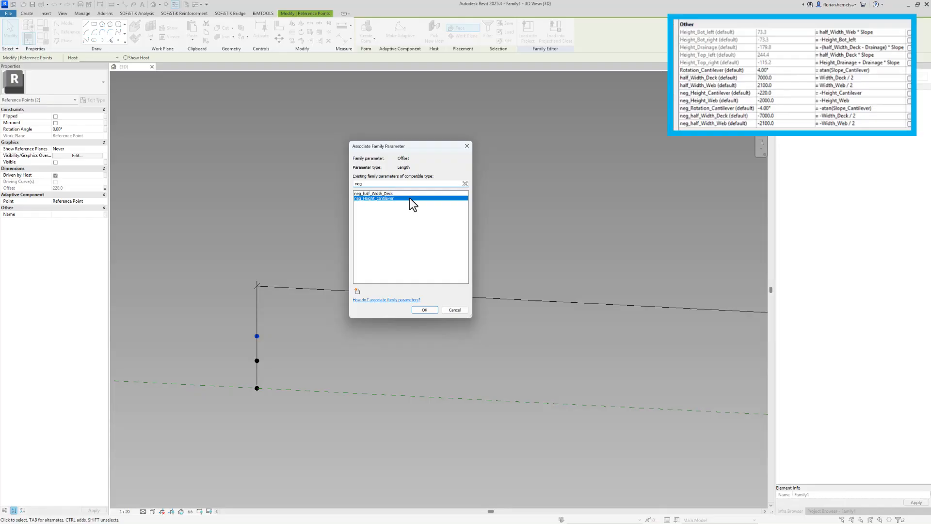
click(429, 311)
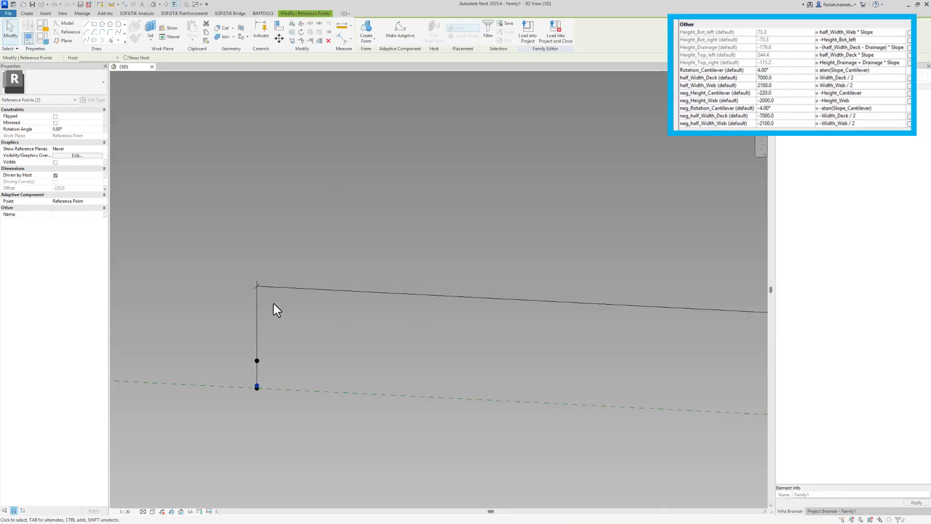
scroll(185, 339, down, 5)
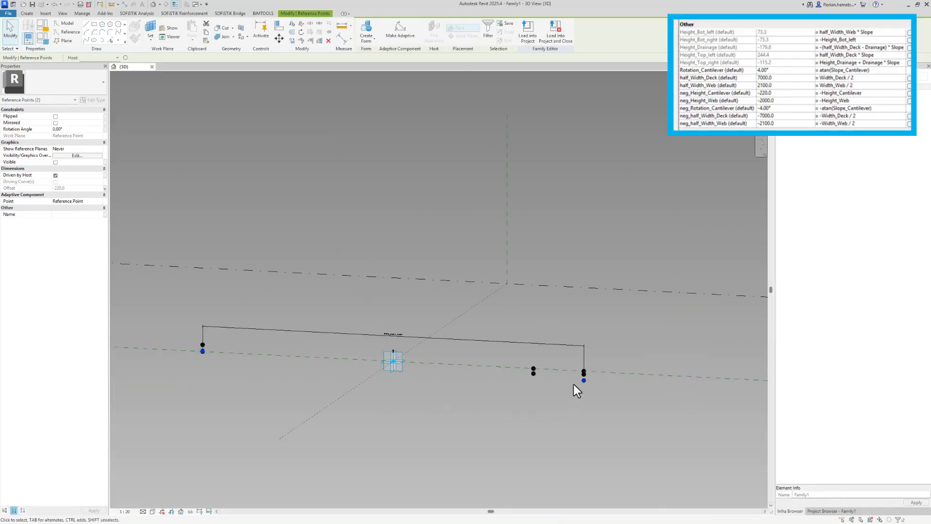
scroll(594, 385, up, 2)
scroll(592, 385, up, 4)
click(514, 378)
scroll(485, 381, down, 5)
middle_drag(300, 429, 530, 388)
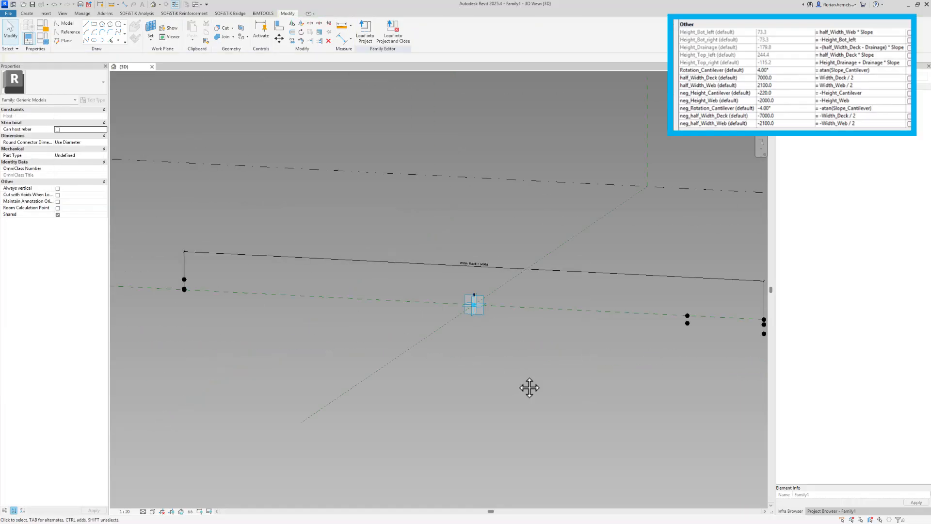
click(474, 305)
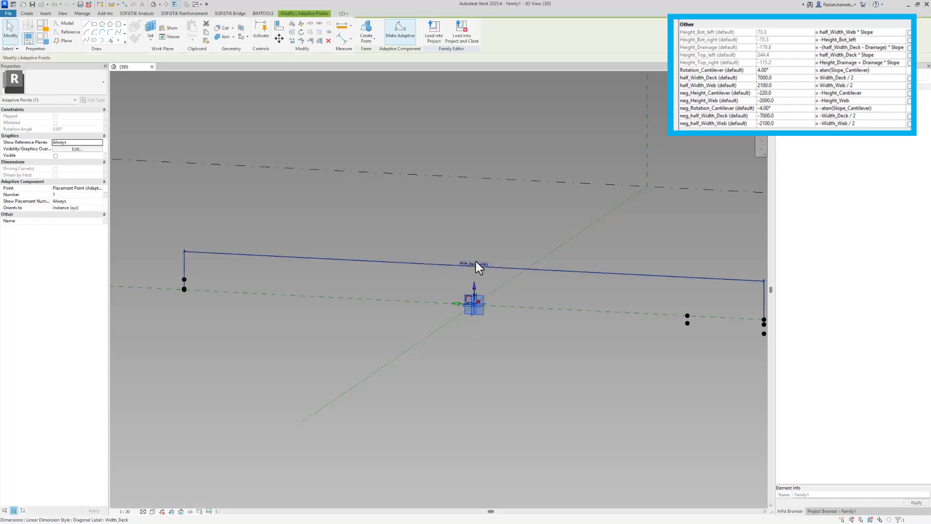
click(474, 429)
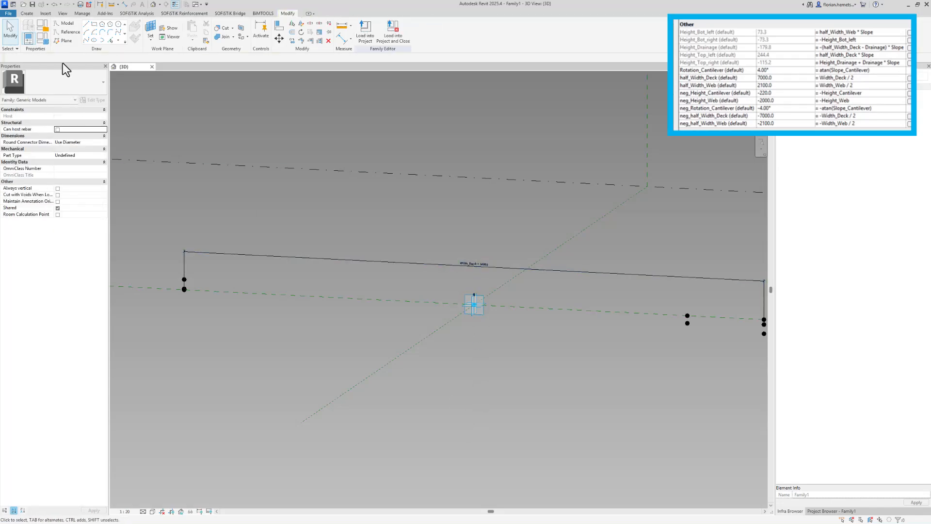
Duplicate the Height_Web parameter in the family types and name the copy neg_Height_Web.
click(46, 41)
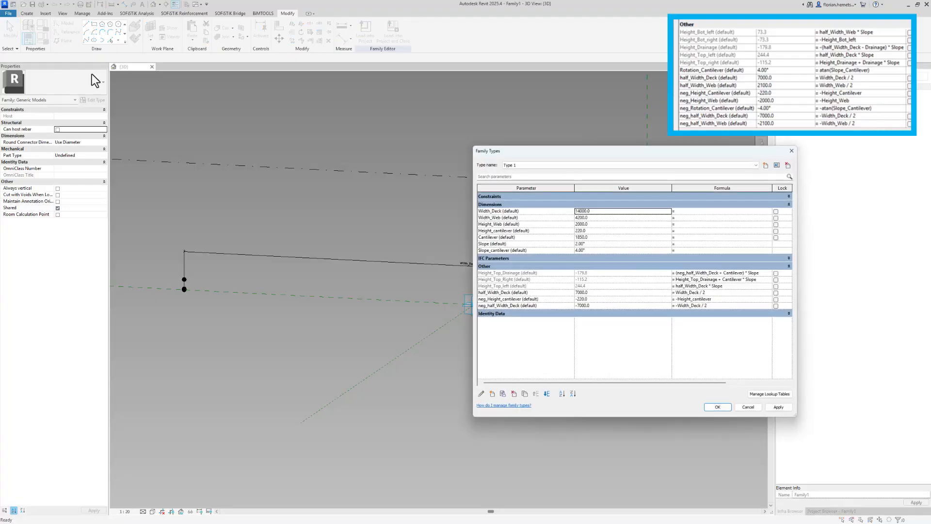
click(496, 226)
click(526, 392)
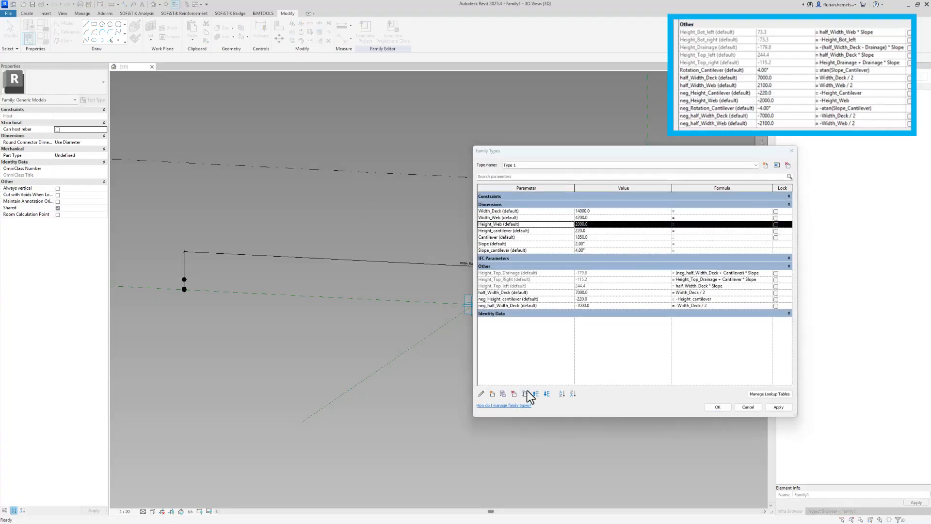
click(525, 184)
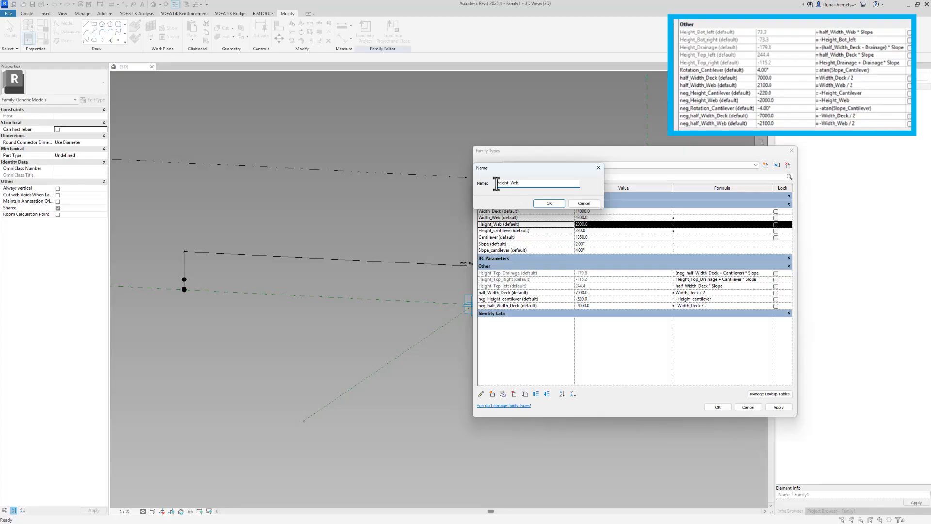
text(neg_)
click(549, 203)
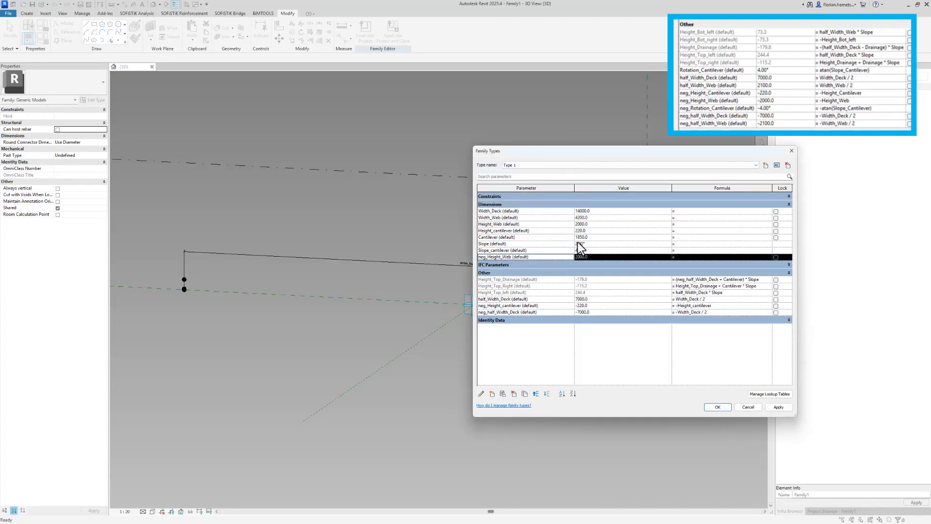
Set the formula of the neg_Height_Web parameter to -Height_Web.
double_click(502, 225)
key(ctrl+c)
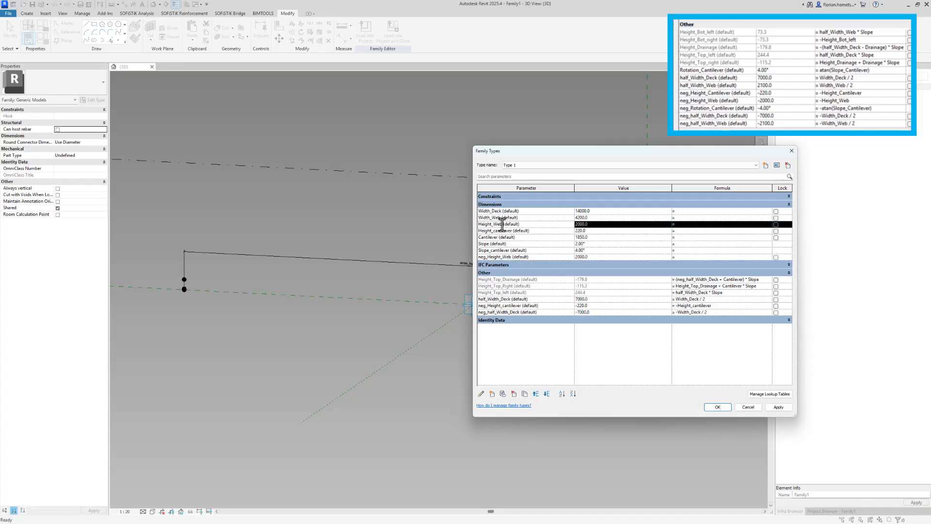
click(682, 257)
key(ctrl+v)
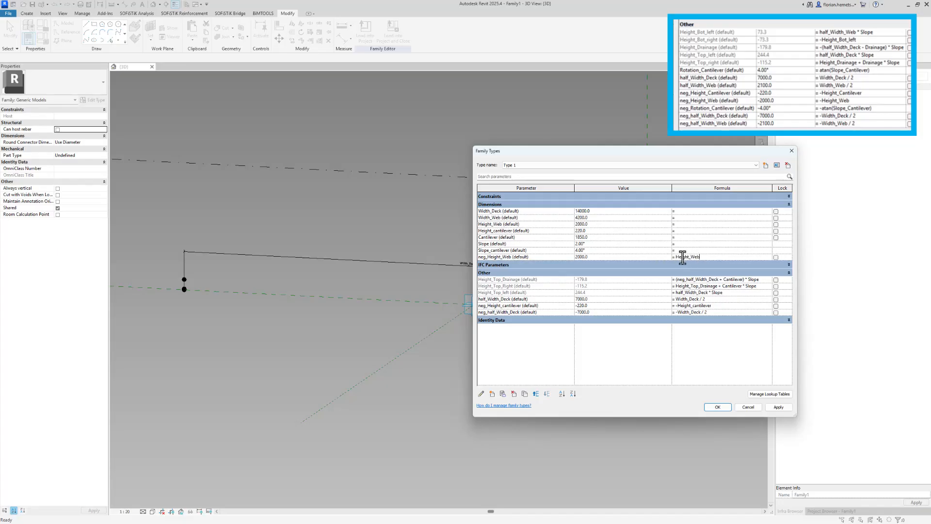
Group the neg_Height_Web parameter under Other and accept the family types.
click(525, 258)
click(480, 394)
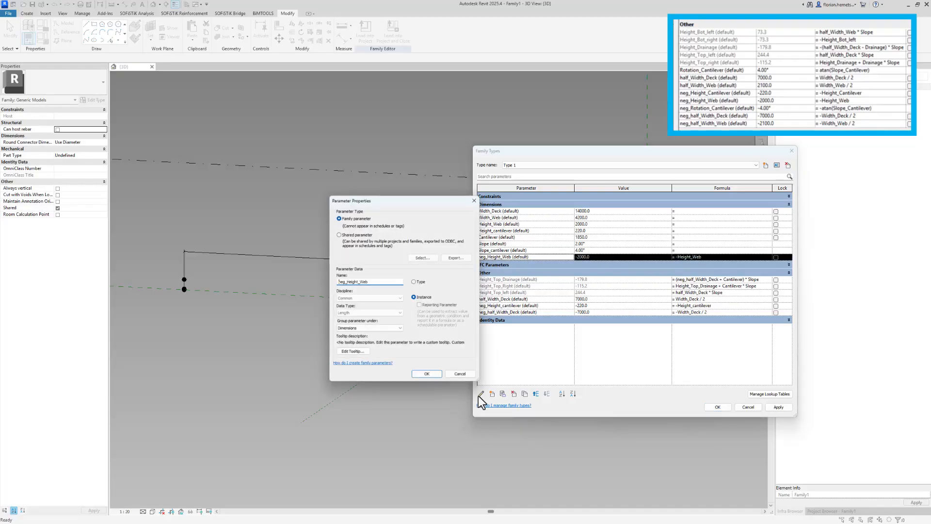
click(383, 330)
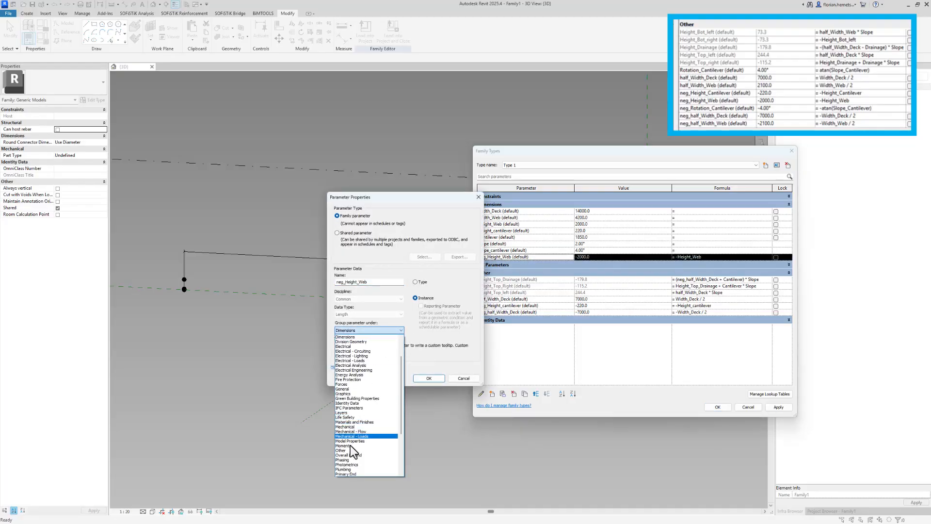
click(371, 449)
click(427, 380)
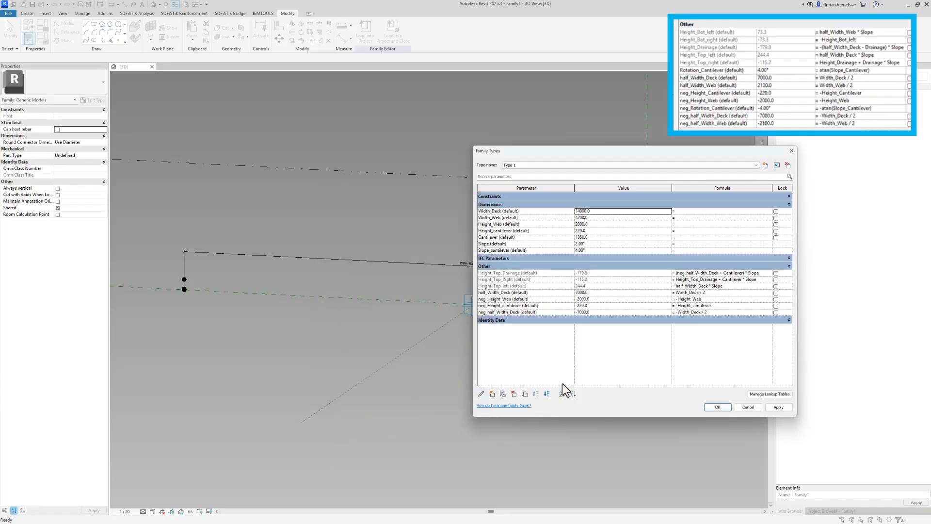
click(717, 409)
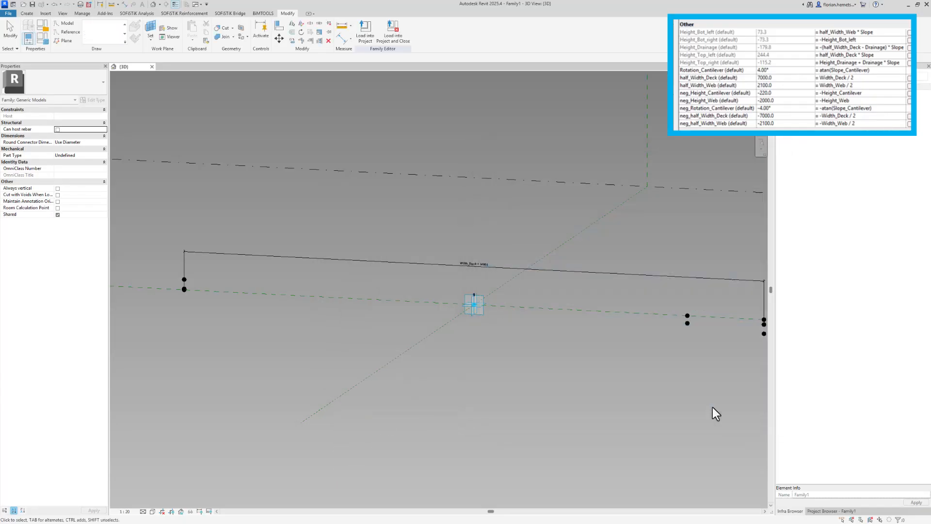
Place a new reference point at the central adaptive placement point, hosted on that point's work plane.
click(153, 31)
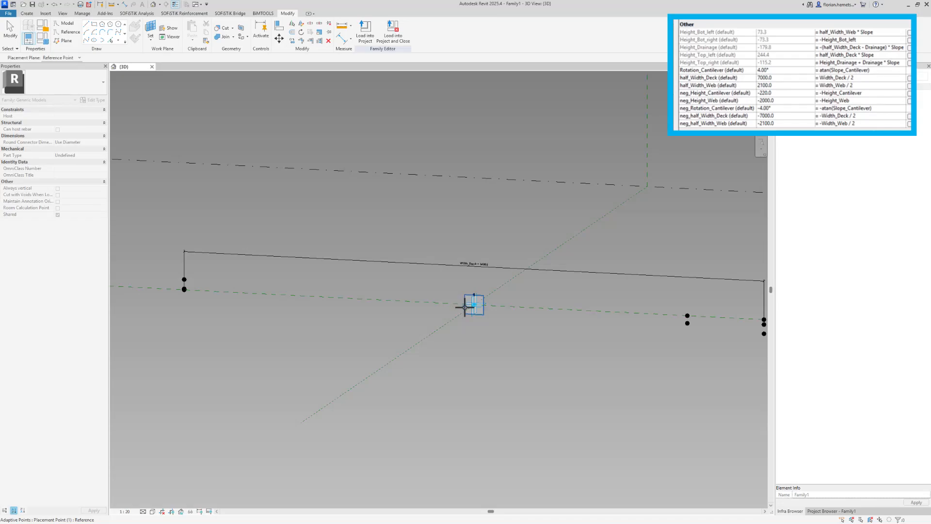
key(Escape)
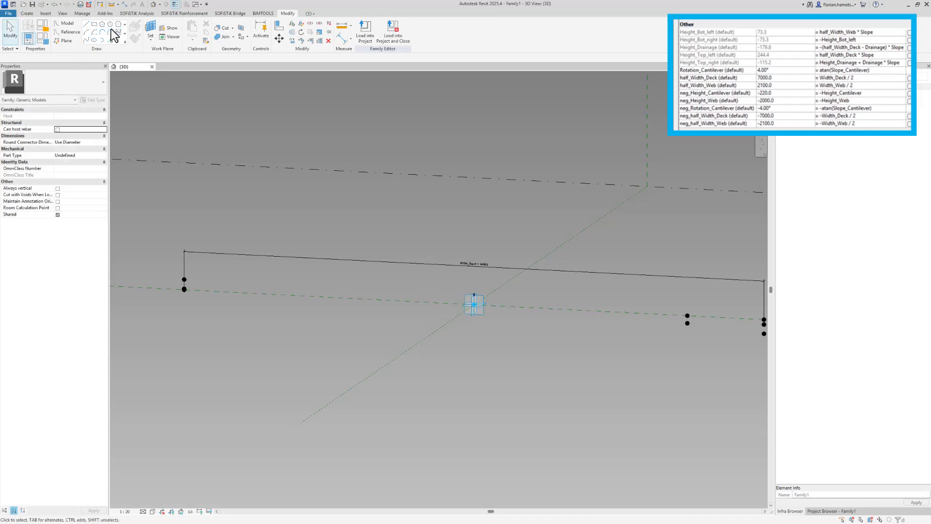
click(474, 304)
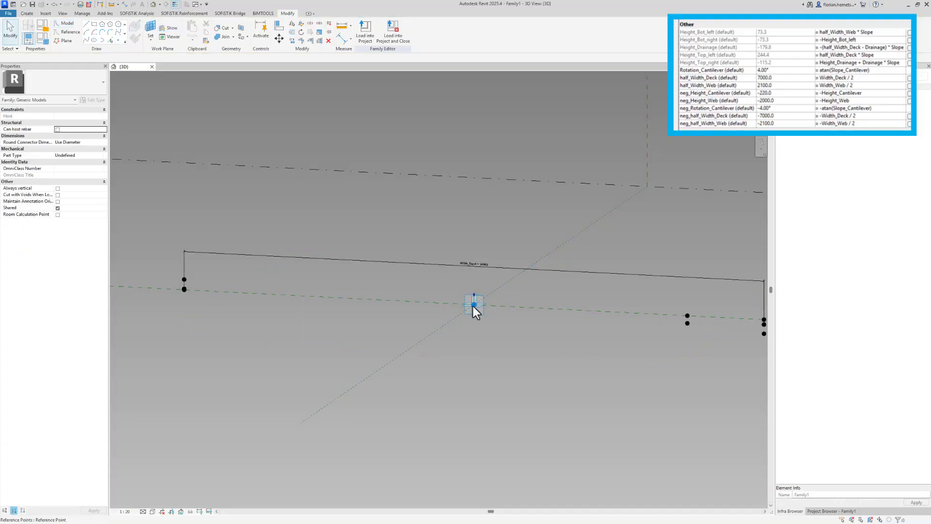
Associate the offset of the new central reference point with the neg_Height_Web parameter.
click(473, 306)
click(104, 188)
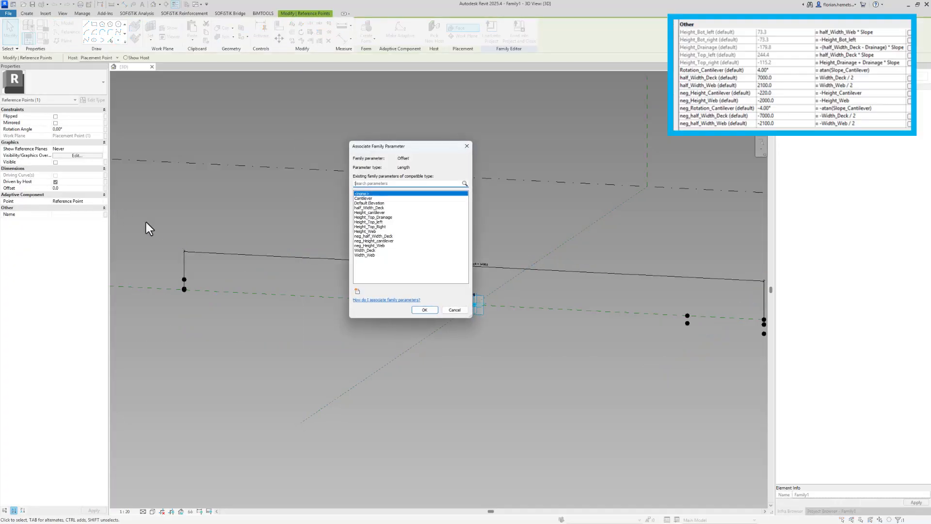
text(neg)
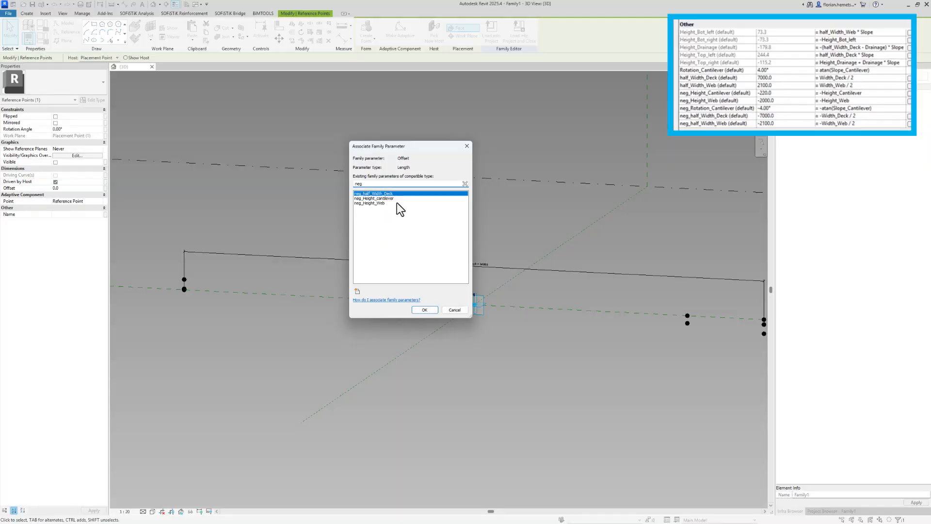
click(396, 203)
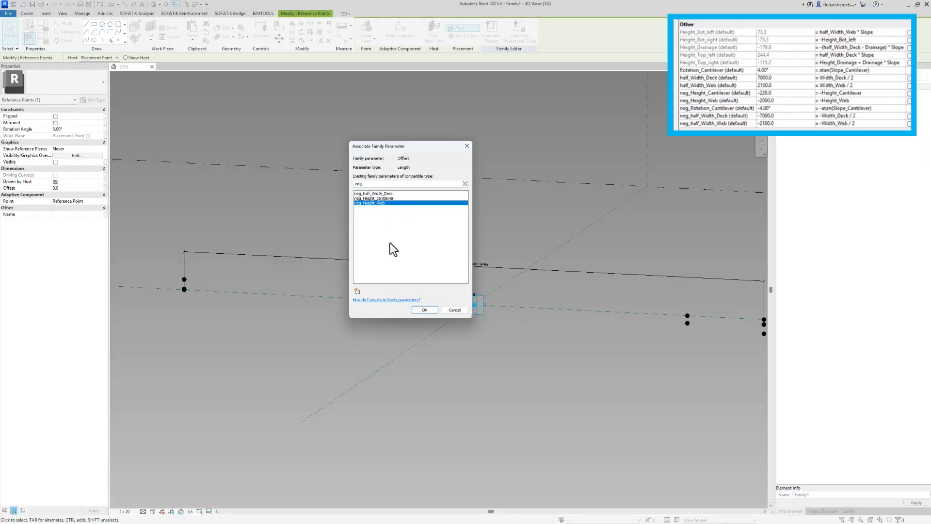
click(423, 310)
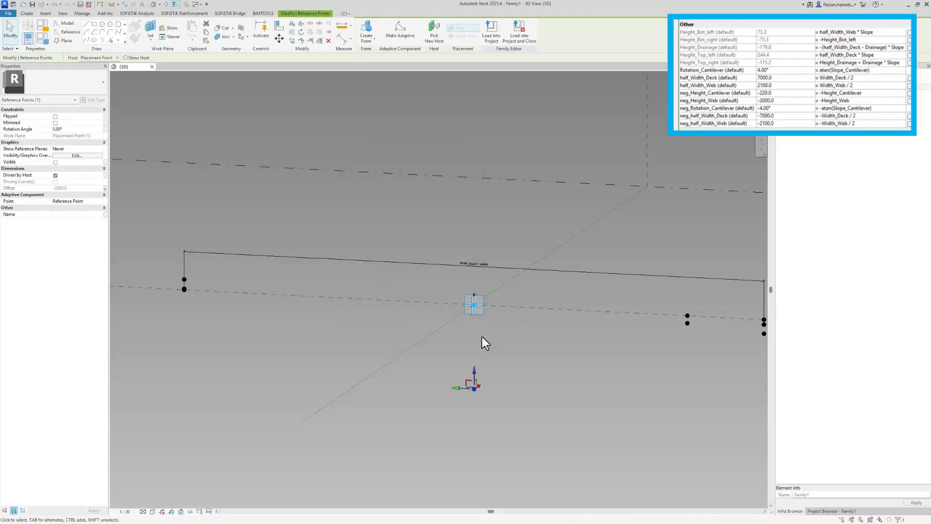
right_click(510, 383)
key(Escape)
middle_drag(537, 406, 517, 410)
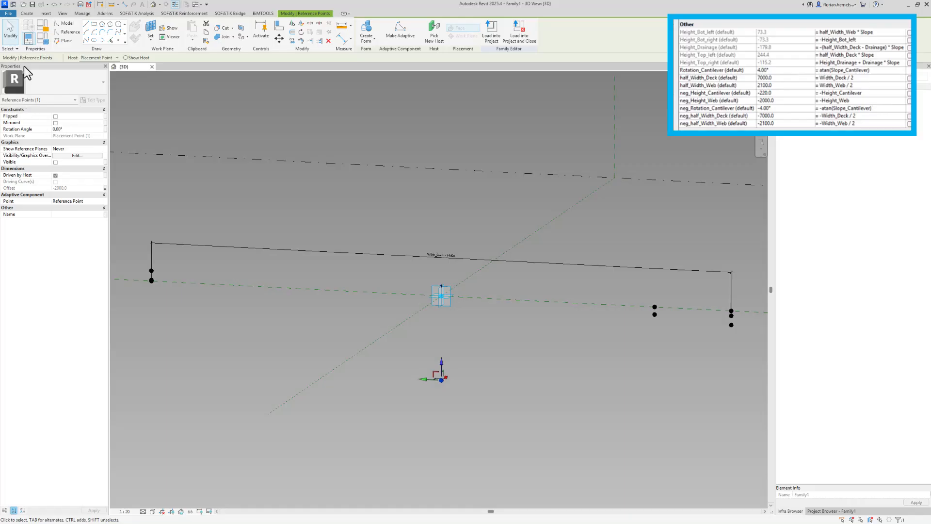
Duplicate the Width_Web parameter in the family types and name the copy half_Width_Web.
click(39, 41)
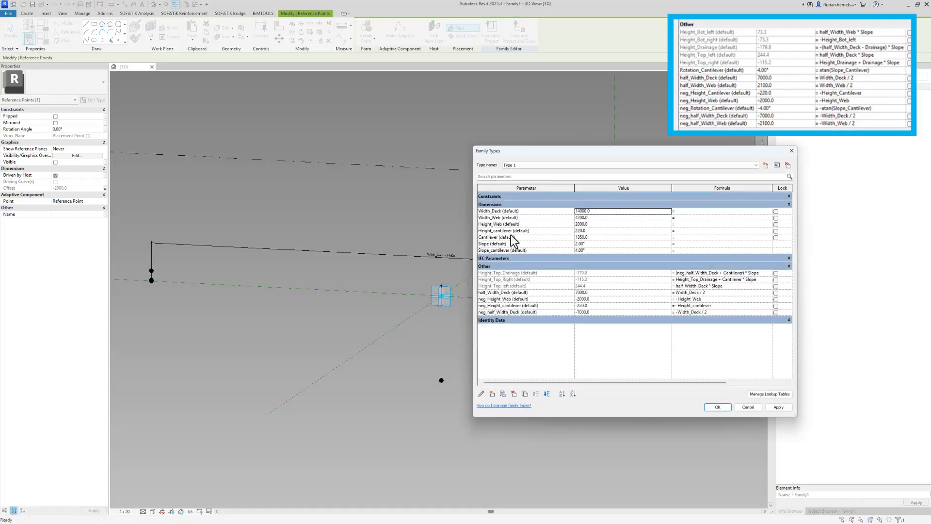
click(532, 217)
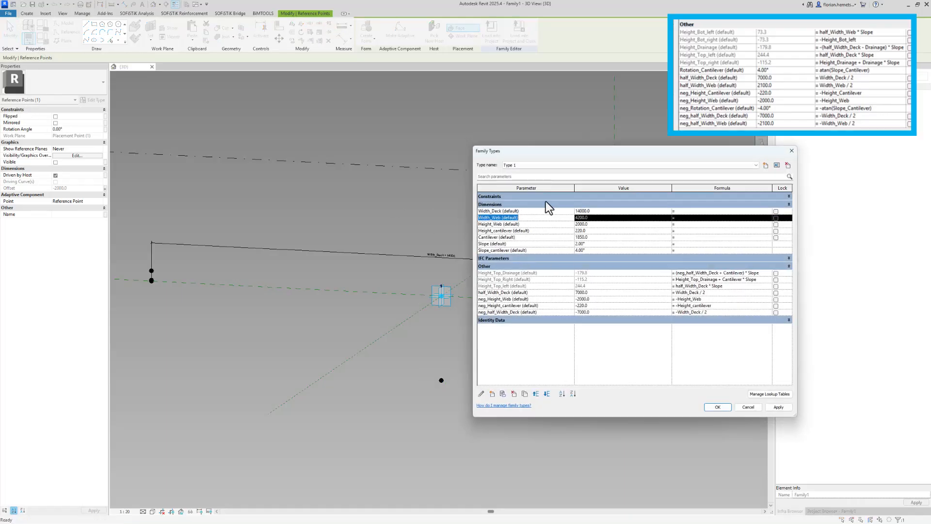
click(525, 393)
click(525, 184)
key(BackSpace)
key(BackSpace)
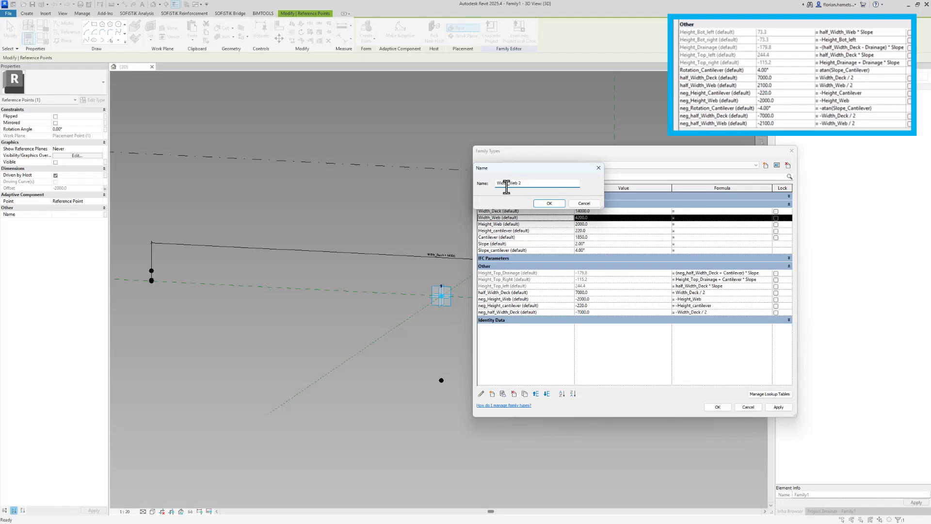
text(half_)
click(547, 203)
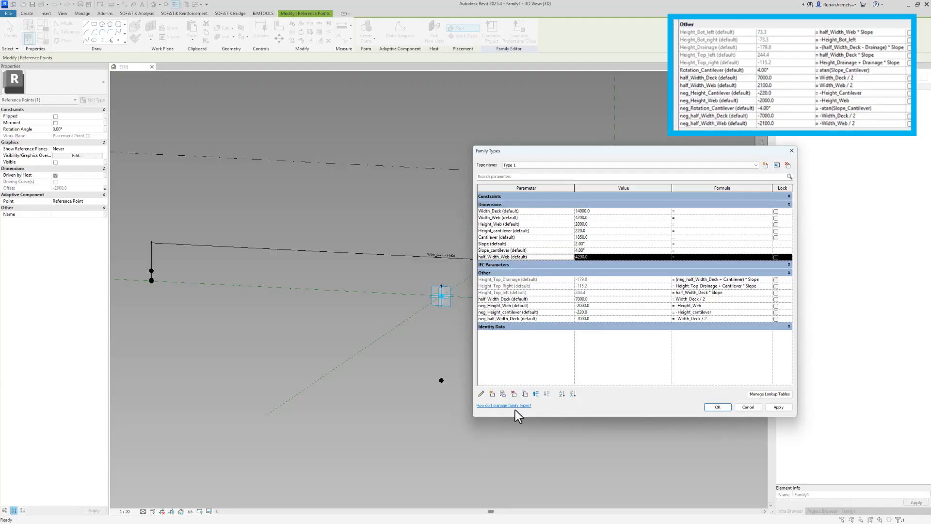
Duplicate the half_Width_Web parameter and name the copy neg_half_Width_Web.
click(526, 393)
click(524, 183)
key(BackSpace)
key(BackSpace)
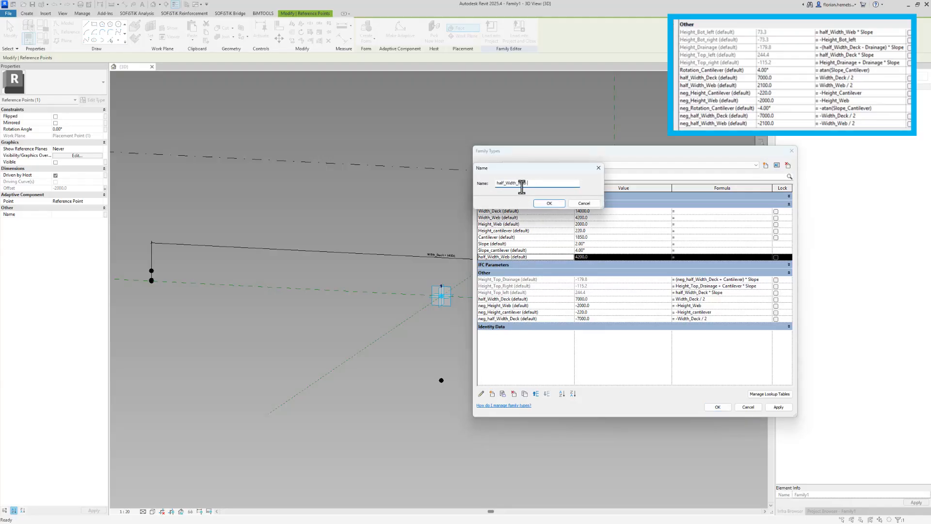
click(497, 185)
text(neg_)
click(544, 204)
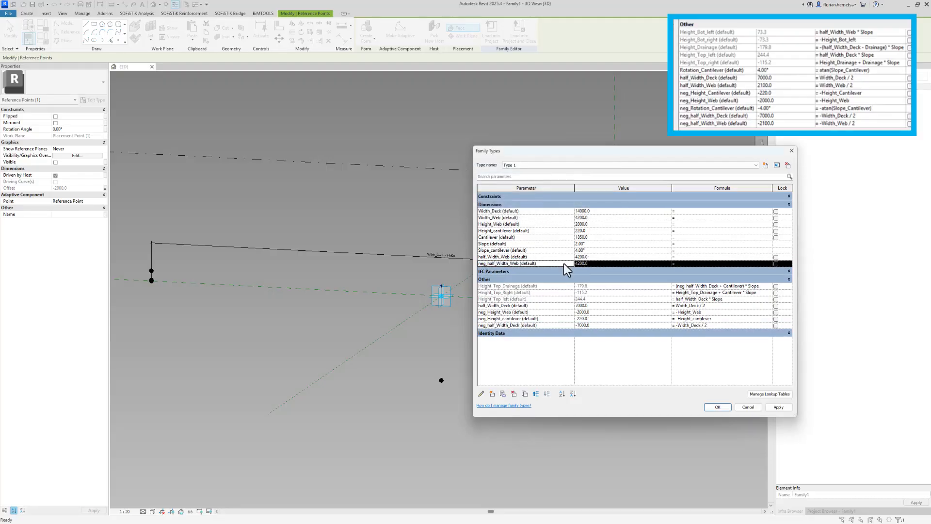
Set the half_Width_Web parameter's formula to Width_Web / 2.
click(499, 217)
drag(502, 217, 472, 218)
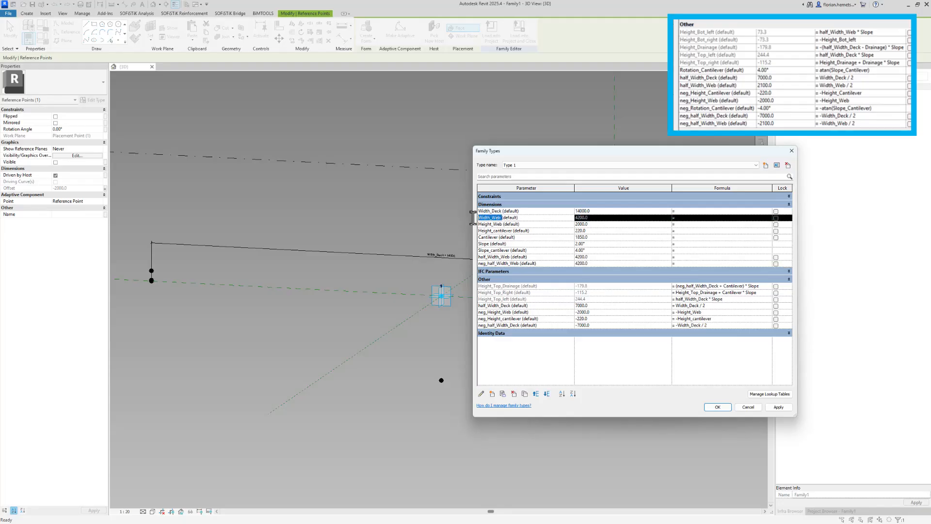
key(ctrl+c)
click(725, 259)
key(ctrl+v)
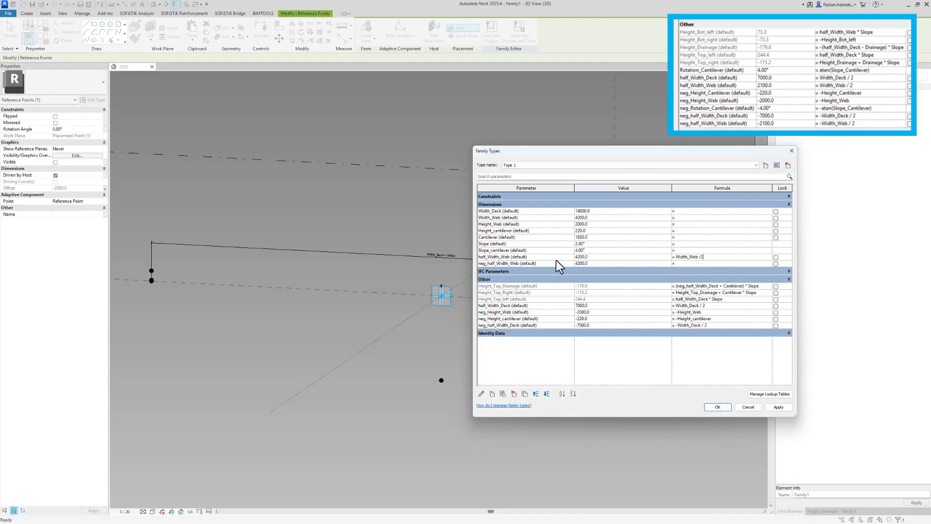
Set the neg_half_Width_Web parameter's formula to -half_Width_Web.
click(509, 257)
drag(509, 257, 461, 260)
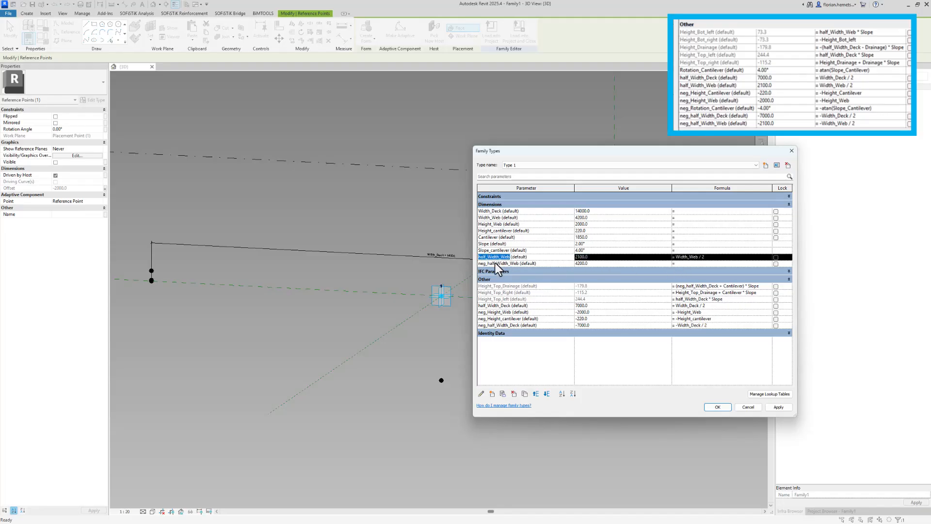
click(691, 266)
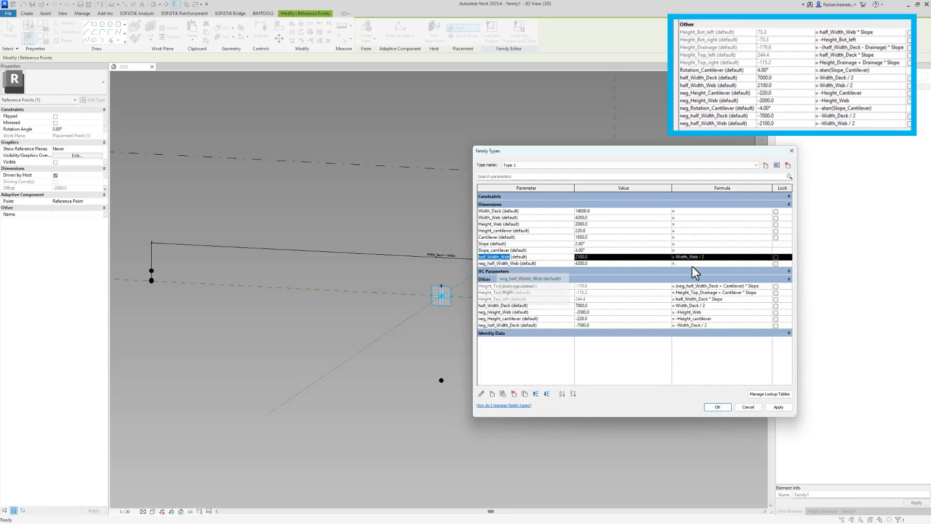
key(ctrl+v)
click(676, 263)
text(-)
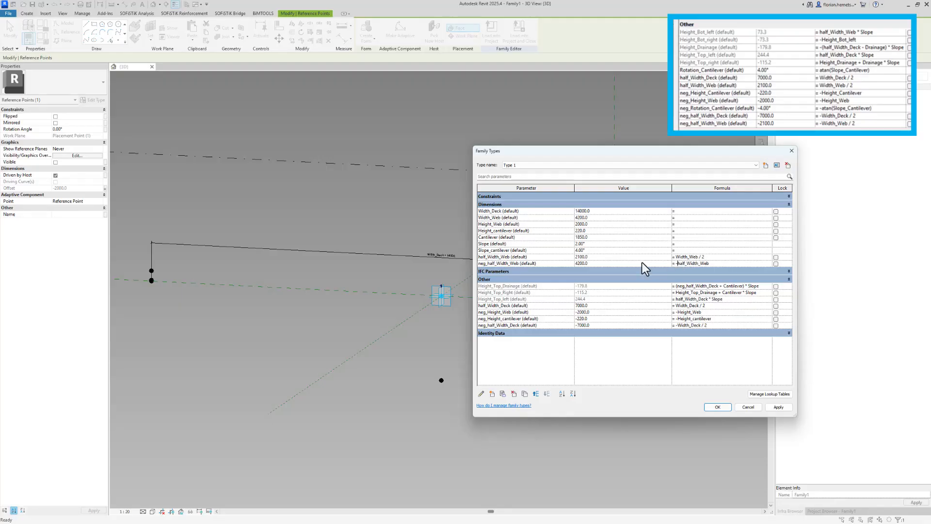
click(542, 264)
Group the half_Width_Web parameter under Other in its parameter properties.
click(541, 258)
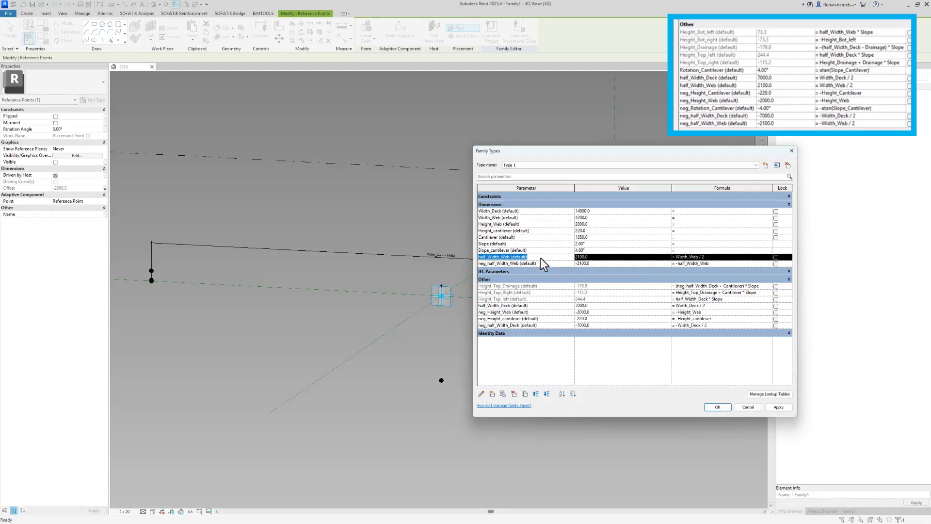
click(481, 392)
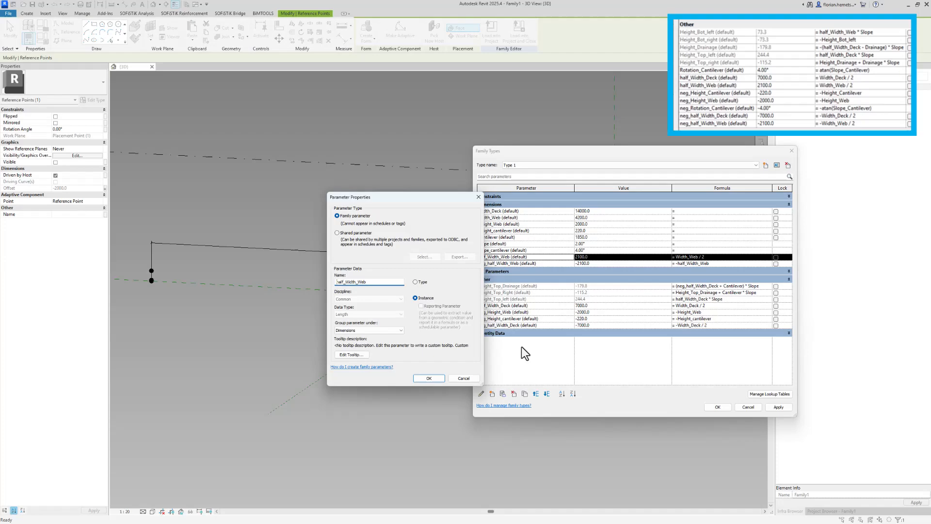
click(404, 332)
click(365, 450)
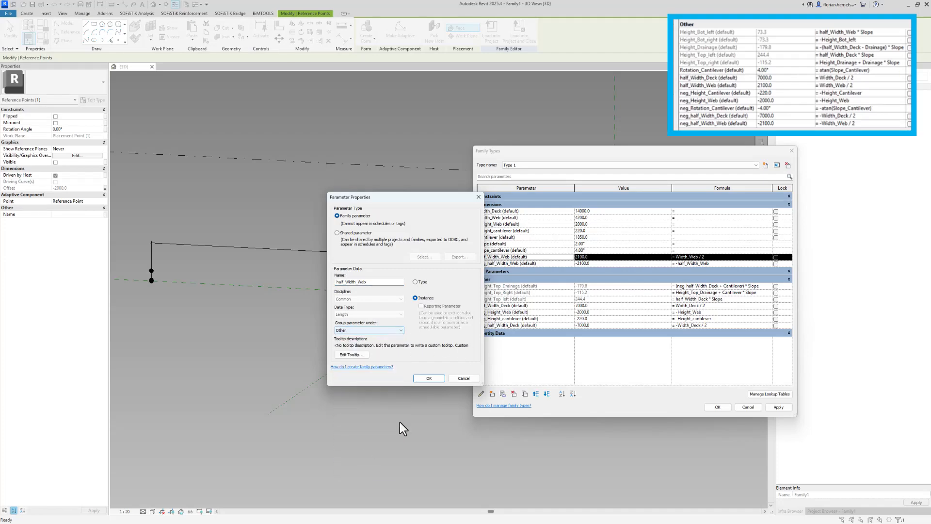
click(420, 379)
Group the neg_half_Width_Web parameter under Other and accept the family type changes.
click(508, 256)
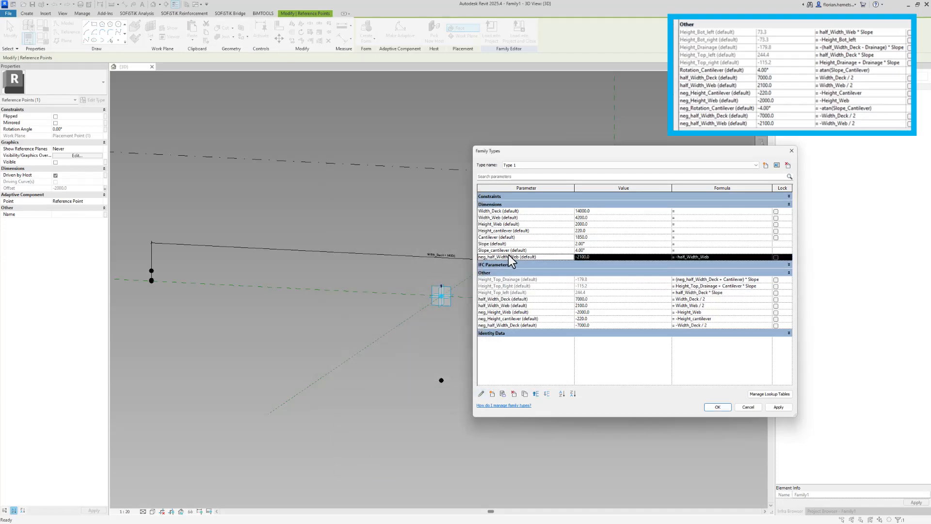
click(481, 394)
click(379, 329)
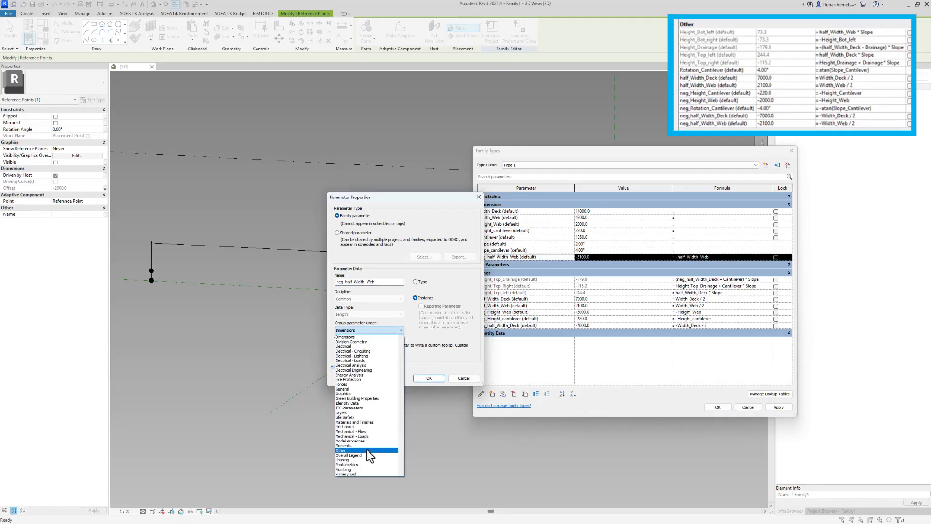
click(366, 449)
click(429, 377)
click(717, 407)
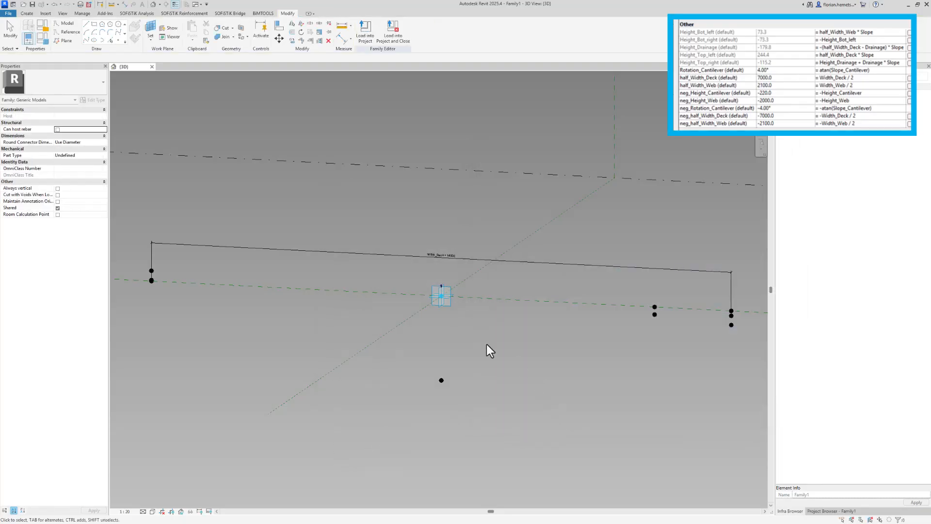
Place two coincident reference points on the lower central reference point, hosted on that point's vertical work plane.
click(150, 30)
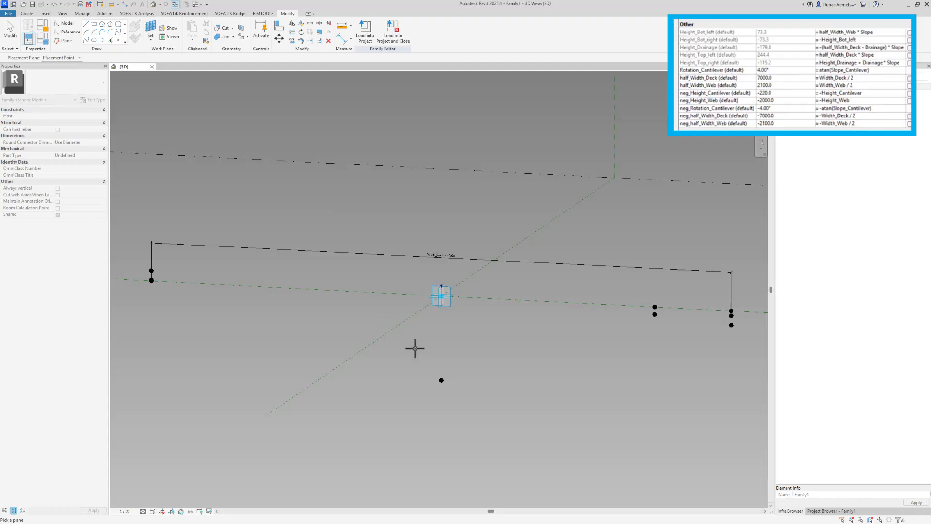
click(440, 381)
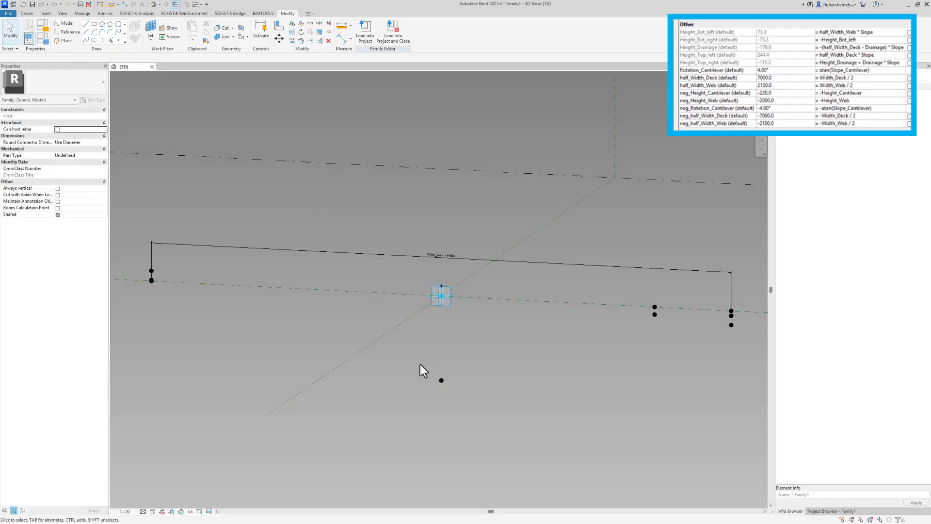
click(116, 40)
click(441, 379)
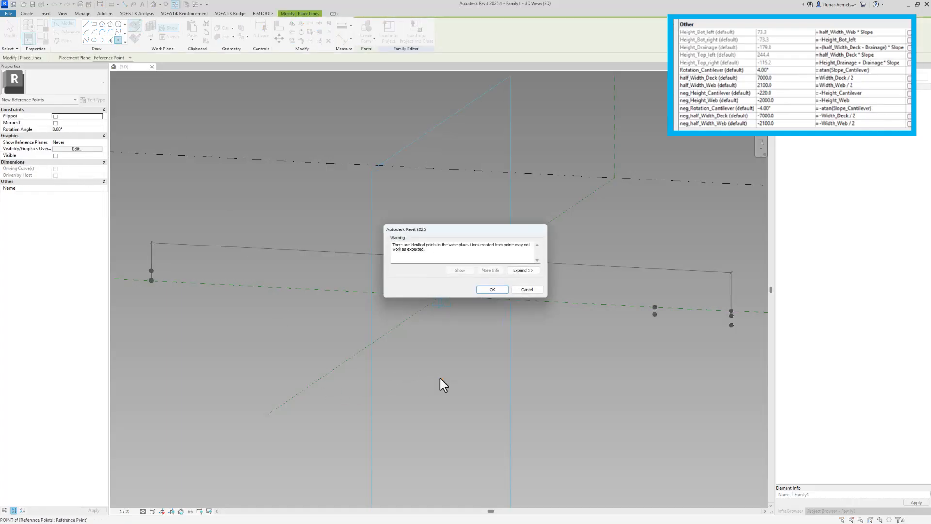
key(Return)
click(440, 379)
key(Return)
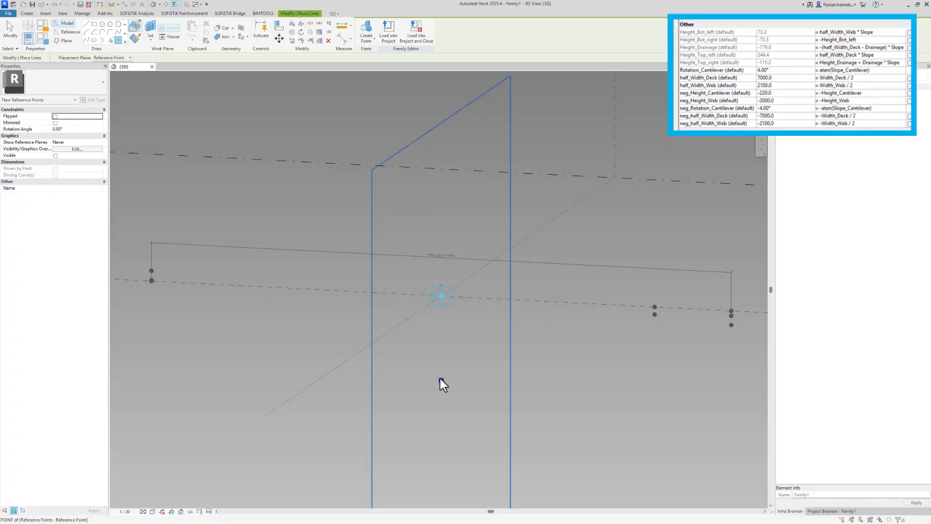
key(Escape)
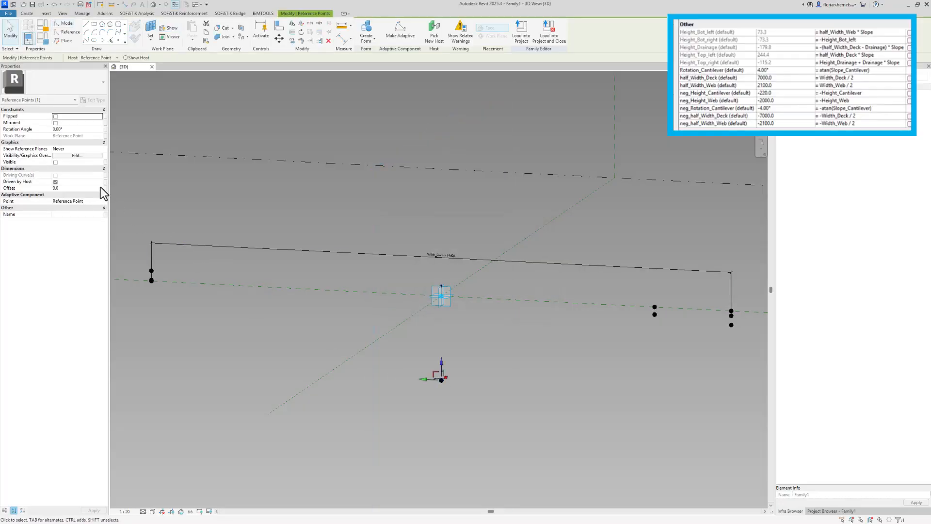
Associate the offset of the first new lower reference point with the half_Width_Web parameter.
click(105, 188)
text(hal)
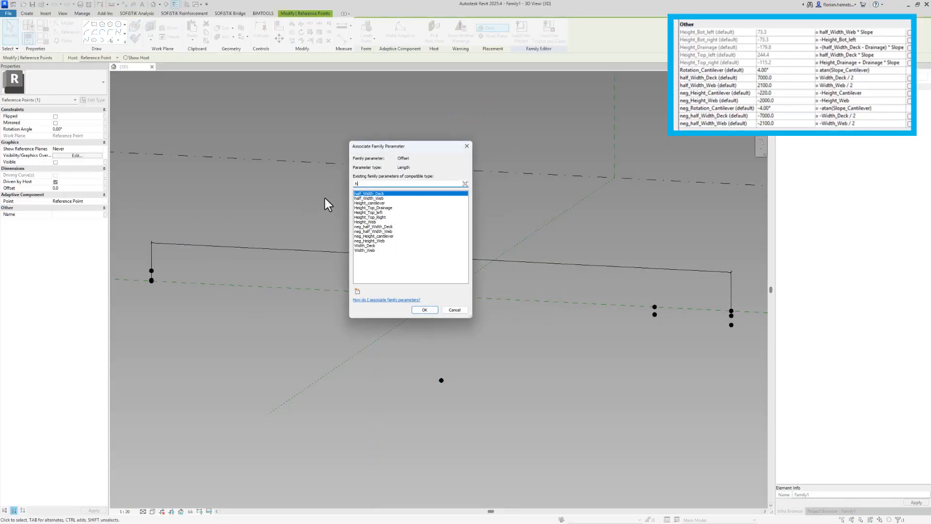
click(392, 198)
click(426, 310)
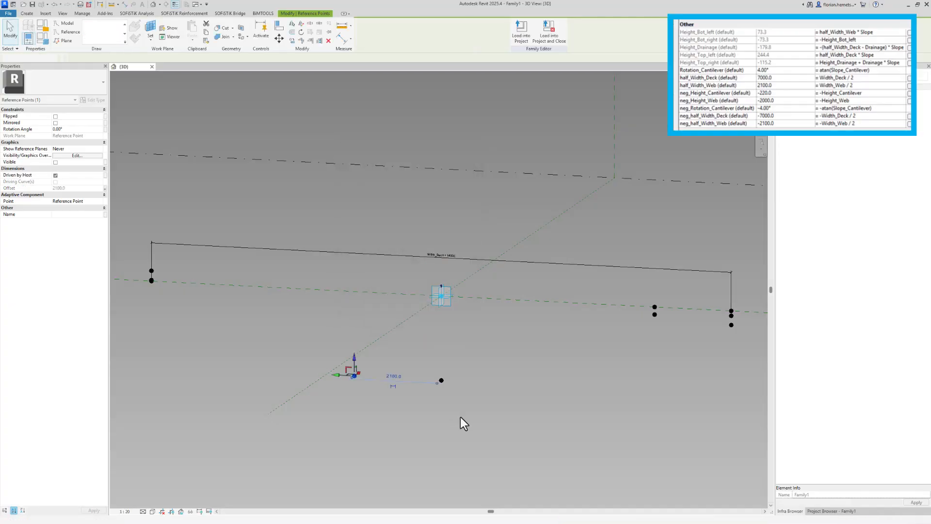
Associate the offset of the second new lower reference point with the neg_half_Width_Web parameter.
click(441, 380)
click(104, 188)
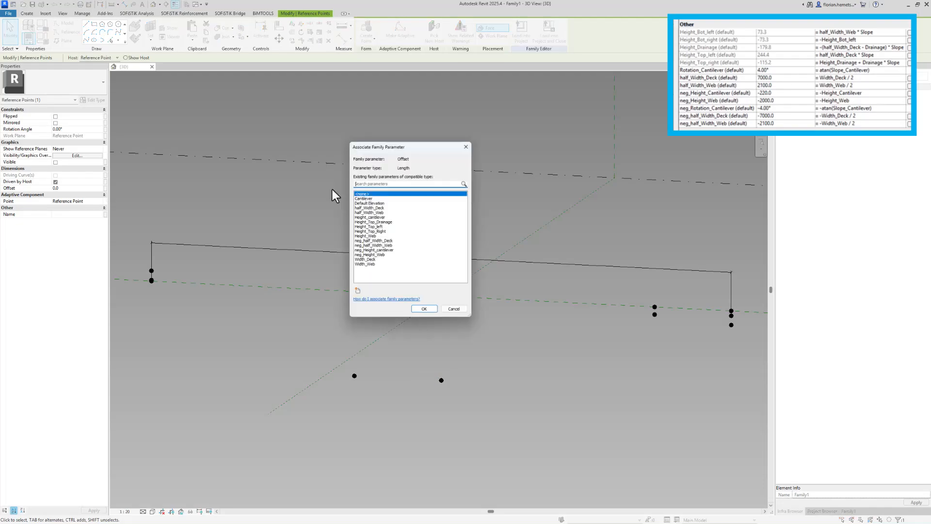
text(neg)
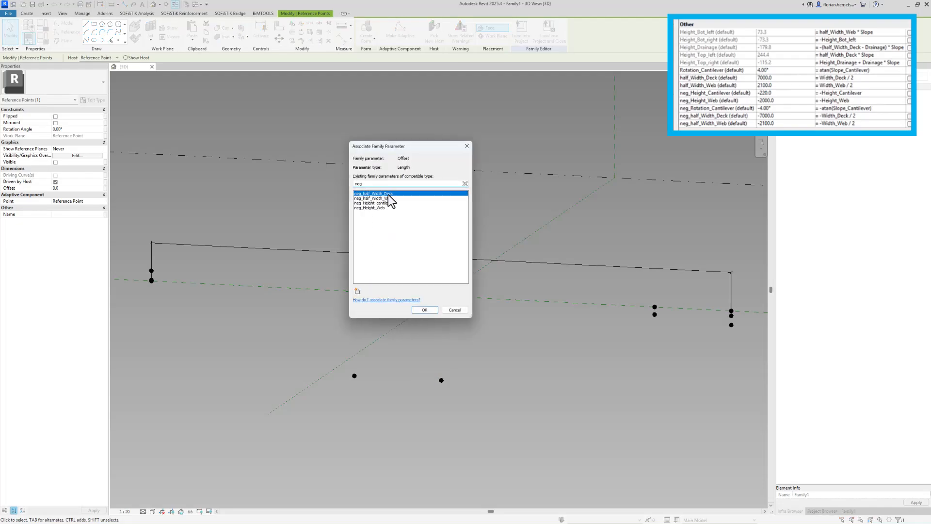
click(397, 199)
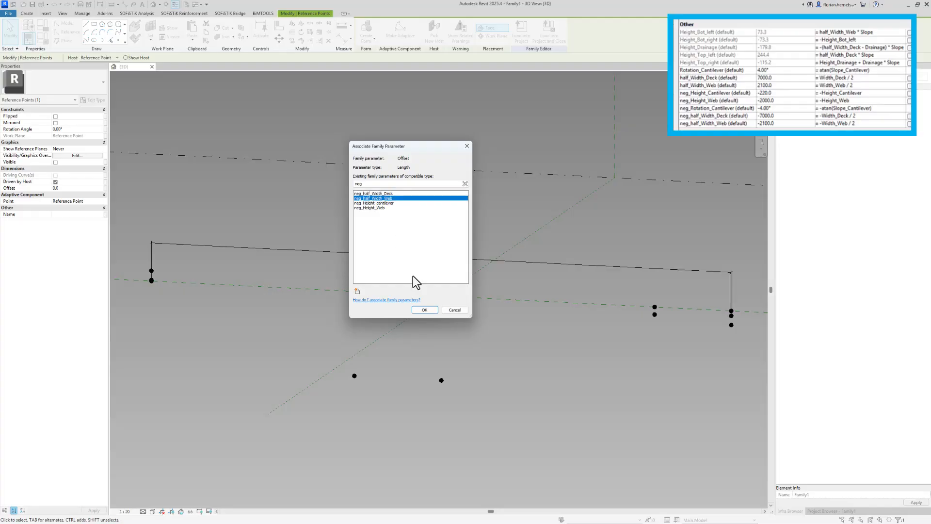
click(424, 310)
click(573, 395)
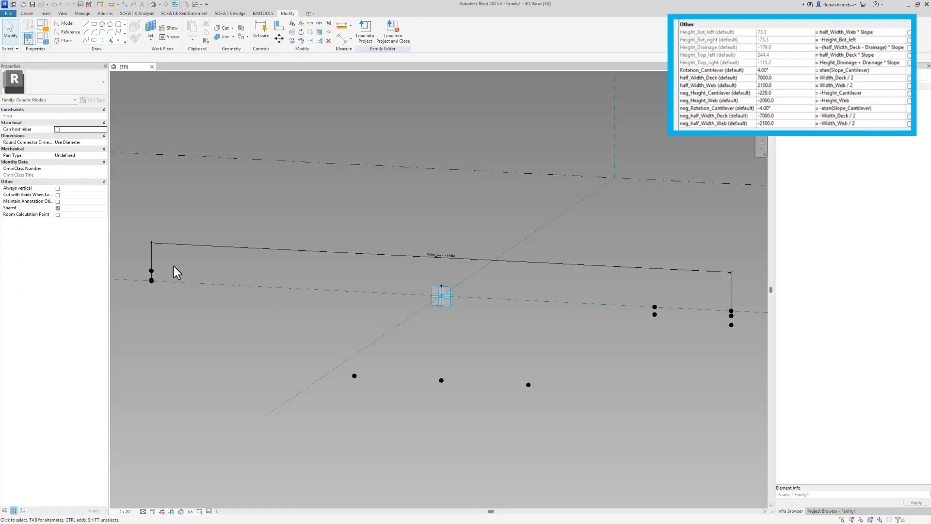
Duplicate the Height_Top_left parameter in the family types and name the copy Height_Bot_left.
click(44, 40)
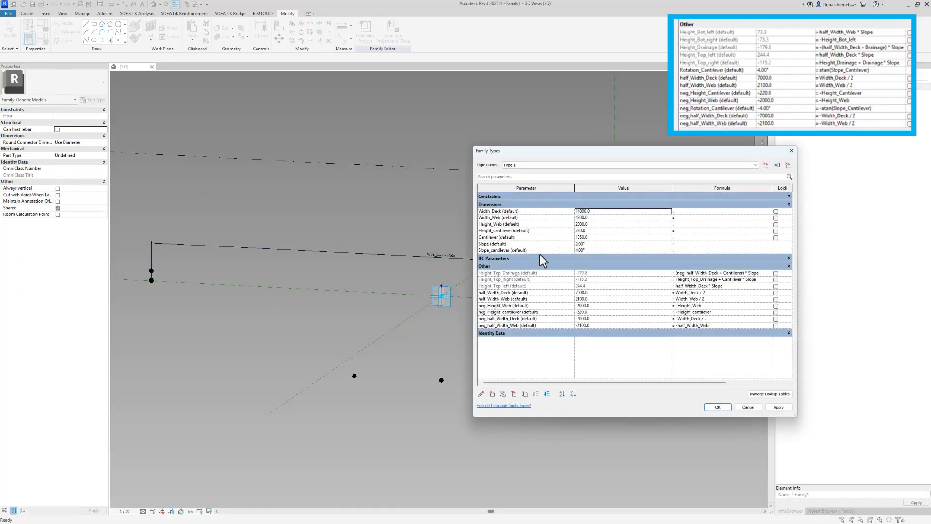
mouse_move(597, 157)
mouse_down()
mouse_move(487, 154)
mouse_move(598, 148)
mouse_up()
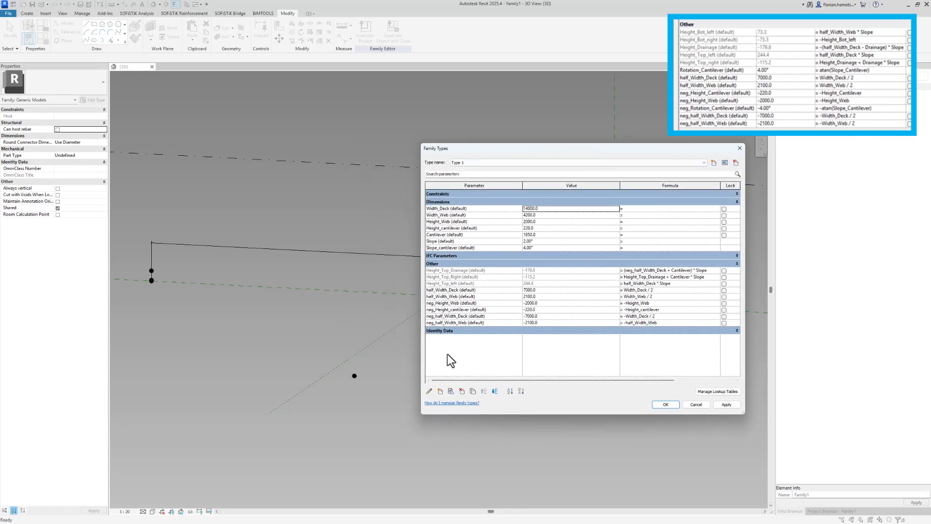
click(464, 283)
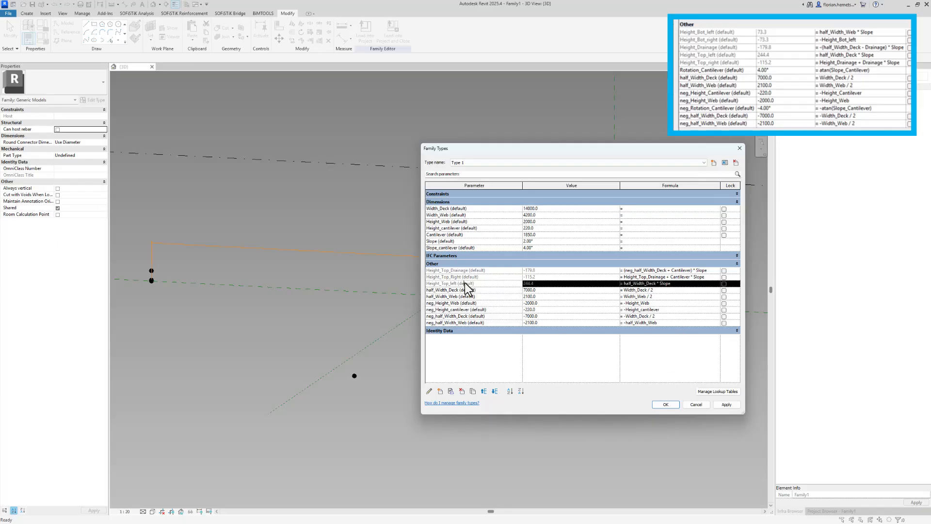
click(472, 392)
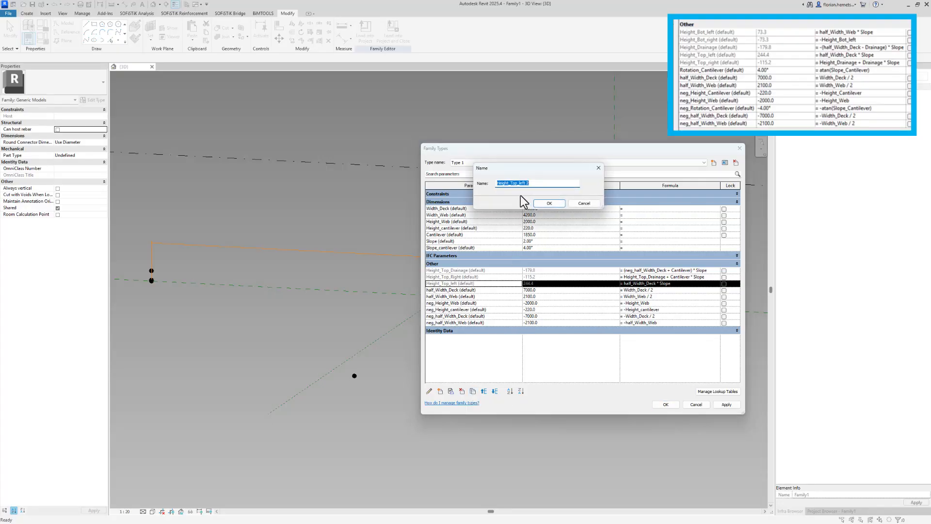
click(540, 184)
key(BackSpace)
key(BackSpace)
drag(510, 184, 516, 183)
text(Bot)
click(546, 202)
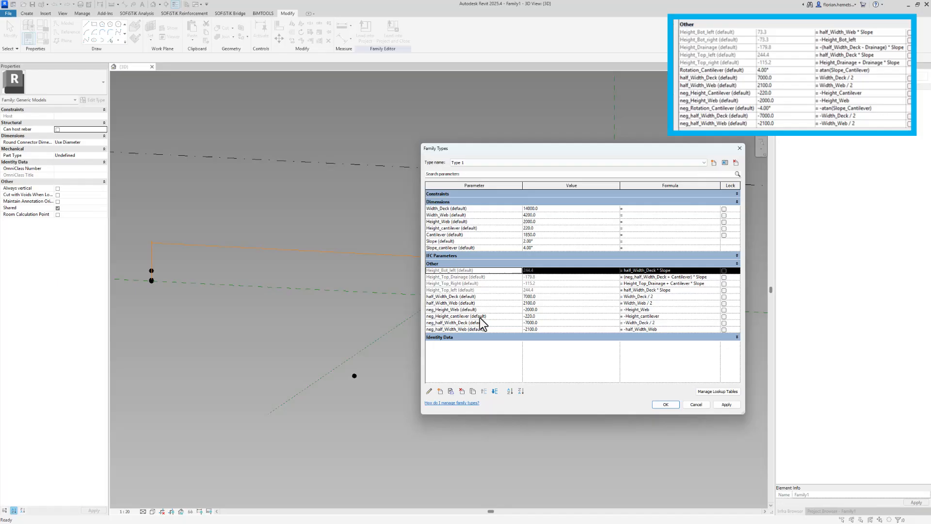
Duplicate the Height_Bot_left parameter and name the copy Height_Bot_Right.
click(475, 273)
click(473, 391)
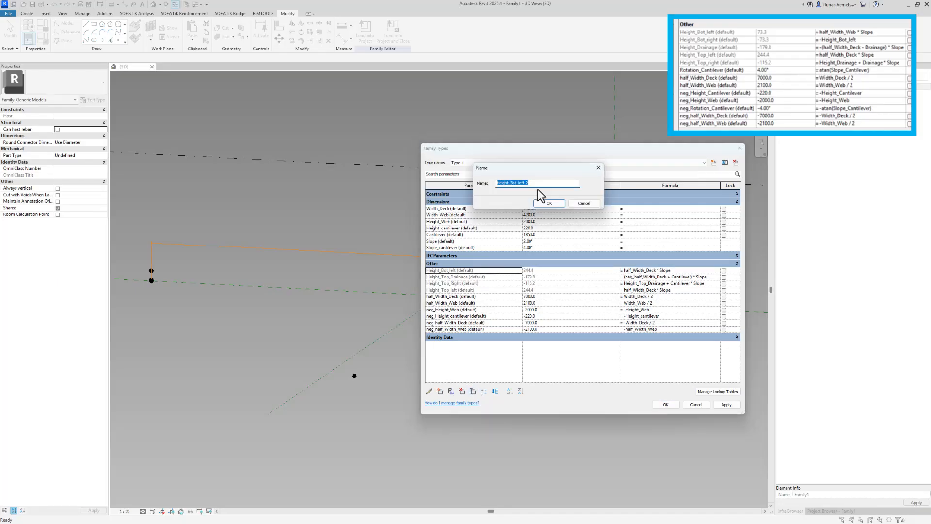
drag(528, 184, 518, 183)
text(t_Right)
click(540, 203)
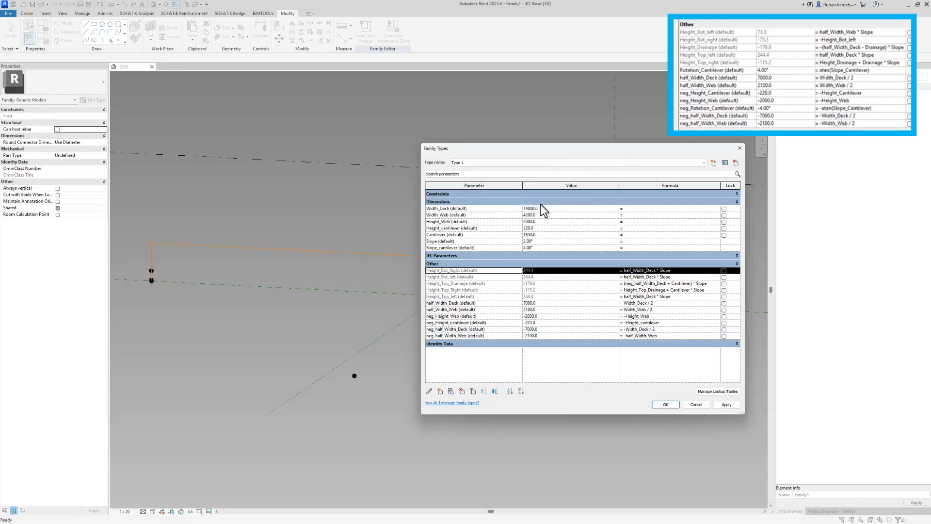
Change the Height_Bot_Right formula to neg_half_Width_Web * Slope.
click(659, 277)
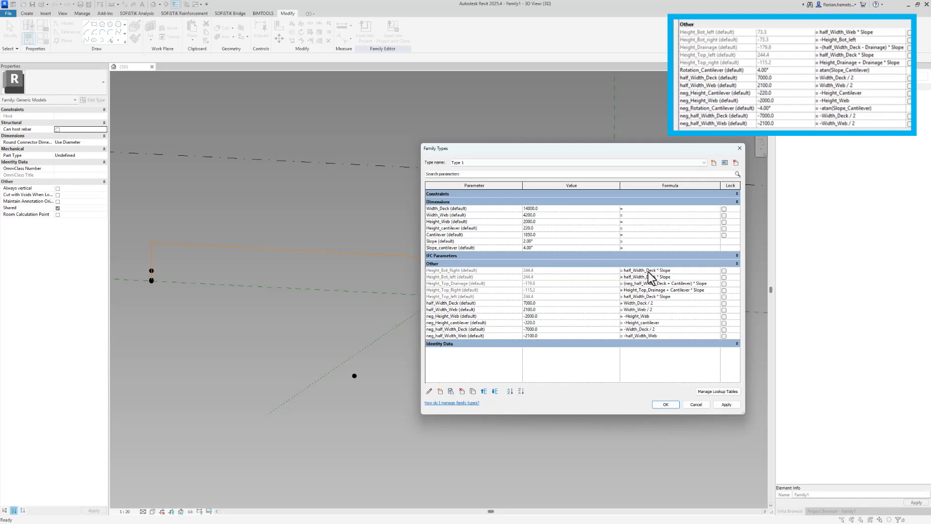
click(447, 339)
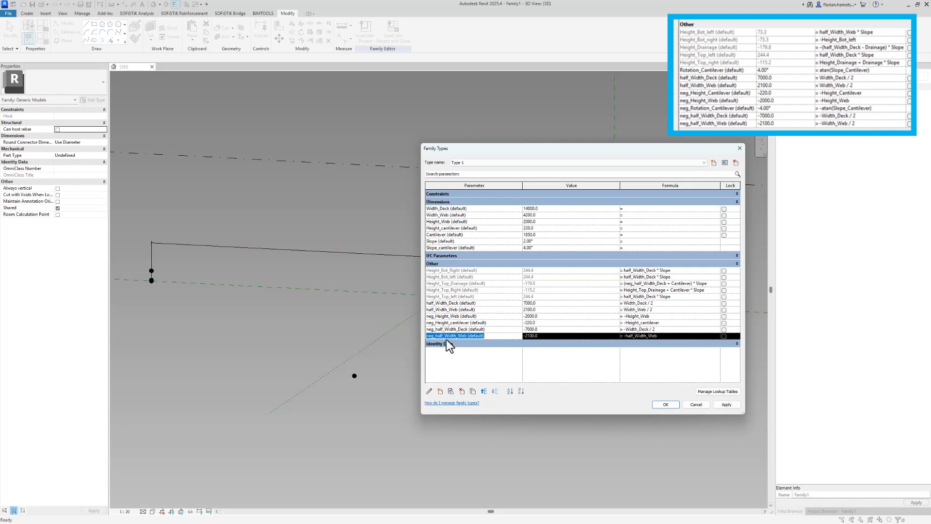
drag(466, 336, 426, 335)
click(645, 274)
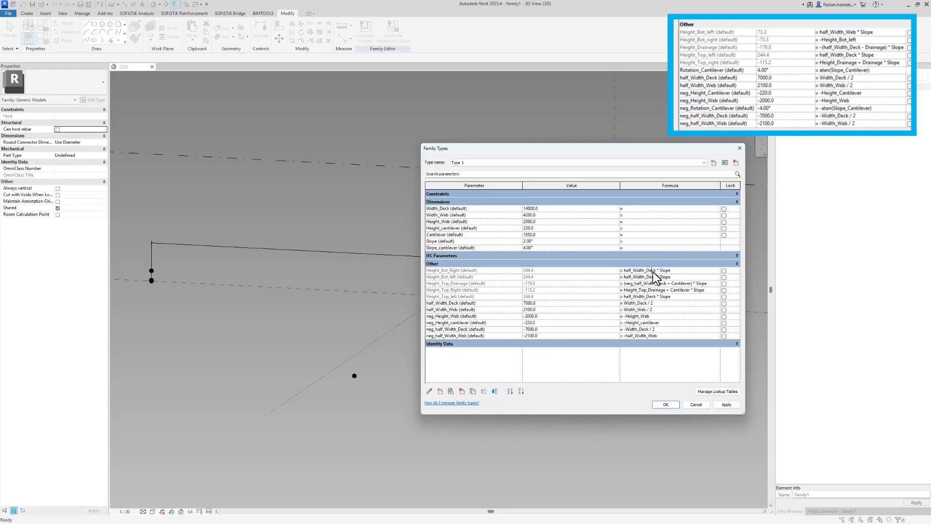
drag(656, 270, 621, 280)
double_click(637, 270)
text(neg_half_Width_Web)
Change the Height_Bot_left formula to half_Width_Web * Slope and accept the family type changes.
double_click(635, 276)
text(neg_half_Width_Web)
key(Delete)
click(638, 289)
click(666, 405)
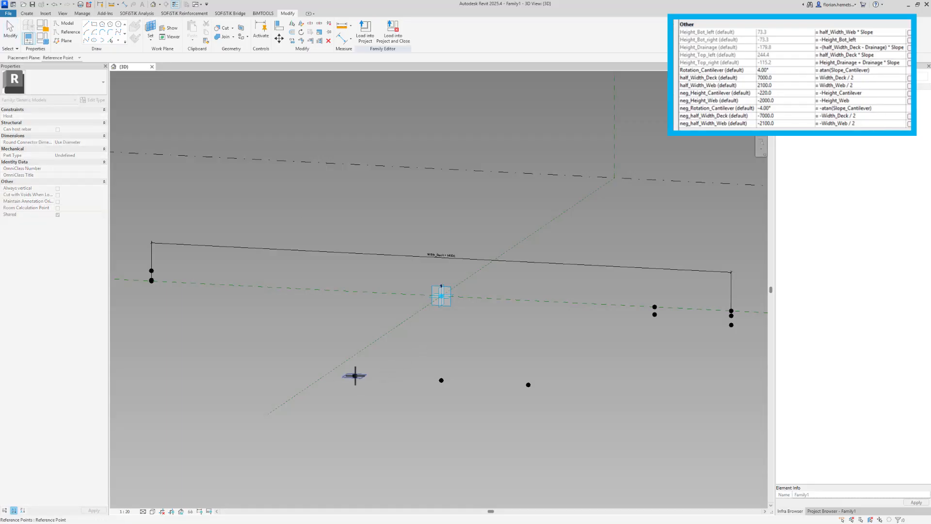
Place a reference point on the lower left web point, hosted on that point's horizontal work plane.
click(118, 40)
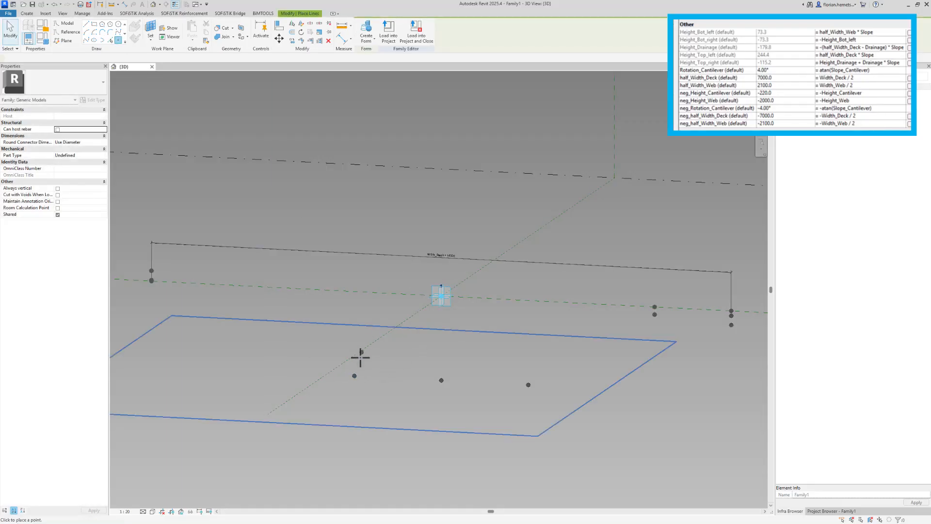
click(356, 379)
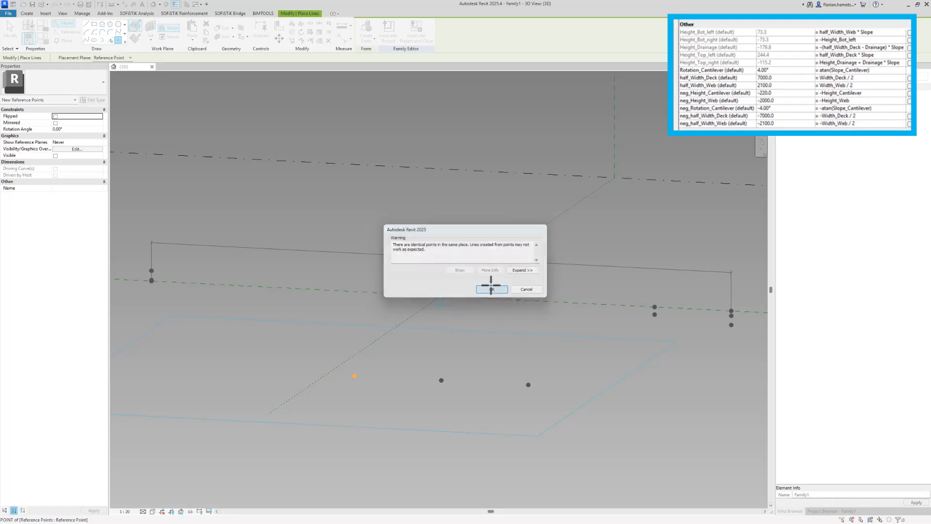
click(489, 287)
Set the work plane to the lower right web point's horizontal plane and place a hosted reference point there.
click(155, 33)
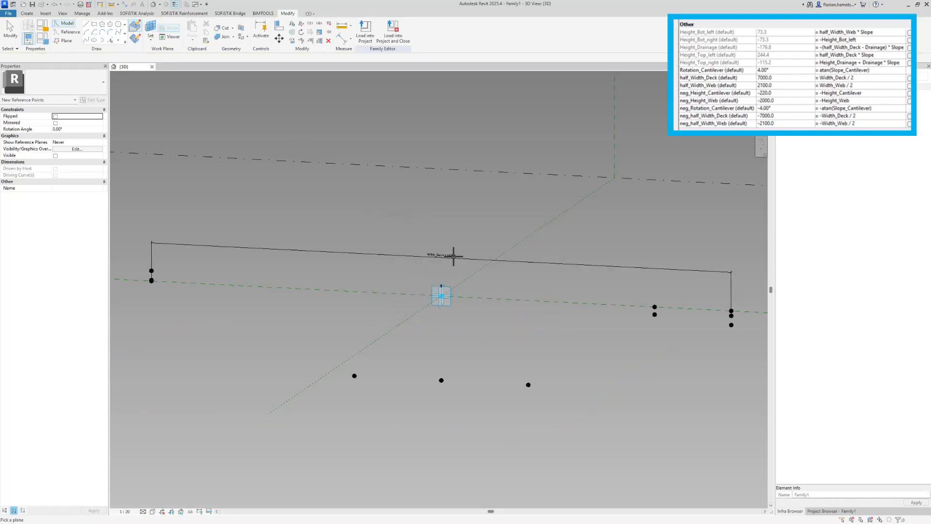
click(529, 385)
click(528, 385)
click(491, 287)
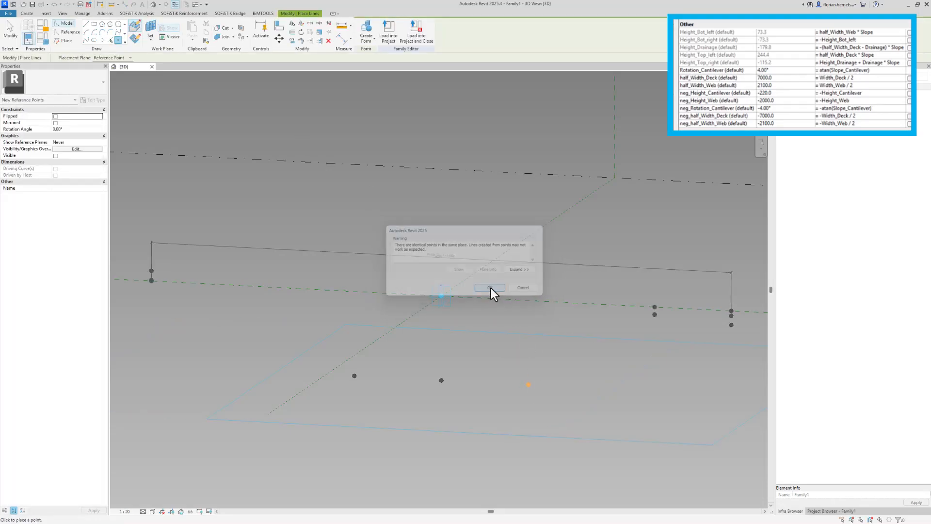
key(Escape)
Open the parameter association for the offset of the new lower left web point and filter the parameters by h.
click(356, 377)
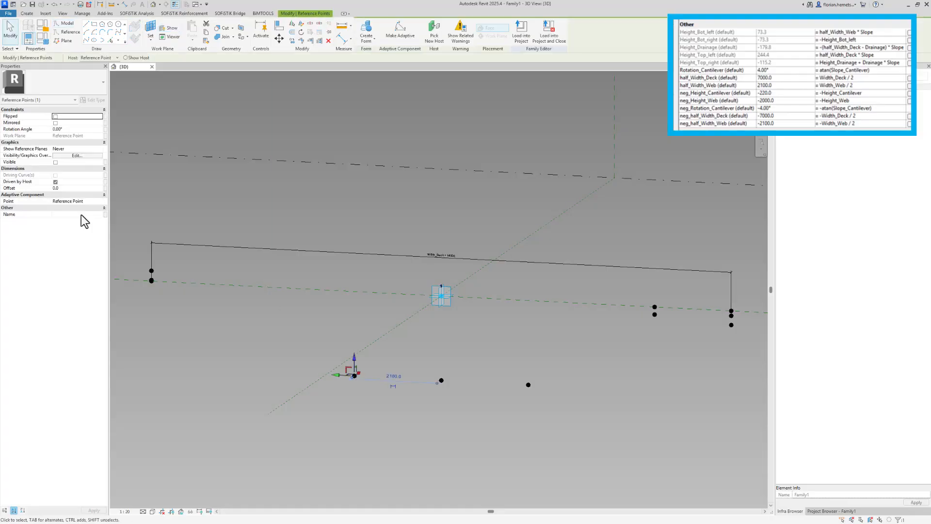
click(104, 188)
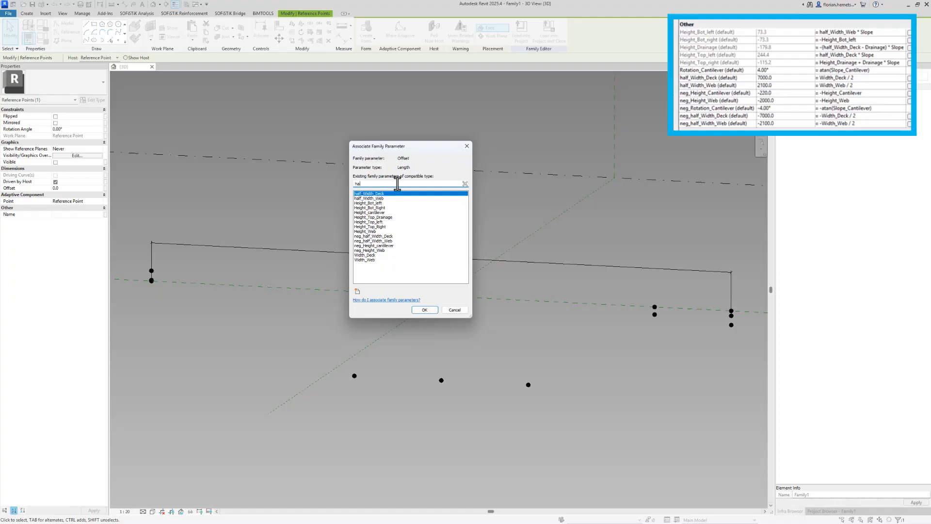
text(h)
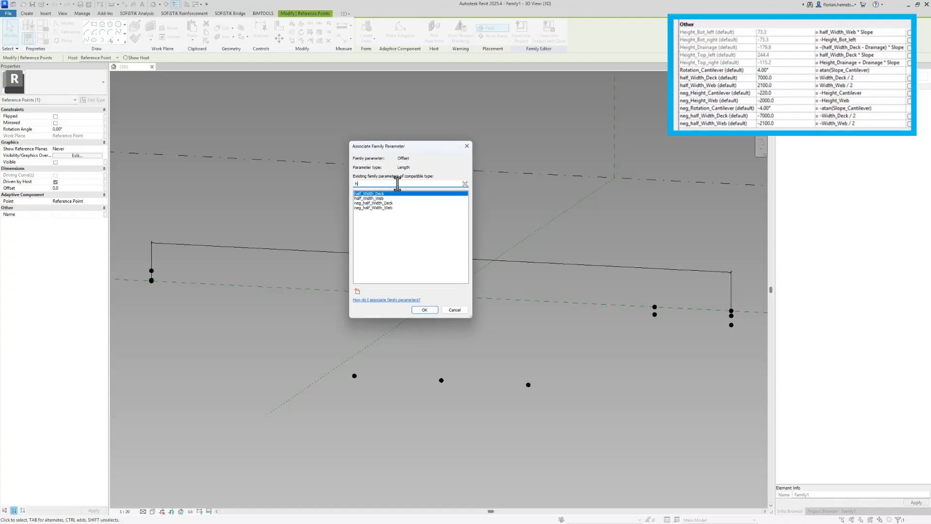
Associate the offsets of the two outer bottom web points with Height_Bot_left on the left and Height_Bot_Right on the right.
text(aleight)
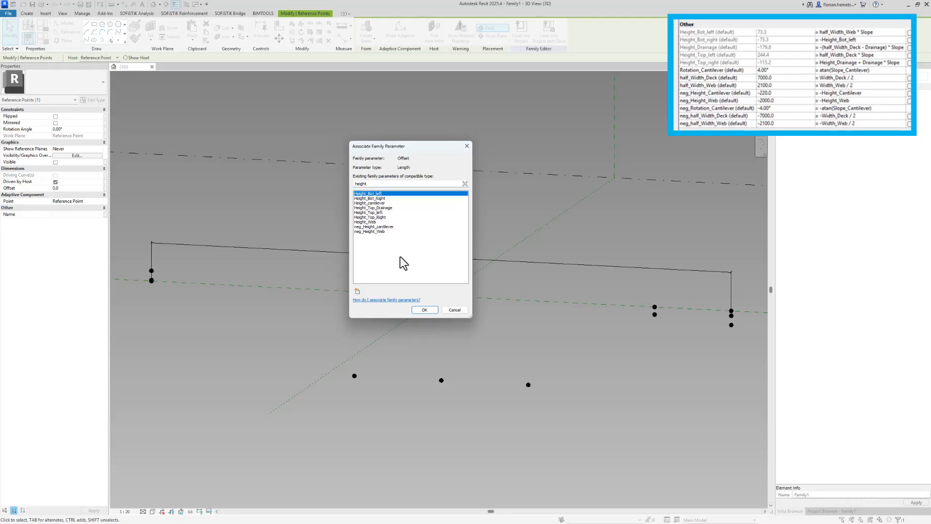
click(424, 309)
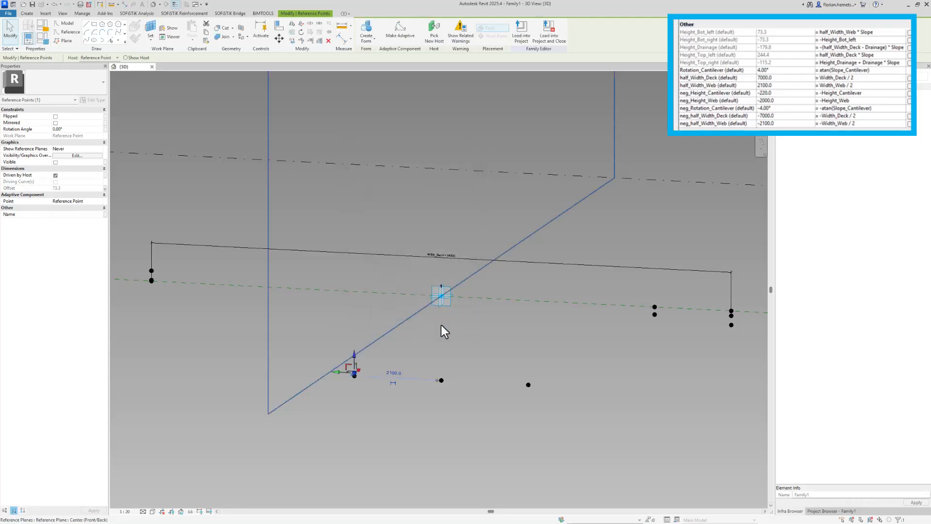
click(528, 384)
click(104, 190)
click(106, 188)
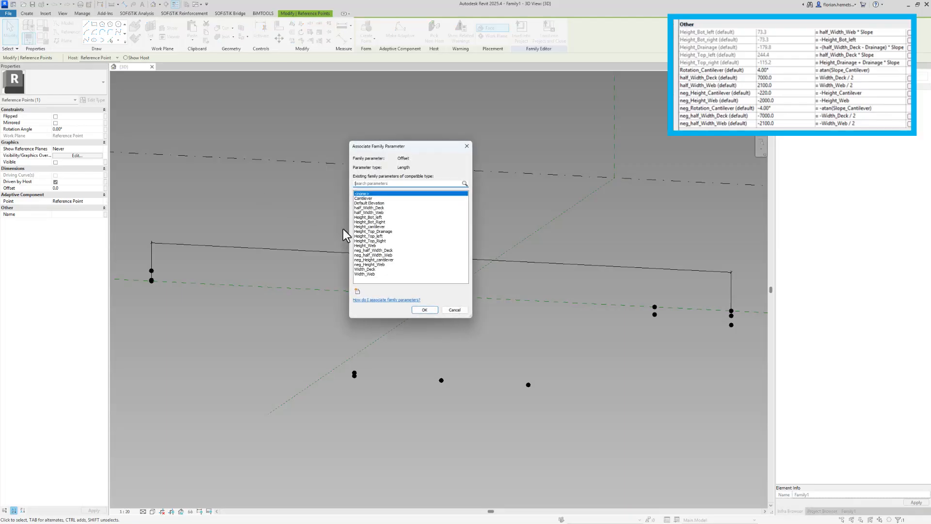
click(386, 183)
text(heigh)
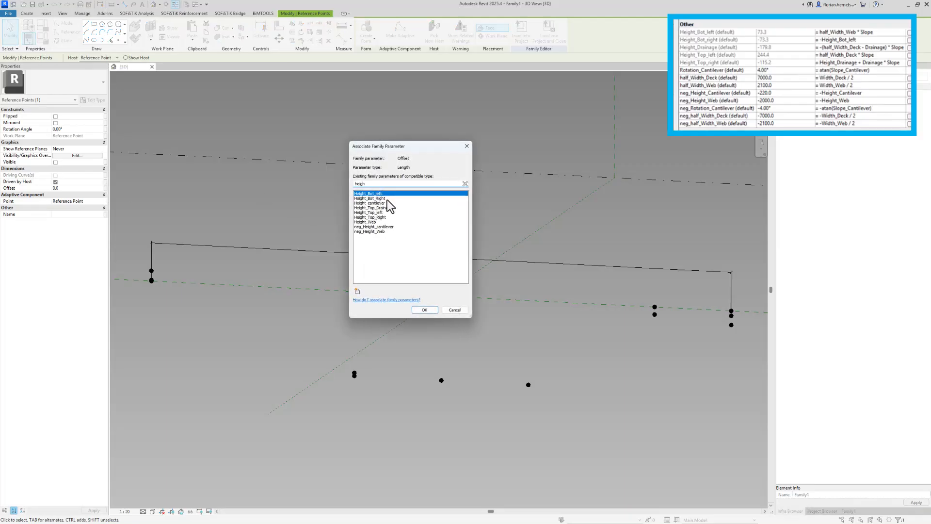
click(387, 199)
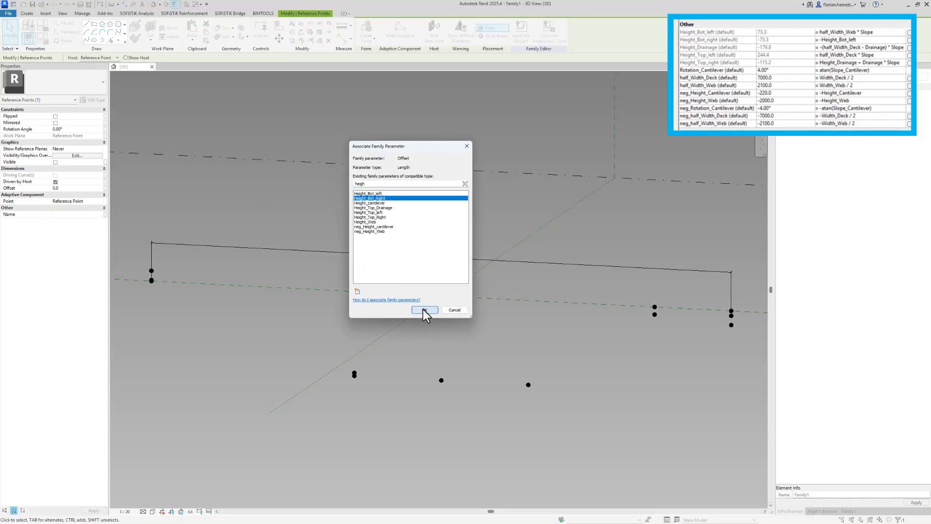
click(423, 309)
click(509, 425)
Set Show Reference Planes to Always for the two newly offset web points at the bottom left and bottom right.
scroll(439, 381, up, 2)
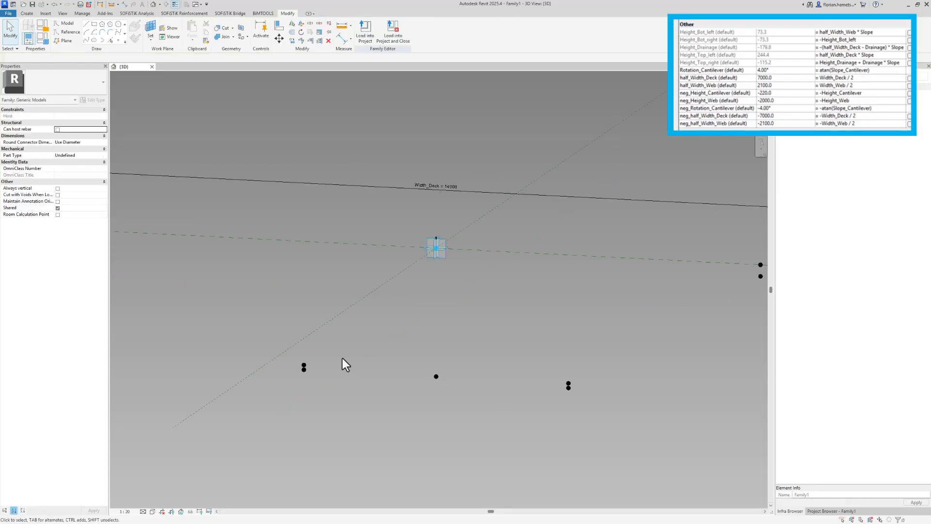
click(306, 366)
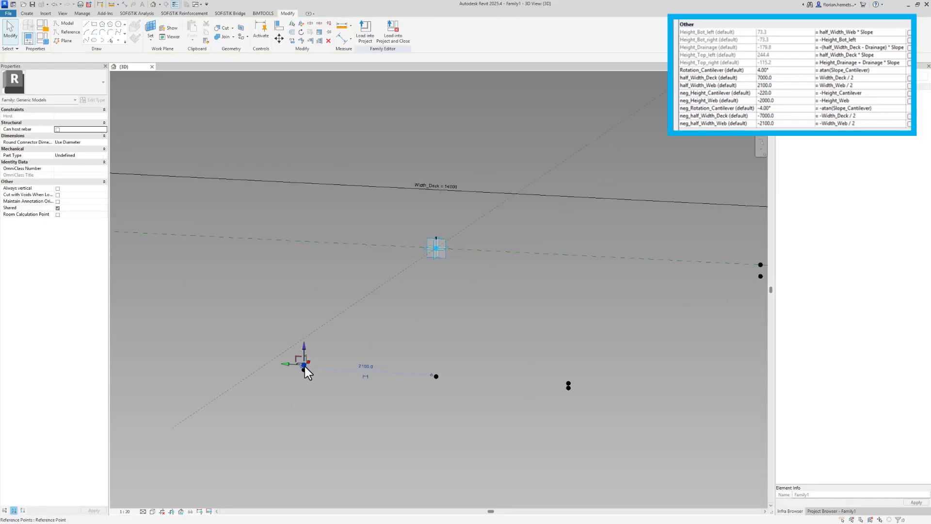
ctrl+click(569, 387)
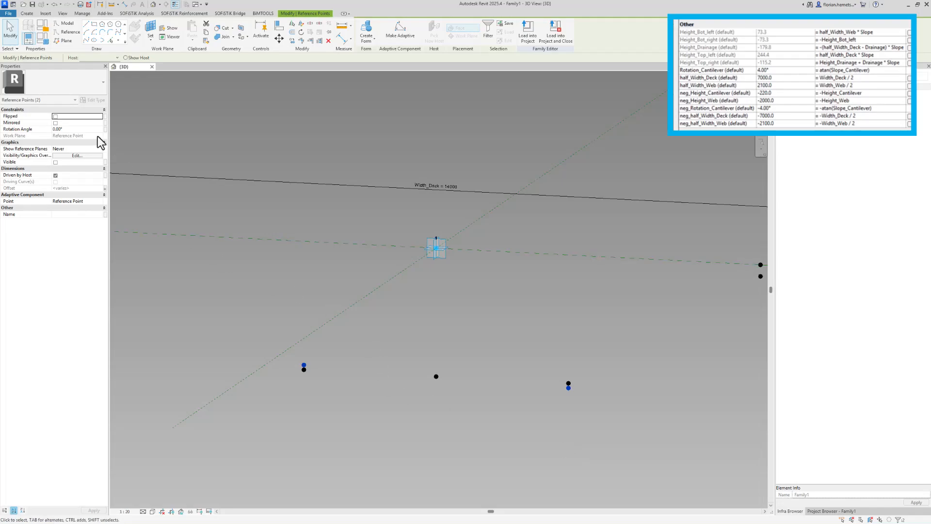
click(101, 148)
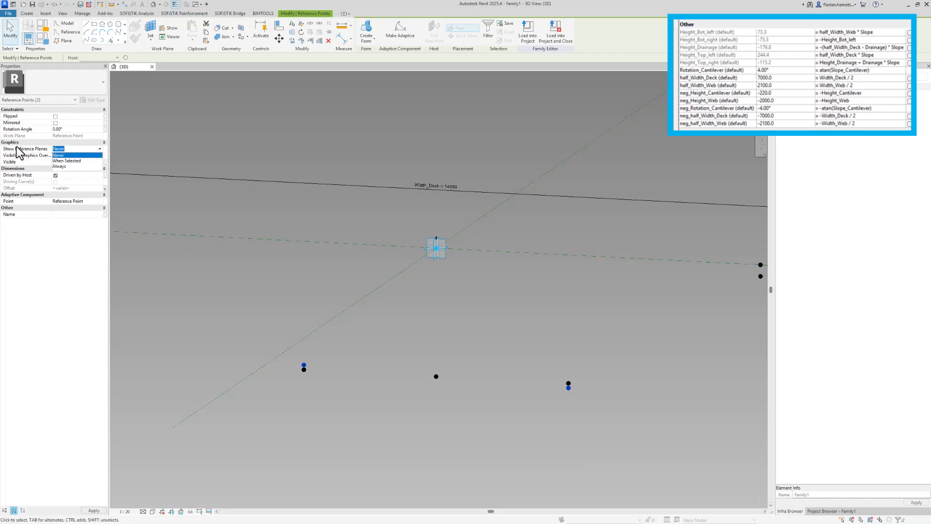
click(68, 166)
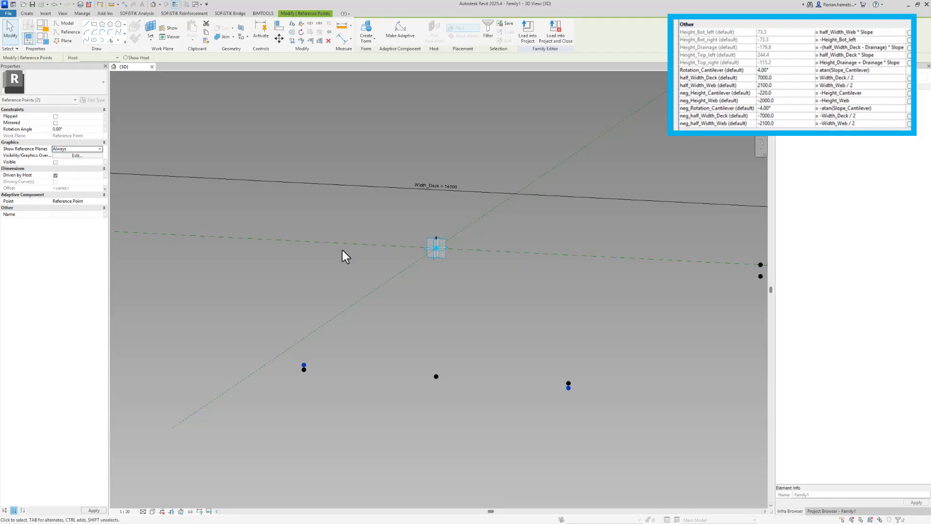
click(426, 304)
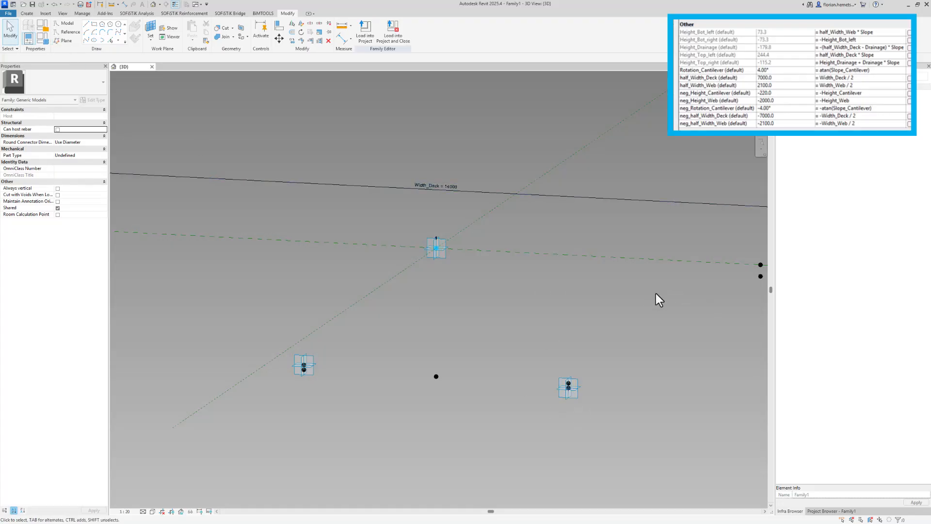
Set Show Reference Planes to Always for the cantilever-height reference points at both outer deck edges.
middle_drag(625, 371, 533, 393)
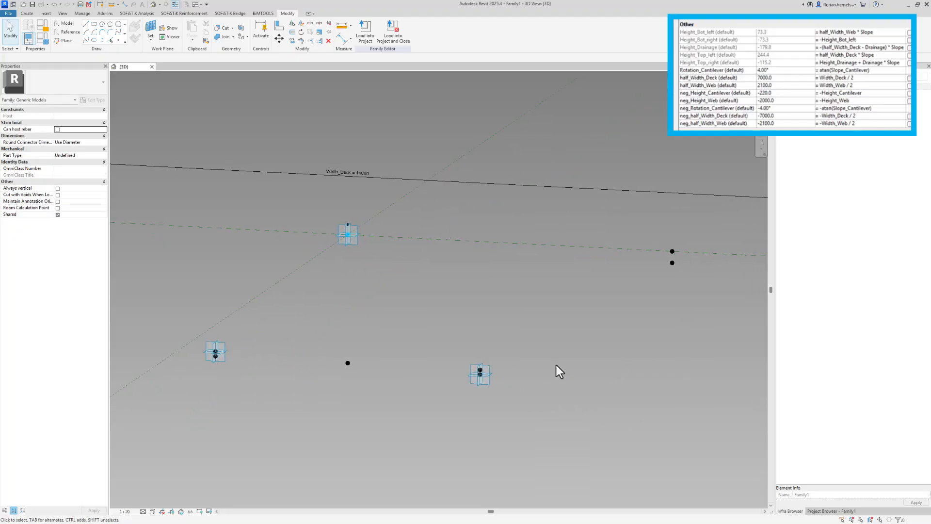
scroll(414, 362, down, 1)
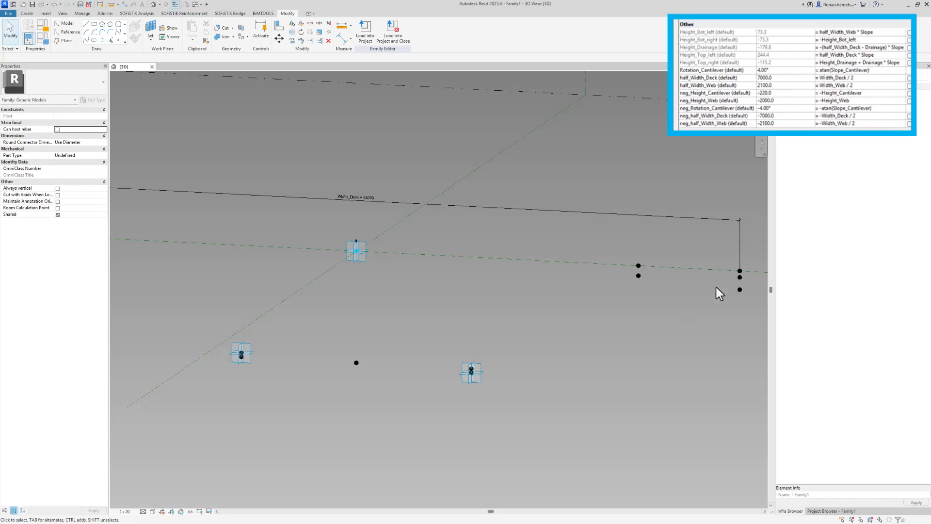
middle_drag(717, 288, 688, 301)
click(671, 299)
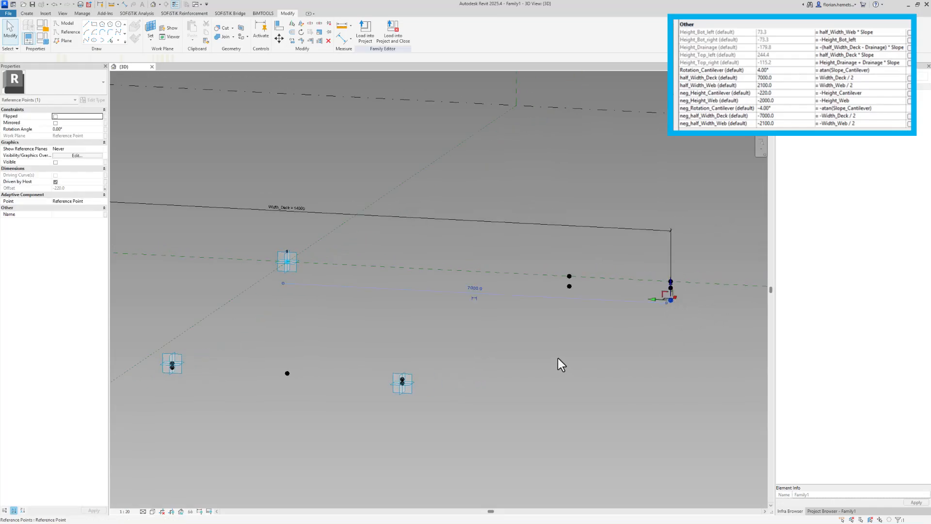
scroll(665, 371, down, 1)
middle_drag(322, 327, 518, 337)
scroll(286, 274, up, 3)
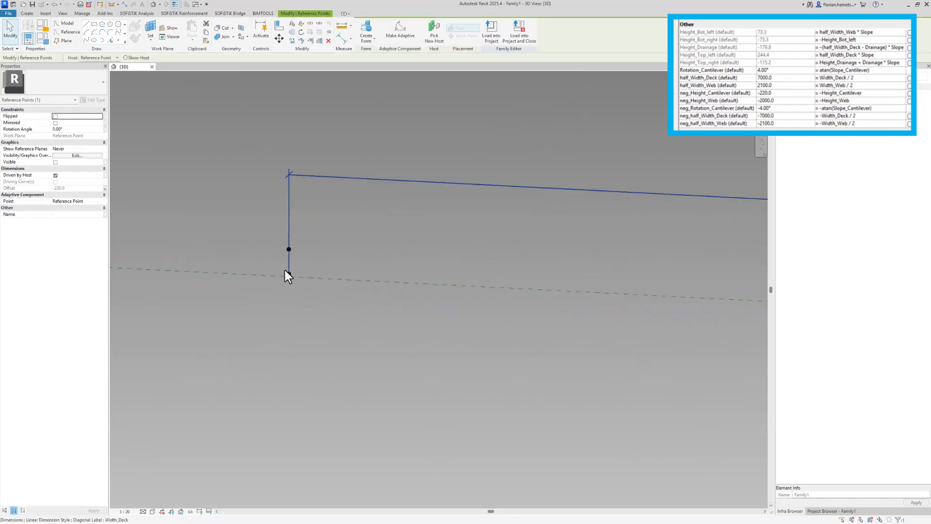
scroll(285, 272, up, 2)
click(293, 279)
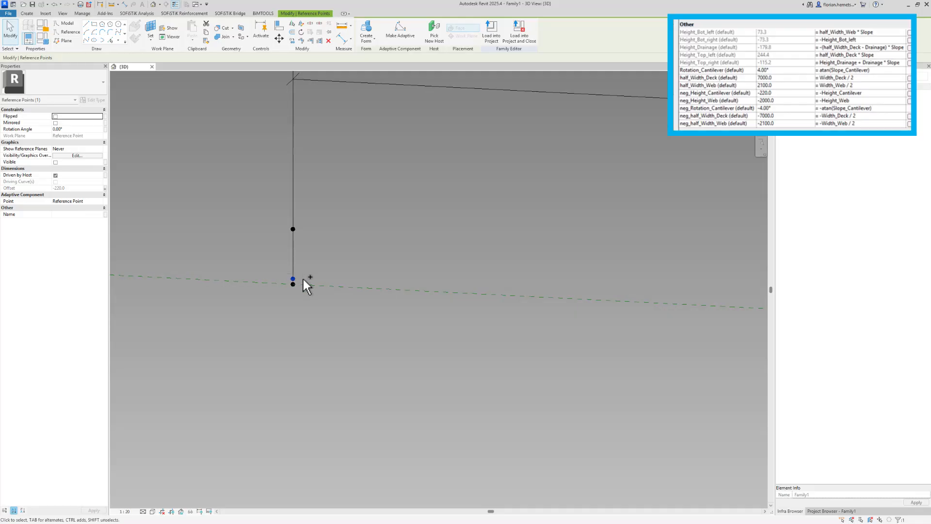
ctrl+click(303, 279)
click(101, 150)
click(101, 150)
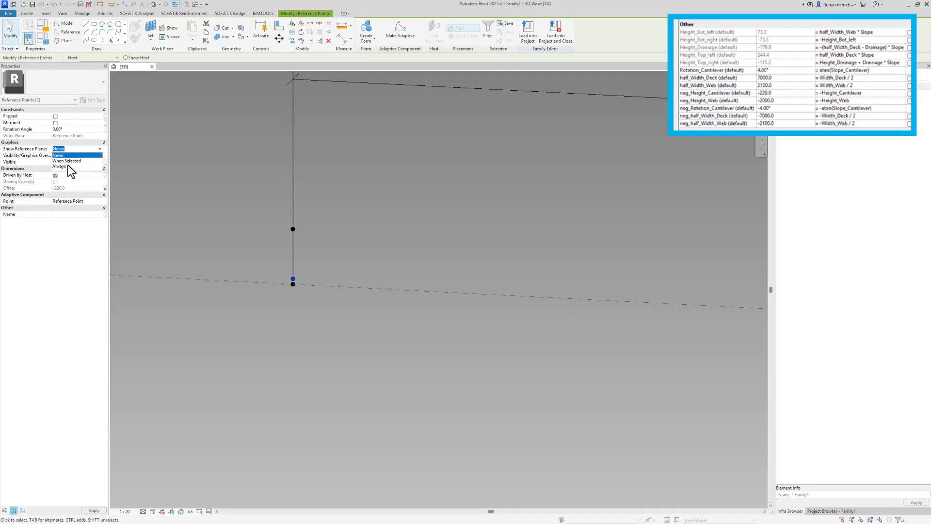
click(68, 164)
scroll(219, 254, down, 1)
scroll(219, 254, down, 5)
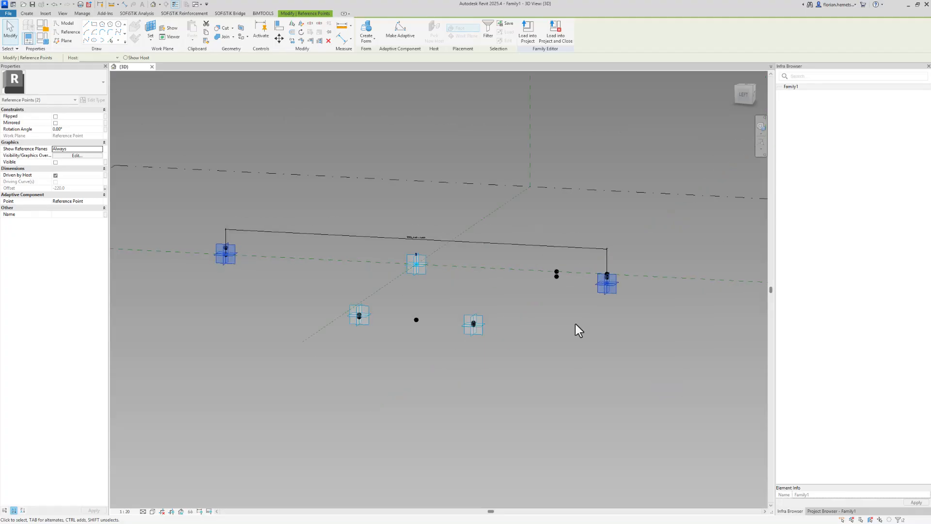
Check which family parameter drives the offset of the two cantilever edge points, leaving the association as it is.
scroll(593, 306, up, 2)
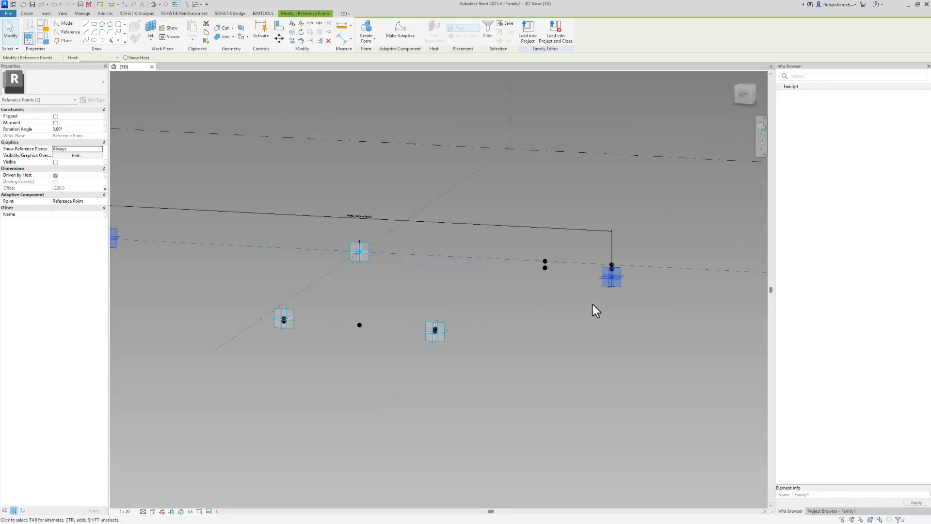
click(105, 189)
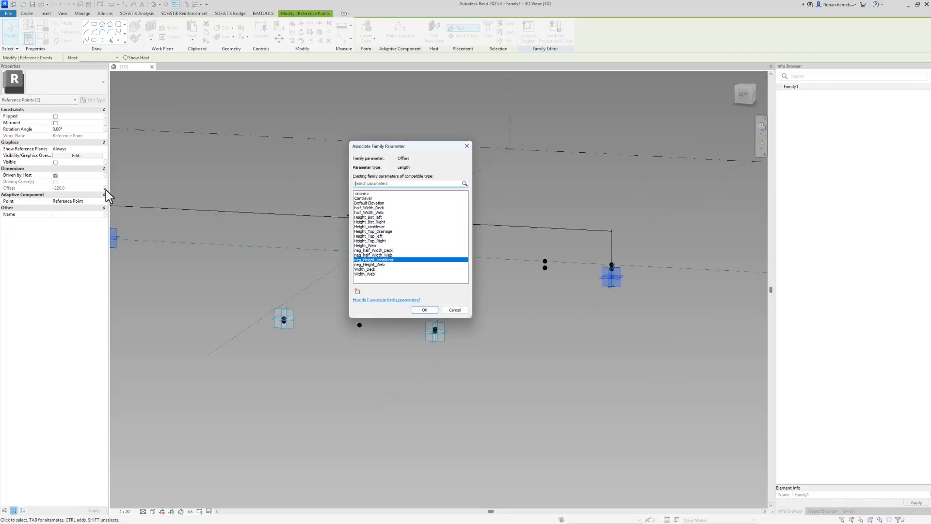
click(456, 310)
key(Escape)
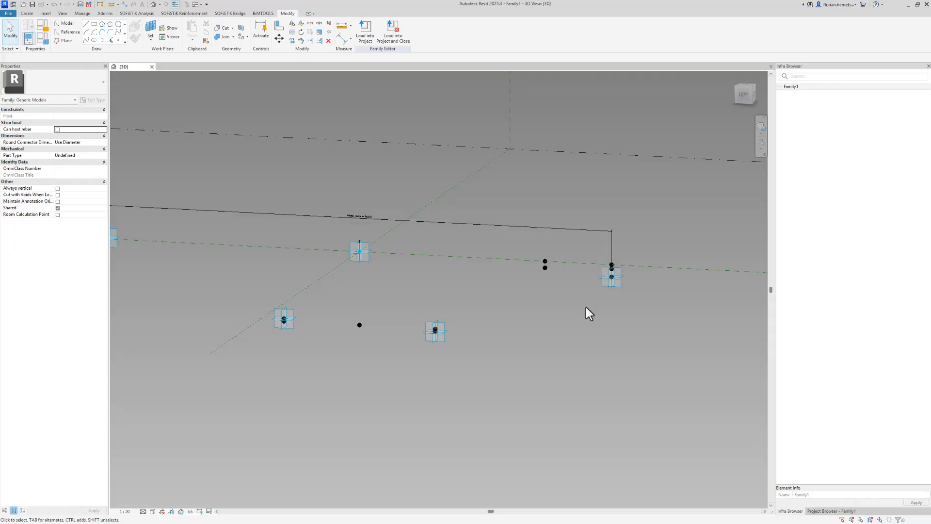
Set the right cantilever edge point's reference plane as the work plane and place a new reference point at its centre.
click(622, 286)
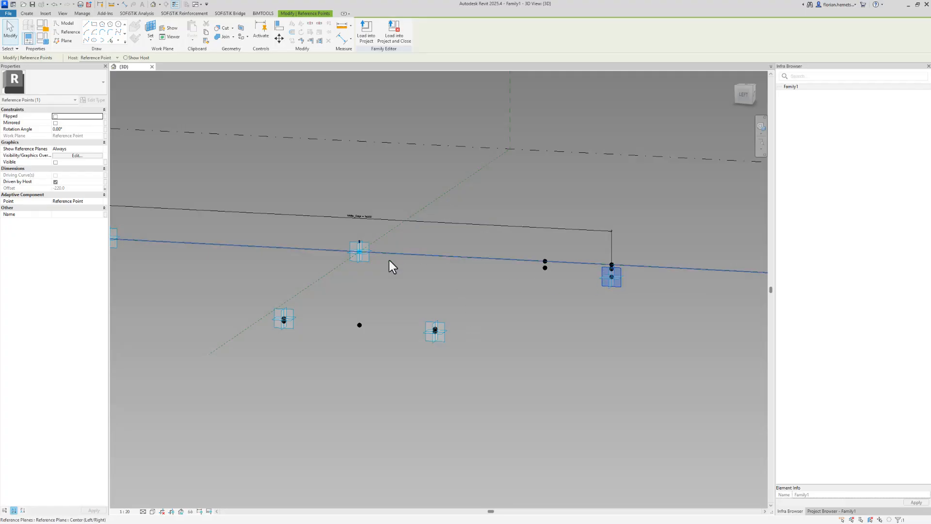
click(420, 295)
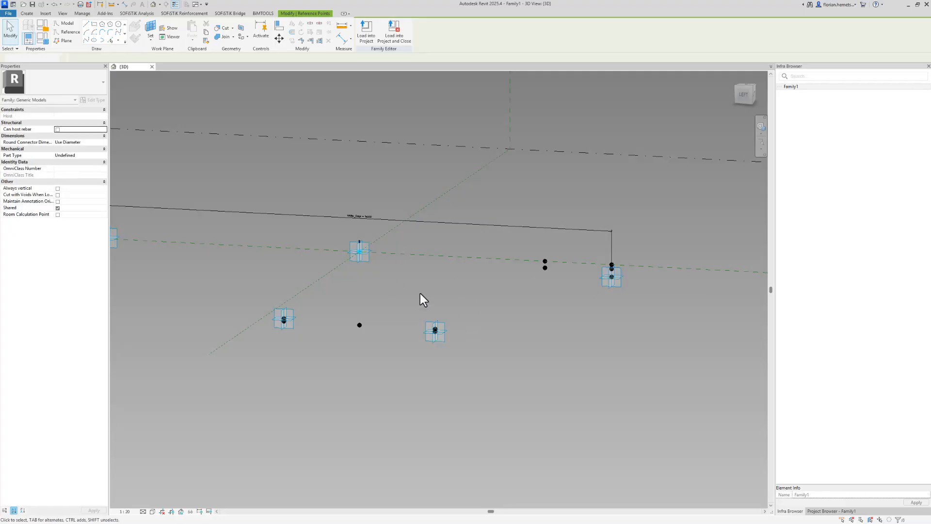
click(150, 29)
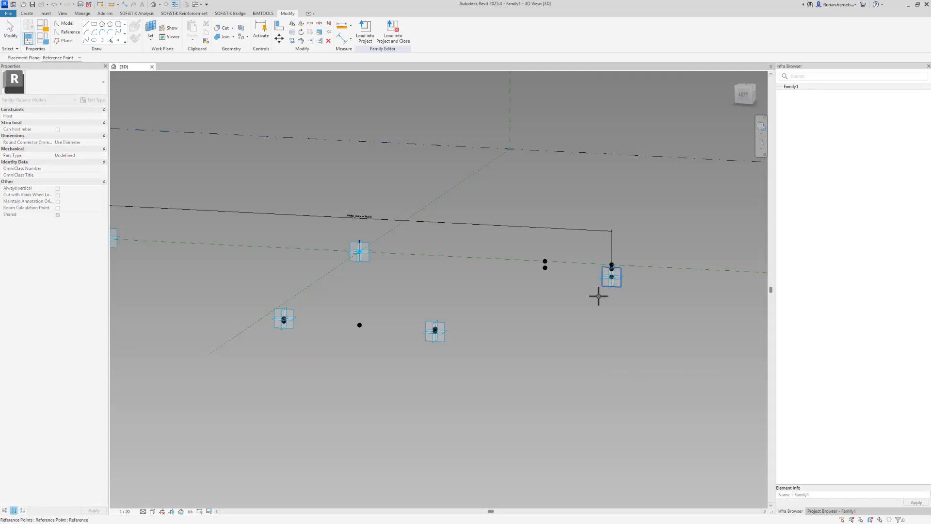
click(623, 286)
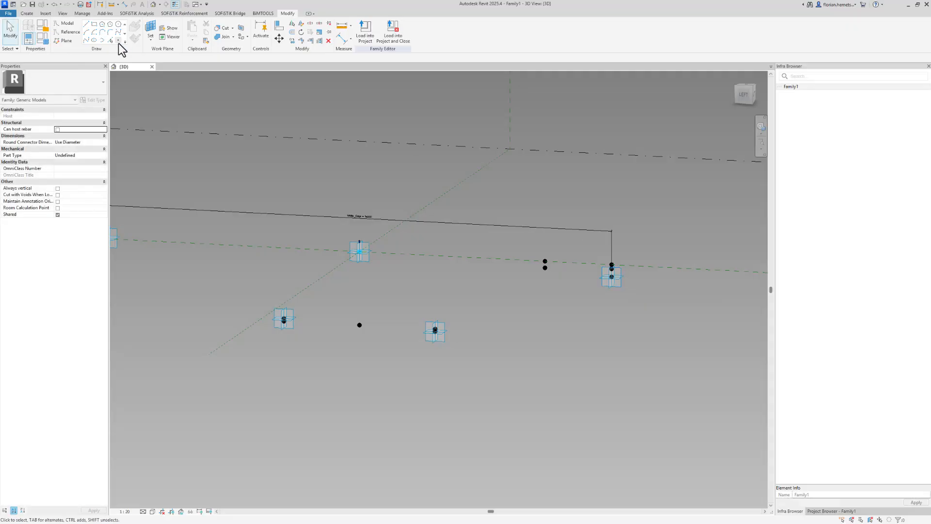
click(117, 40)
click(617, 278)
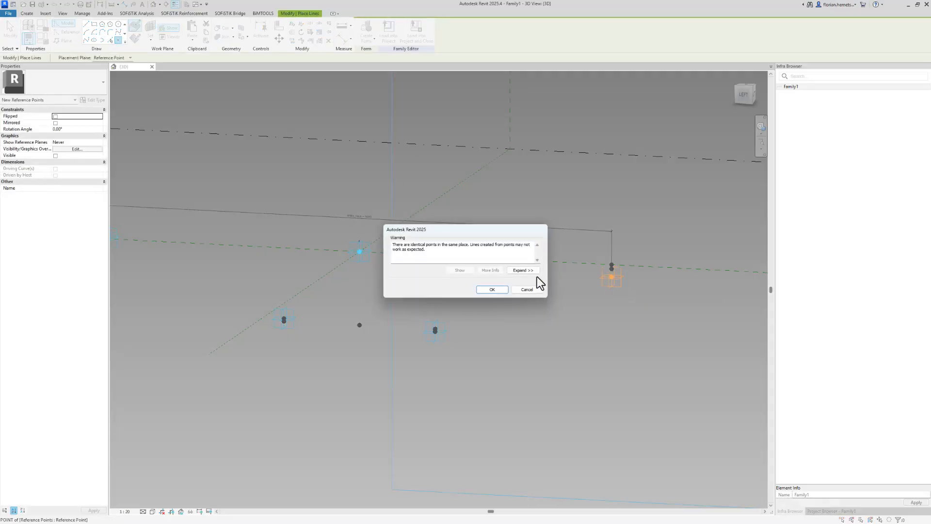
click(505, 293)
key(Escape)
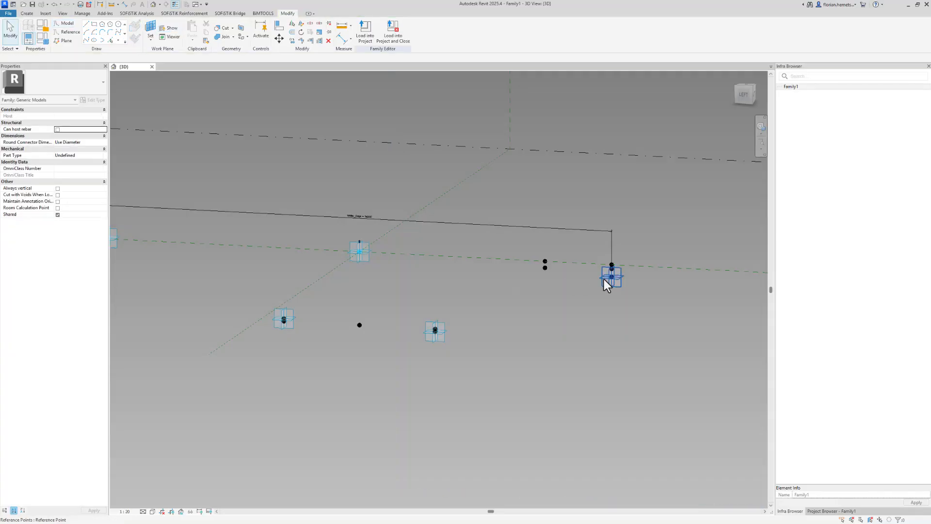
Set the new right-edge reference point to always show its reference planes and give it a 10° rotation angle.
click(610, 278)
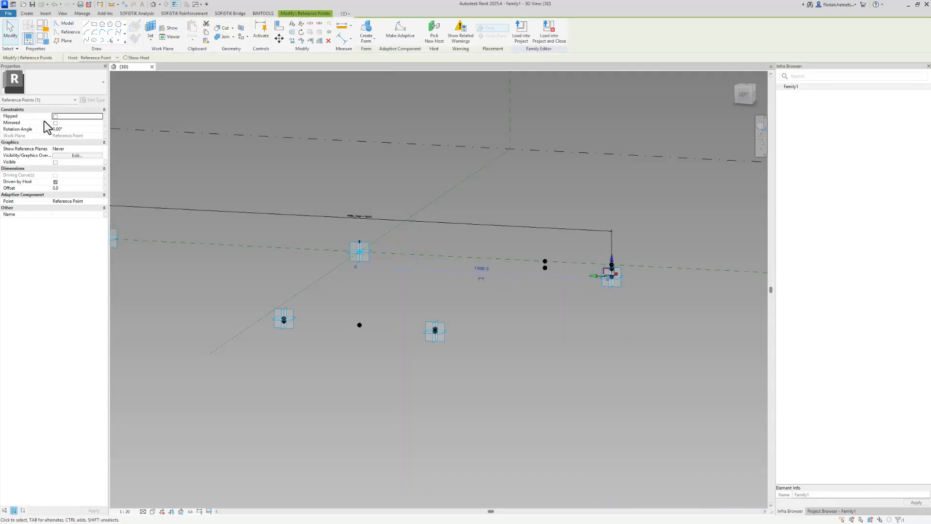
click(100, 149)
click(66, 166)
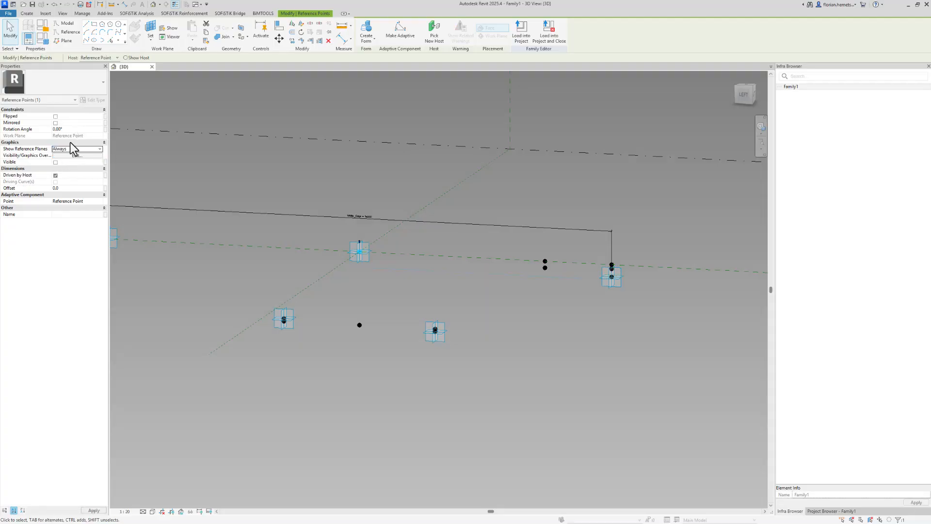
click(612, 273)
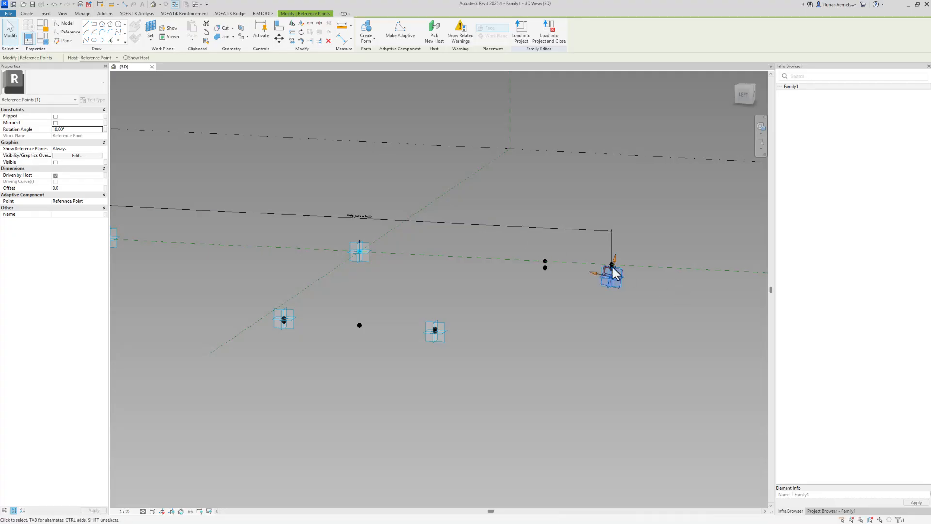
Inspect the overlapping rotated point and its host point at the right deck edge by selecting each one.
scroll(630, 293, up, 5)
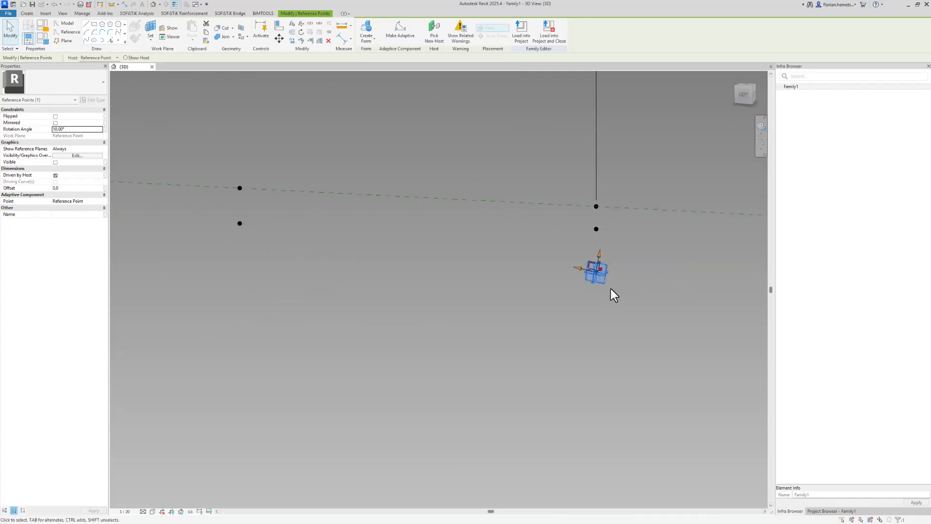
key(Tab)
click(602, 277)
click(596, 280)
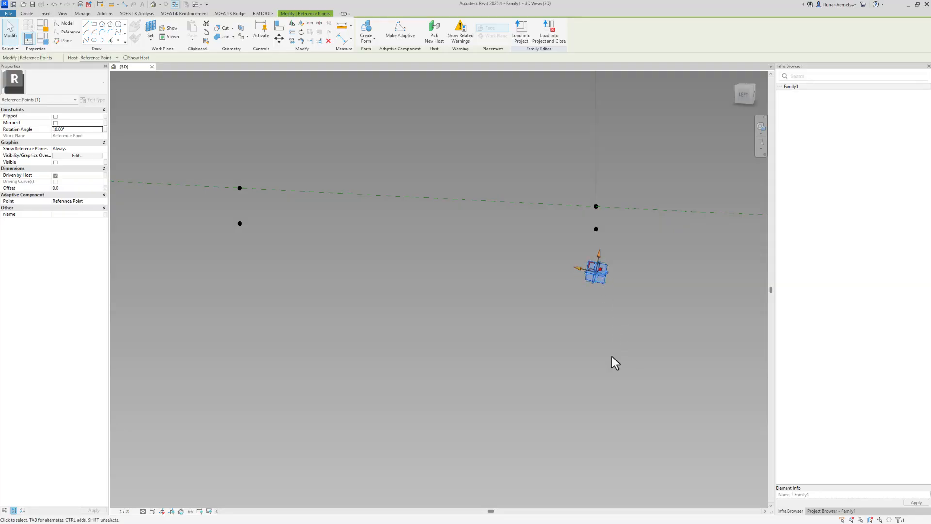
click(592, 284)
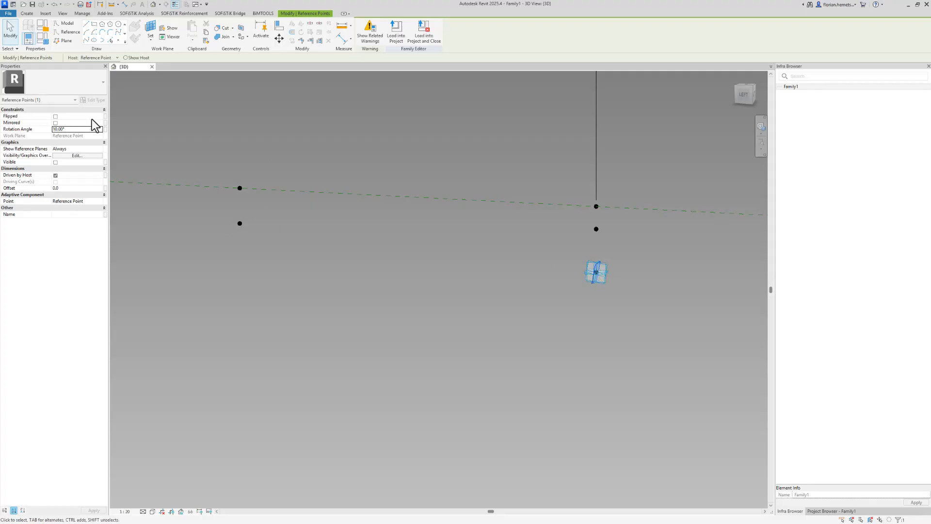
click(412, 236)
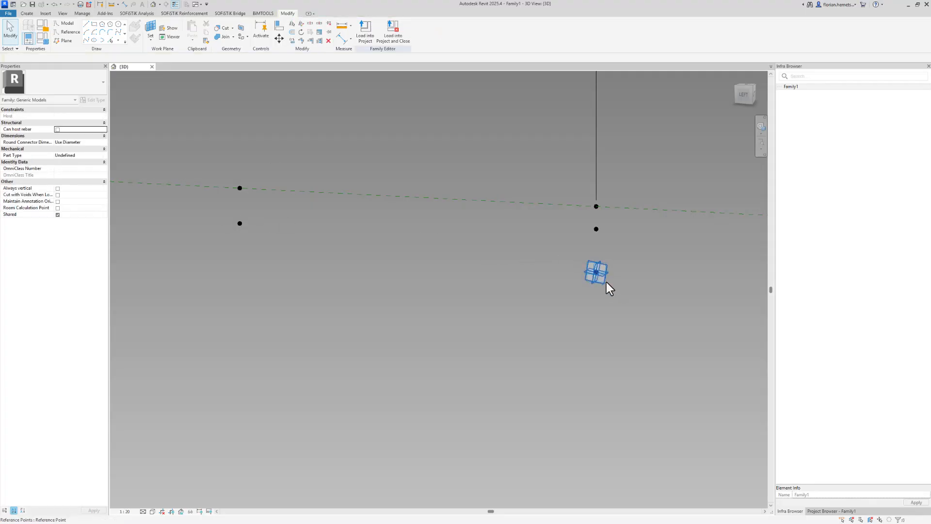
click(606, 281)
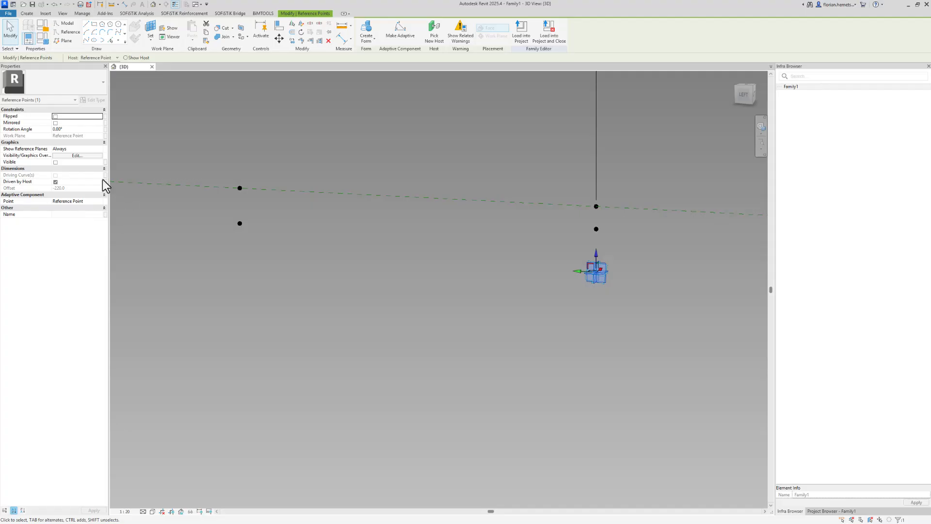
Set the right cantilever edge's host point to never show its reference planes.
click(101, 148)
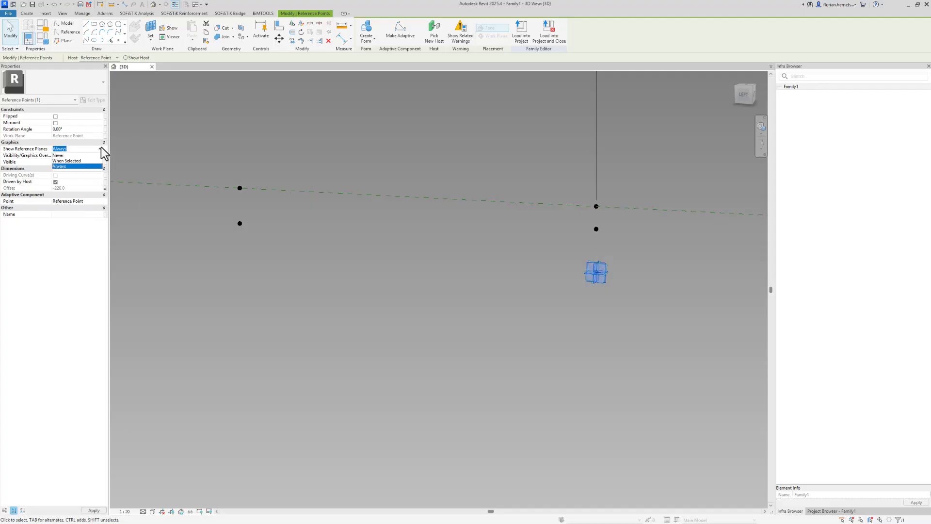
click(100, 149)
click(99, 149)
click(79, 156)
scroll(558, 248, down, 5)
middle_drag(526, 326, 579, 320)
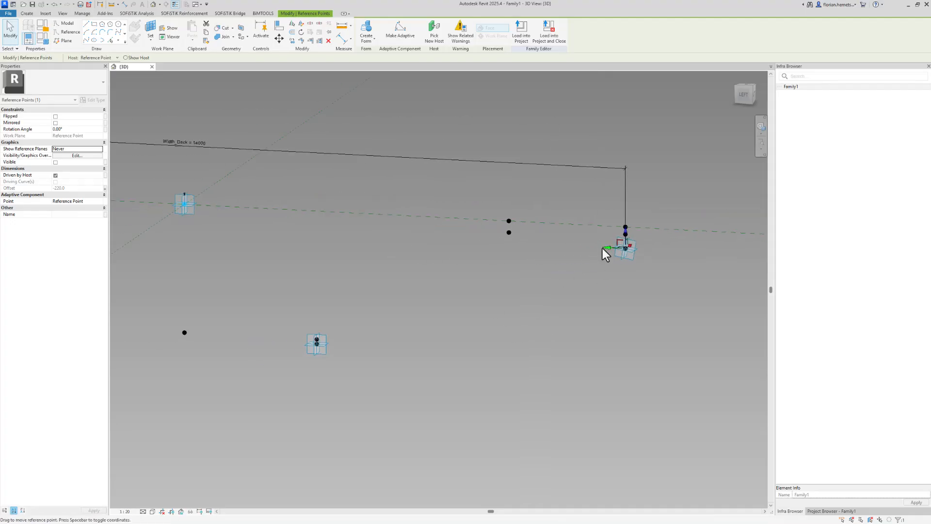
click(308, 376)
Set the lower-right point's reference plane as the work plane and place a new reference point at its centre.
click(150, 29)
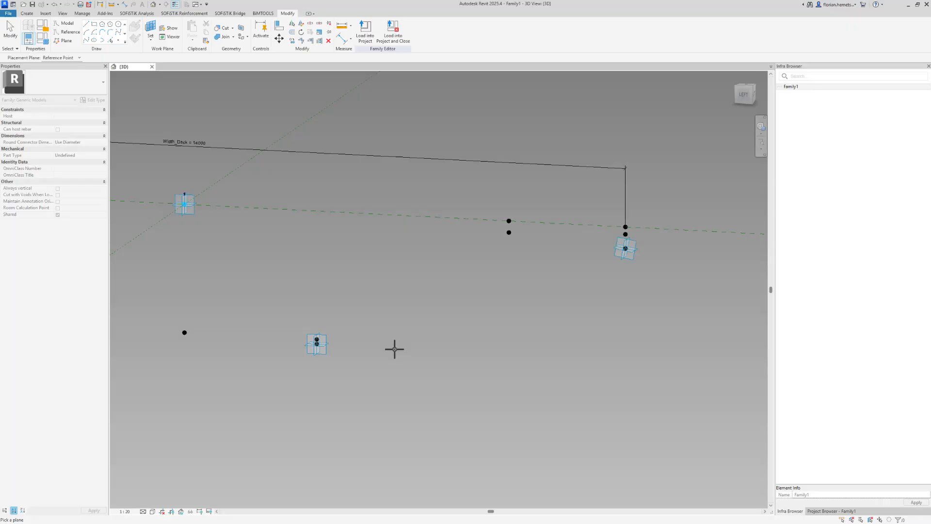
click(319, 346)
click(117, 41)
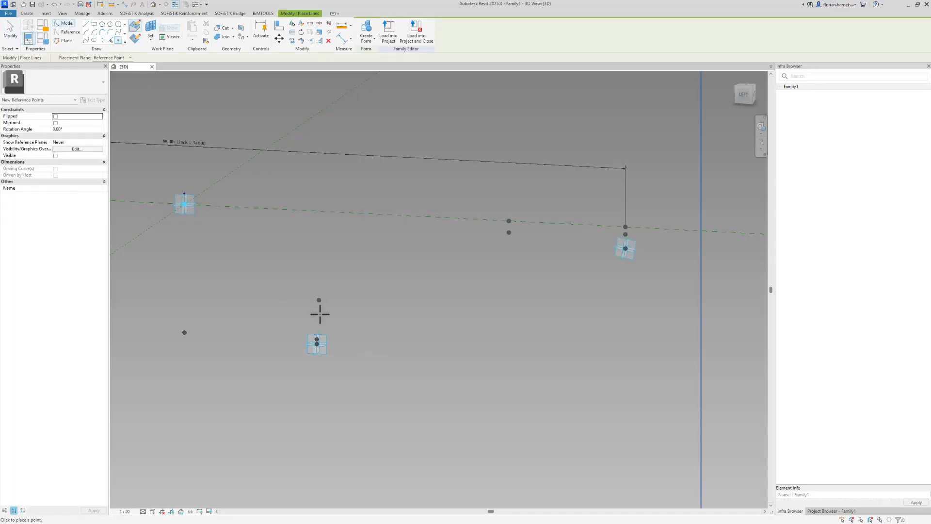
click(316, 343)
click(493, 290)
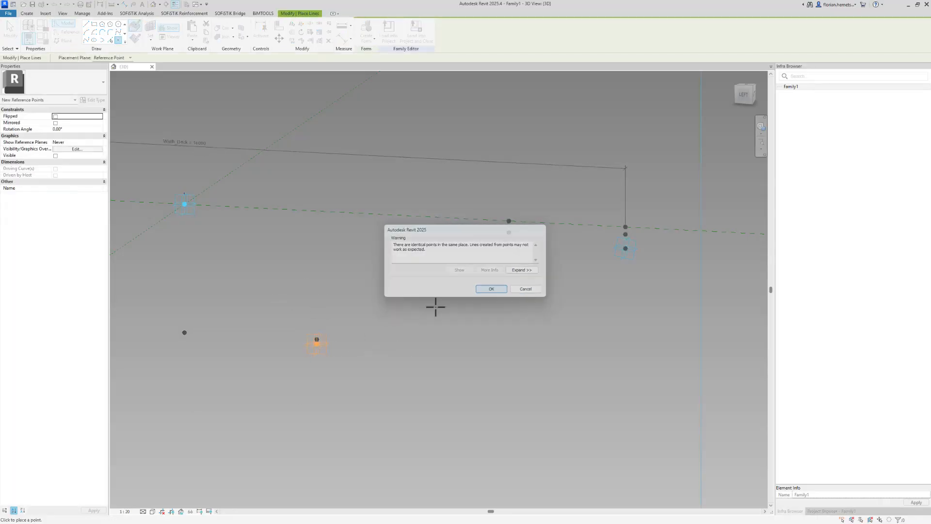
Set the lower-left point's reference plane as the work plane and place a new reference point at its centre.
middle_drag(353, 366, 615, 385)
click(153, 30)
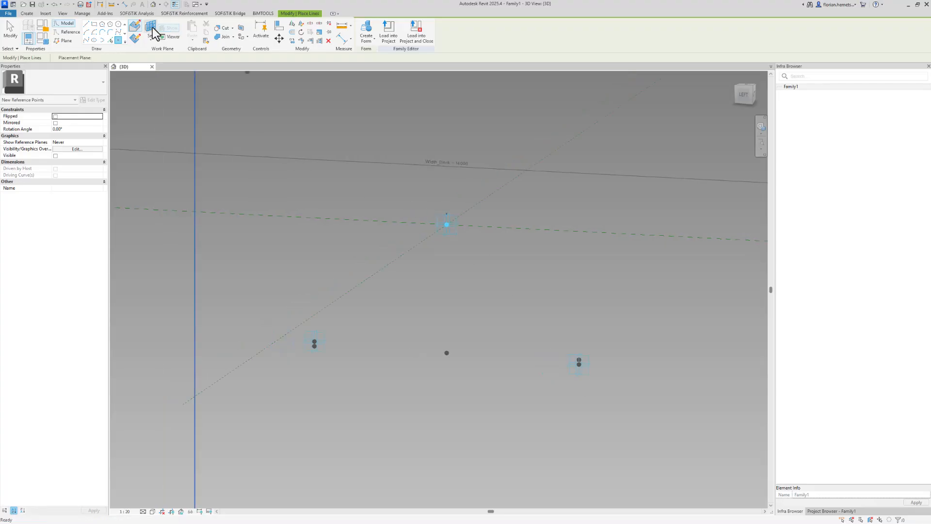
click(316, 343)
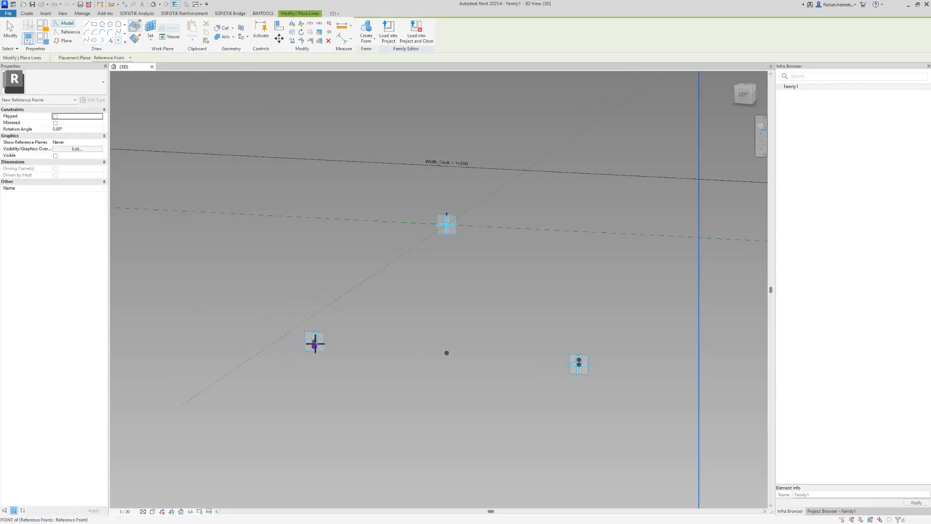
scroll(315, 344, up, 1)
click(316, 344)
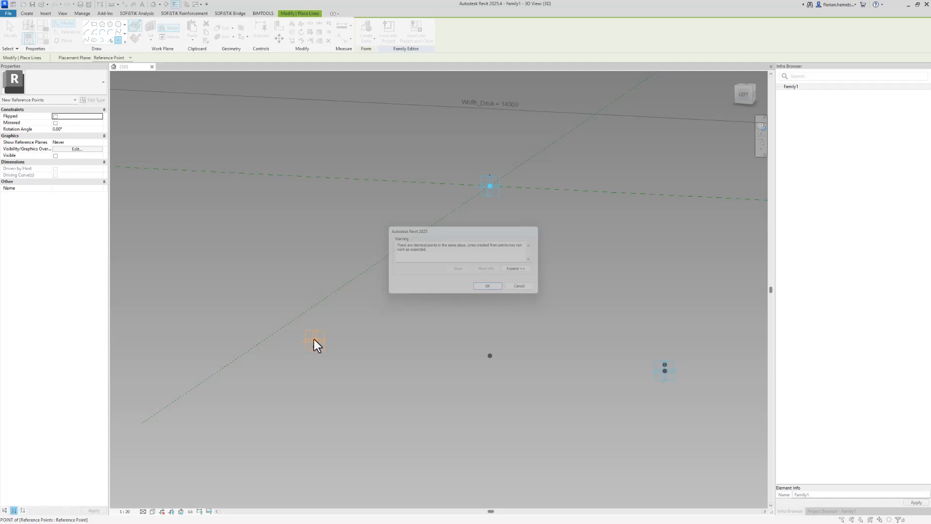
click(495, 288)
Host a new reference point on the left cantilever edge point, using that point's reference plane as the work plane.
scroll(206, 235, down, 2)
middle_drag(206, 234, 453, 304)
scroll(141, 65, down, 1)
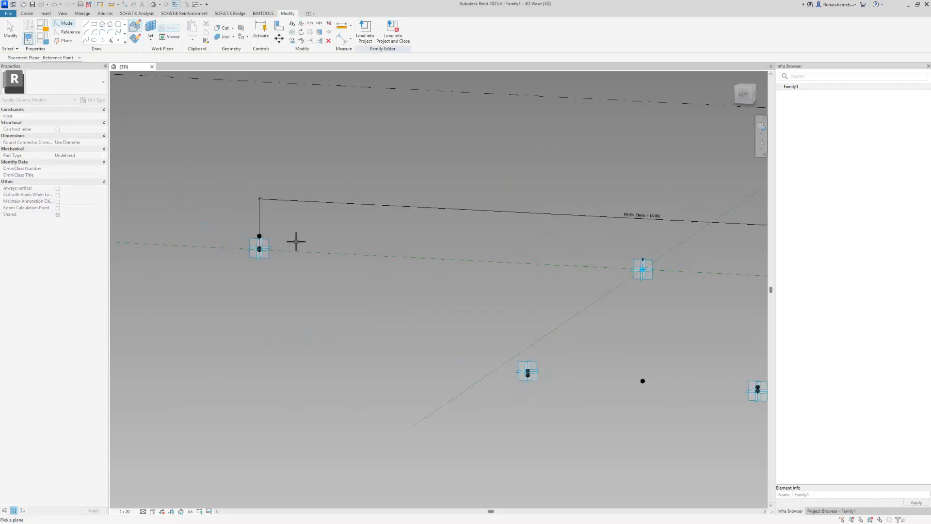
click(259, 249)
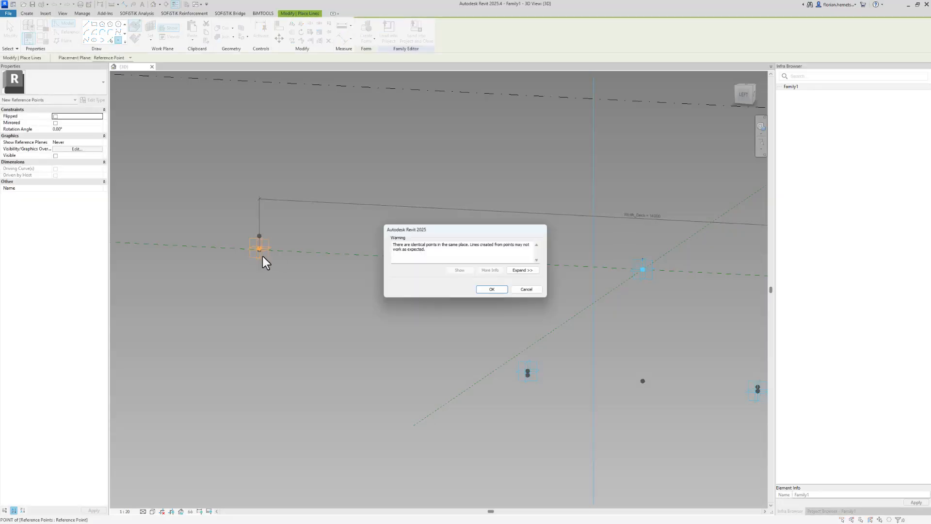
click(491, 288)
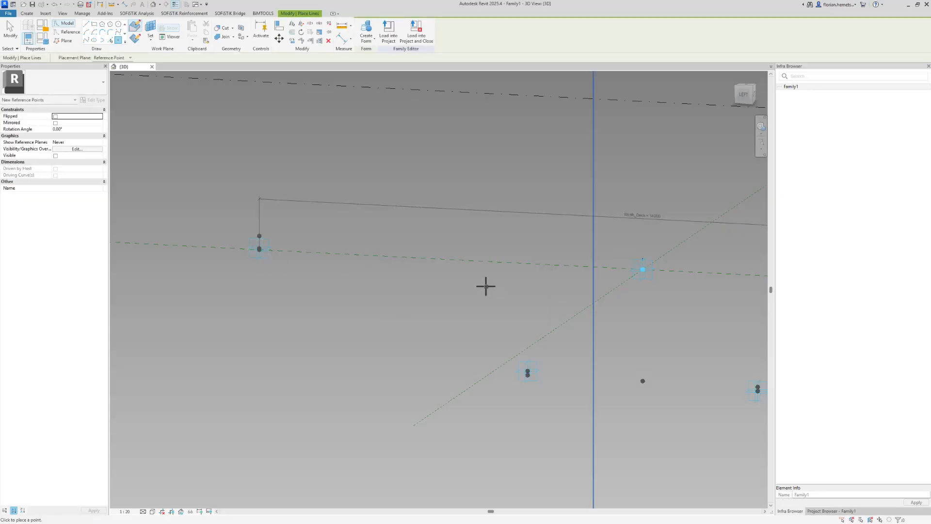
key(Escape)
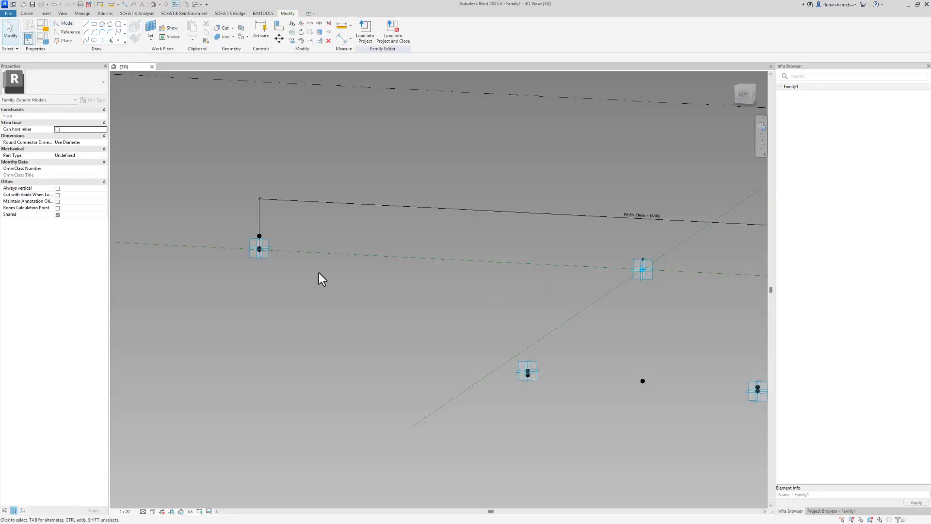
Inspect the properties of the new hosted points at the left deck edge and at both lower corners.
click(266, 251)
scroll(259, 250, up, 4)
key(Escape)
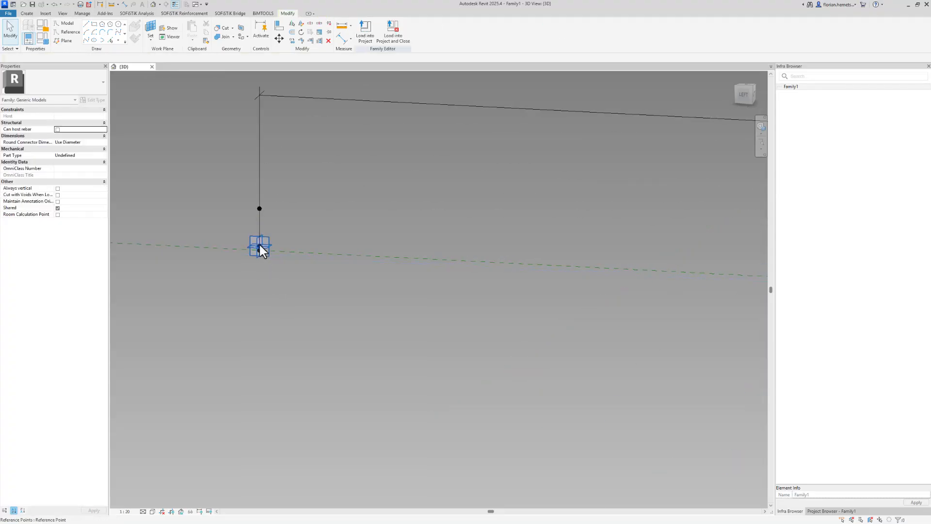
click(259, 247)
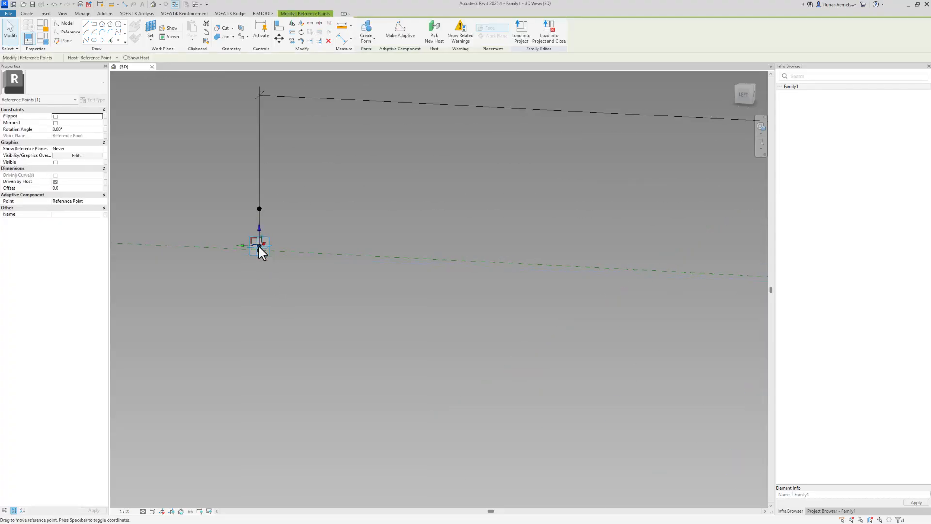
scroll(176, 193, down, 3)
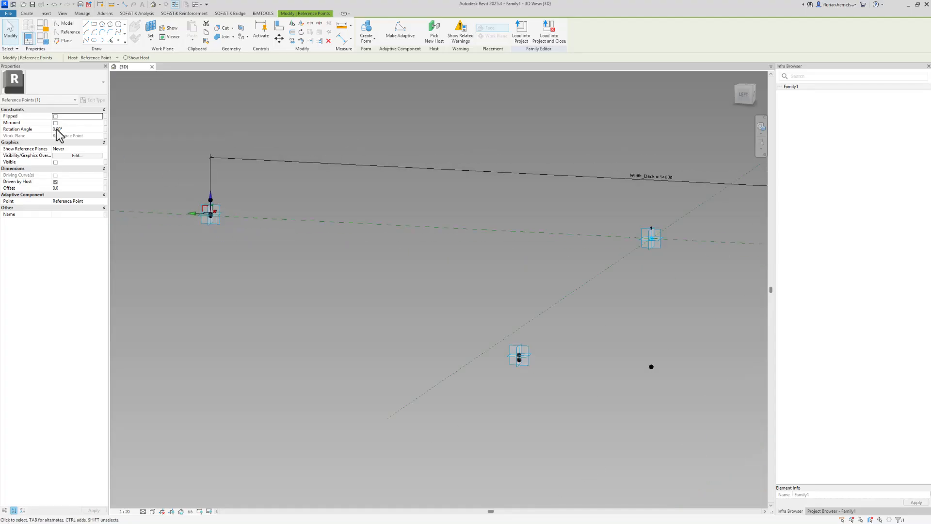
scroll(492, 352, up, 2)
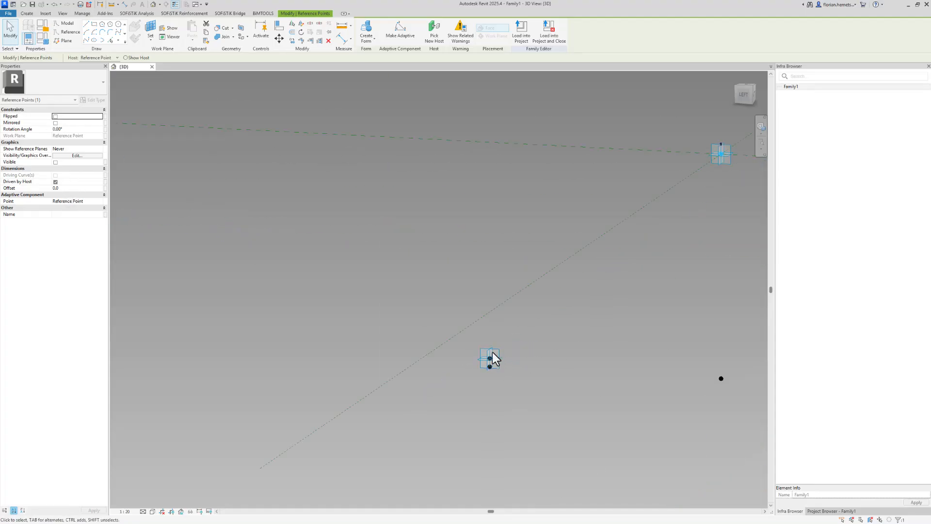
click(491, 359)
scroll(257, 262, down, 5)
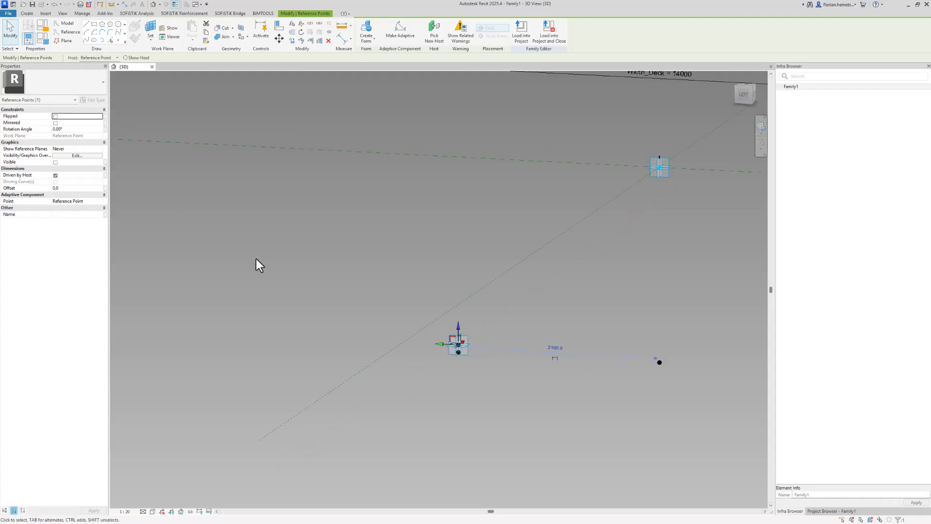
scroll(548, 310, up, 3)
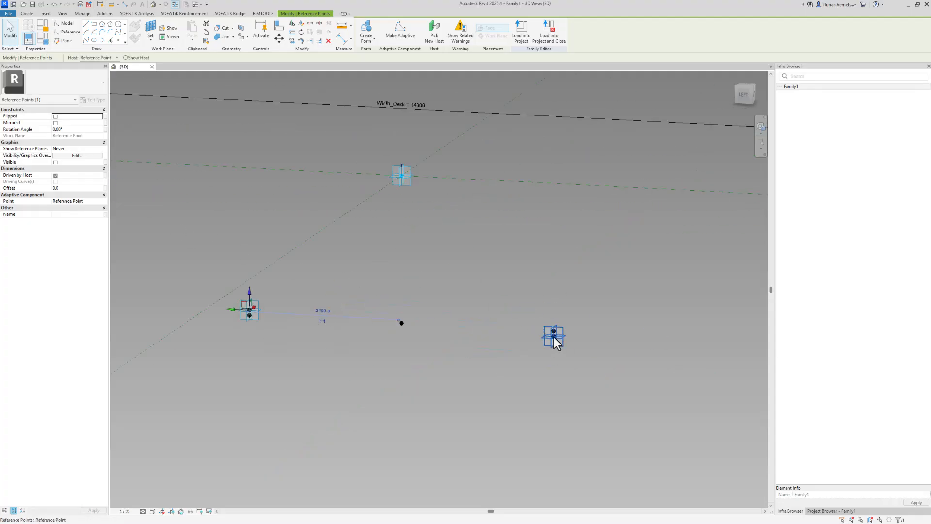
click(553, 337)
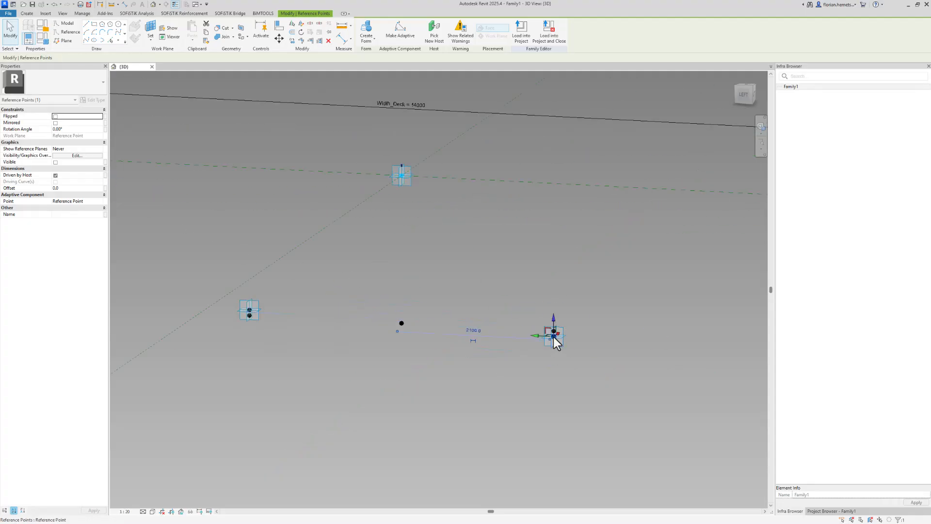
click(360, 291)
scroll(429, 295, down, 2)
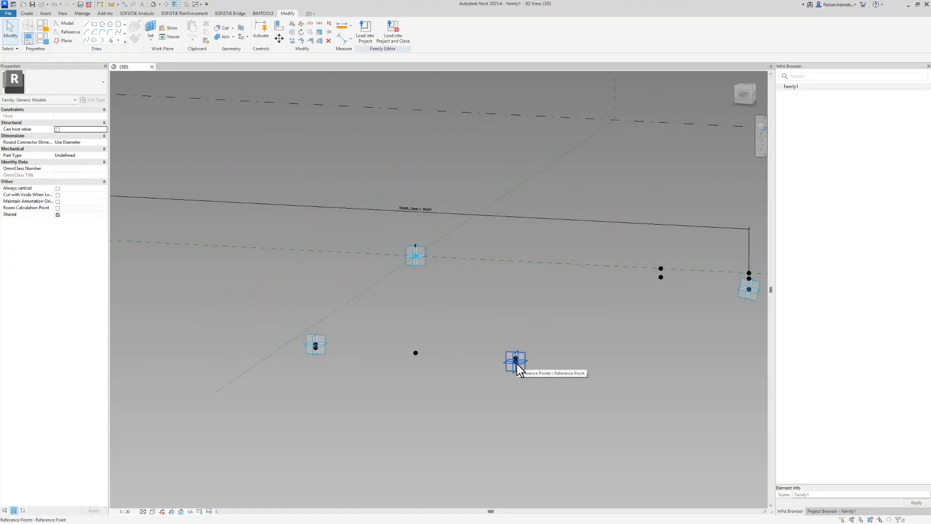
scroll(519, 359, up, 2)
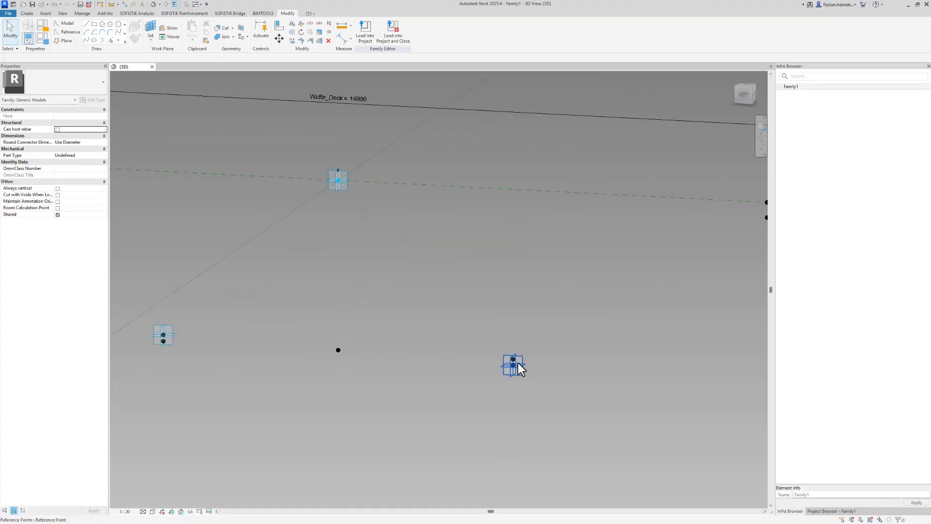
Give the two new lower-corner points a 60° rotation angle and always show their reference planes.
click(515, 364)
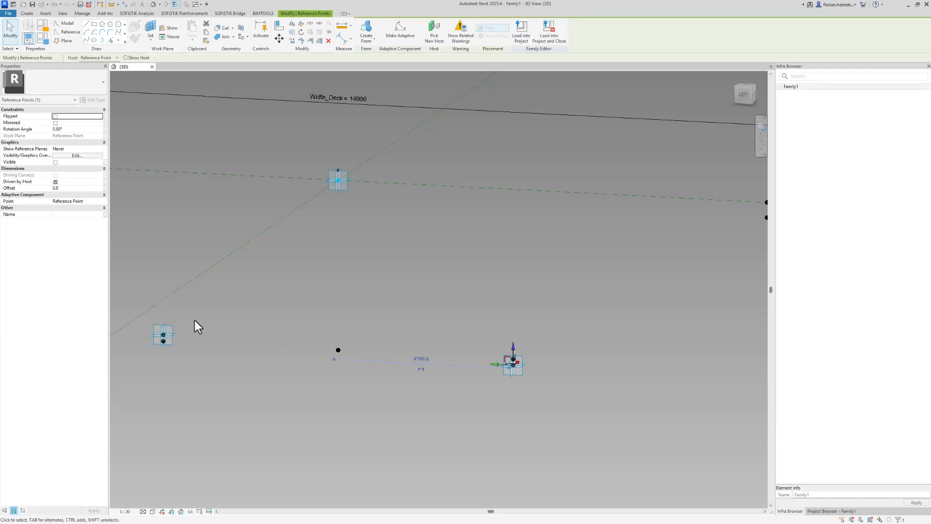
ctrl+click(162, 334)
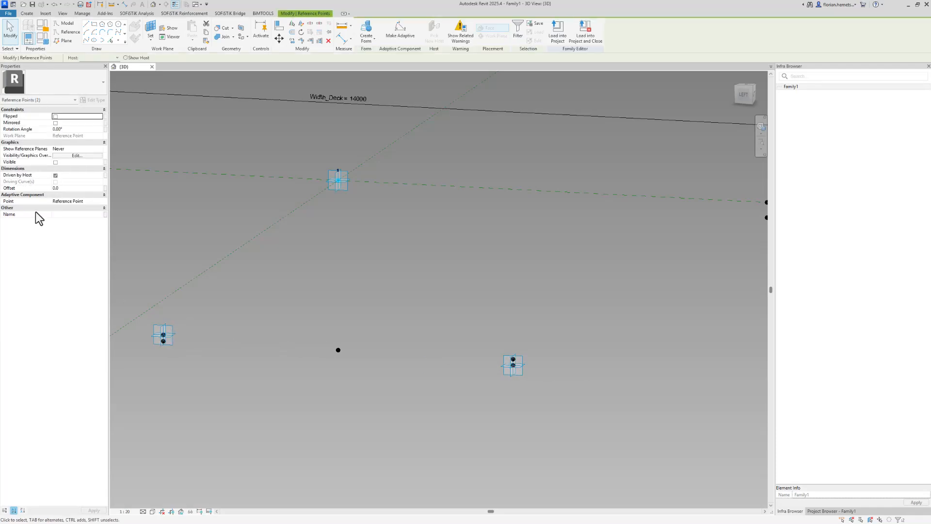
click(74, 129)
text(60)
click(97, 151)
click(59, 166)
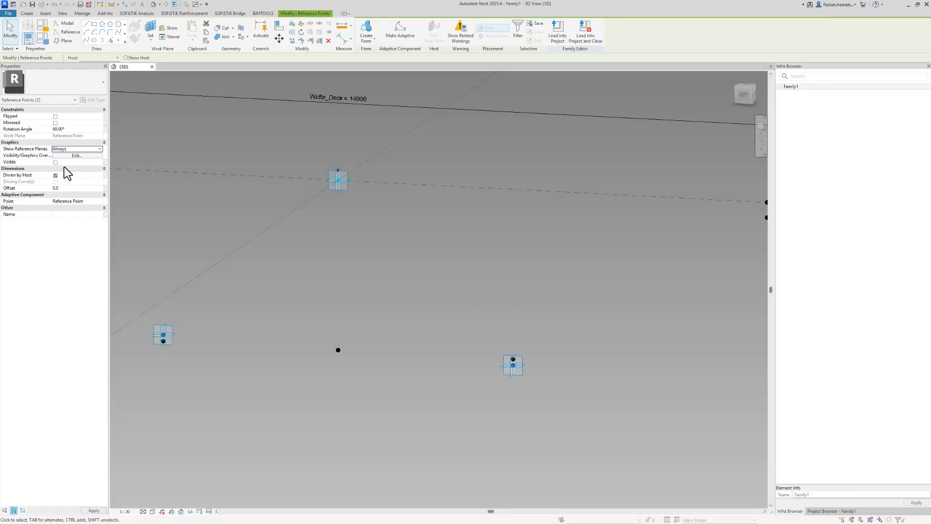
Set the rotation angle of the new lower-right point to 120°.
click(527, 368)
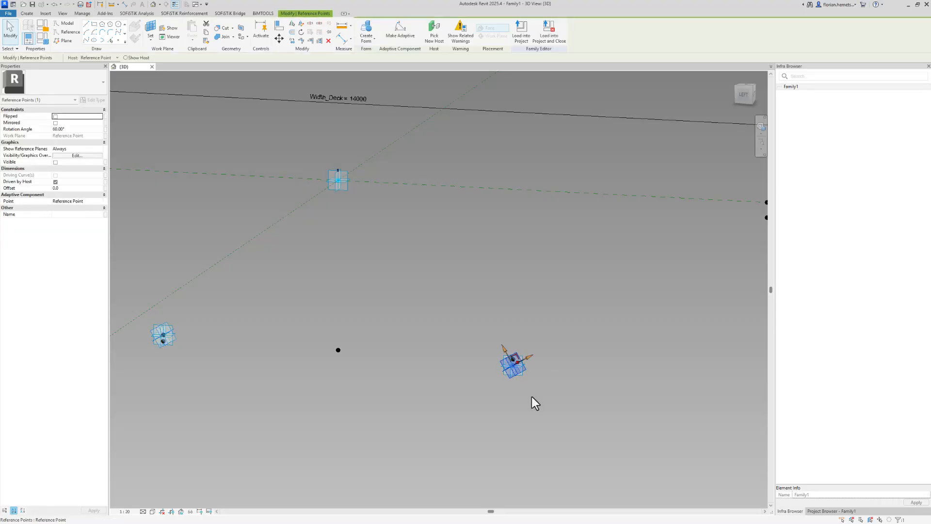
scroll(532, 398, down, 1)
shift+middle_drag(516, 415, 560, 403)
scroll(518, 371, up, 1)
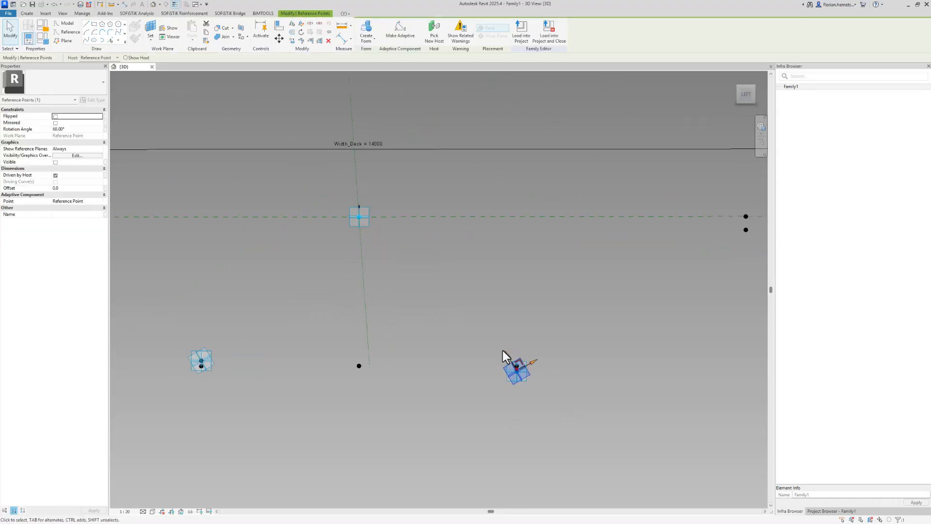
click(210, 364)
middle_drag(288, 423, 358, 417)
click(591, 369)
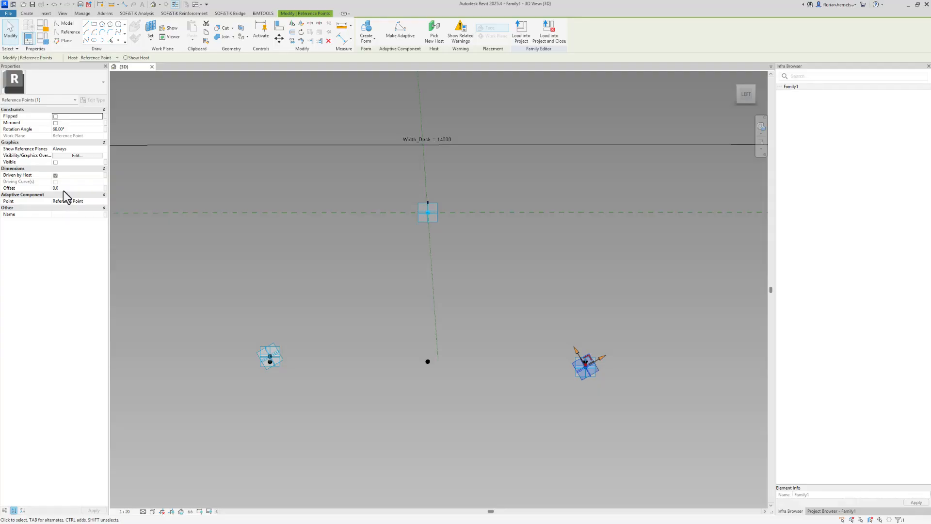
click(77, 129)
text(12)
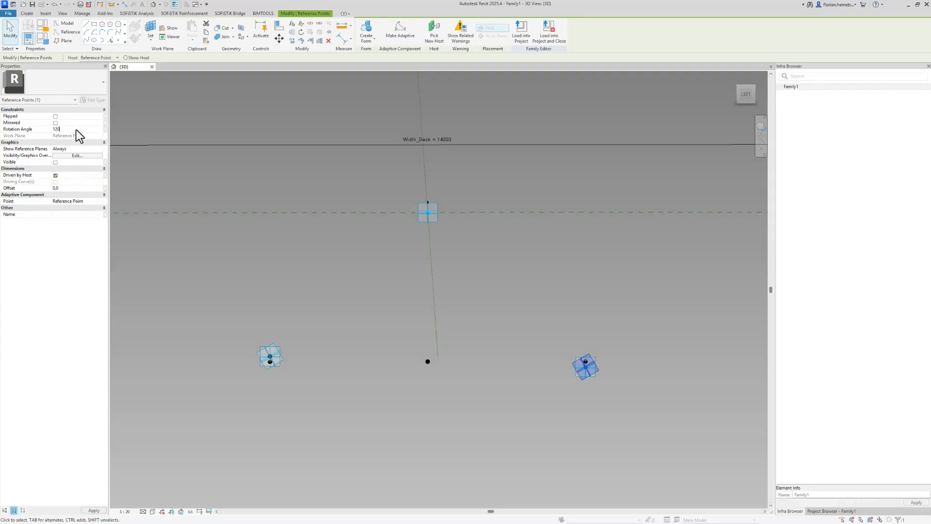
text(0)
key(Return)
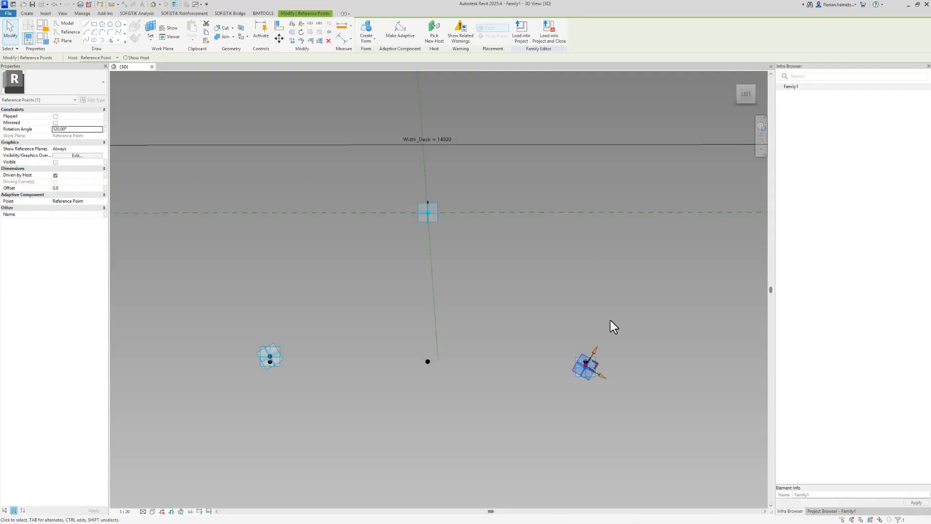
Set the two lower-corner host points to never show their reference planes.
shift+middle_drag(596, 444, 568, 455)
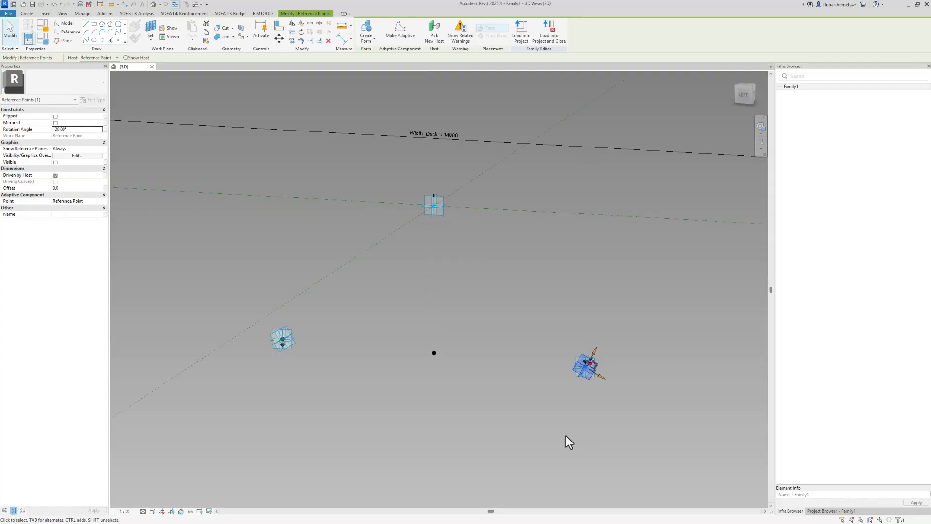
click(574, 433)
click(595, 376)
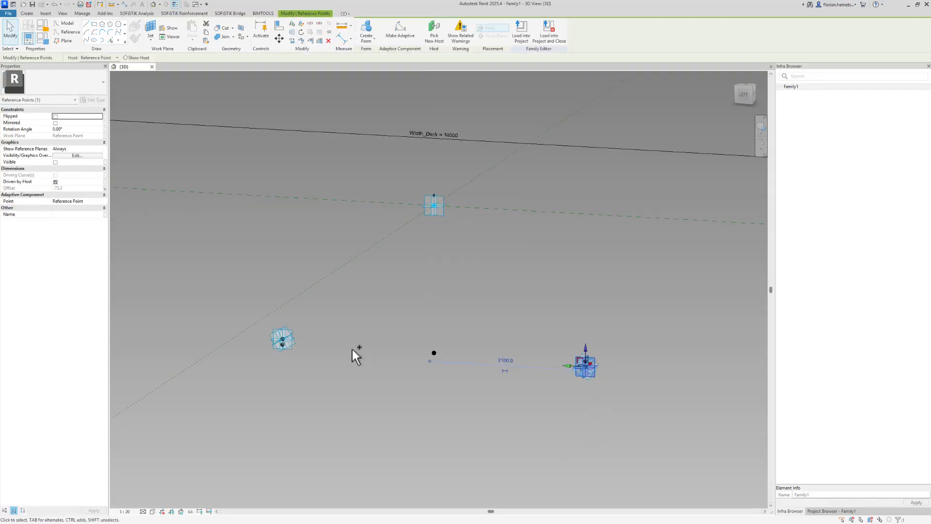
ctrl+click(291, 350)
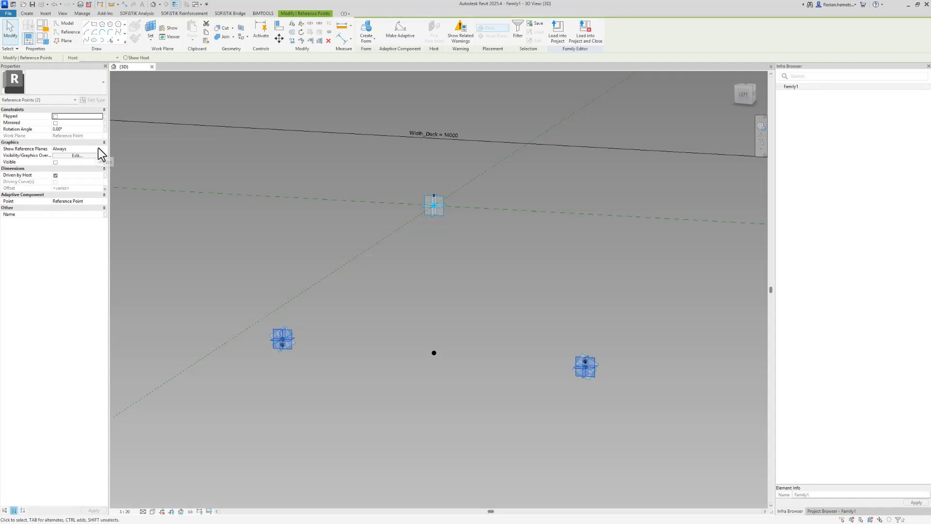
click(99, 148)
click(77, 154)
click(269, 257)
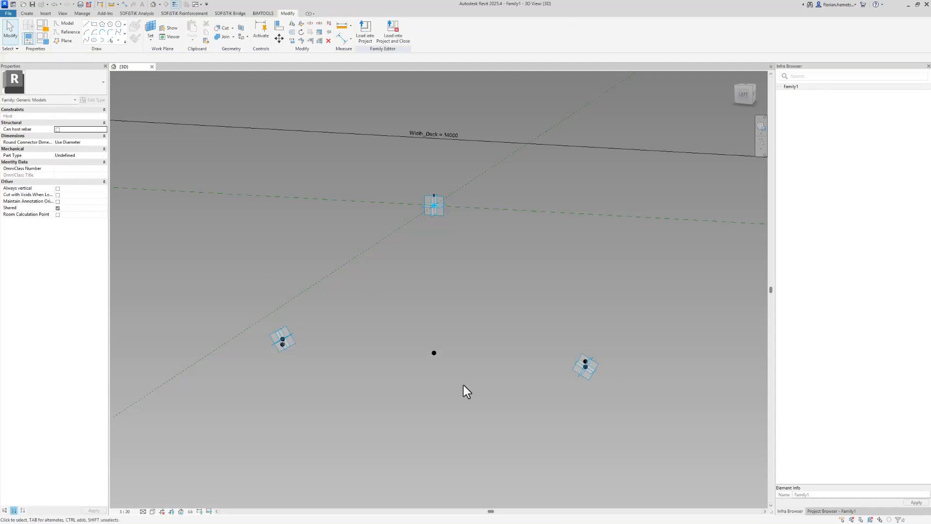
Place a new reference point hosted on the rotated reference plane of the lower-right corner point.
scroll(437, 382, down, 1)
shift+middle_drag(450, 382, 484, 405)
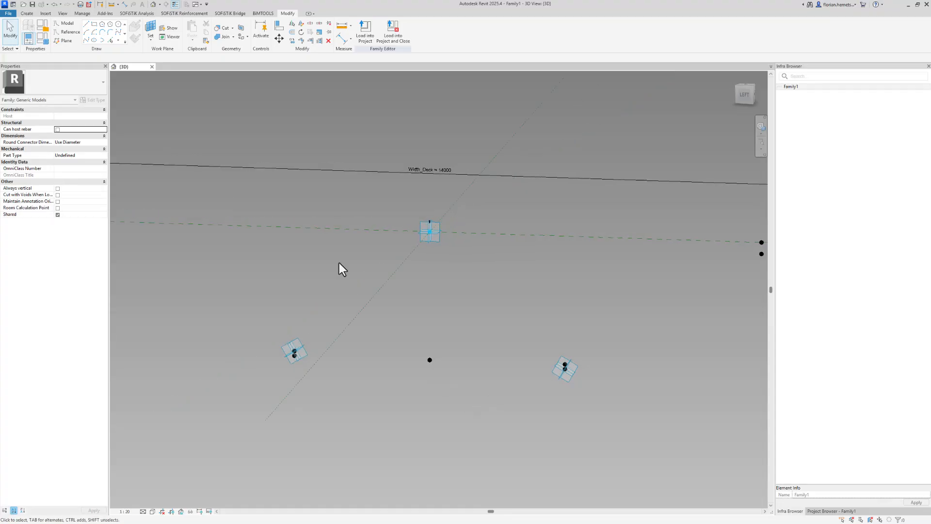
click(151, 27)
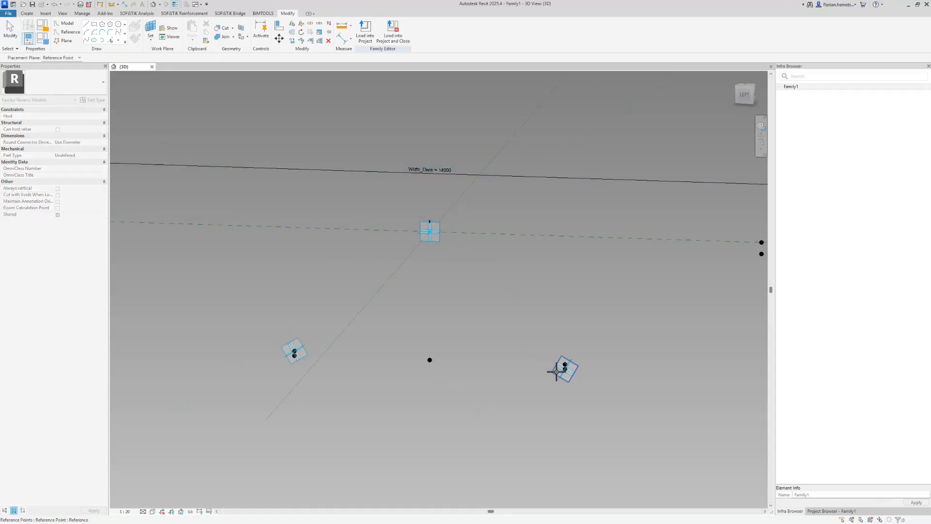
key(Tab)
shift+middle_drag(556, 368, 547, 370)
click(119, 41)
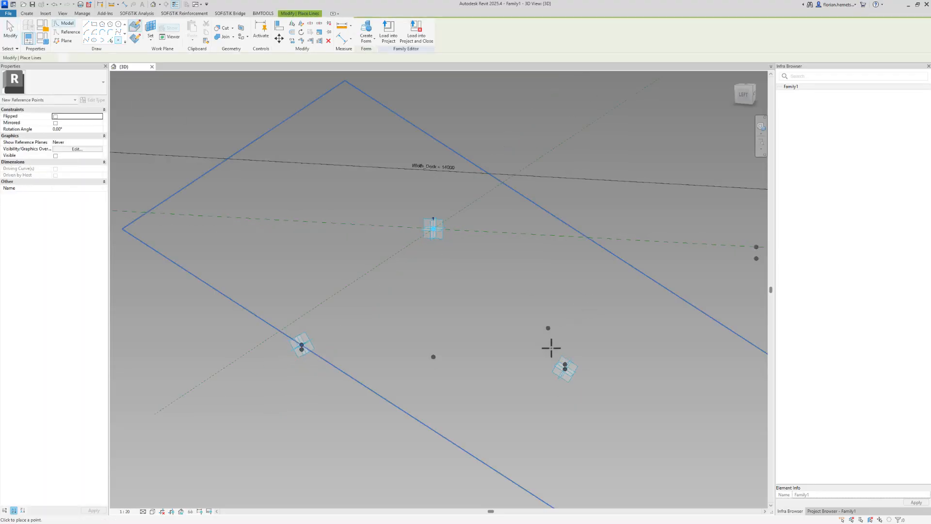
click(566, 368)
click(522, 290)
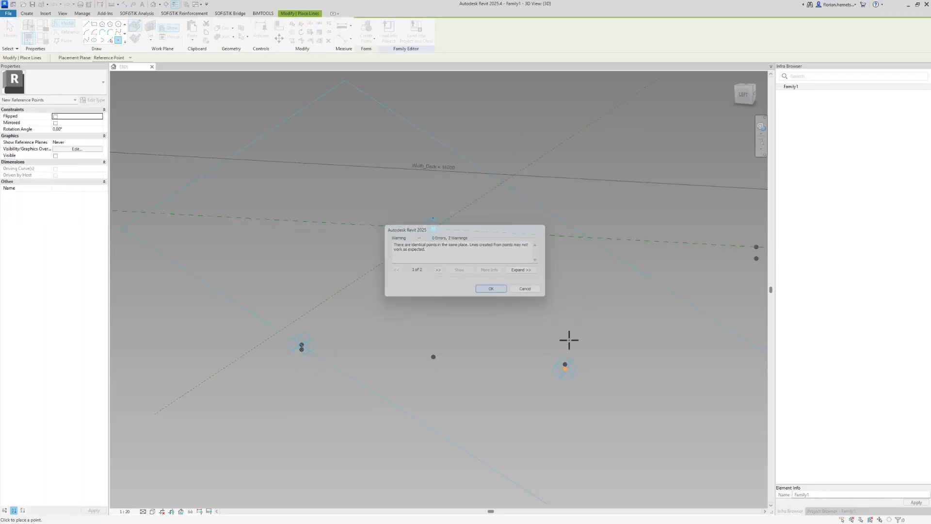
click(566, 370)
Move the new lower-right hosted point up along its inclined axis and link its offset to the Height_Web parameter.
drag(567, 372, 678, 239)
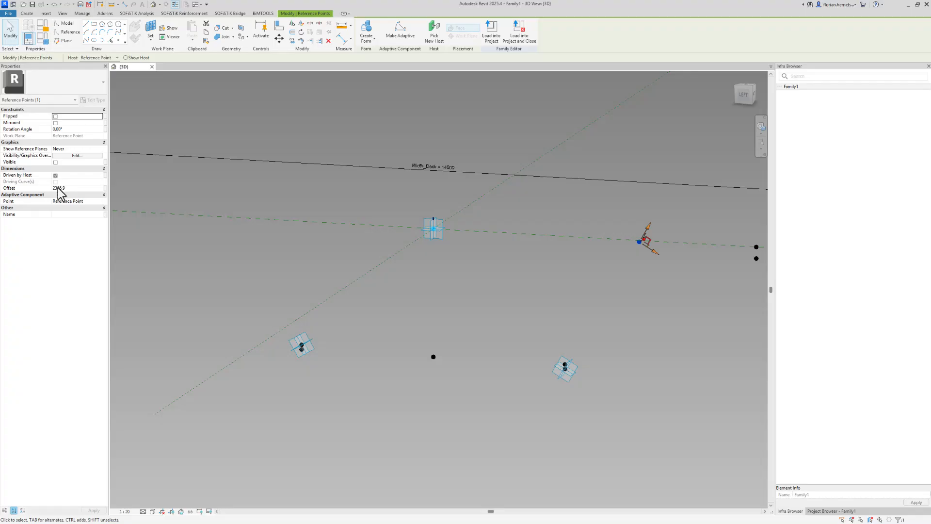
drag(650, 232, 623, 277)
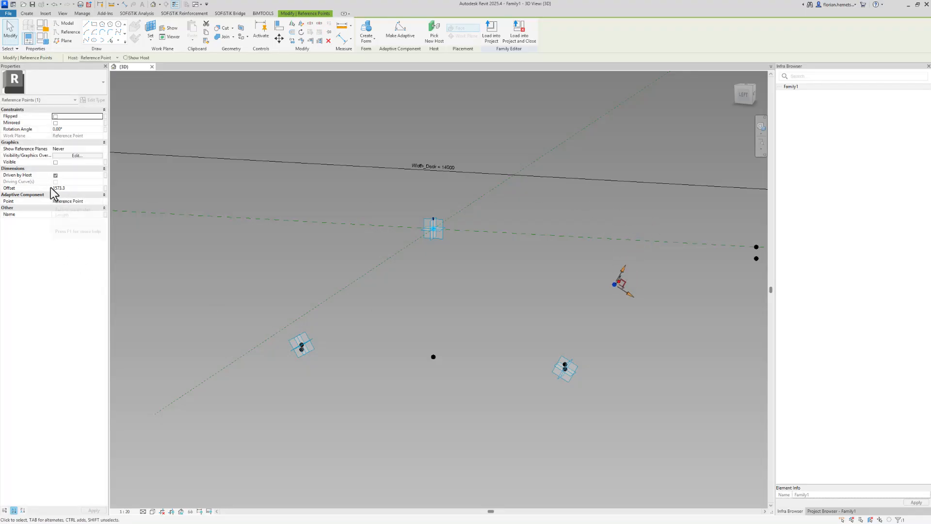
click(105, 190)
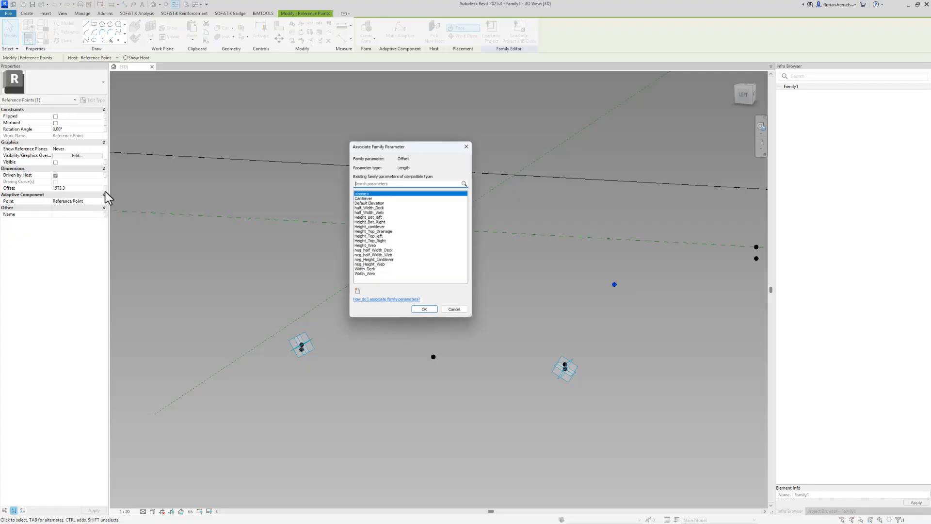
text(heigh)
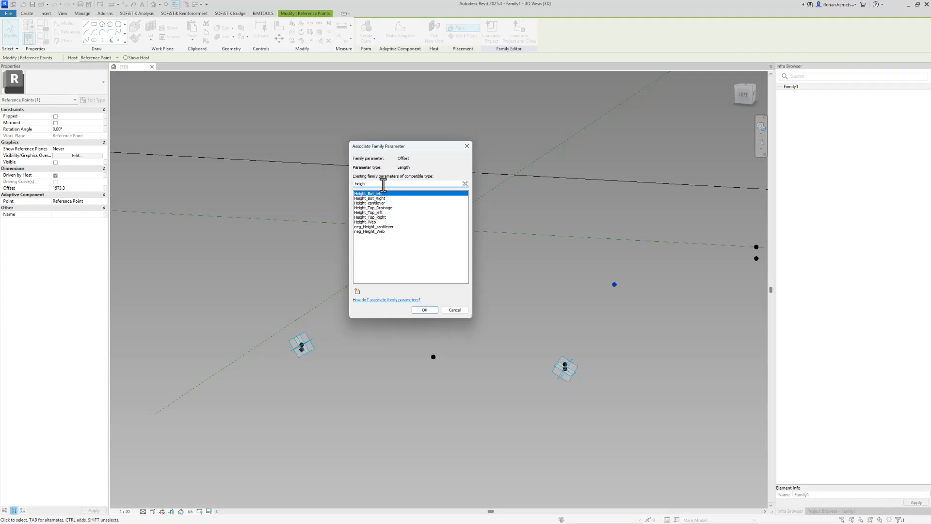
click(379, 222)
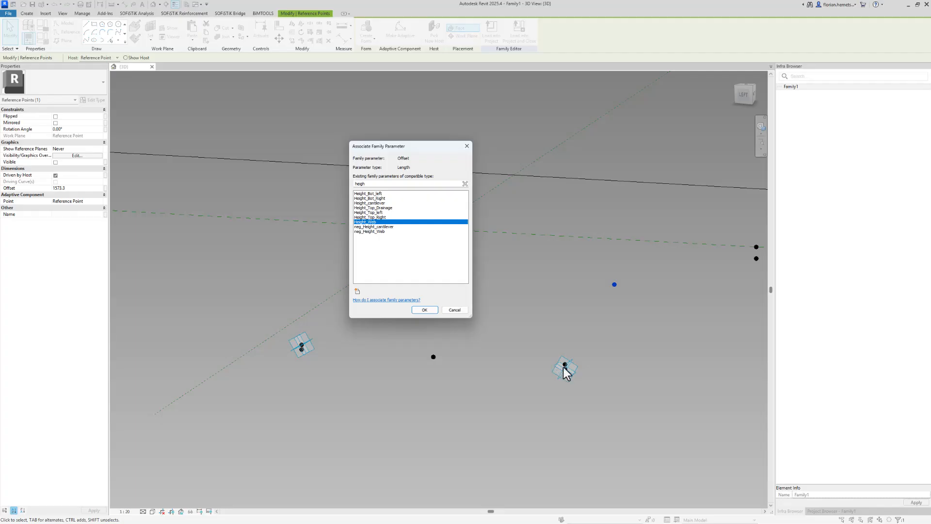
click(424, 310)
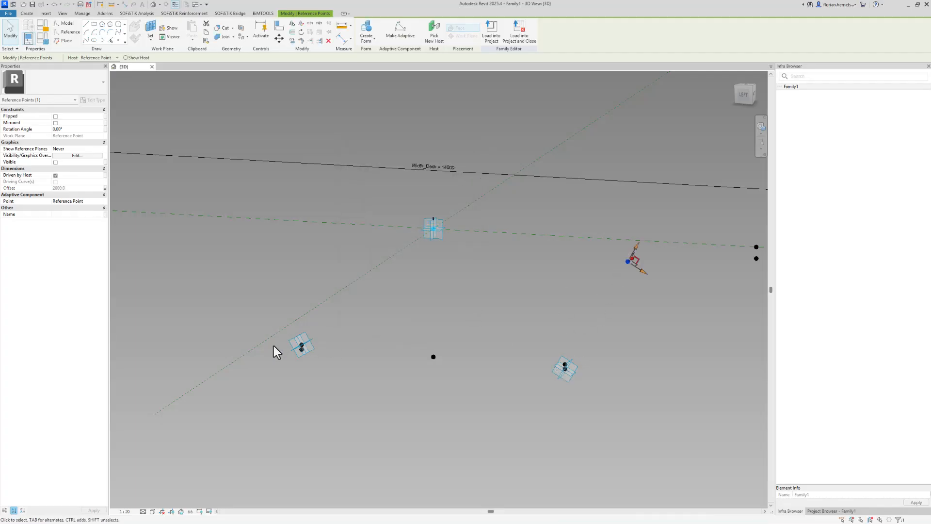
Place a new reference point hosted on the rotated reference plane of the lower-left corner point.
shift+middle_drag(273, 345, 343, 401)
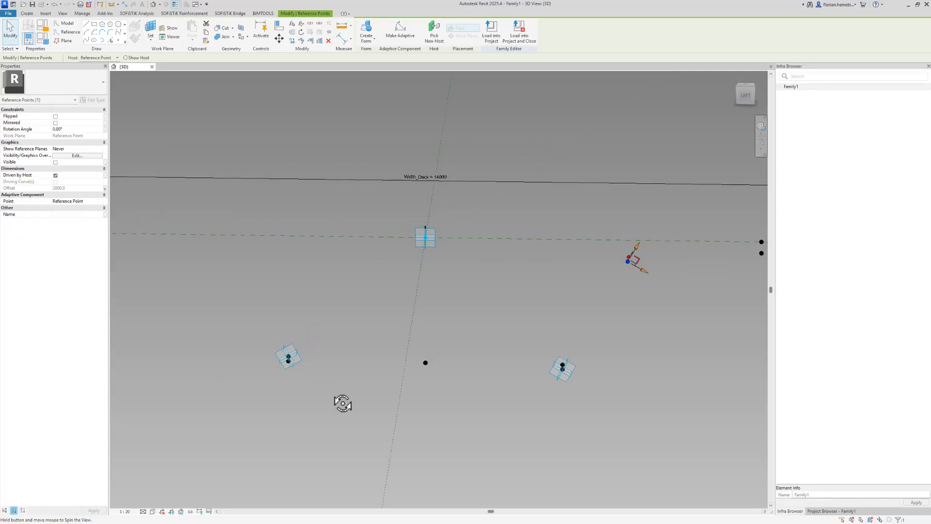
click(156, 28)
click(297, 349)
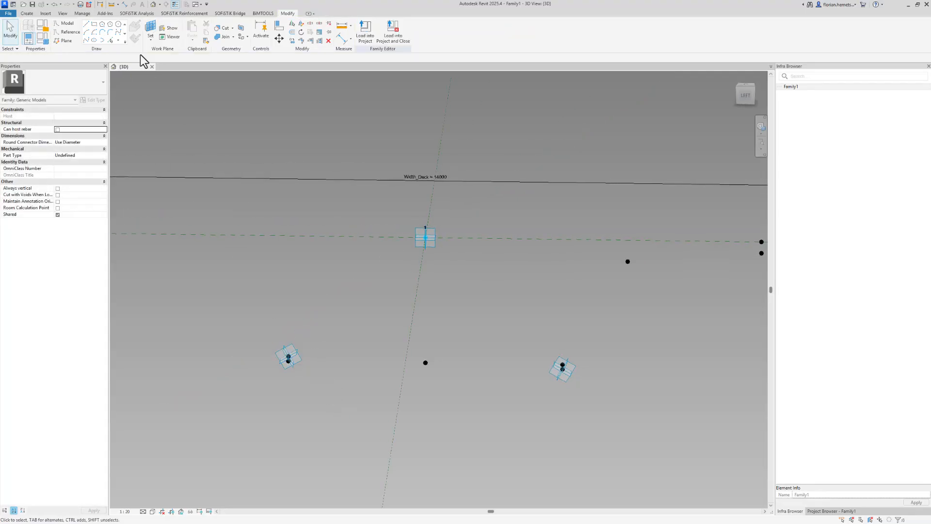
click(118, 39)
double_click(289, 357)
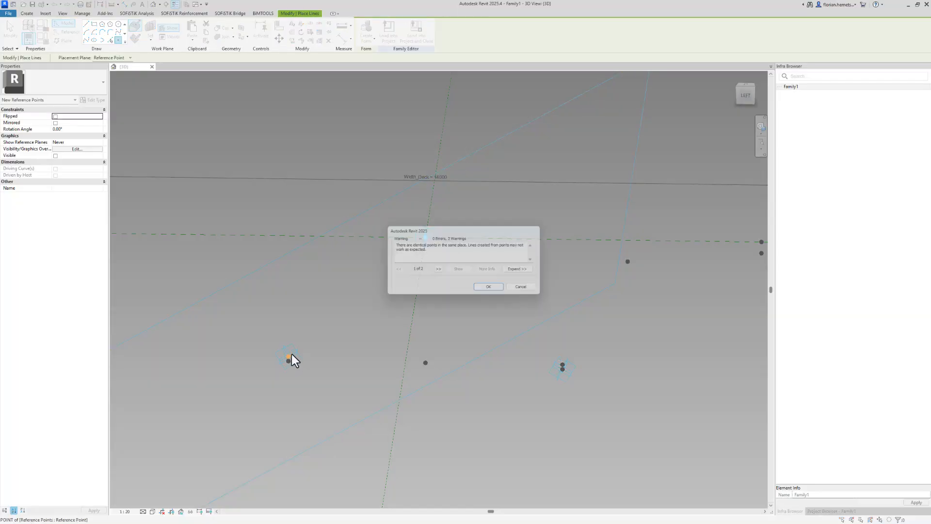
click(488, 286)
key(Escape)
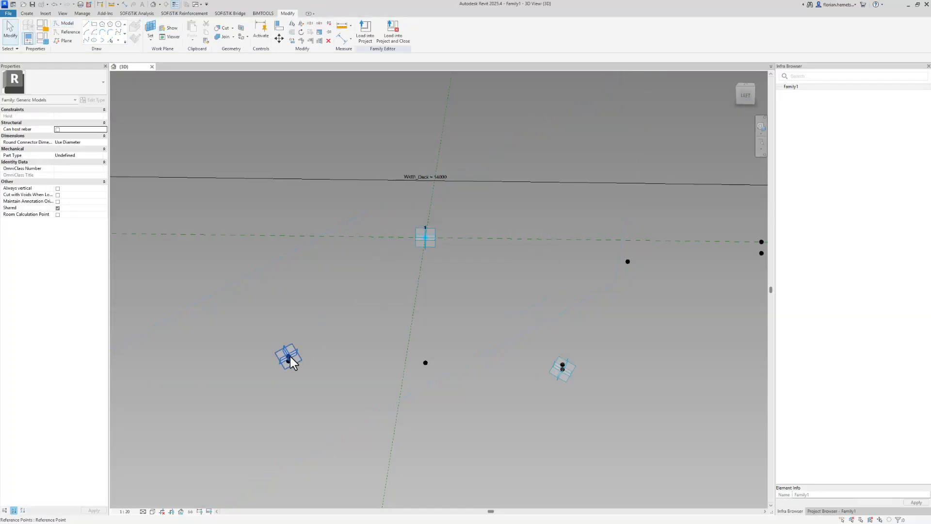
Link the offset of the new lower-left hosted point to the Height_Web parameter.
click(290, 359)
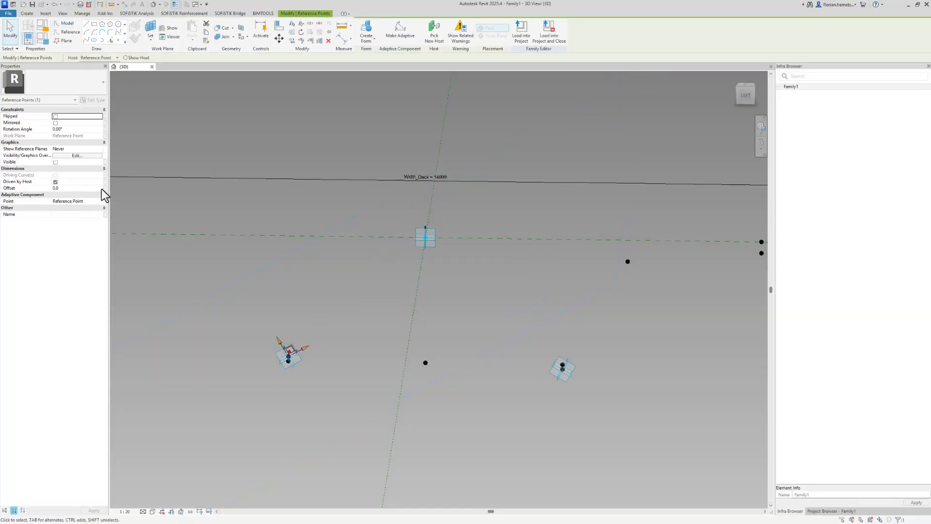
click(104, 188)
text(he)
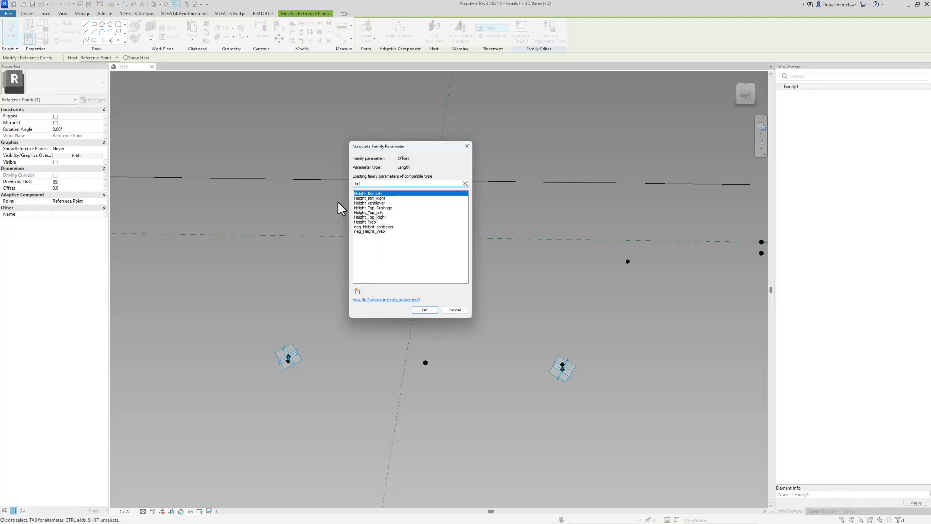
click(391, 222)
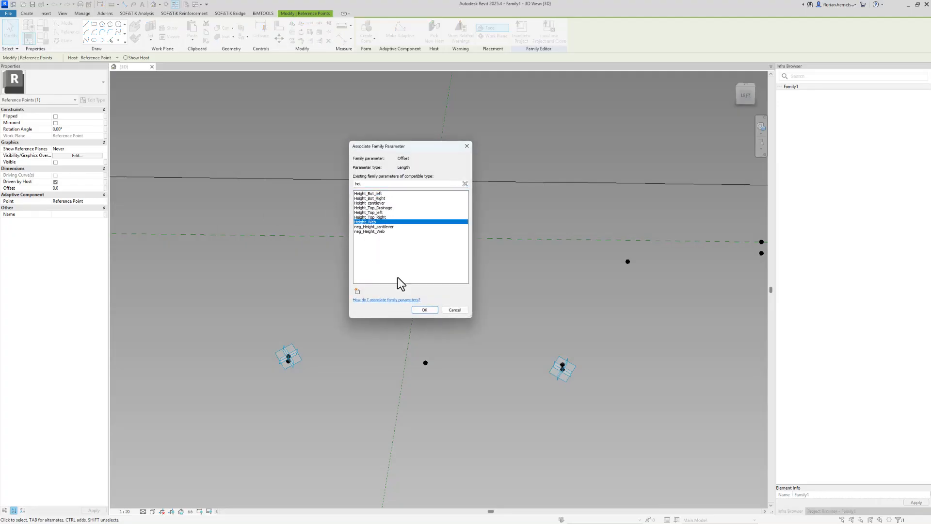
click(415, 309)
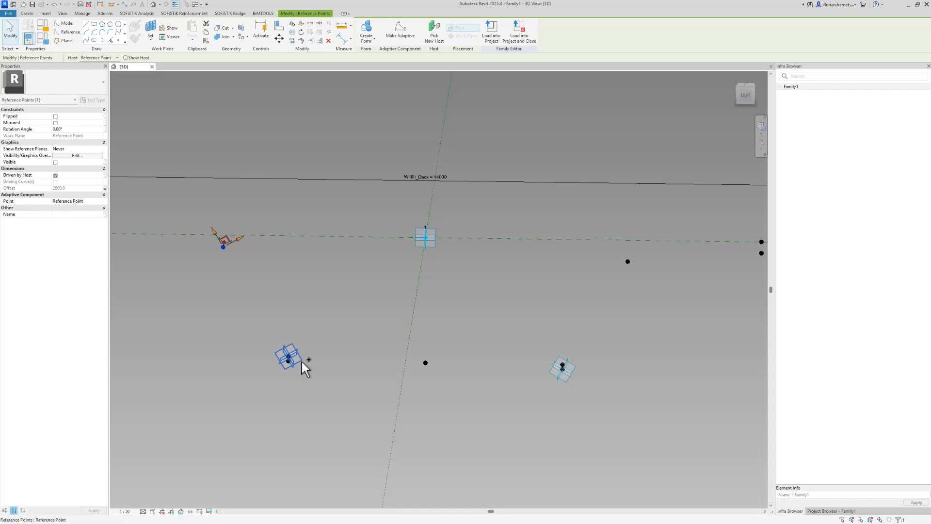
Connect each rotated lower-corner point to its offset upper point with a line, on both sides of the web.
click(240, 257)
click(224, 248)
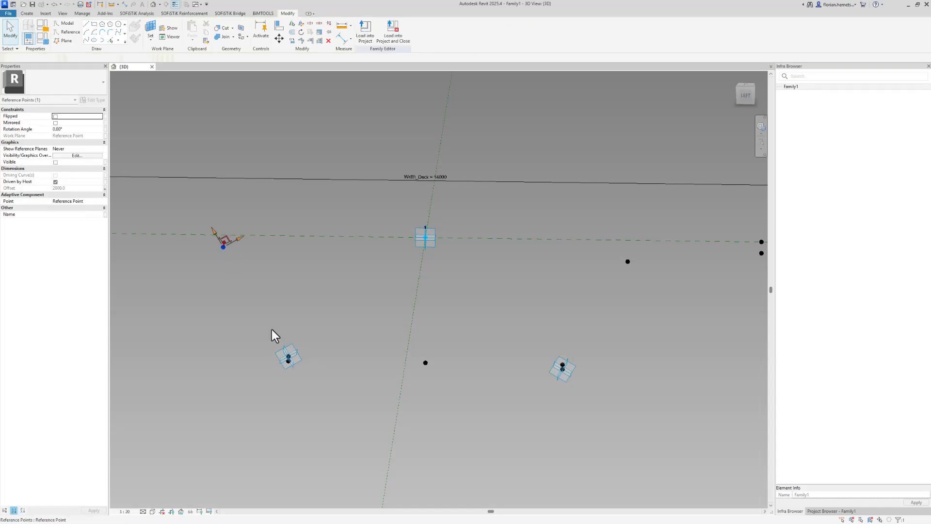
ctrl+click(298, 359)
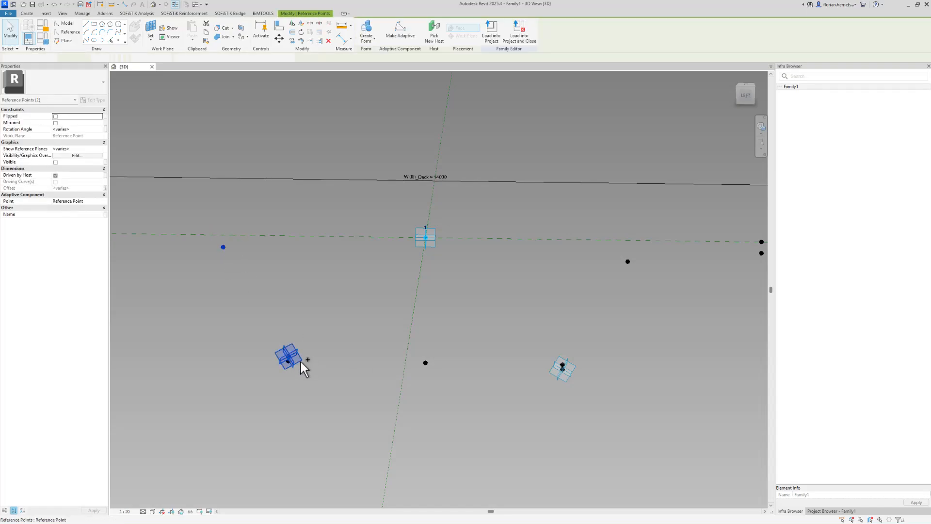
click(88, 41)
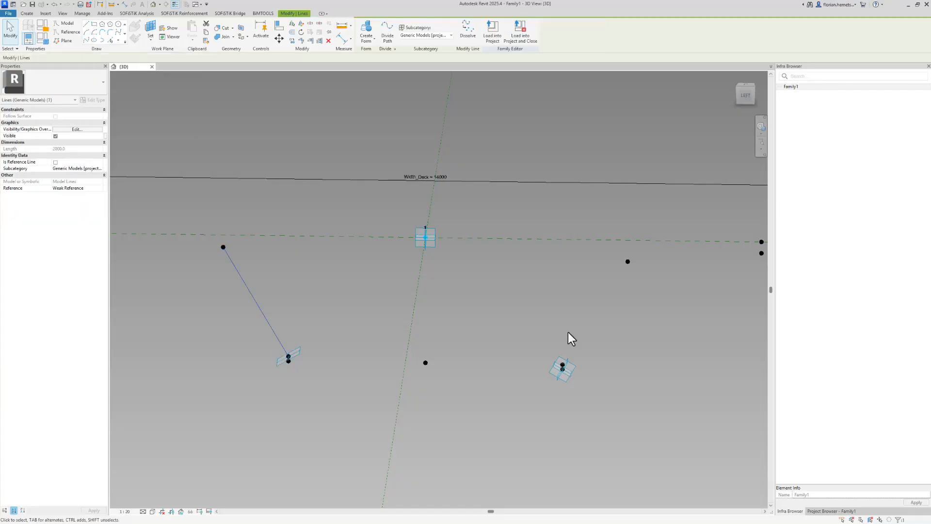
click(570, 369)
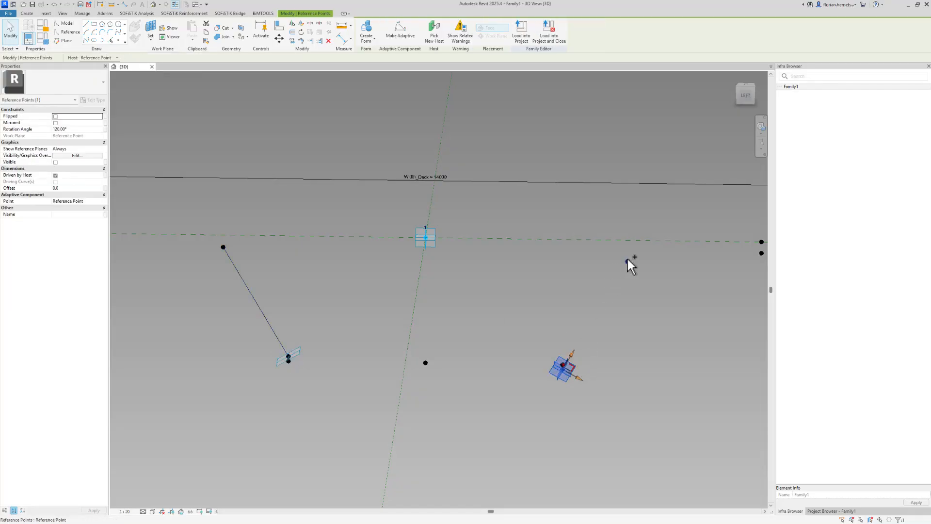
ctrl+click(627, 260)
click(87, 41)
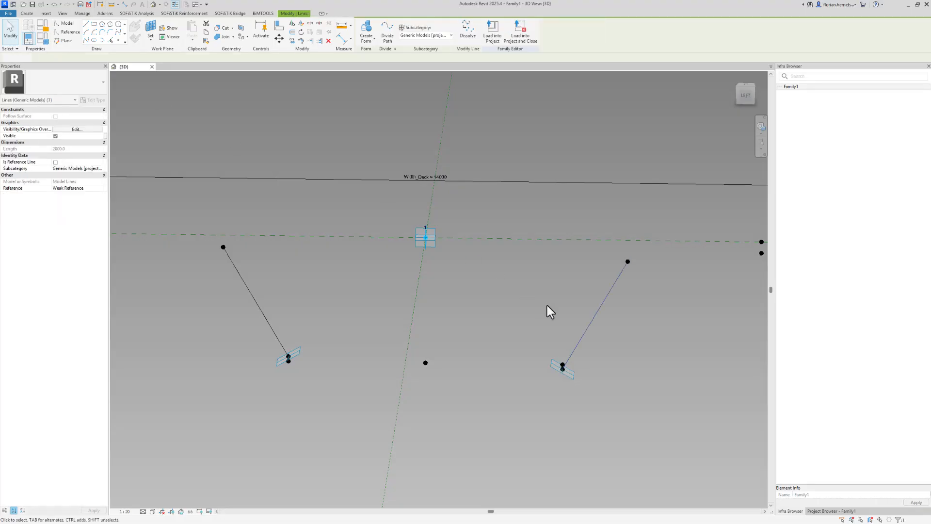
Convert both inclined web lines into reference lines and set their Reference property to Not a Reference.
ctrl+click(596, 313)
click(54, 162)
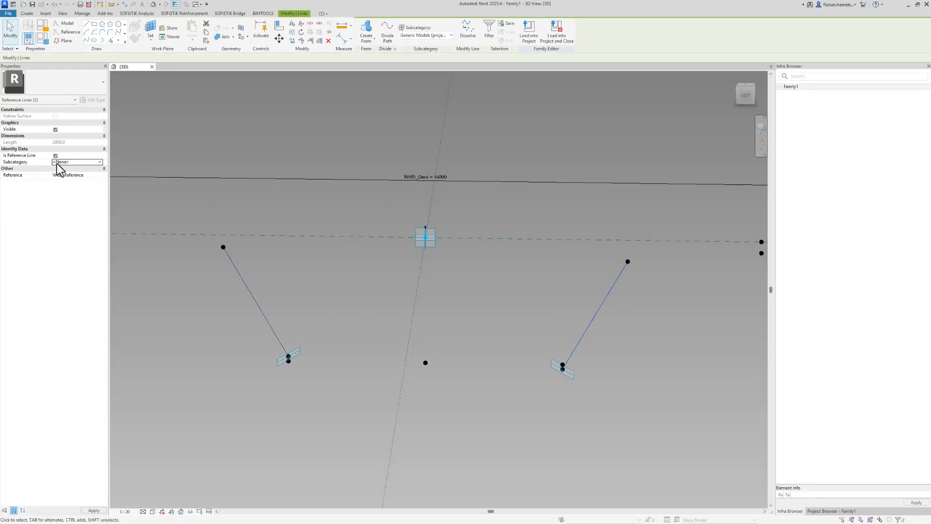
click(100, 175)
click(77, 181)
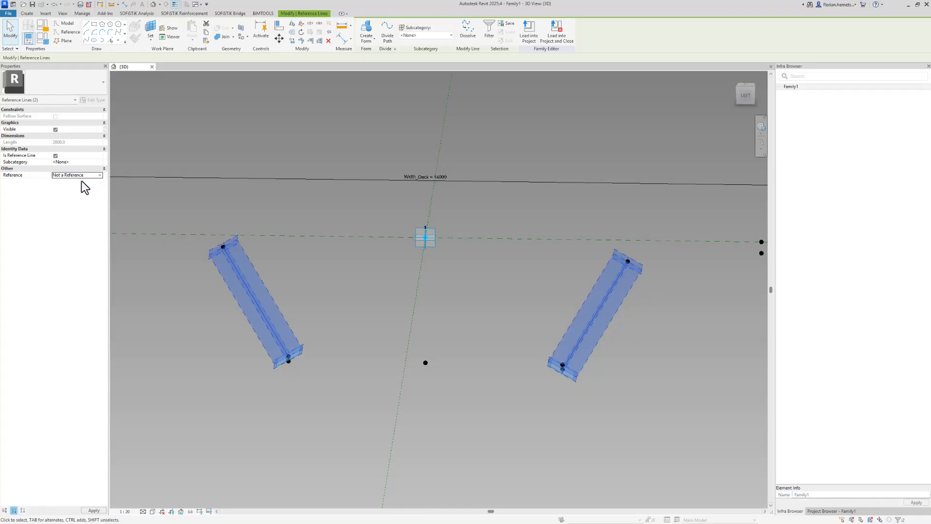
click(364, 307)
Set the host point at the left deck edge to never show its reference planes.
scroll(364, 306, down, 2)
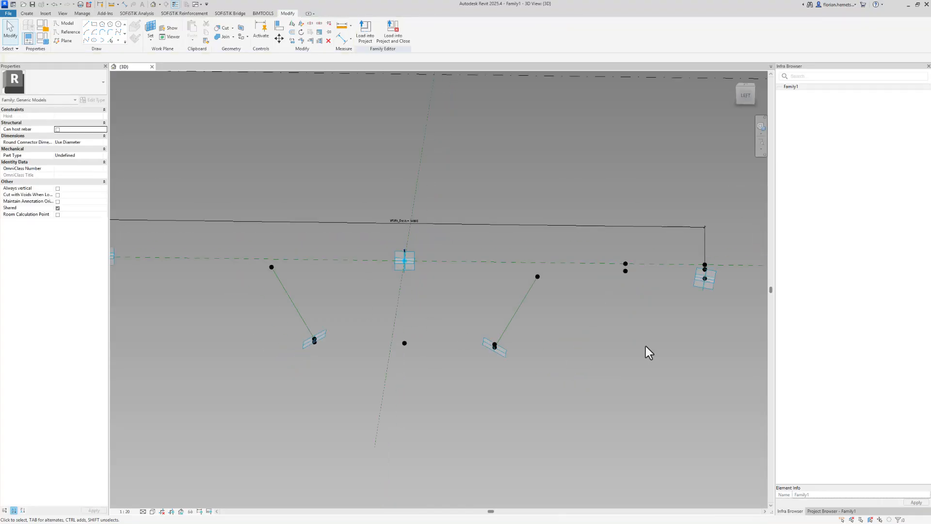
shift+middle_drag(665, 328, 623, 320)
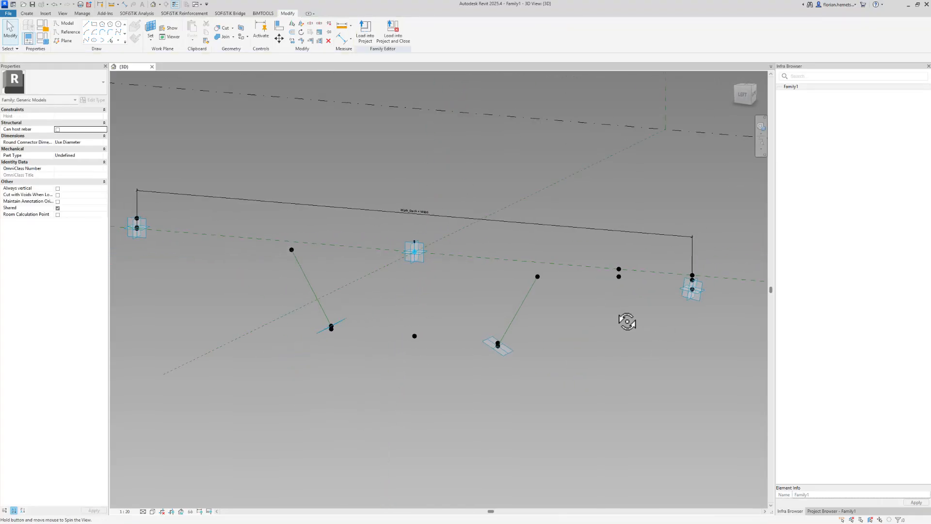
click(699, 297)
click(147, 241)
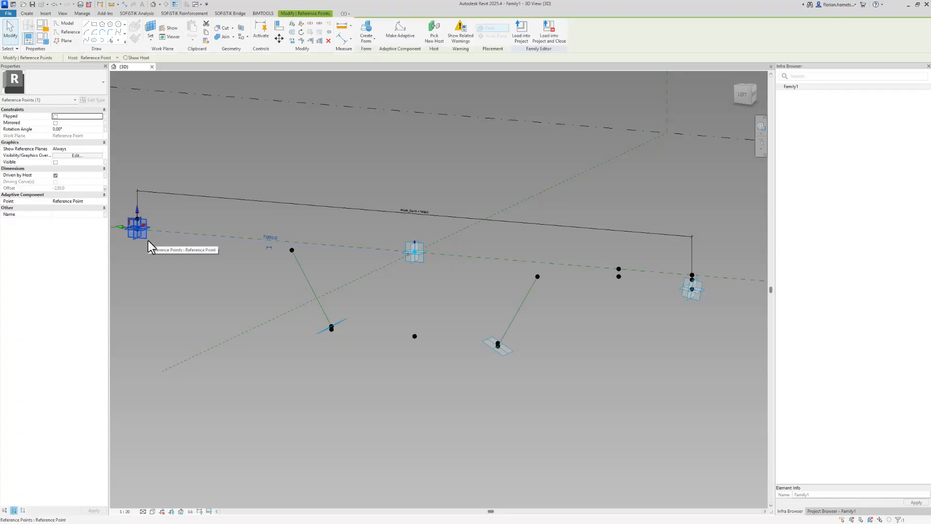
scroll(140, 225, up, 4)
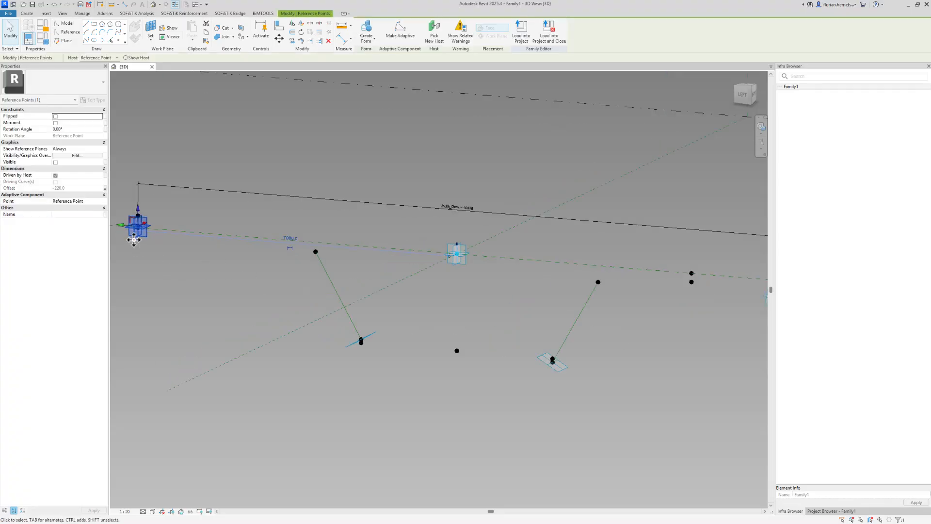
scroll(123, 187, up, 5)
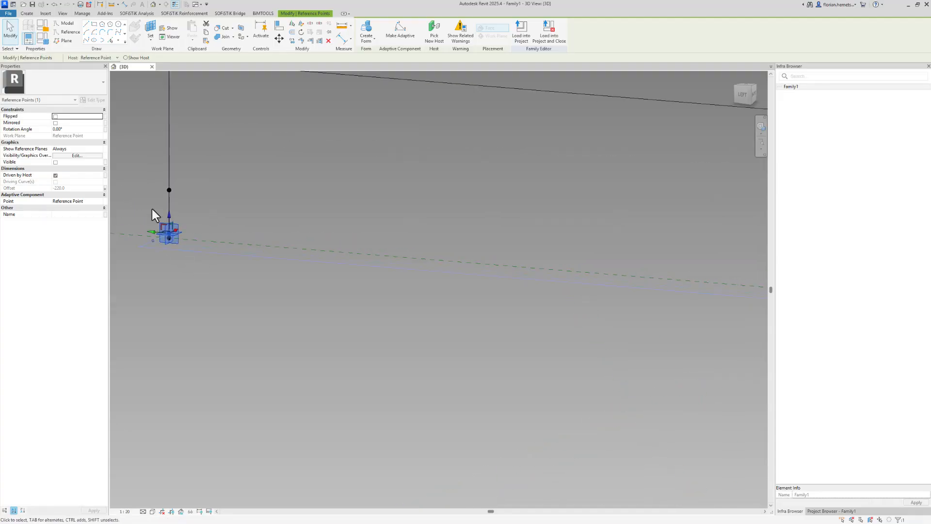
click(100, 149)
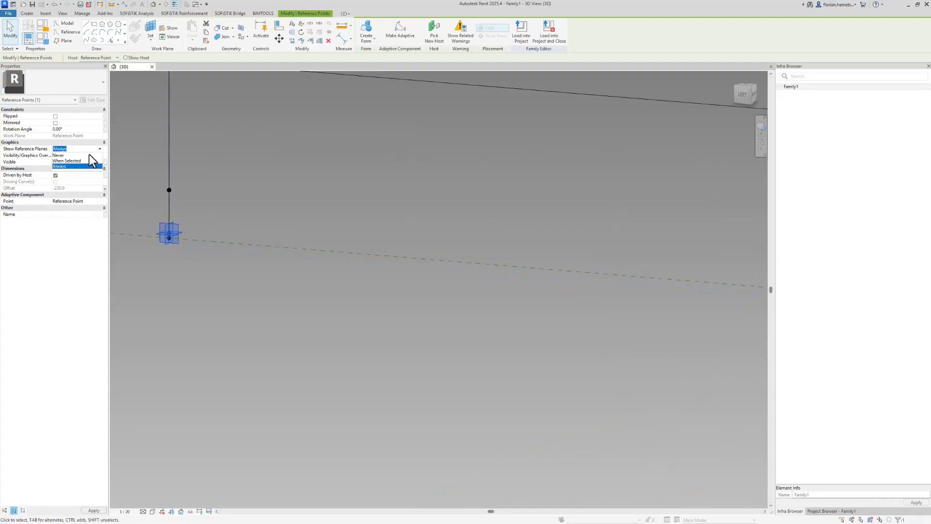
Set the hosted point at the left deck edge to always show its reference planes.
click(170, 231)
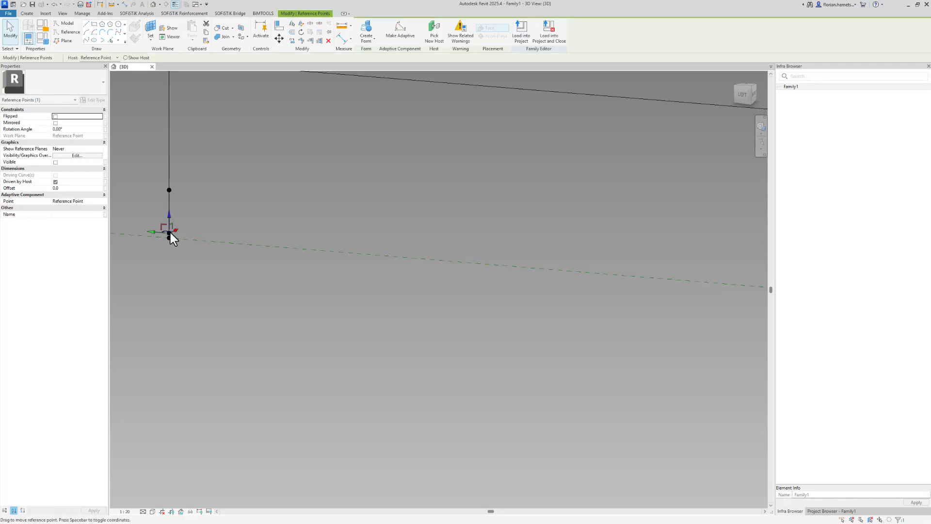
click(99, 150)
click(69, 165)
click(270, 176)
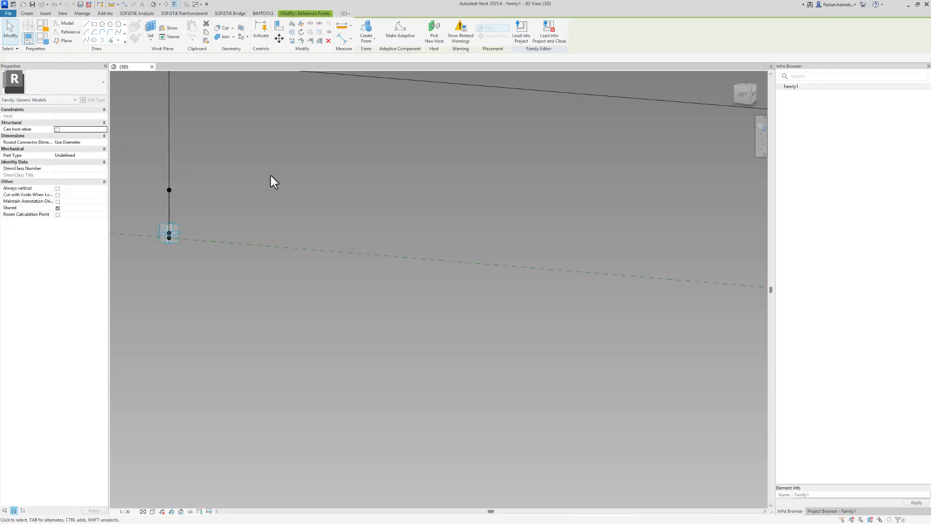
Review the Slope_cantilever family parameter and the parameters available for the Rotation Angle of the hosted point at the left deck edge.
scroll(268, 189, down, 4)
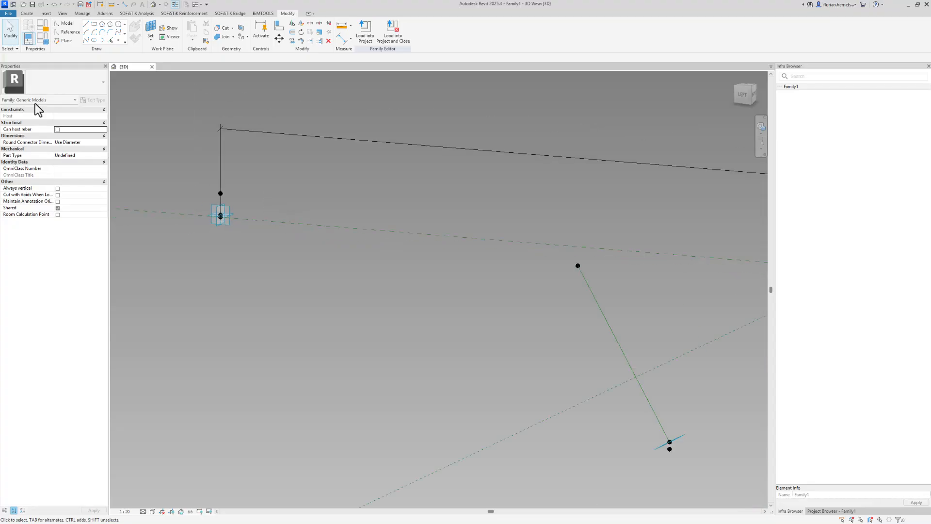
click(45, 39)
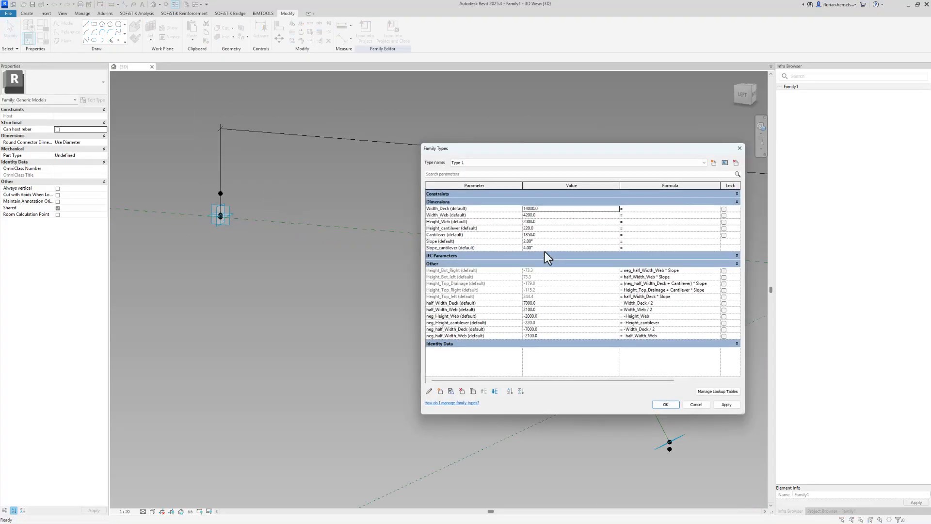
click(474, 248)
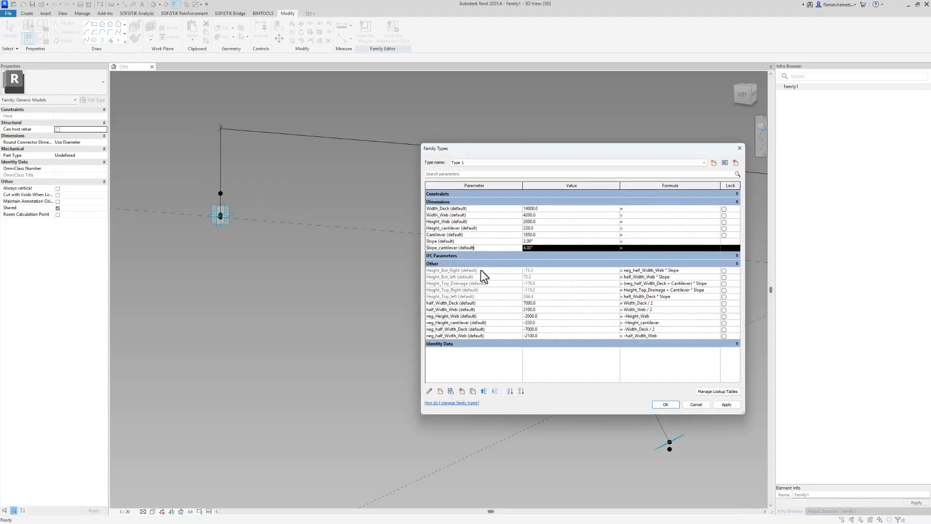
click(666, 405)
click(223, 209)
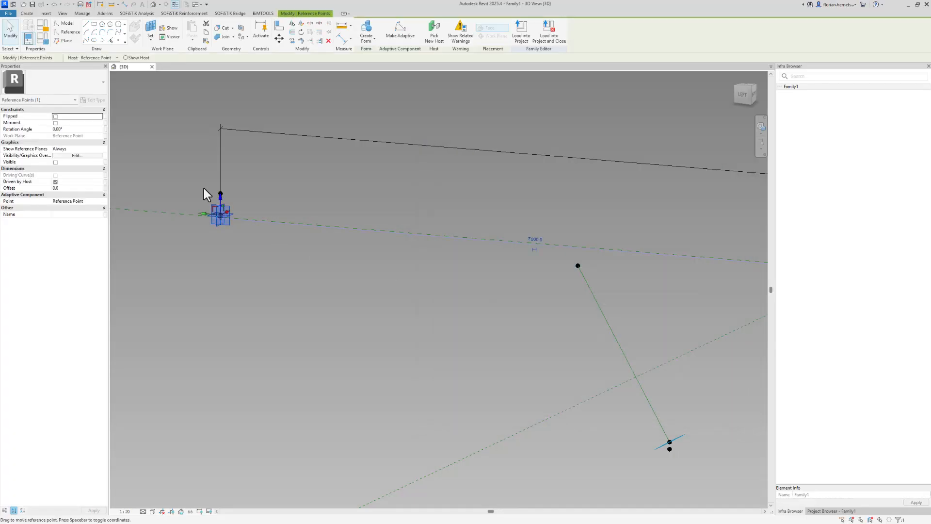
click(105, 129)
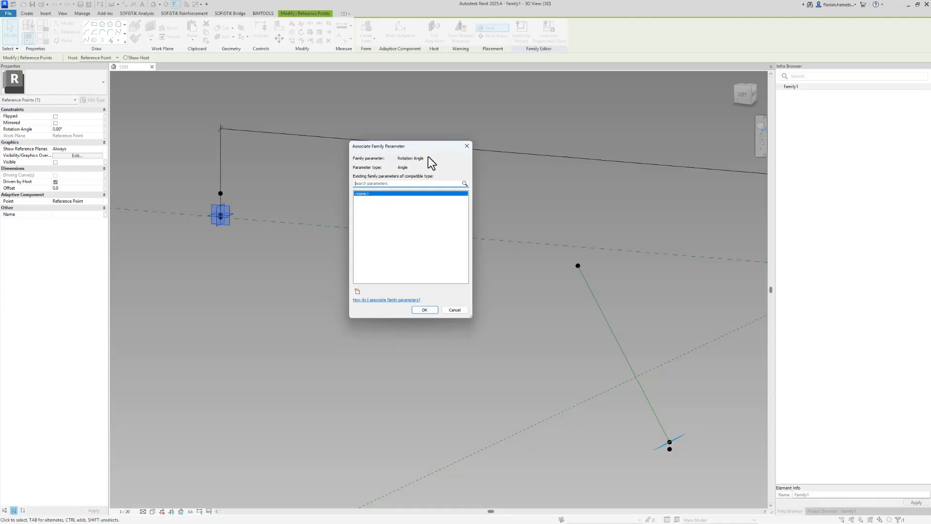
click(467, 146)
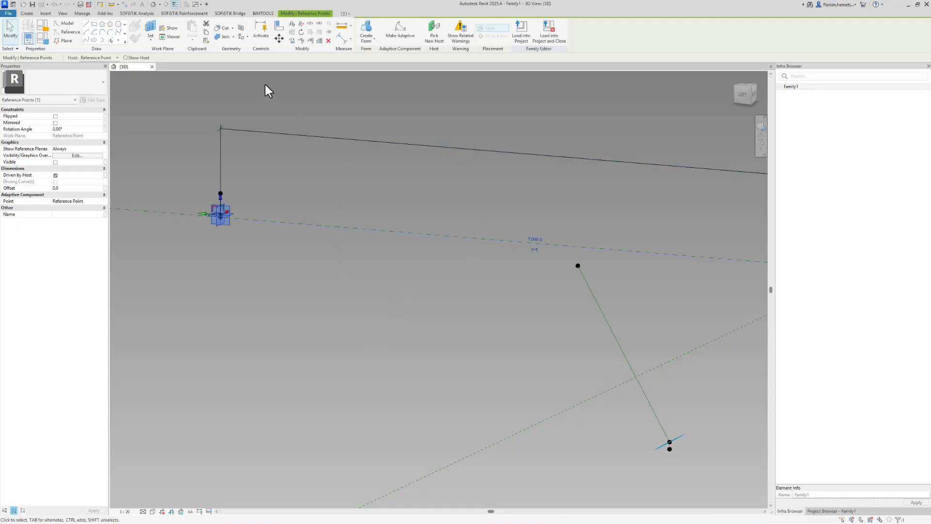
Create an instance family parameter named Rotation with the Rotation Angle data type.
click(48, 41)
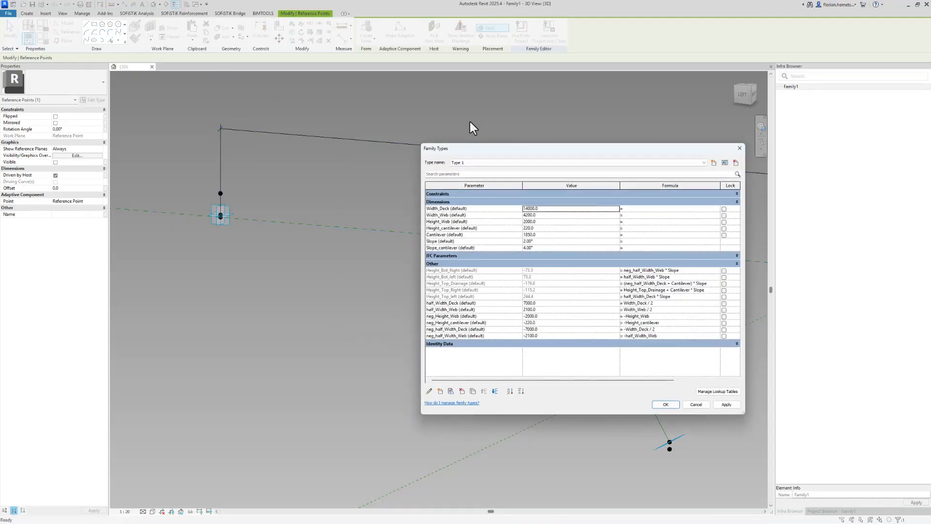
drag(542, 147, 481, 118)
click(409, 217)
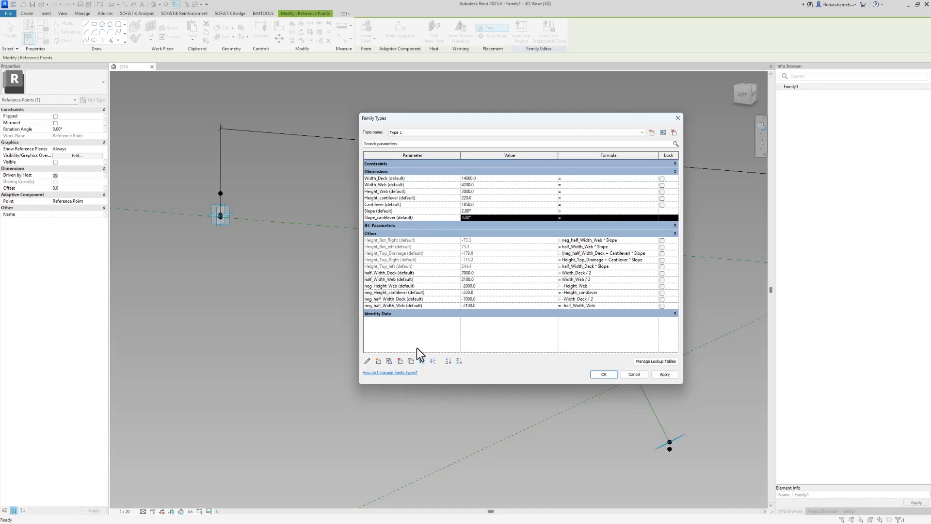
click(378, 360)
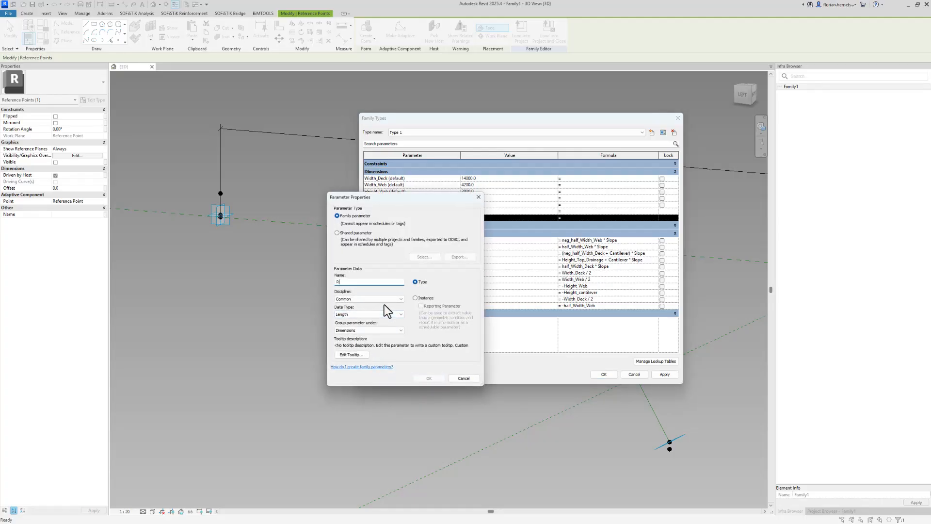
text(Rotation)
click(427, 299)
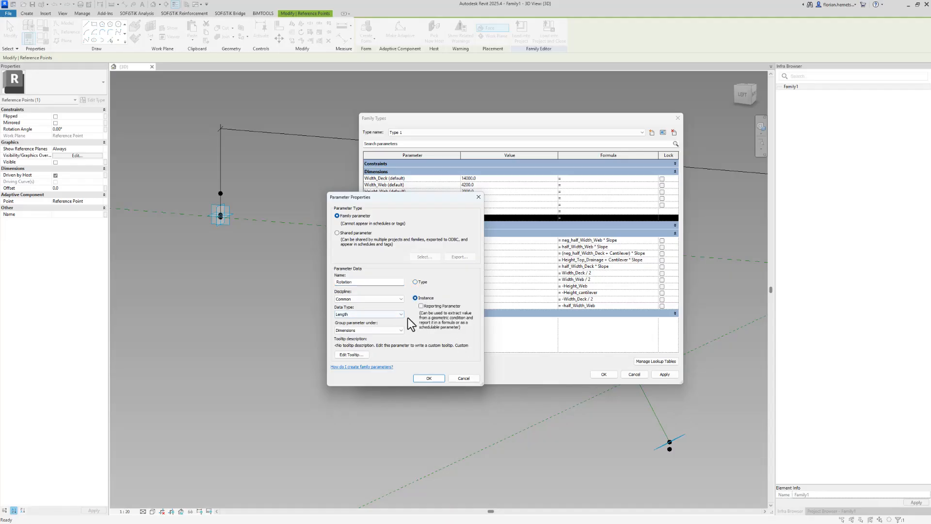
click(364, 313)
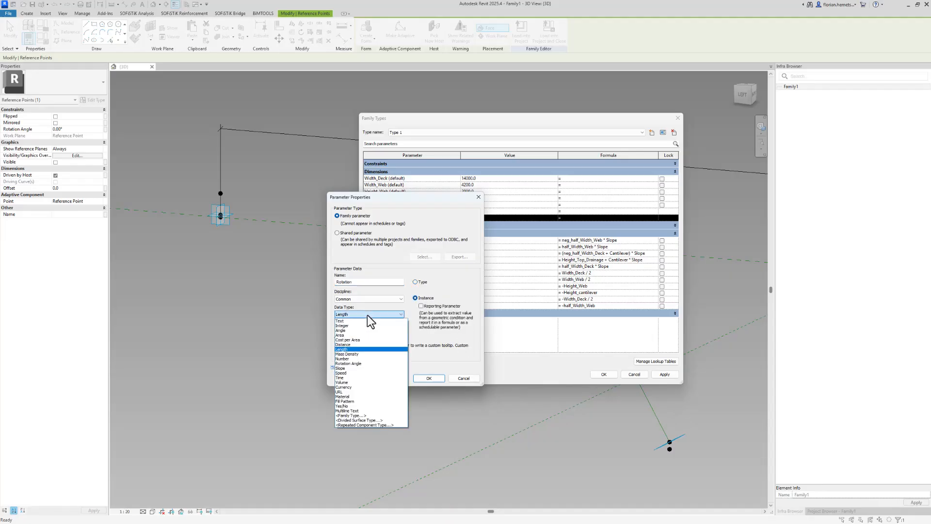
click(357, 363)
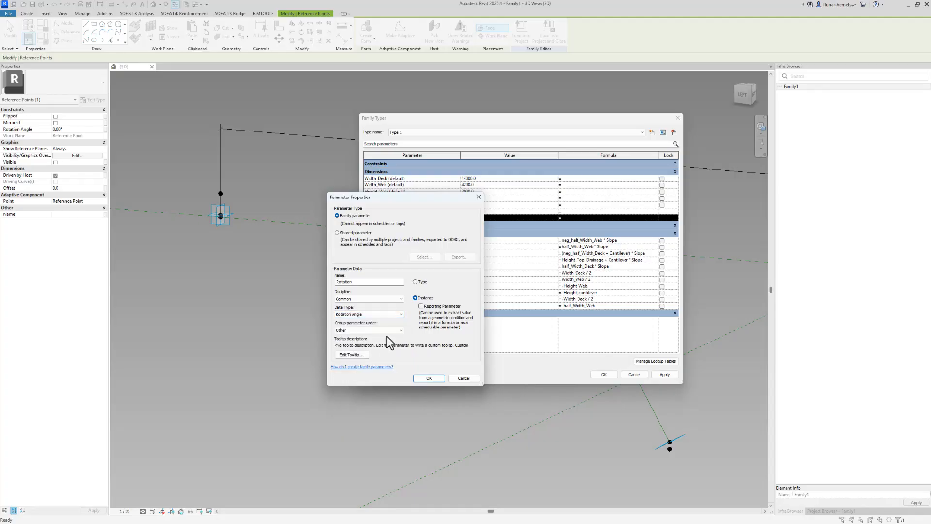
click(436, 379)
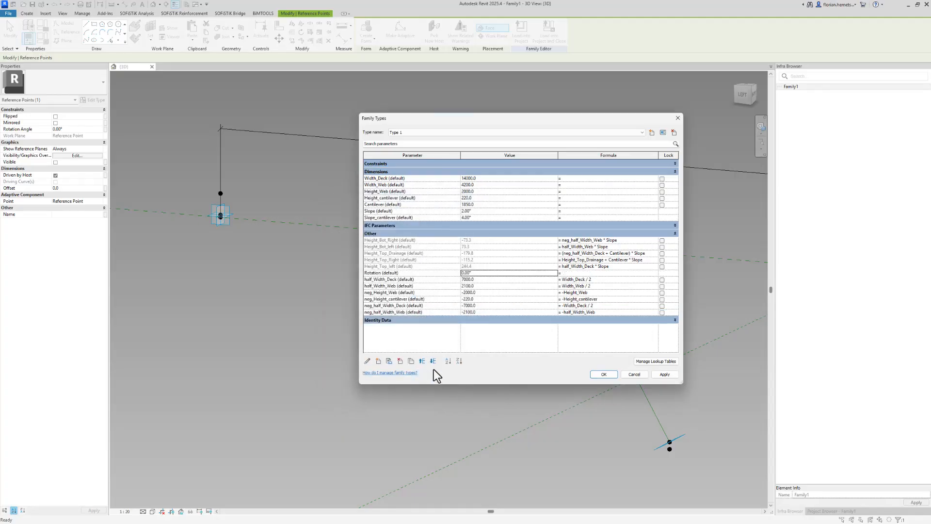
Set the Rotation parameter's formula to atan(Slope_cantilever).
click(602, 274)
click(381, 217)
drag(396, 217, 354, 219)
click(573, 273)
key(Return)
Duplicate the Rotation parameter under the name neg_Rotation.
click(393, 272)
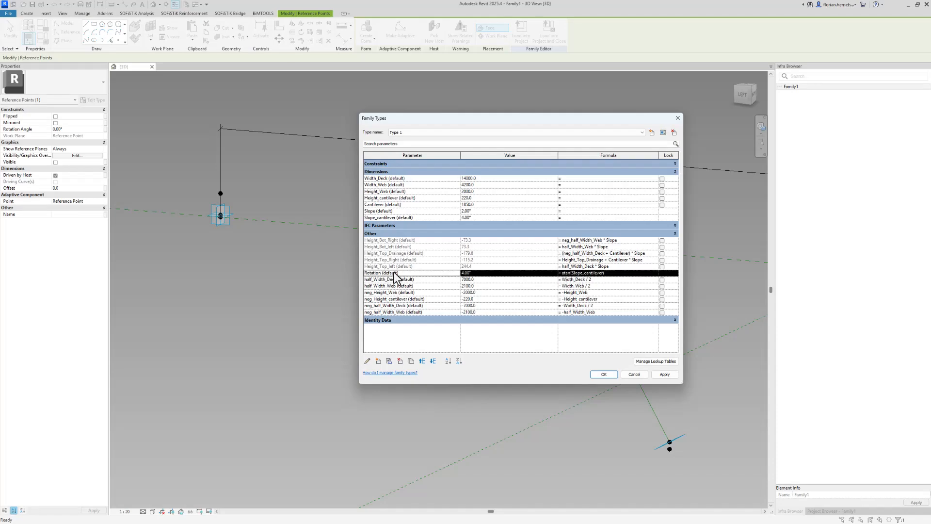
click(415, 361)
click(524, 183)
key(BackSpace)
key(BackSpace)
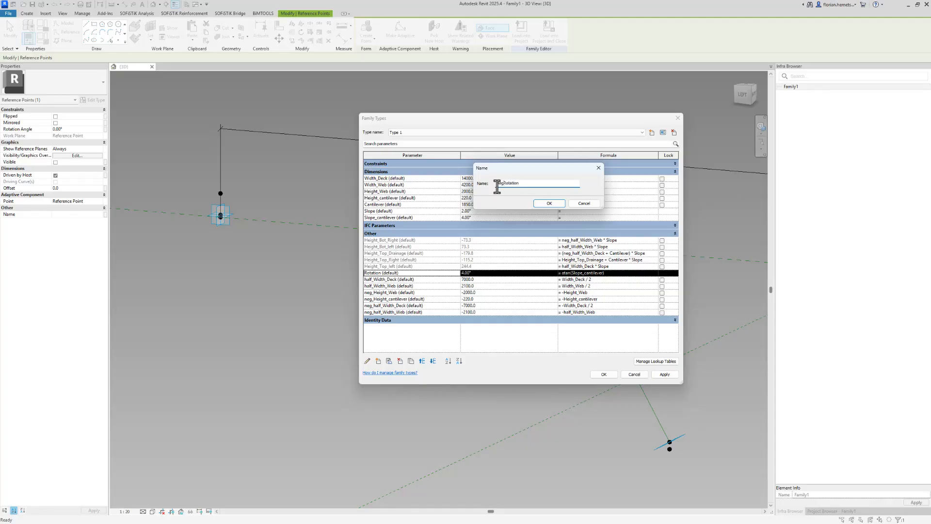
text(_)
click(546, 203)
Set neg_Rotation's formula to -atan(Slope_cantilever) and accept the family parameters.
click(562, 306)
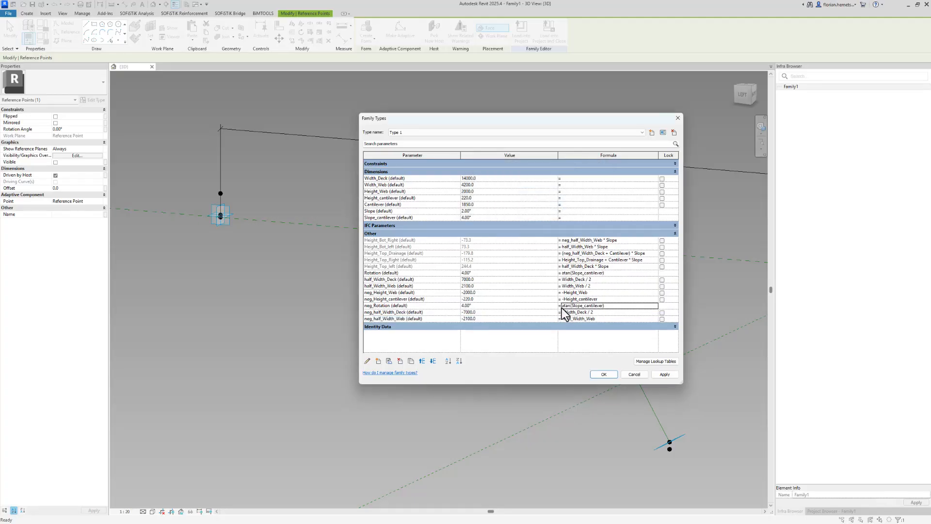
text(-)
click(498, 317)
click(609, 375)
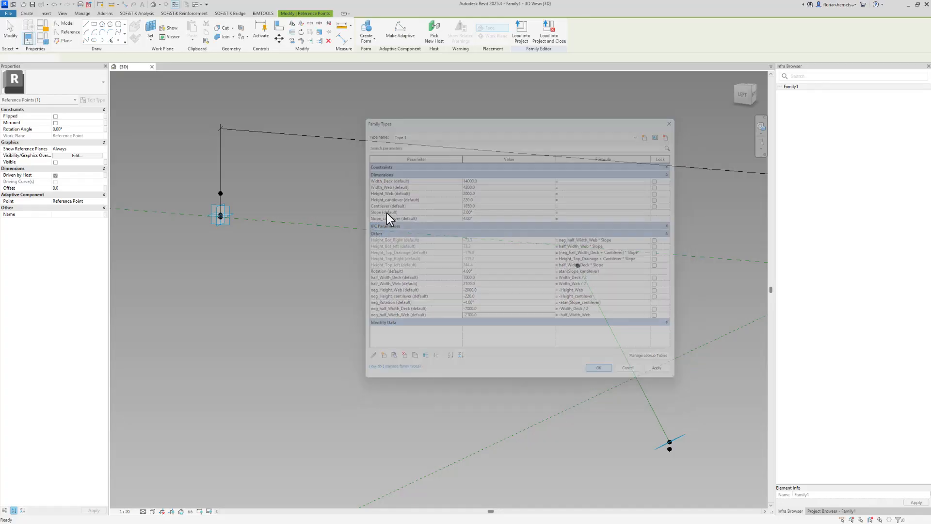
Associate the Rotation Angle of the hosted point at the left deck edge with the Rotation parameter.
scroll(193, 220, down, 6)
scroll(685, 255, up, 1)
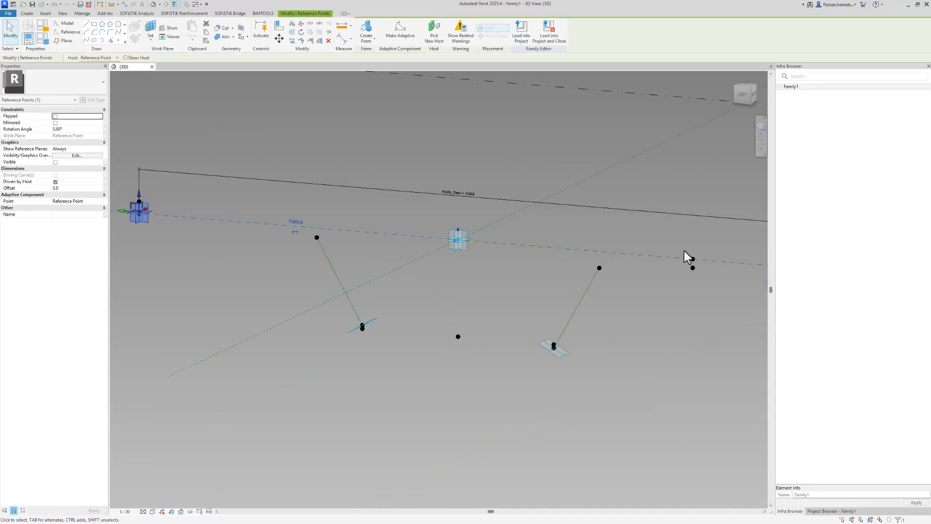
mouse_move(644, 286)
middle_down()
mouse_move(509, 305)
mouse_move(647, 291)
middle_up()
middle_drag(194, 227, 344, 247)
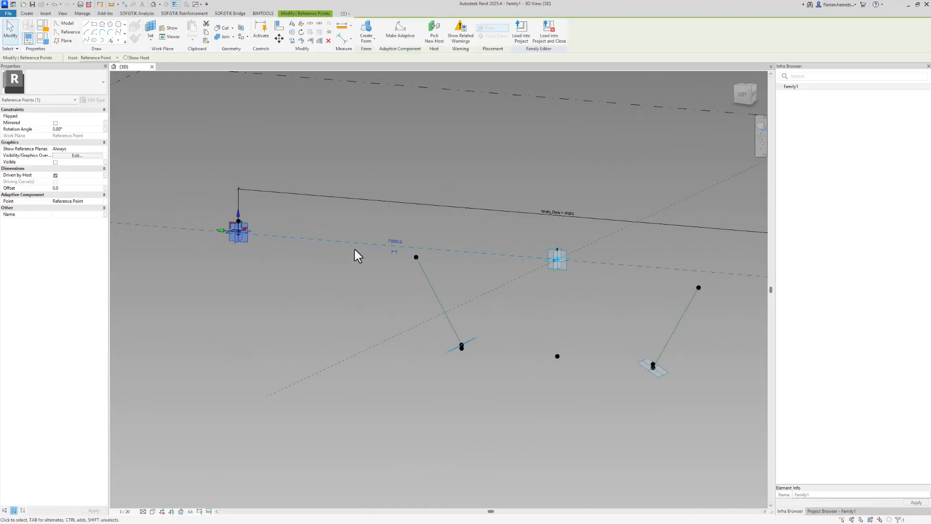
click(105, 129)
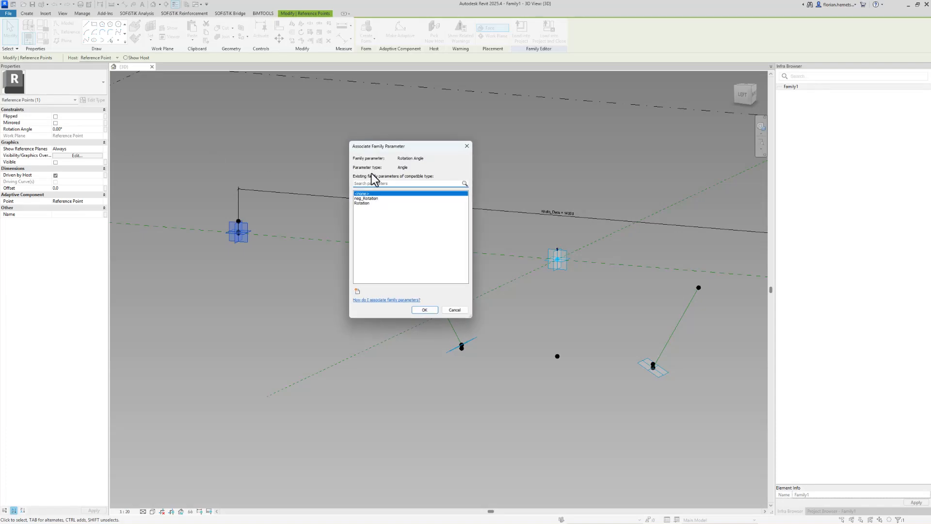
click(369, 203)
click(425, 309)
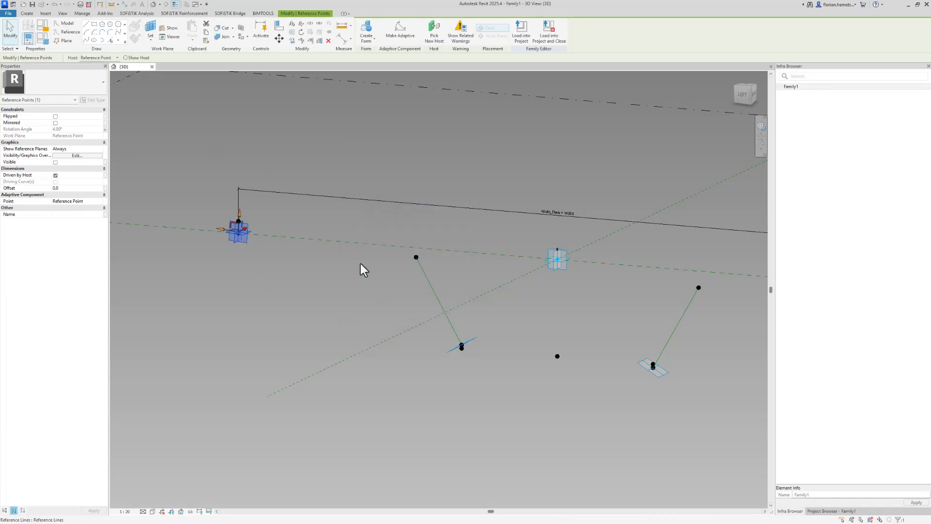
Associate the Rotation Angle of the hosted point at the right deck edge with the neg_Rotation parameter.
middle_drag(602, 374, 401, 370)
click(675, 303)
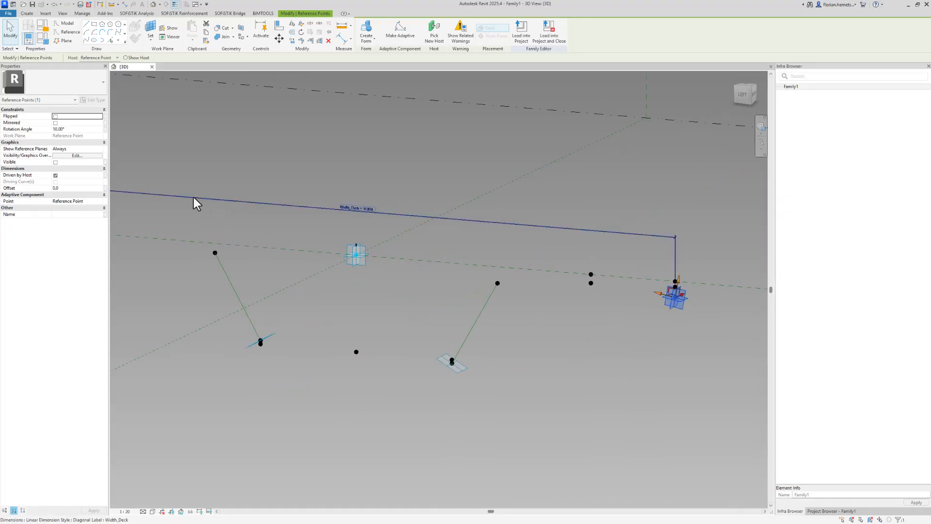
click(105, 129)
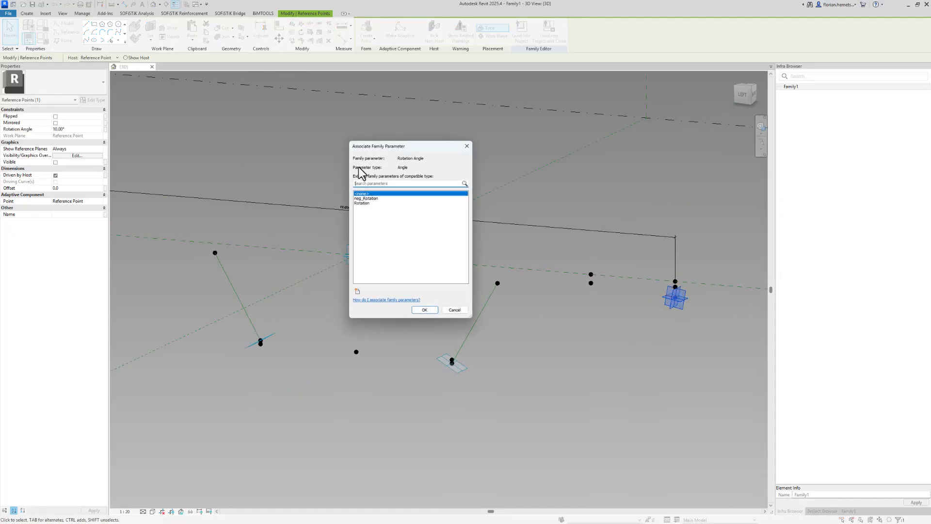
click(372, 199)
click(423, 311)
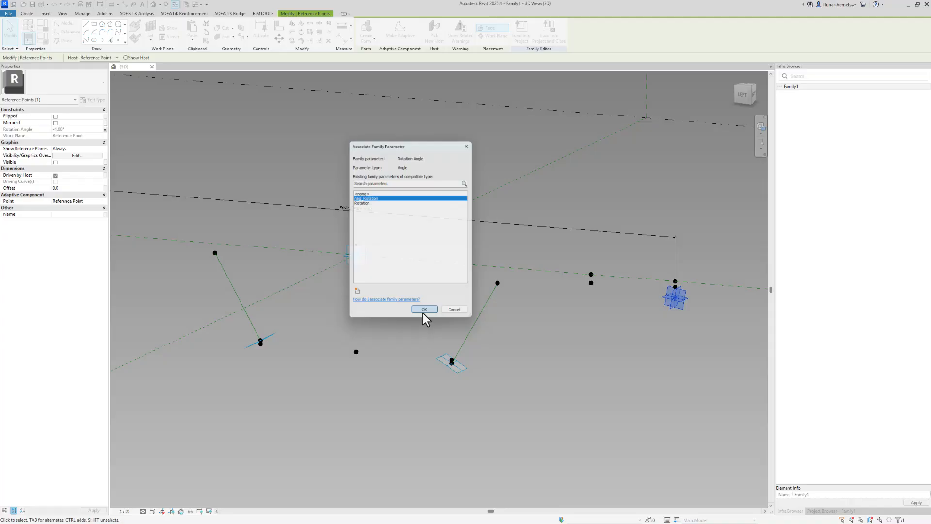
Place a reference point on the rotated point at the right deck edge, using one of its reference planes as the work plane.
click(563, 345)
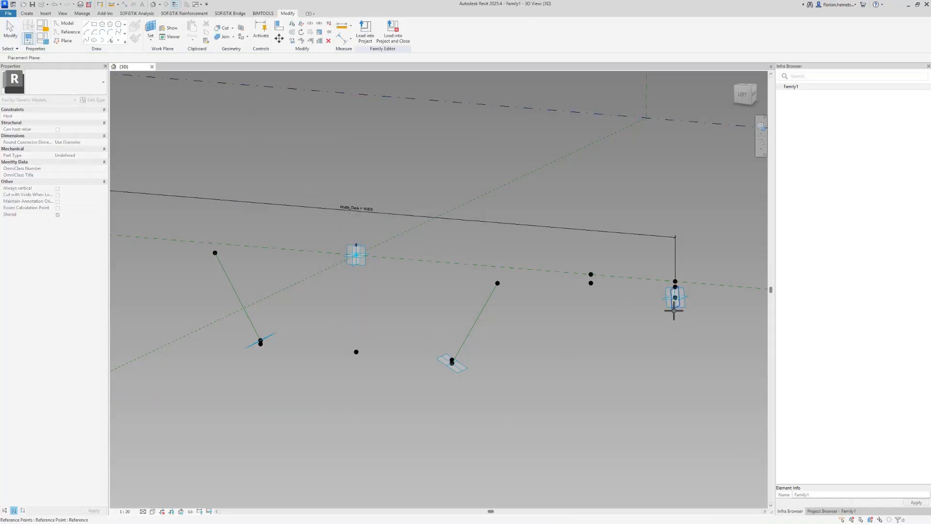
click(119, 42)
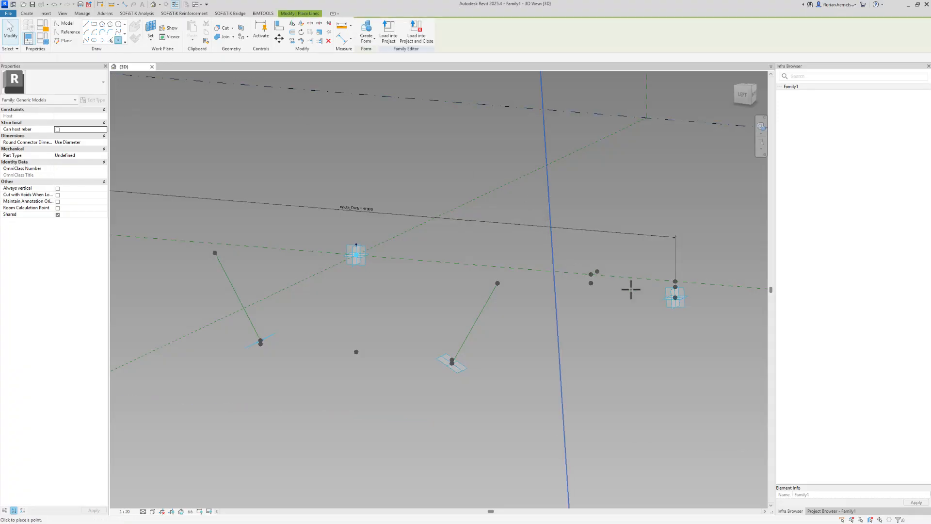
click(674, 297)
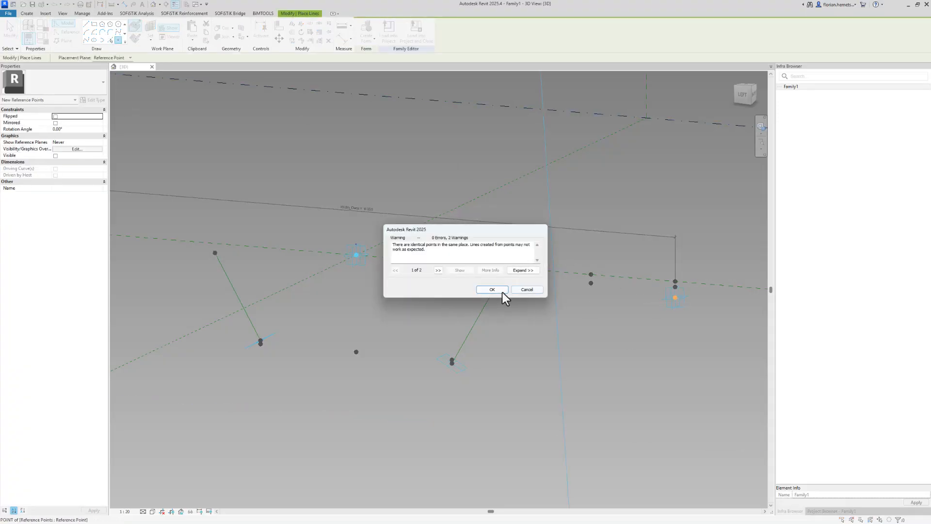
click(501, 290)
Place a reference point on the rotated point at the left deck edge, using one of its reference planes as the work plane.
scroll(696, 340, down, 3)
middle_drag(263, 326, 334, 344)
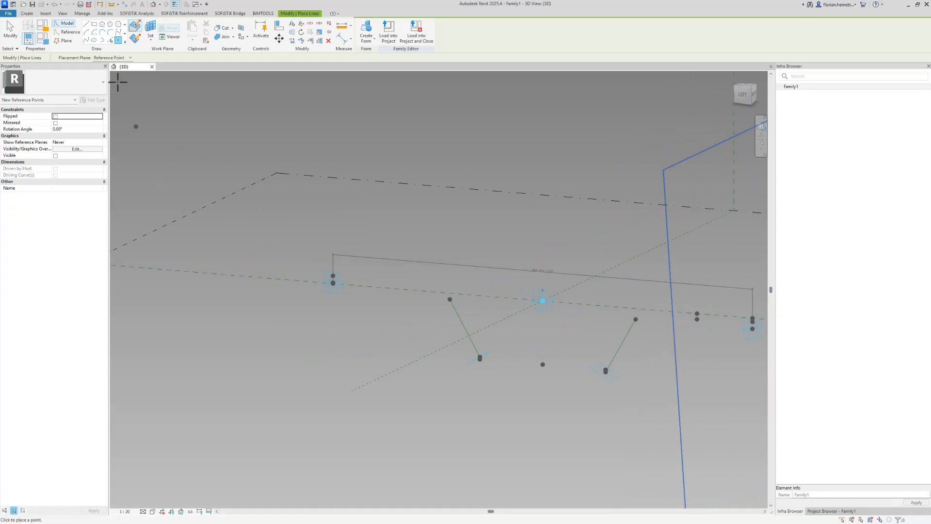
key(Escape)
scroll(326, 288, up, 2)
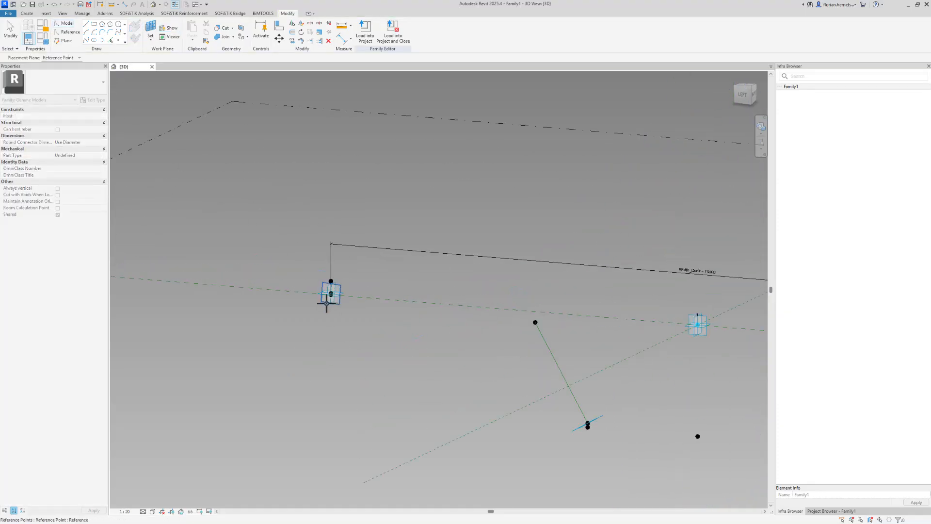
click(325, 307)
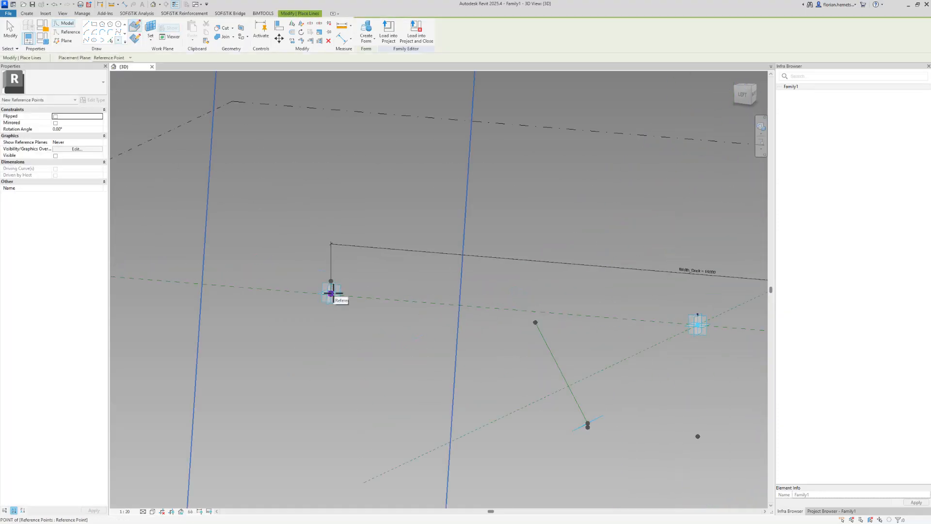
click(334, 293)
click(491, 289)
key(Escape)
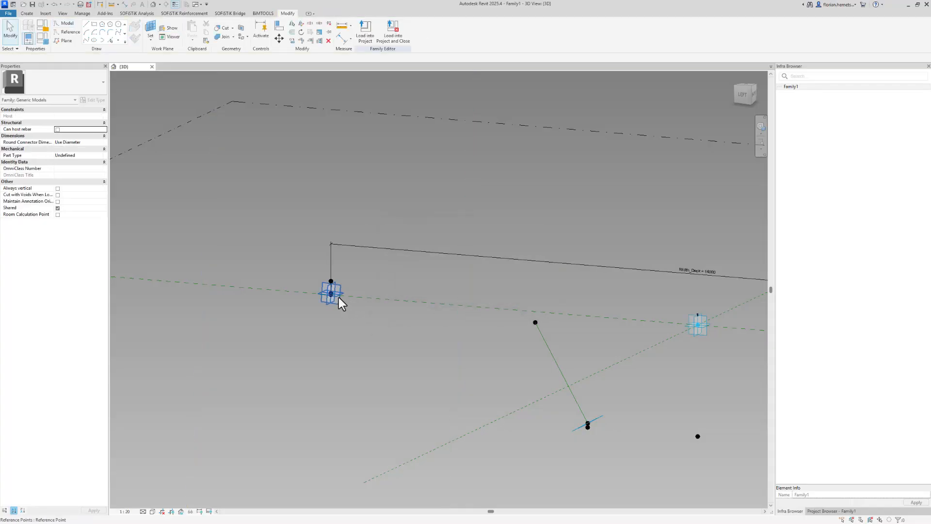
Associate the Offset of the new reference point at the left deck edge with the neg_half_Width_Deck parameter.
click(331, 293)
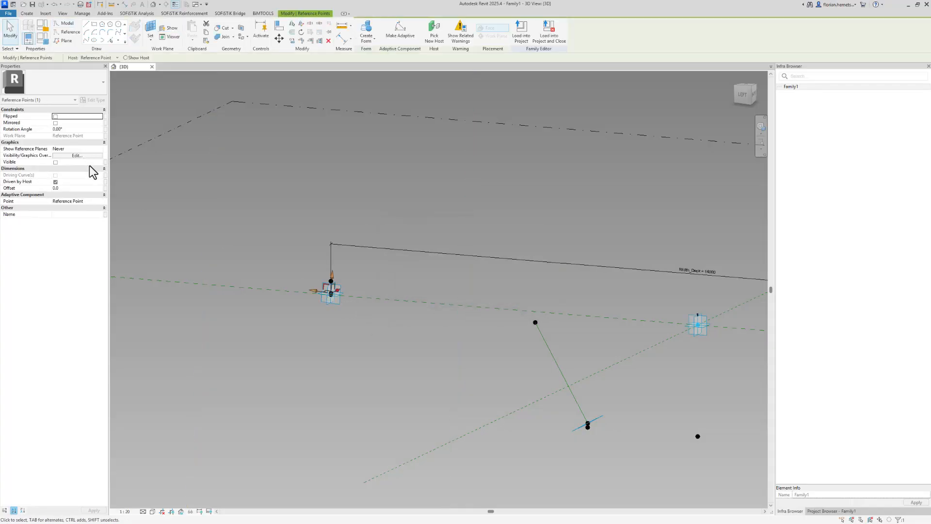
click(106, 188)
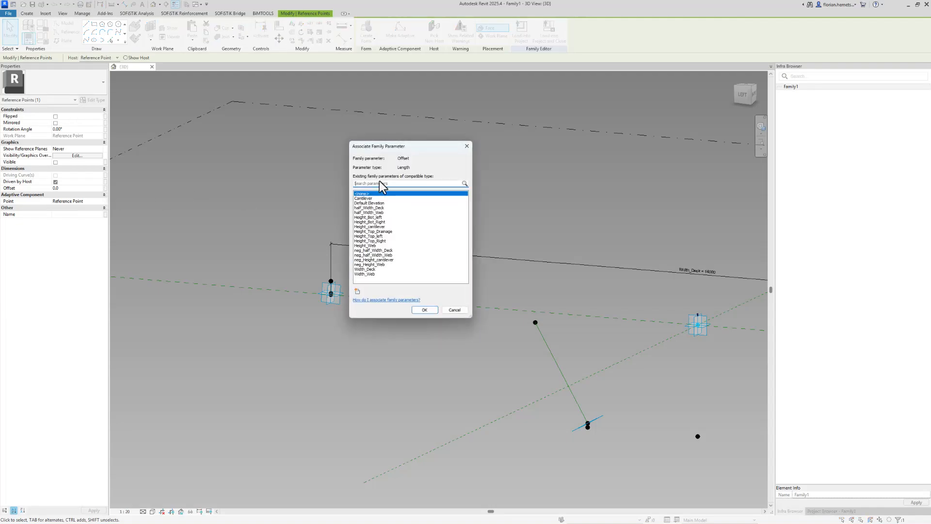
text(neg)
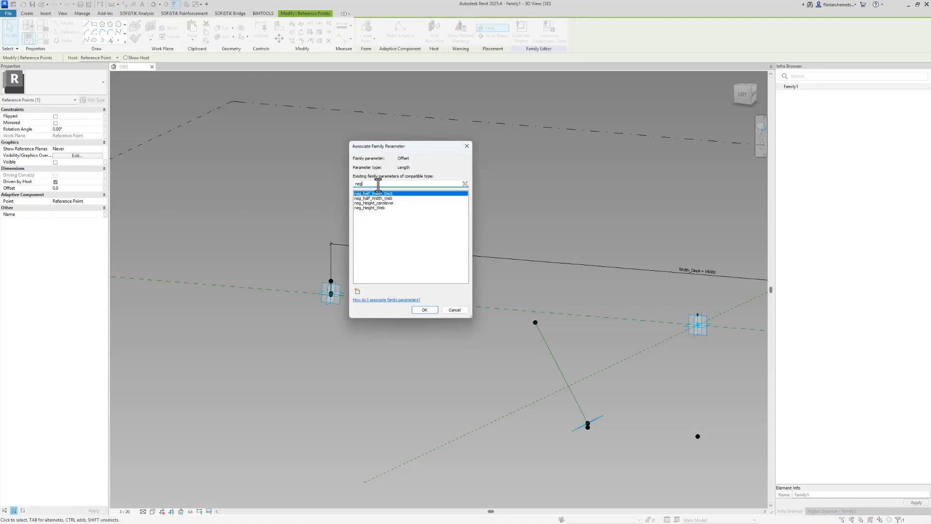
click(398, 199)
click(431, 310)
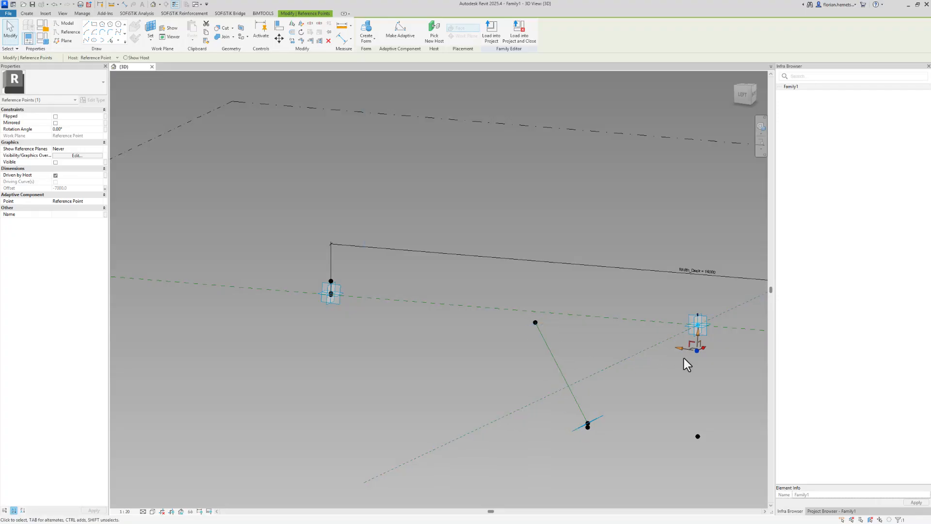
Draw a line through the rotated point at the left deck edge and its offset point near the section centre.
click(337, 304)
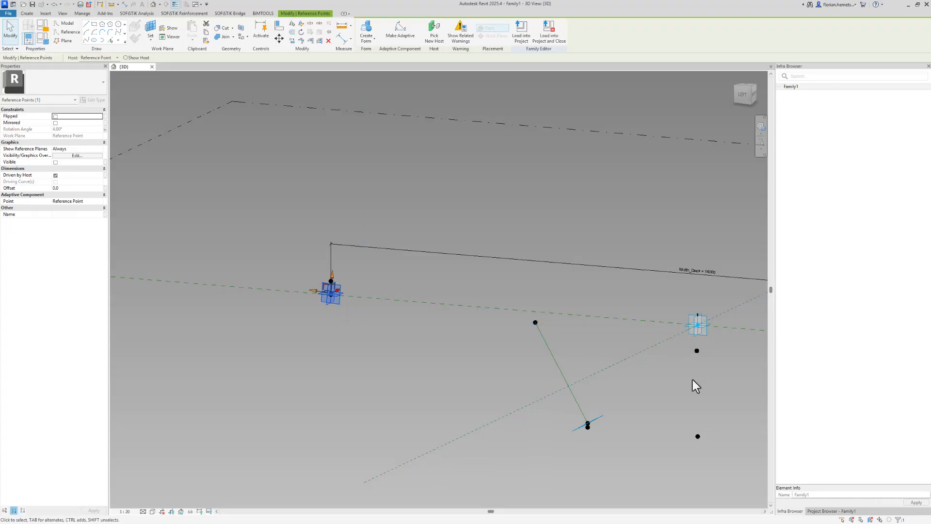
ctrl+click(697, 350)
click(93, 40)
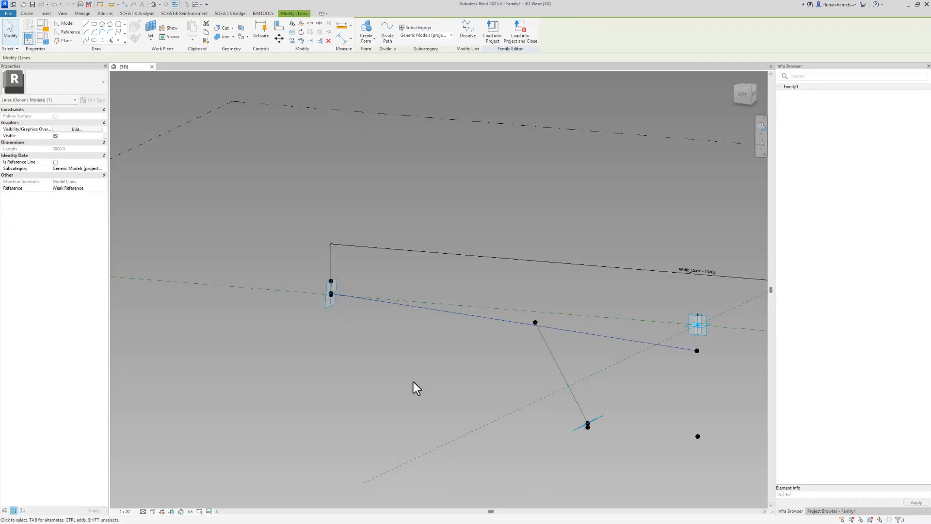
shift+middle_drag(414, 387, 487, 371)
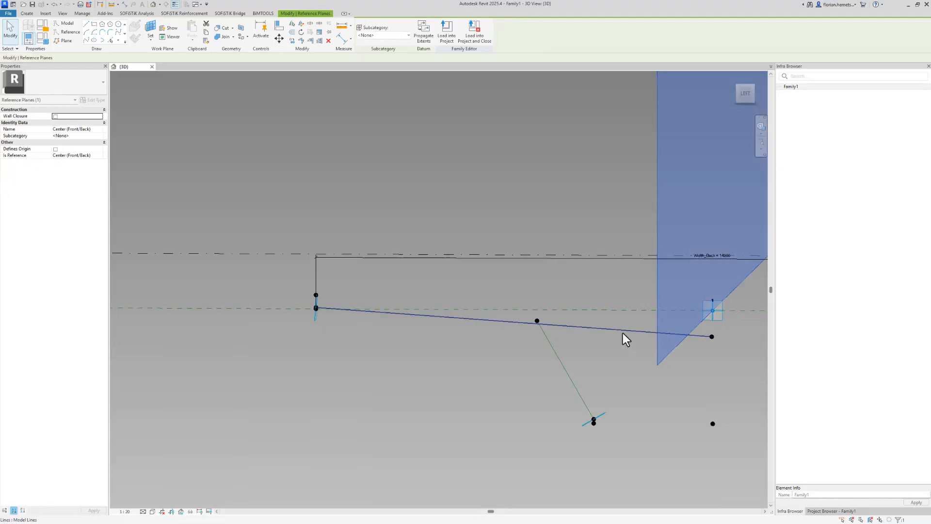
Turn the left sloped line into a reference line and set its Reference option to Not a Reference.
click(55, 162)
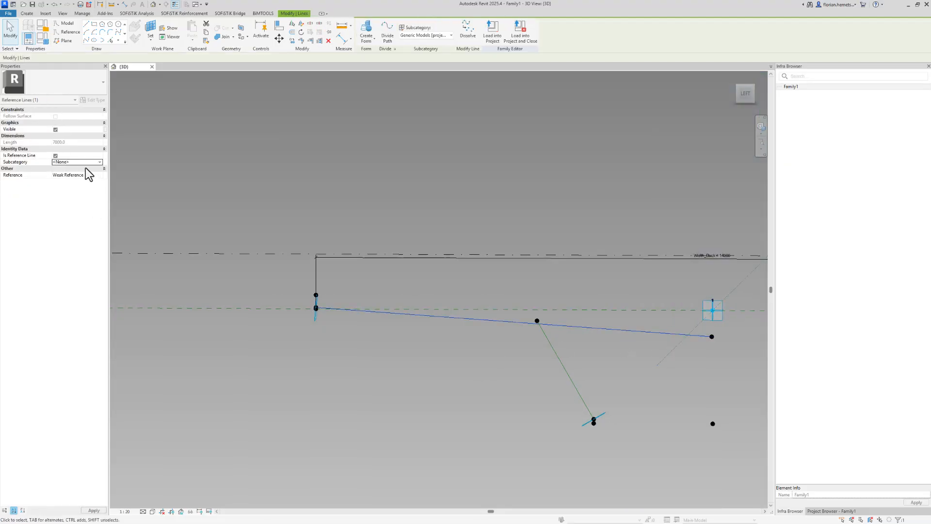
click(99, 175)
click(84, 182)
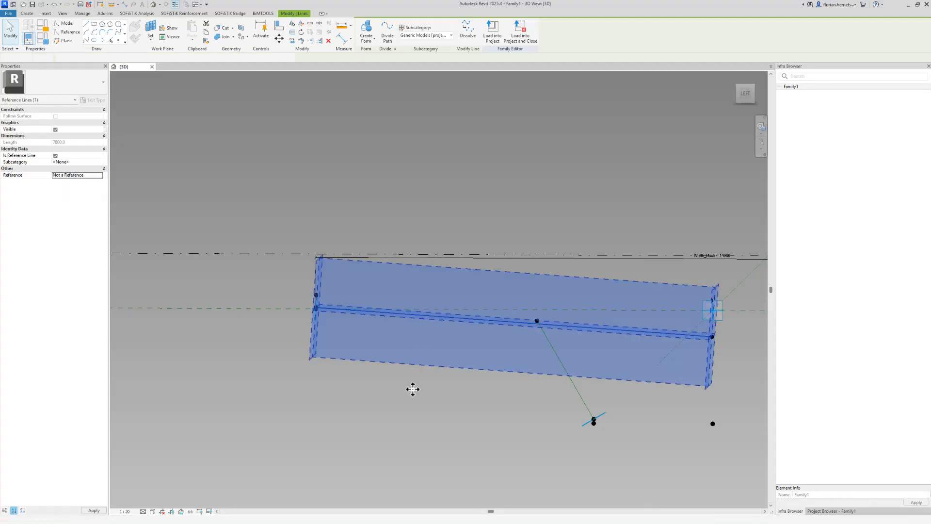
click(413, 389)
Associate the Offset of the new reference point at the right deck edge with the half_Width_Deck parameter.
middle_drag(540, 416, 174, 411)
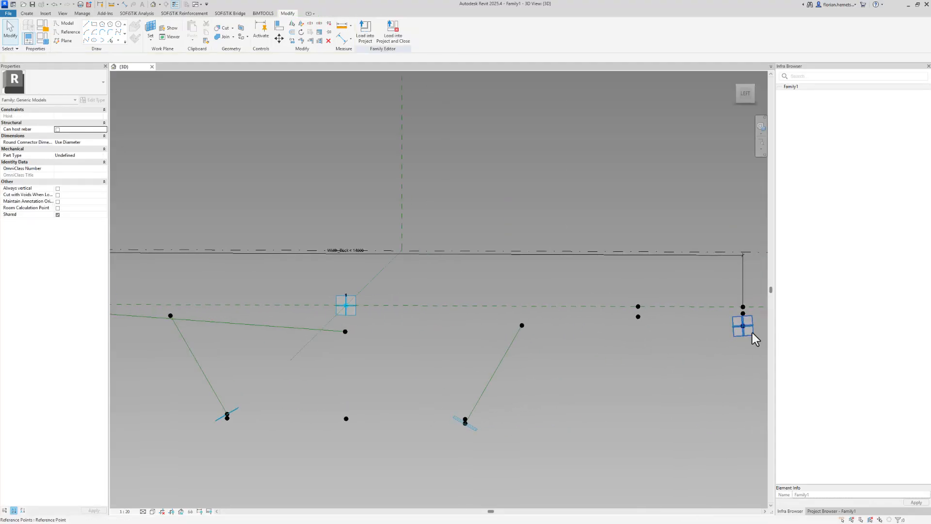
click(749, 330)
click(743, 351)
shift+middle_drag(725, 385, 726, 345)
click(727, 345)
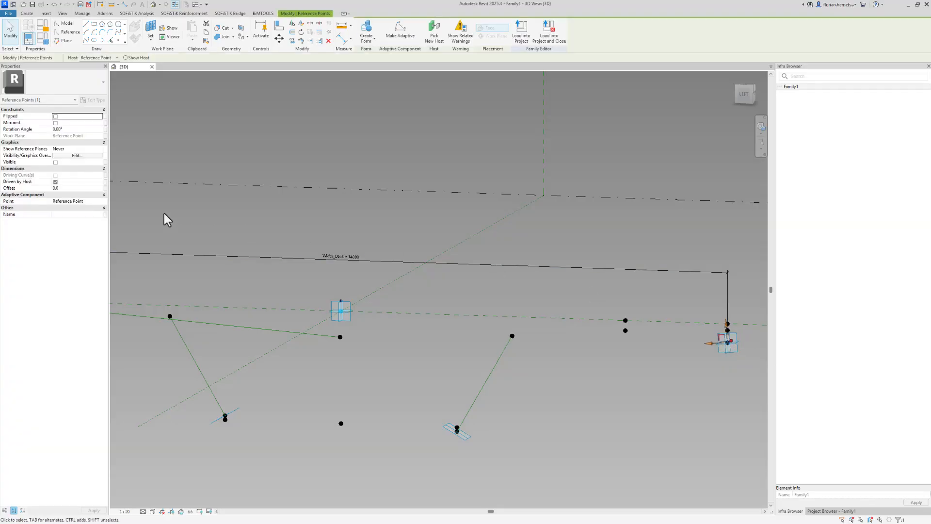
click(105, 188)
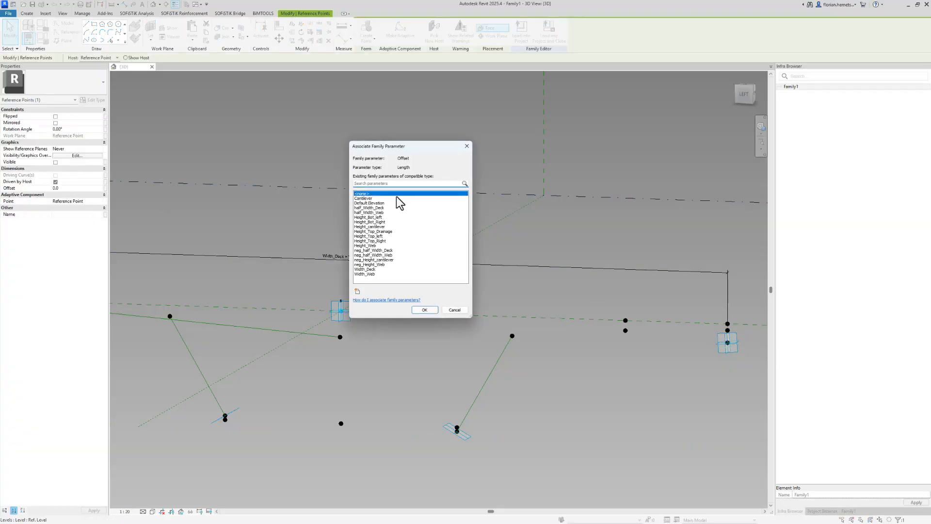
text(hal)
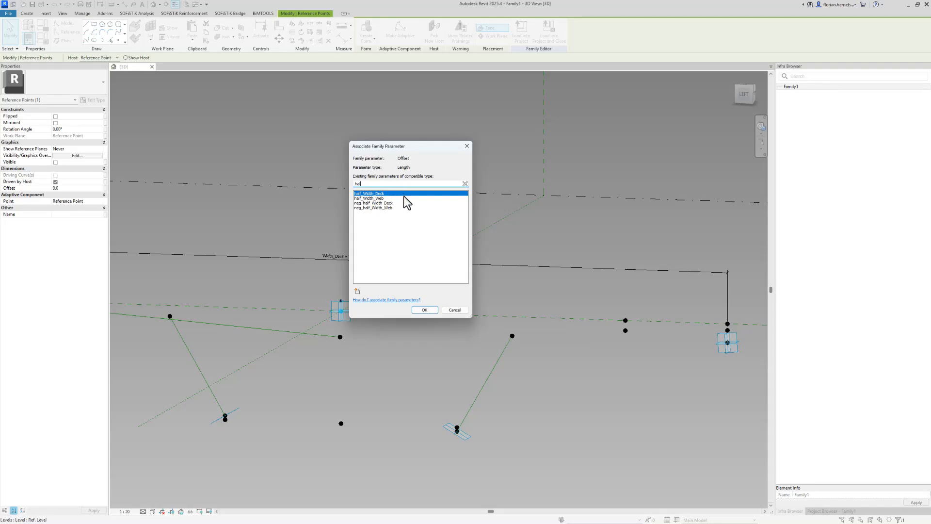
click(424, 310)
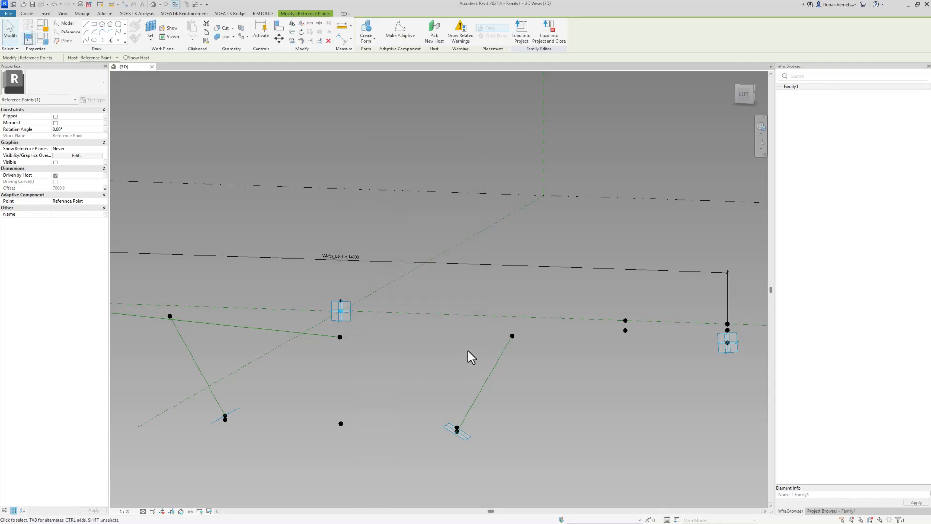
Draw a line through the rotated point at the right deck edge and its offset point near the section centre.
ctrl+click(723, 352)
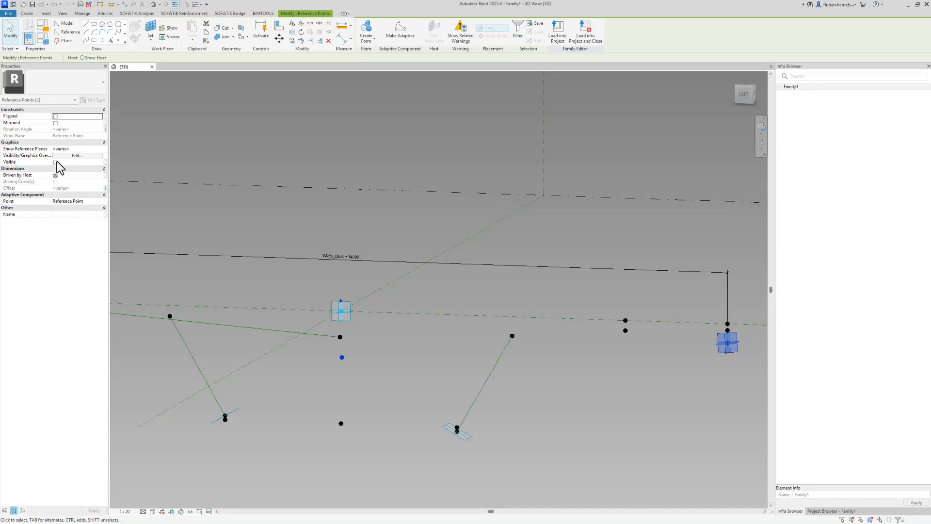
click(86, 40)
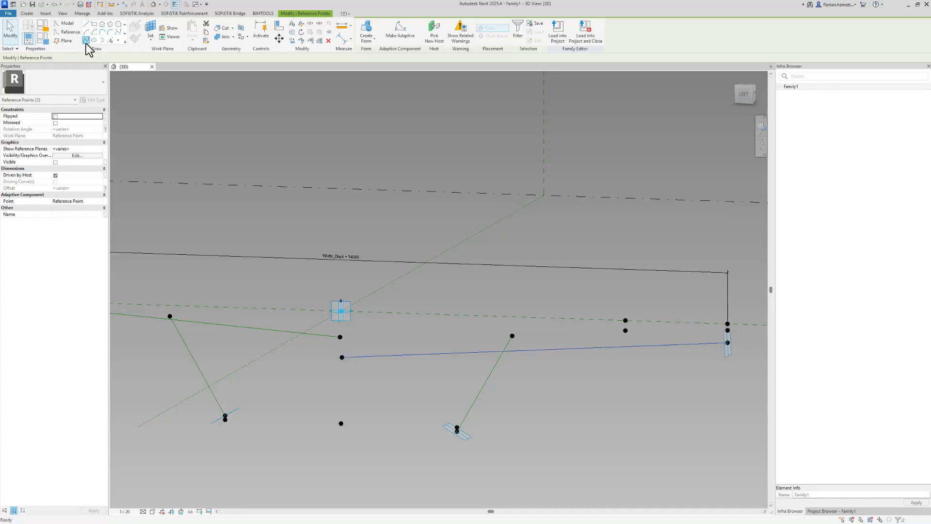
click(388, 379)
Turn the right sloped line into a reference line and change its Reference option.
click(407, 356)
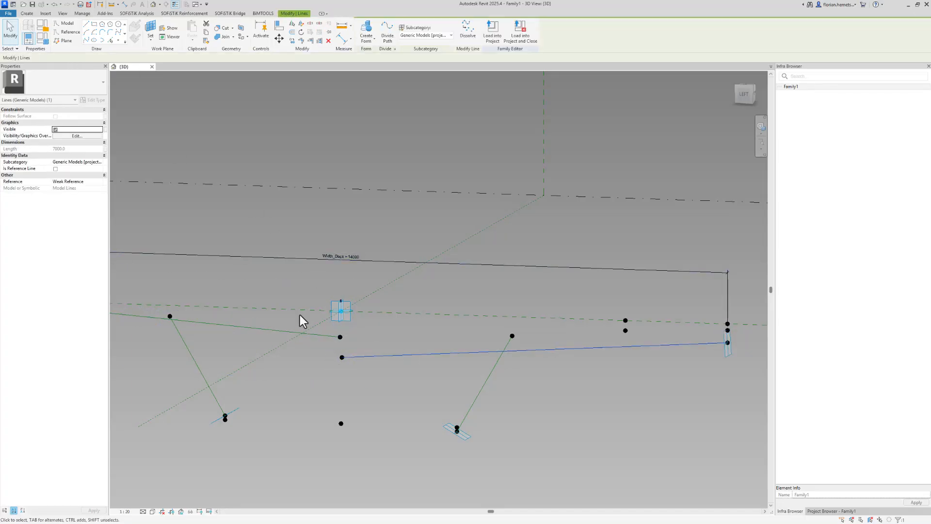
click(55, 168)
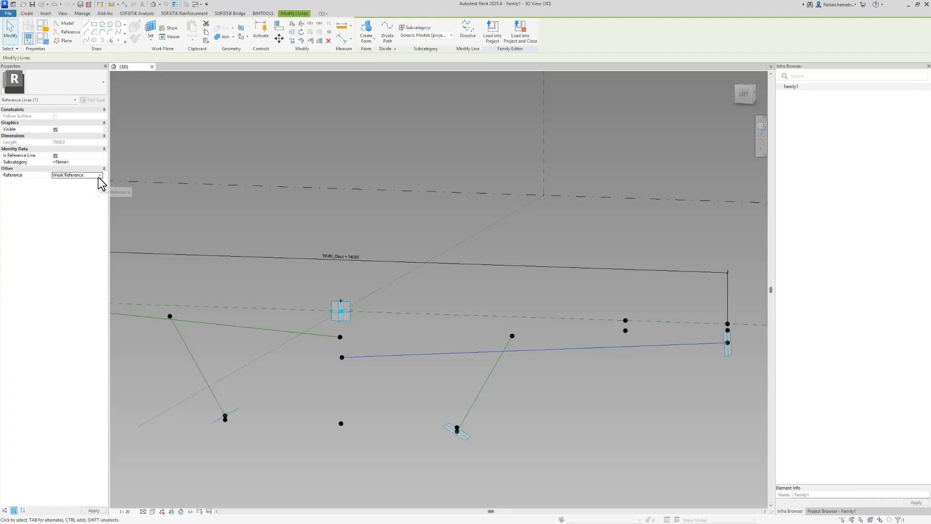
click(100, 174)
click(76, 190)
click(290, 388)
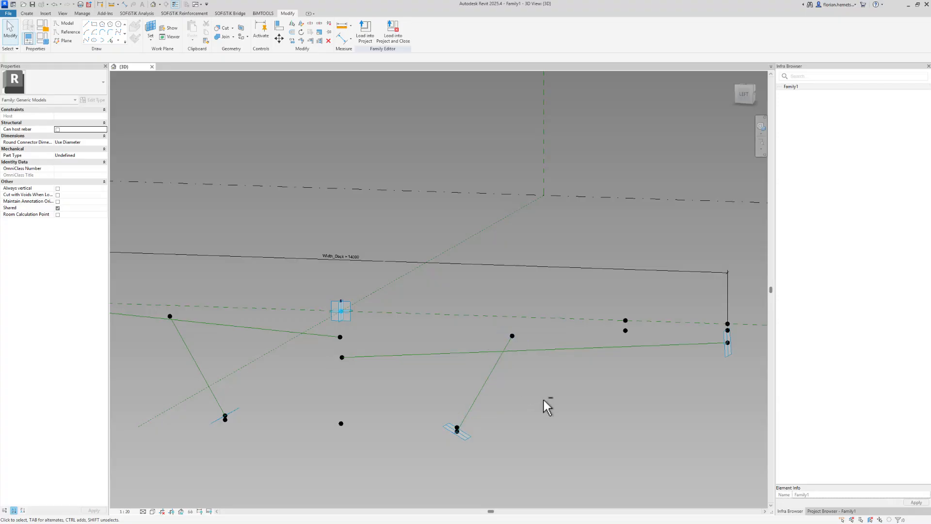
Place one reference point on each of the two inclined web reference lines, between their end points.
shift+middle_drag(543, 401, 566, 417)
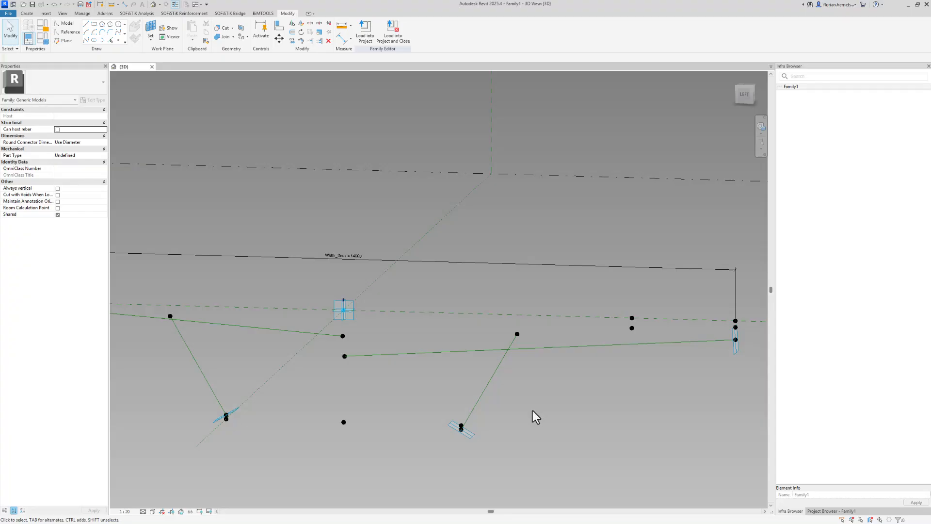
middle_drag(116, 119, 325, 155)
scroll(322, 184, down, 1)
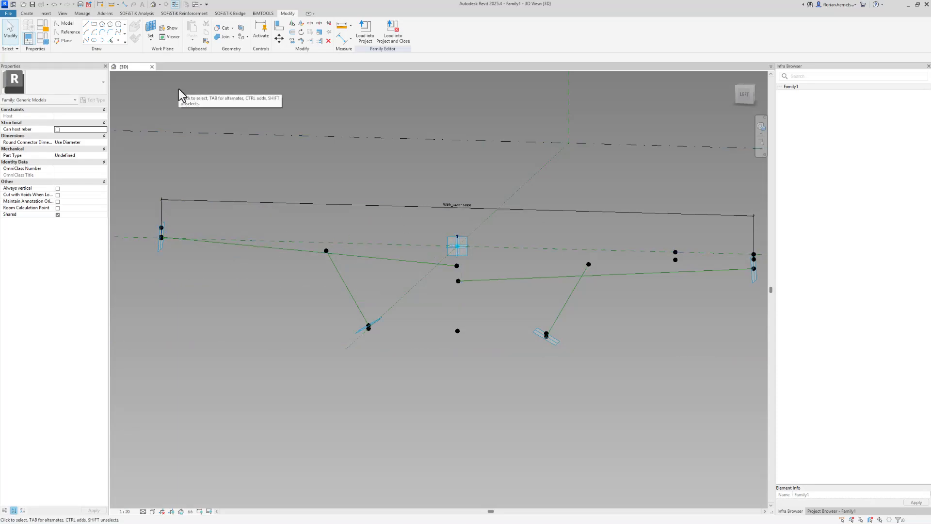
click(118, 40)
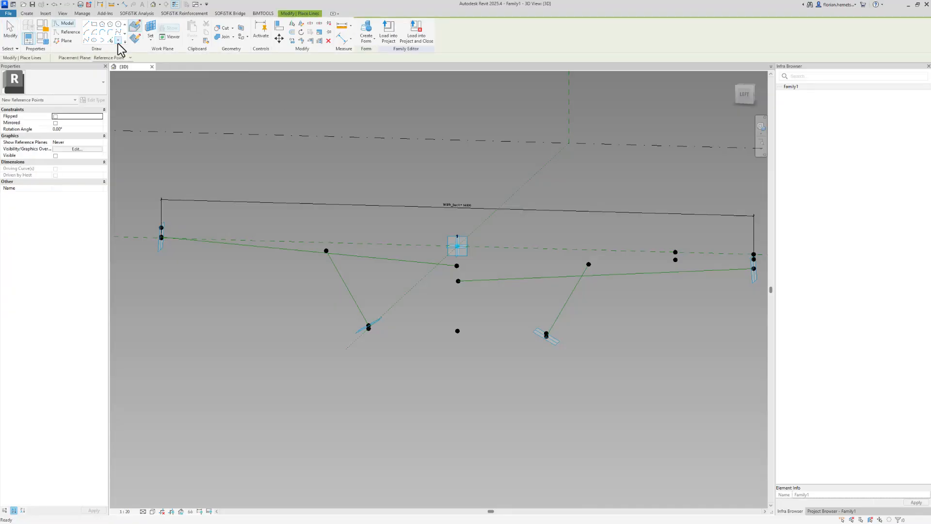
click(343, 278)
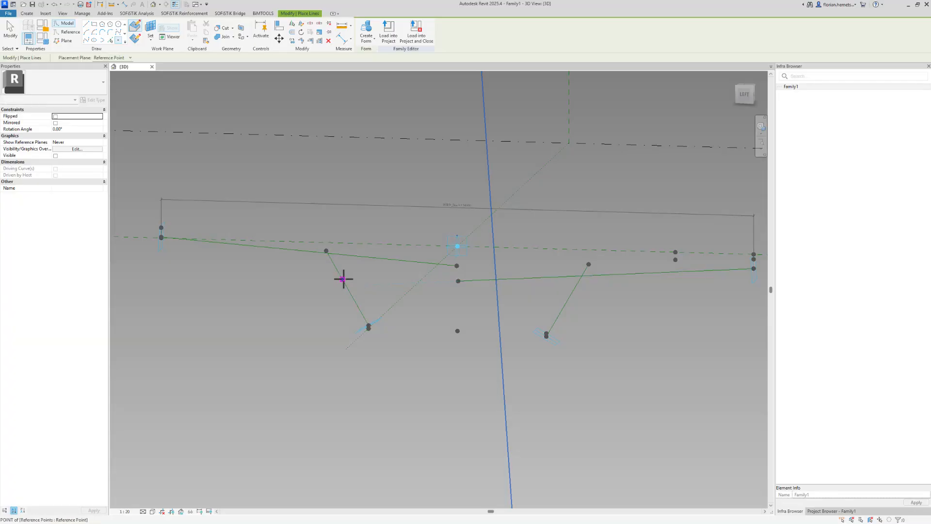
click(573, 291)
key(Escape)
key(Escape)
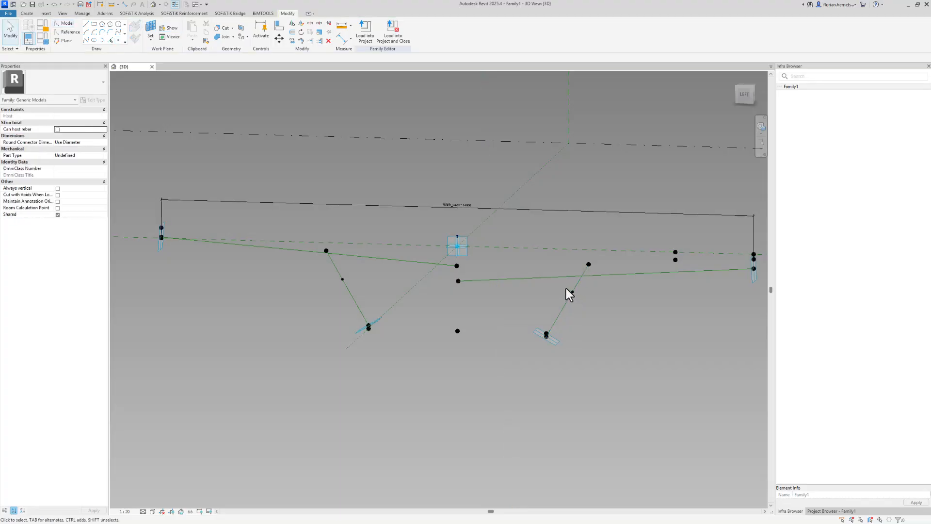
Host the point on the right web line by intersection with the right sloped reference line.
click(581, 296)
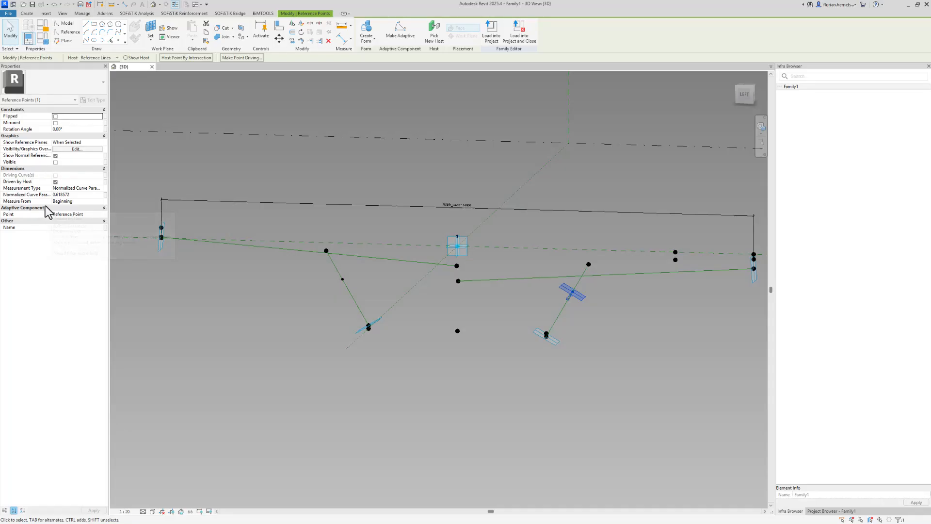
click(96, 188)
click(100, 188)
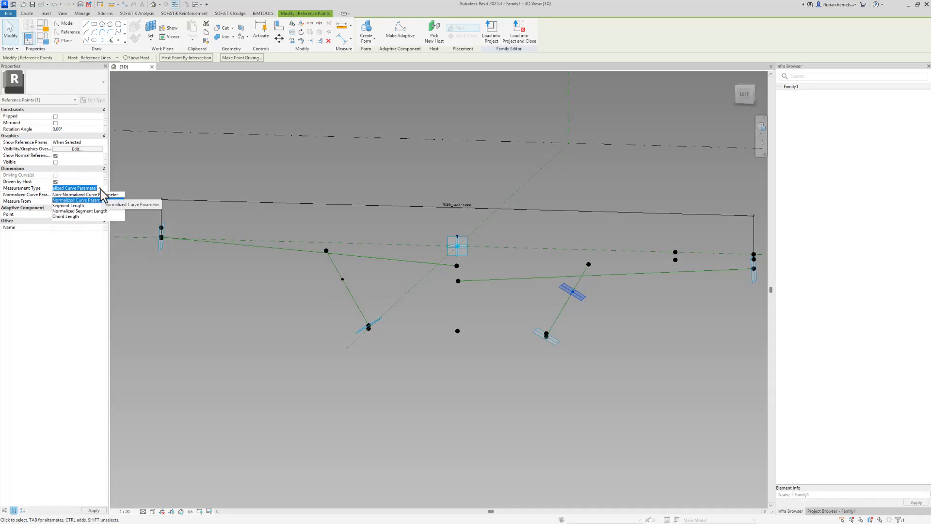
scroll(627, 312, up, 2)
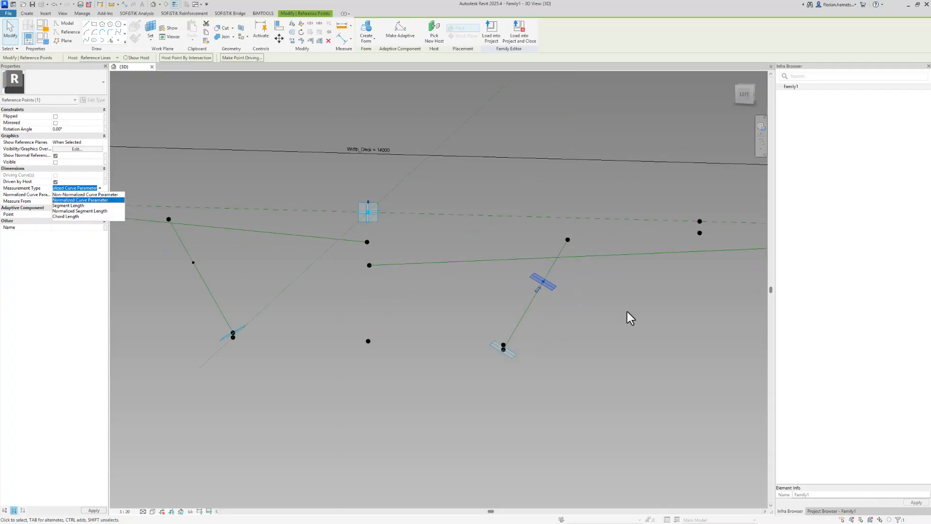
click(601, 330)
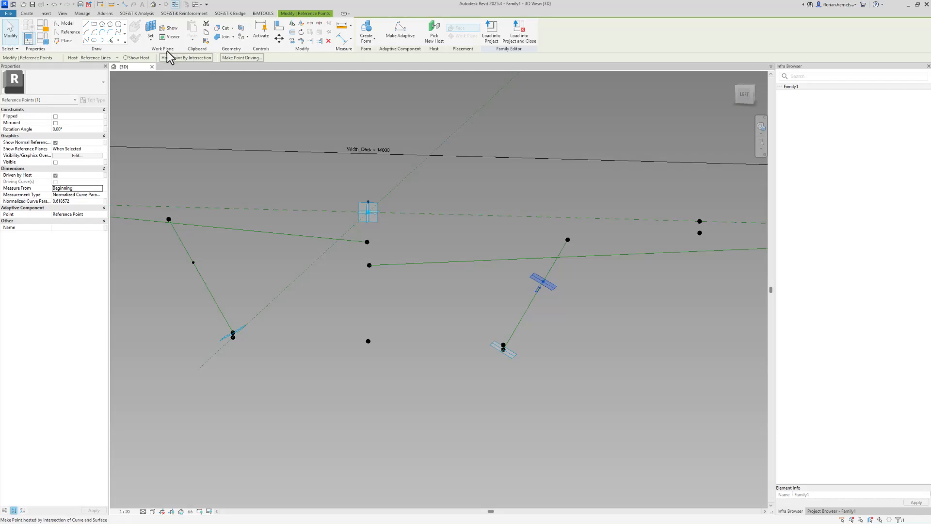
click(197, 60)
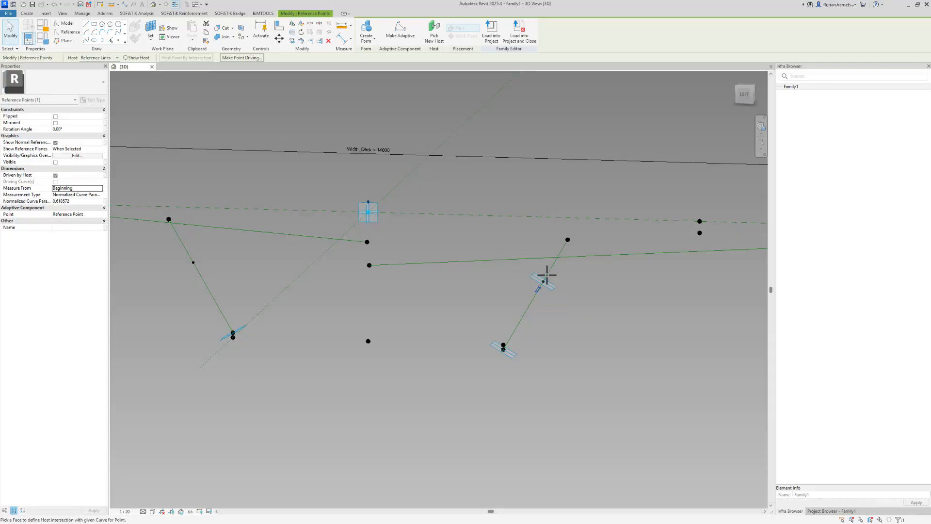
click(572, 258)
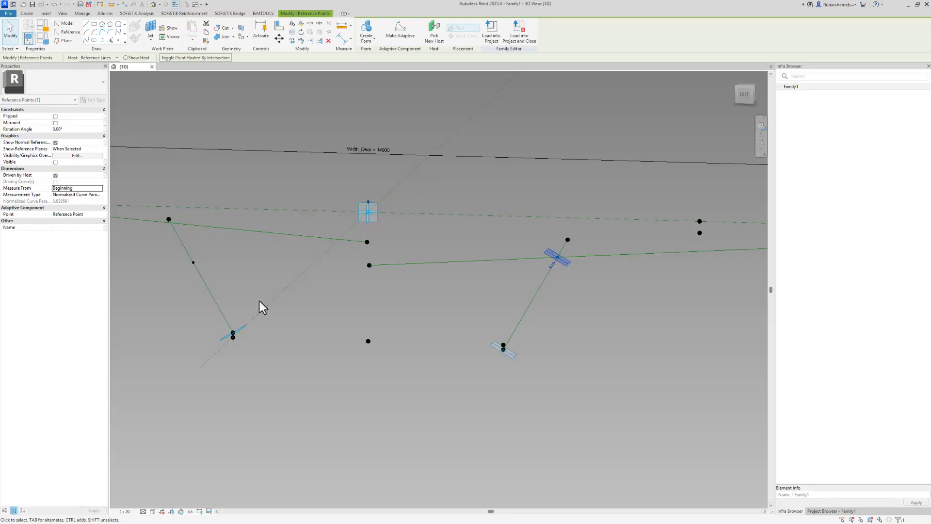
Host the point on the left web line by intersection with the left sloped reference line.
middle_drag(262, 307, 385, 328)
click(324, 302)
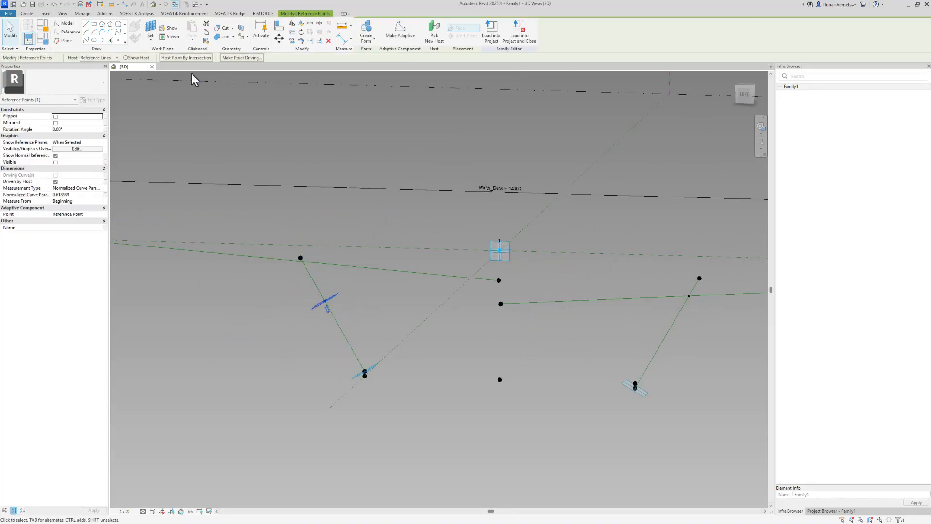
click(207, 57)
click(347, 266)
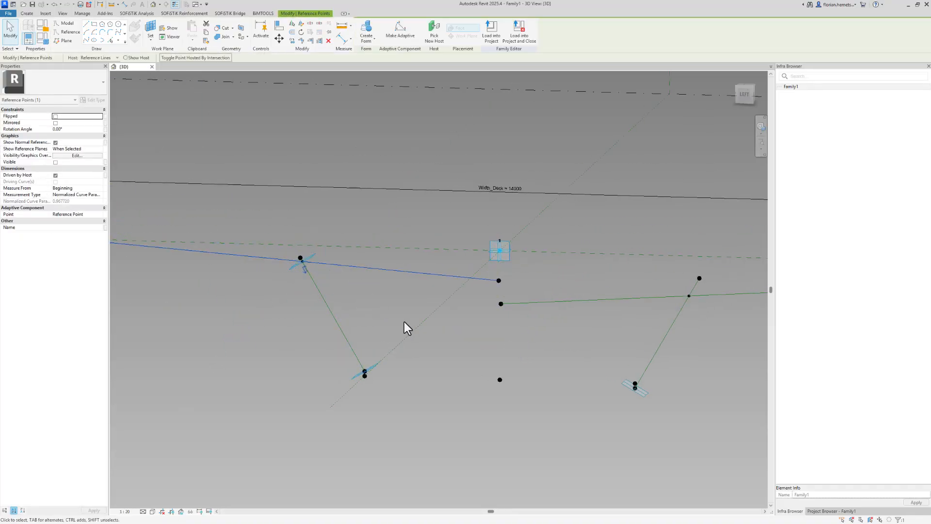
key(Escape)
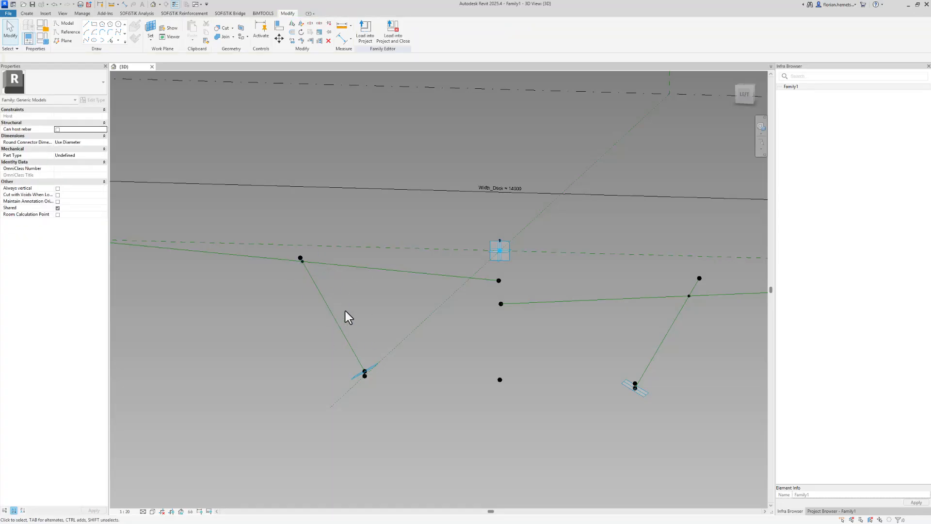
Temporarily hide the two sloped reference lines together with their end points near the section centre.
scroll(352, 318, down, 2)
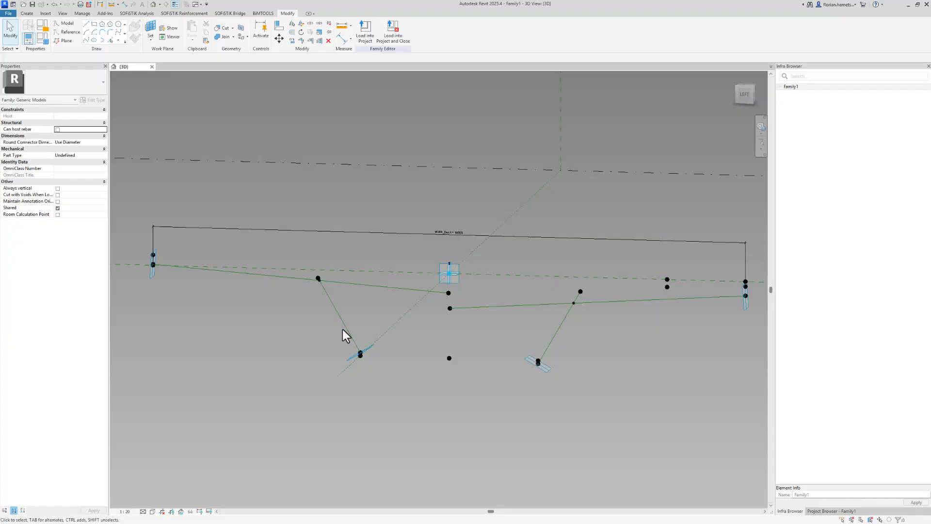
mouse_move(601, 339)
shift+middle_down()
mouse_move(638, 337)
mouse_move(615, 338)
shift+middle_up()
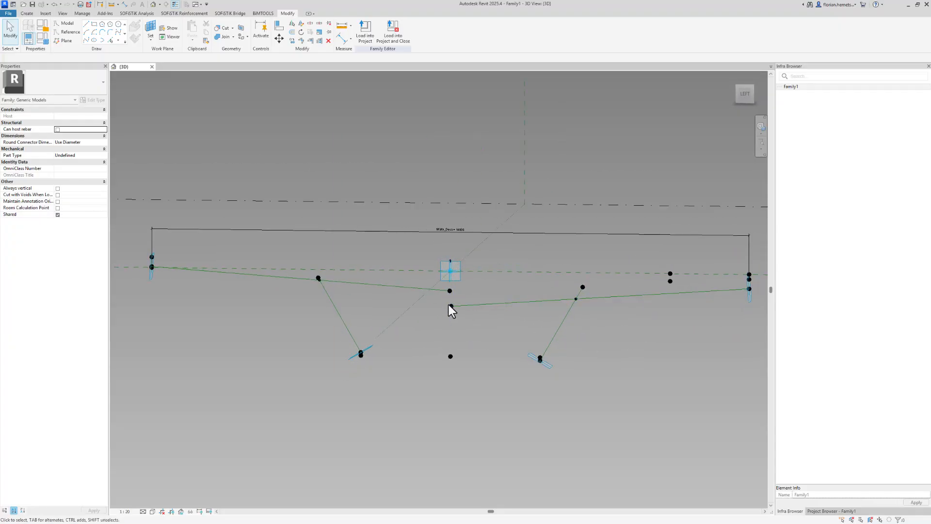
click(446, 289)
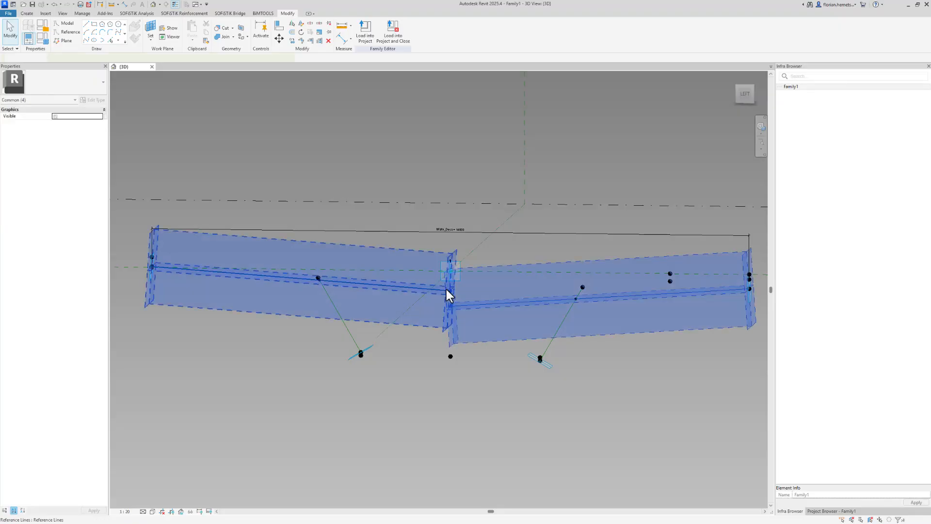
click(190, 512)
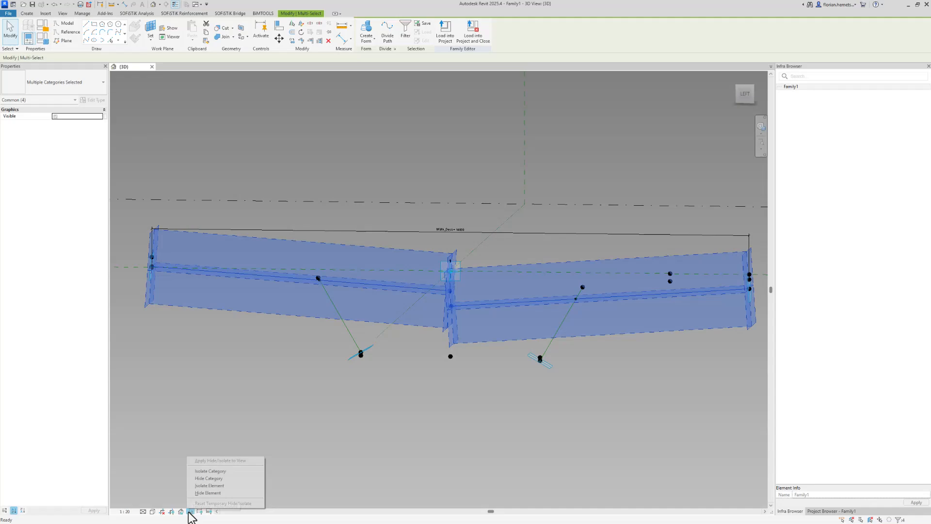
click(207, 491)
Temporarily hide the two inclined web reference lines, their construction end points and the lower point on the section centreline.
click(559, 330)
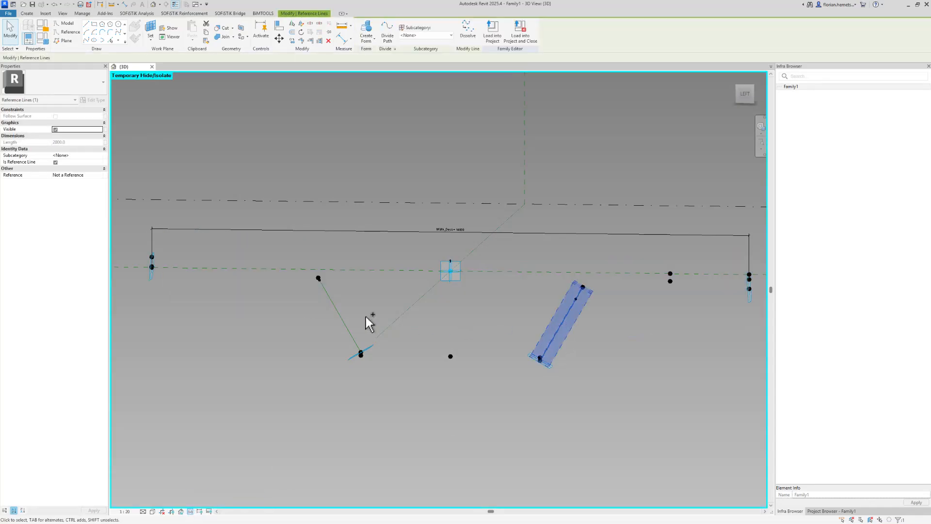
ctrl+click(329, 313)
scroll(296, 281, up, 5)
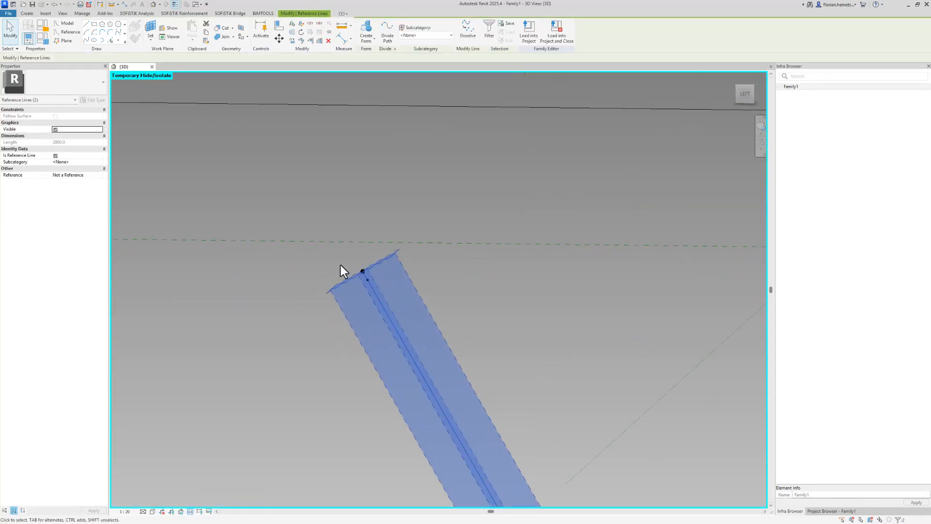
ctrl+click(372, 273)
scroll(335, 283, down, 4)
middle_drag(688, 337, 640, 316)
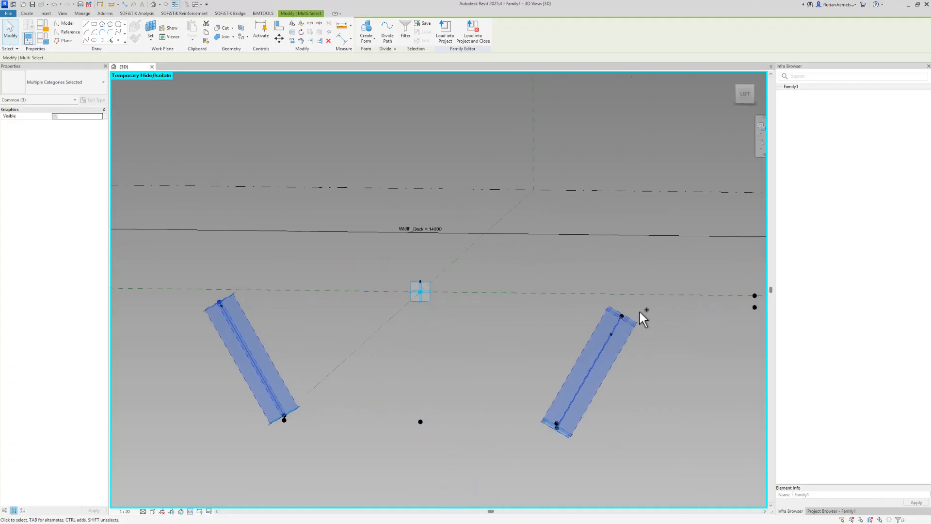
scroll(611, 313, up, 1)
ctrl+click(542, 442)
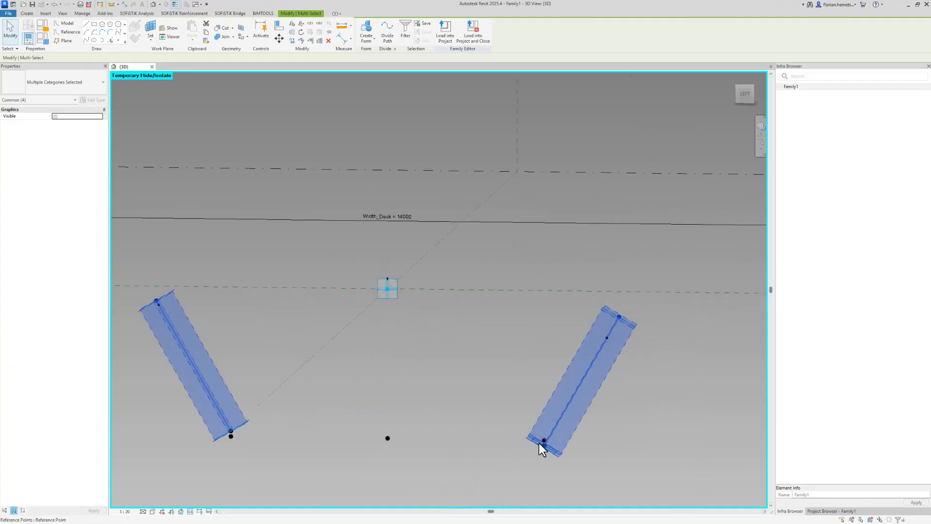
scroll(510, 449, up, 3)
ctrl+drag(572, 409, 572, 412)
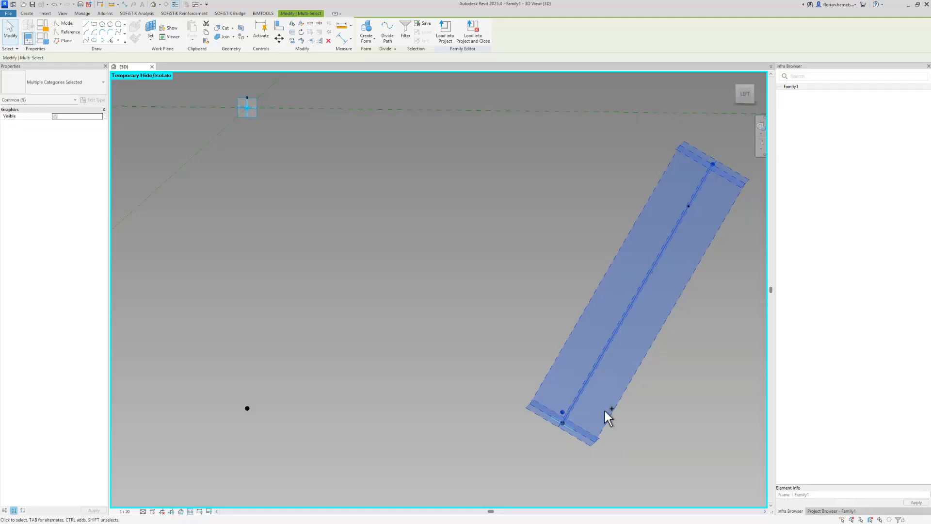
scroll(604, 412, down, 3)
ctrl+drag(395, 382, 444, 439)
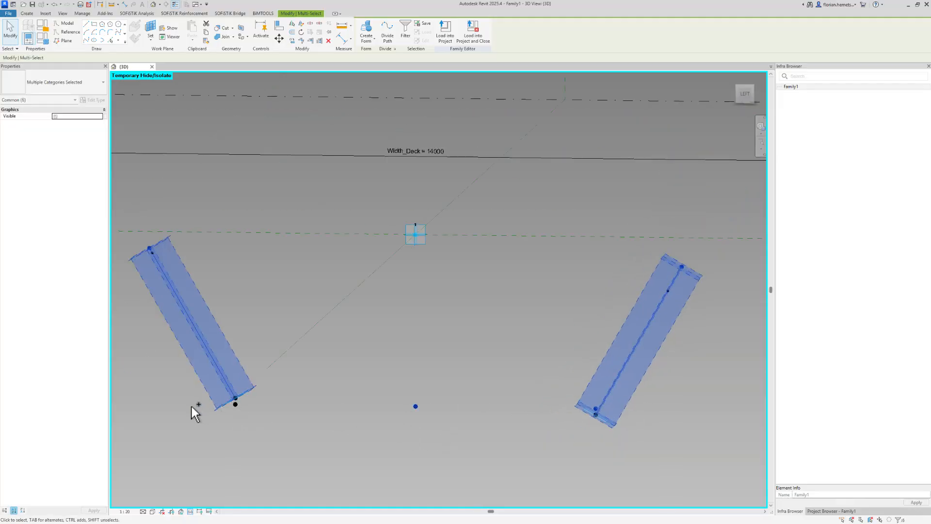
ctrl+drag(191, 406, 257, 421)
click(198, 511)
click(203, 493)
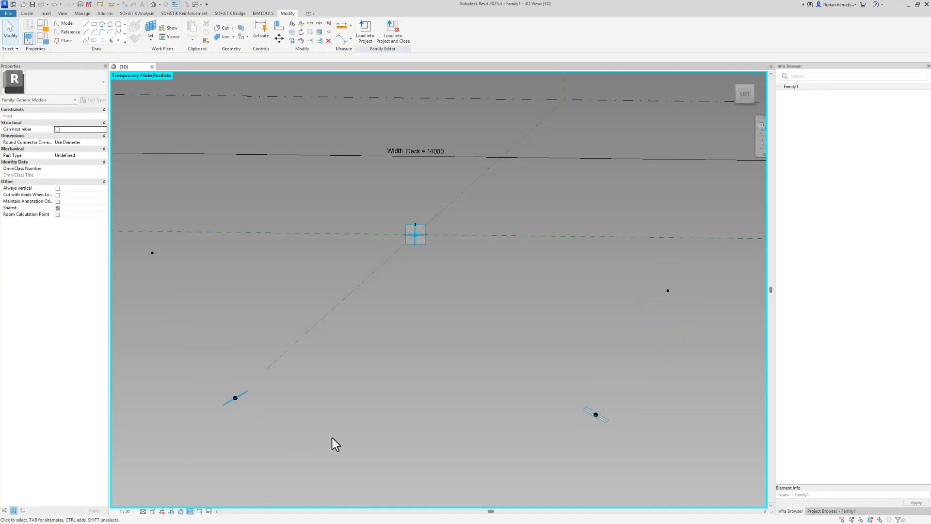
Temporarily hide the left deck-edge host point that lies on the horizontal reference plane.
shift+middle_drag(386, 393, 635, 371)
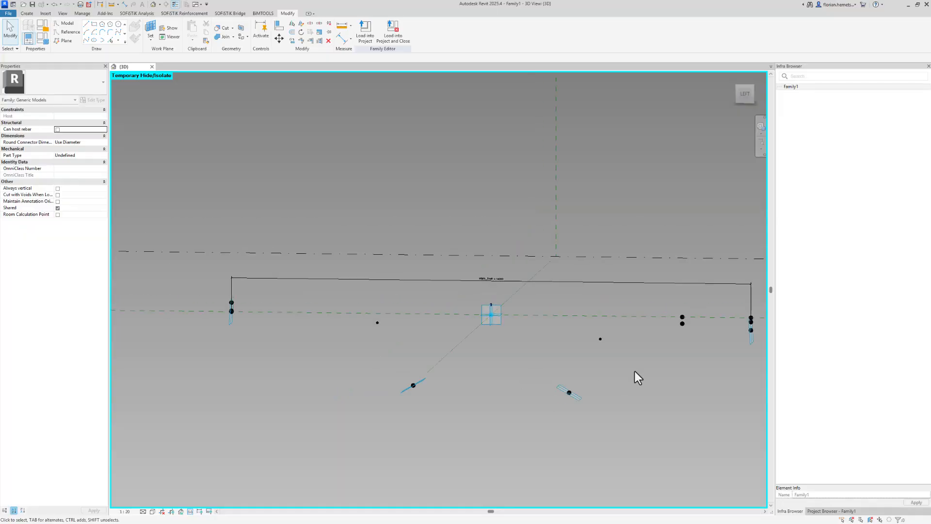
scroll(222, 313, up, 4)
scroll(272, 316, up, 4)
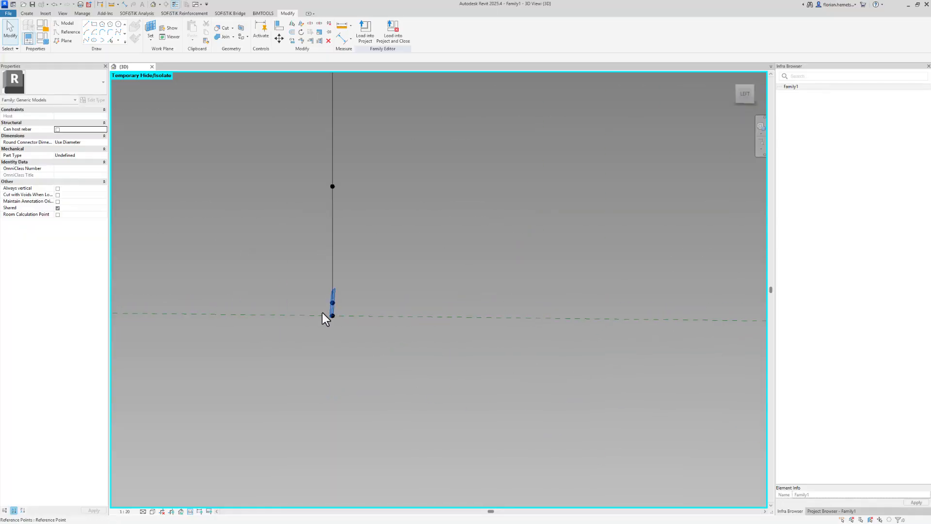
click(340, 319)
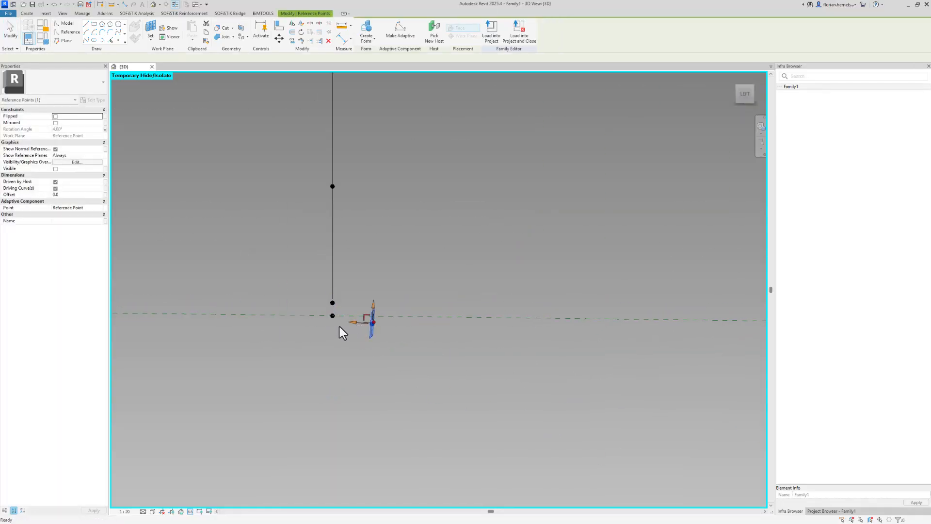
click(340, 326)
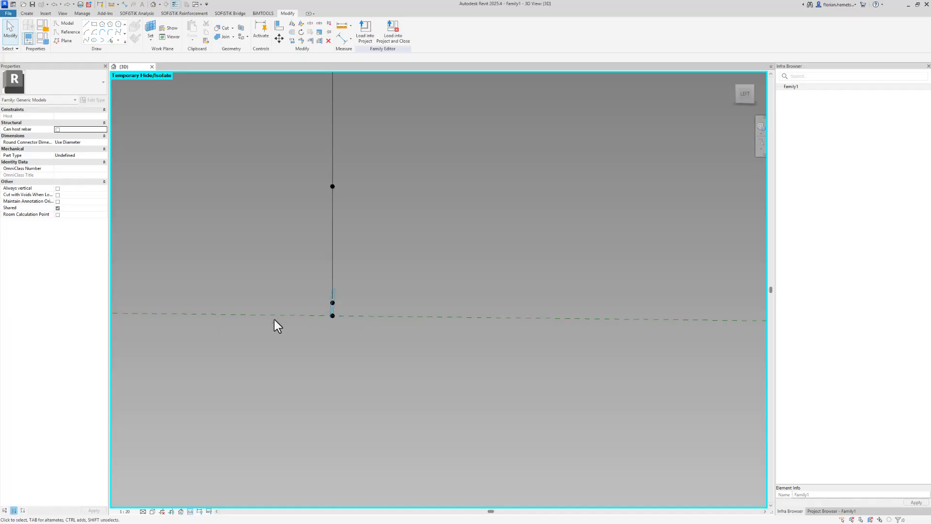
click(328, 325)
click(190, 512)
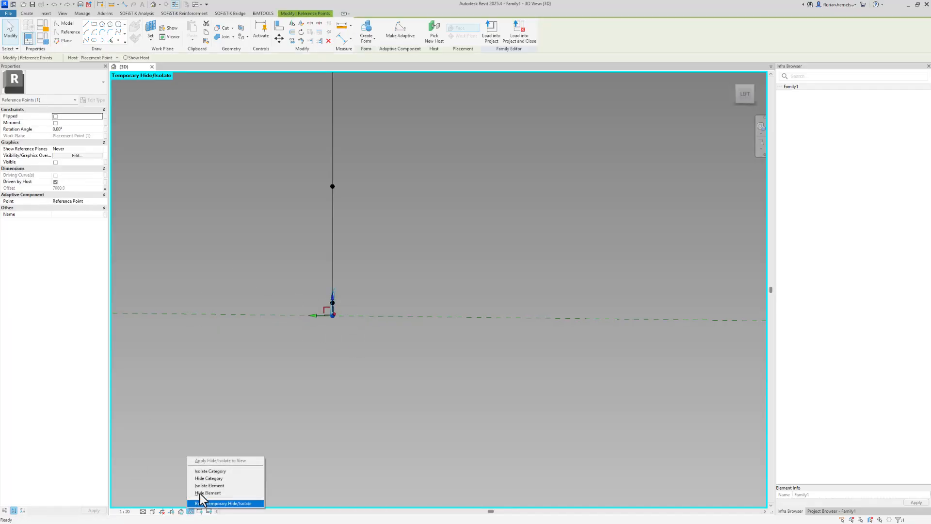
click(214, 493)
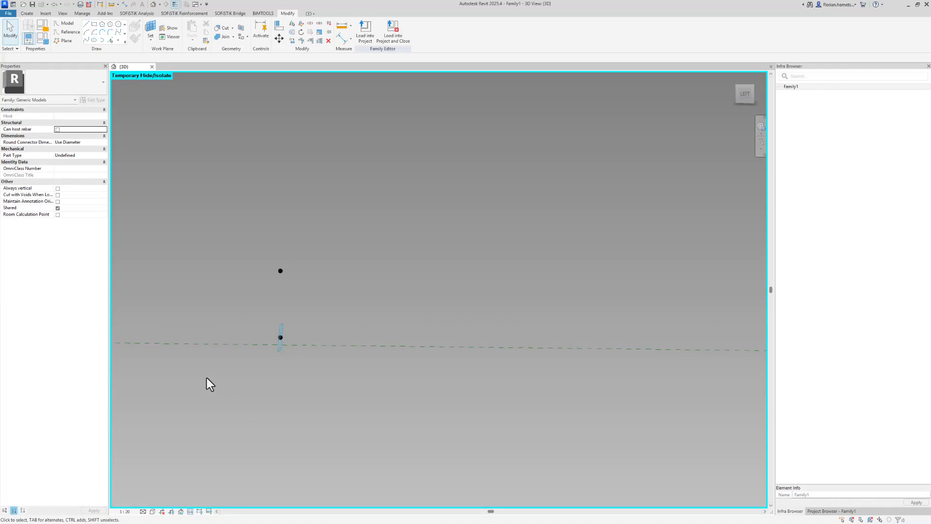
Temporarily hide the right deck-edge host point that lies on the horizontal reference plane.
scroll(207, 377, down, 6)
middle_drag(449, 431, 328, 356)
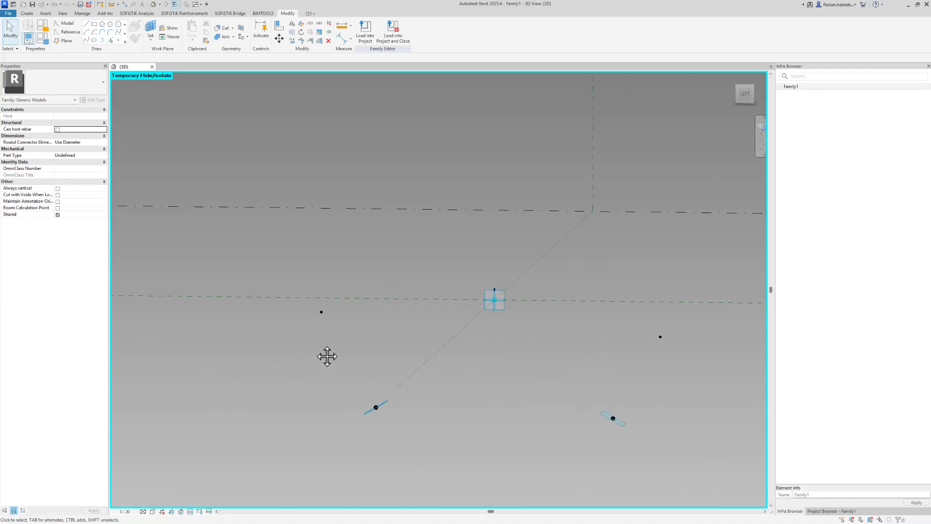
scroll(316, 342, down, 2)
scroll(702, 325, up, 5)
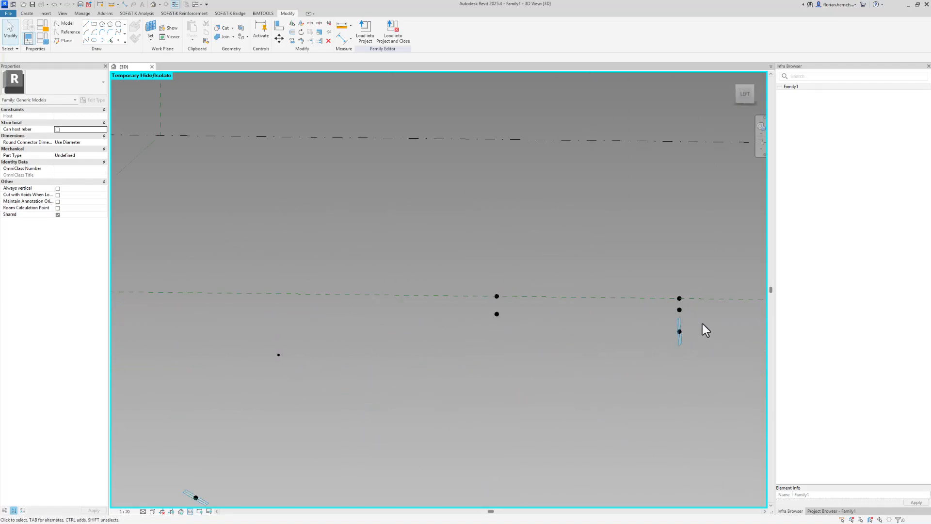
click(679, 297)
click(190, 512)
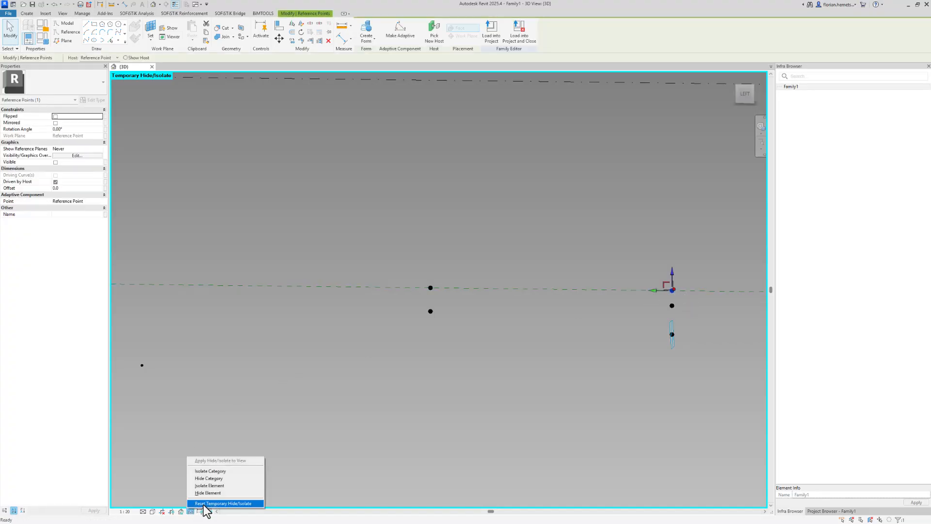
click(208, 494)
Draw point-driven model lines from the right web's intersection point to its bottom corner and from there to the left bottom corner.
scroll(617, 363, down, 2)
scroll(678, 345, down, 2)
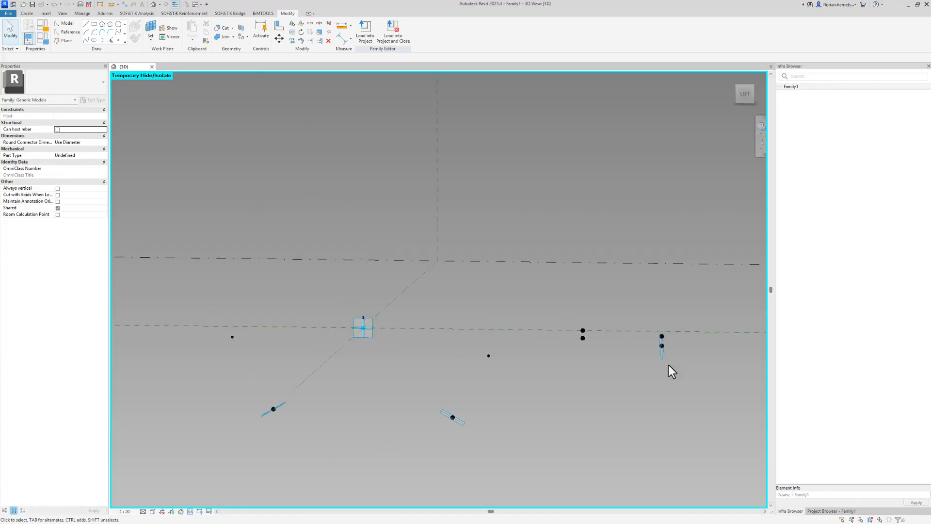
click(489, 355)
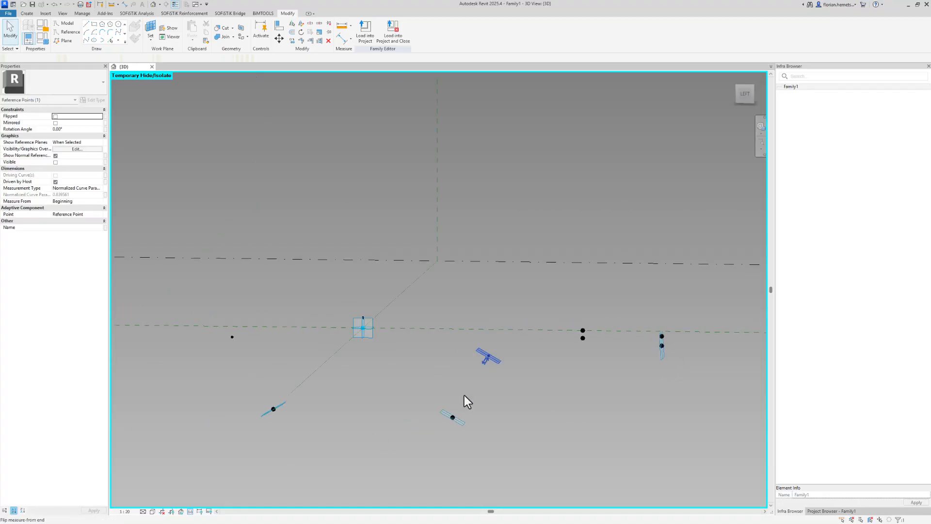
ctrl+click(463, 423)
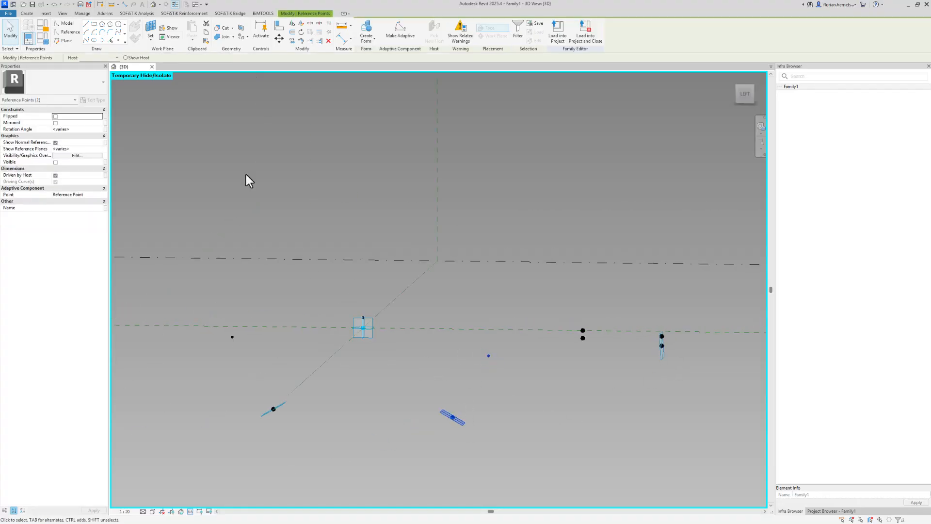
click(86, 40)
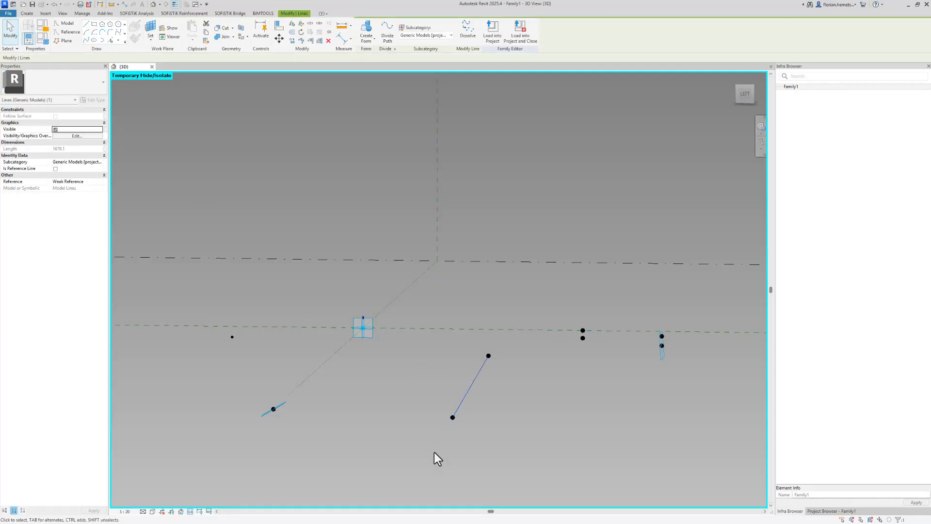
click(451, 420)
ctrl+click(275, 409)
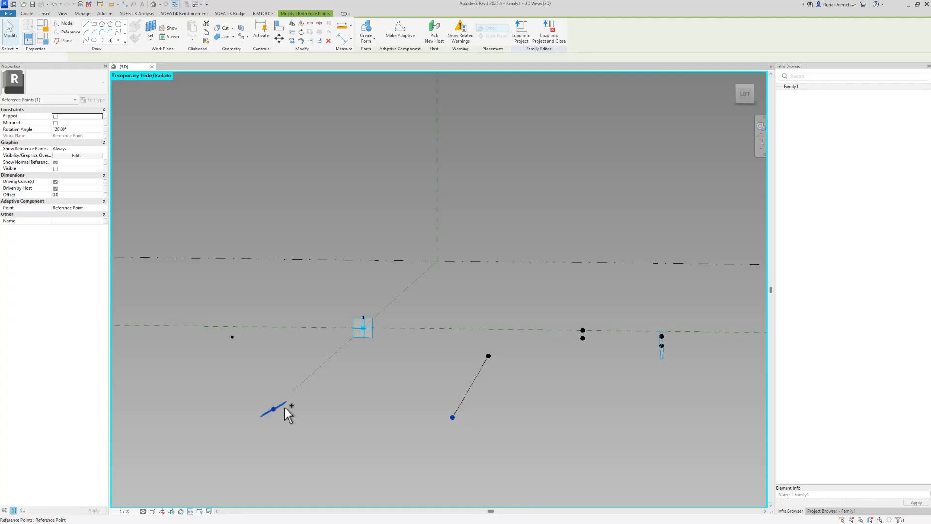
click(83, 41)
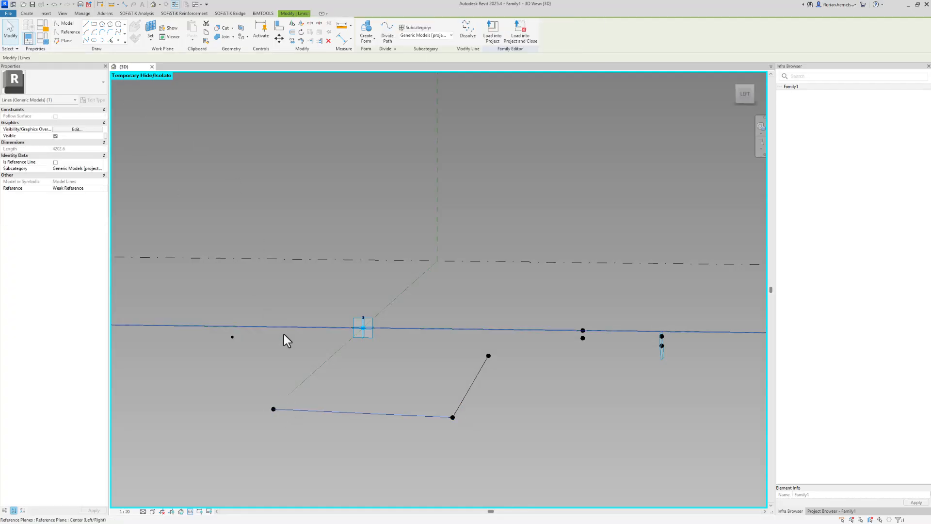
Draw point-driven model lines from the left bottom corner to the left web's intersection point and on to the lower left deck-edge point.
click(272, 411)
ctrl+click(233, 337)
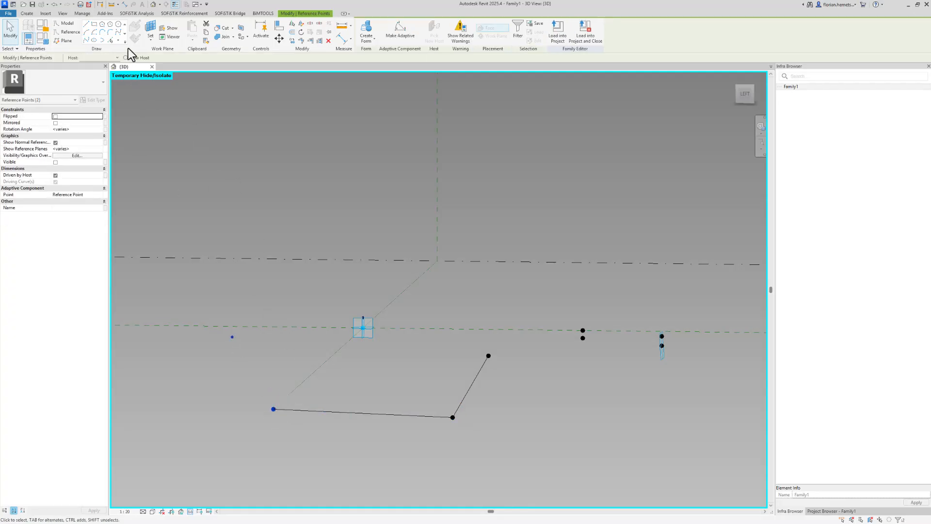
click(85, 41)
middle_drag(308, 389, 403, 333)
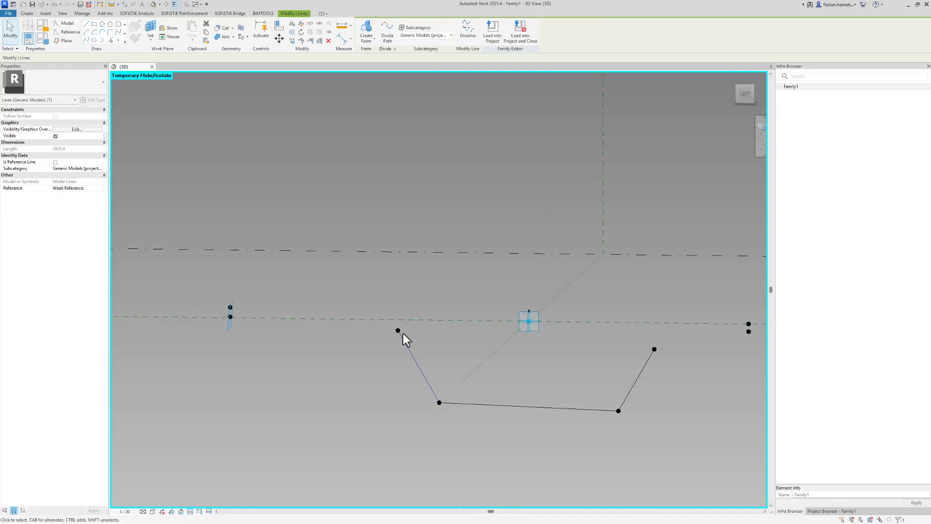
key(Escape)
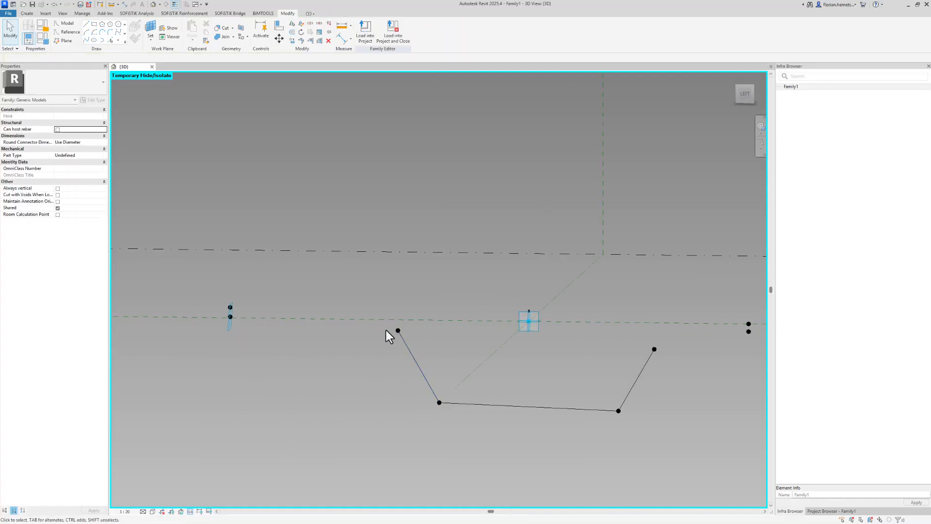
click(224, 327)
ctrl+click(227, 323)
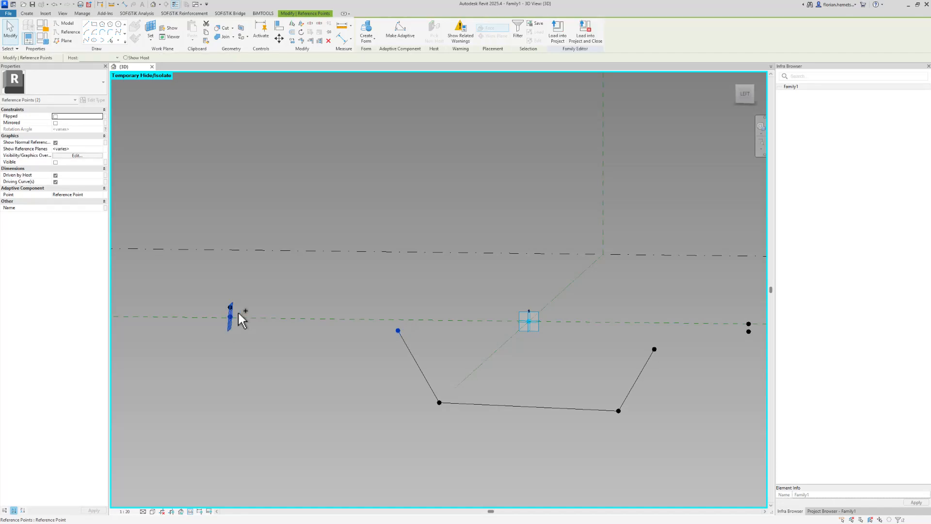
click(90, 39)
Connect the lower and upper left deck-edge points with a vertical model line.
scroll(214, 281, up, 3)
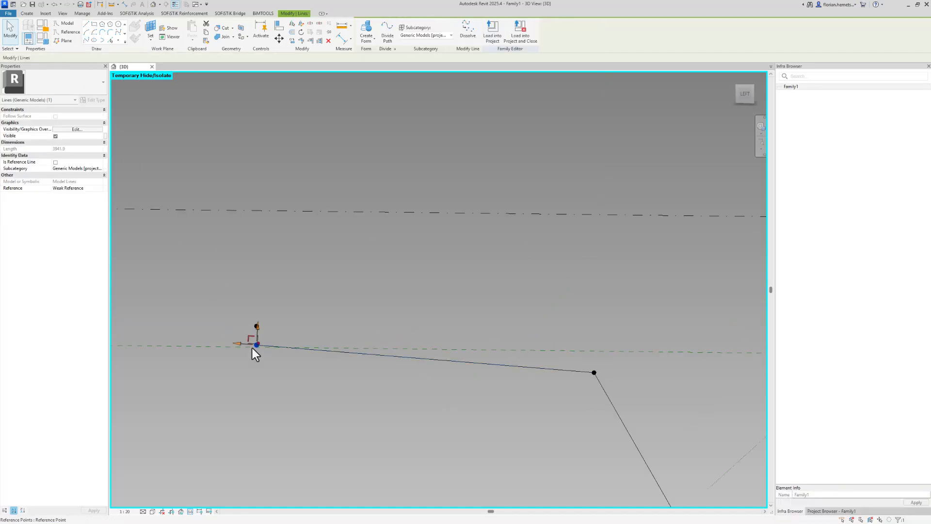
click(253, 346)
scroll(249, 329, up, 3)
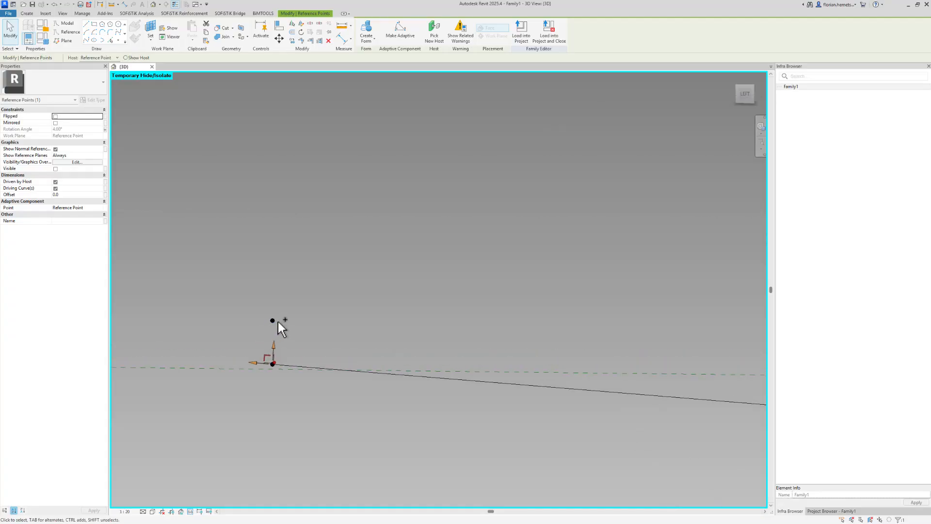
ctrl+click(273, 321)
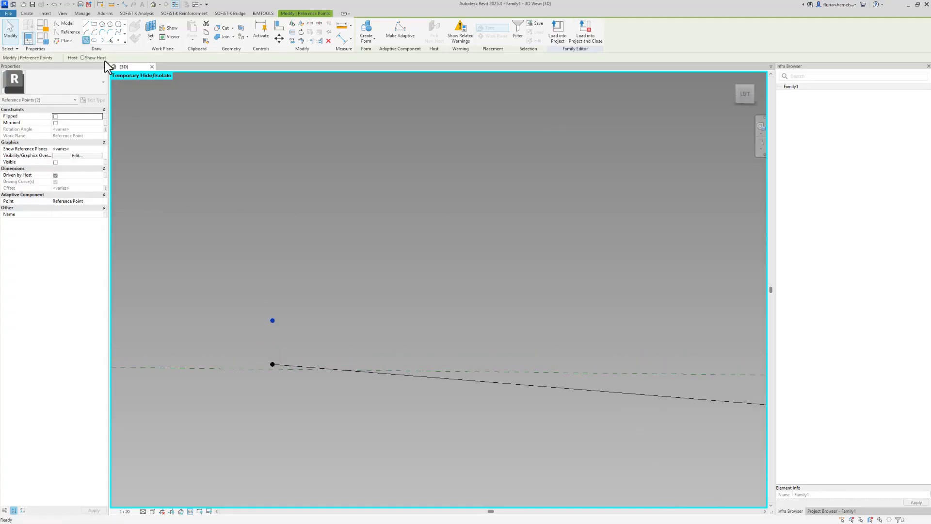
click(89, 40)
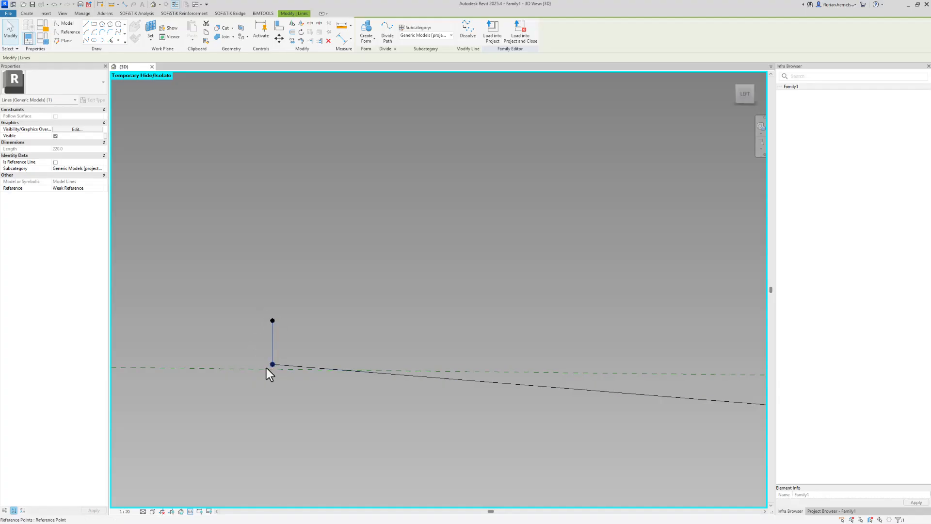
Draw the deck's top line from the upper left edge point to the lower of the two crossfall points right of centre.
click(267, 367)
click(273, 319)
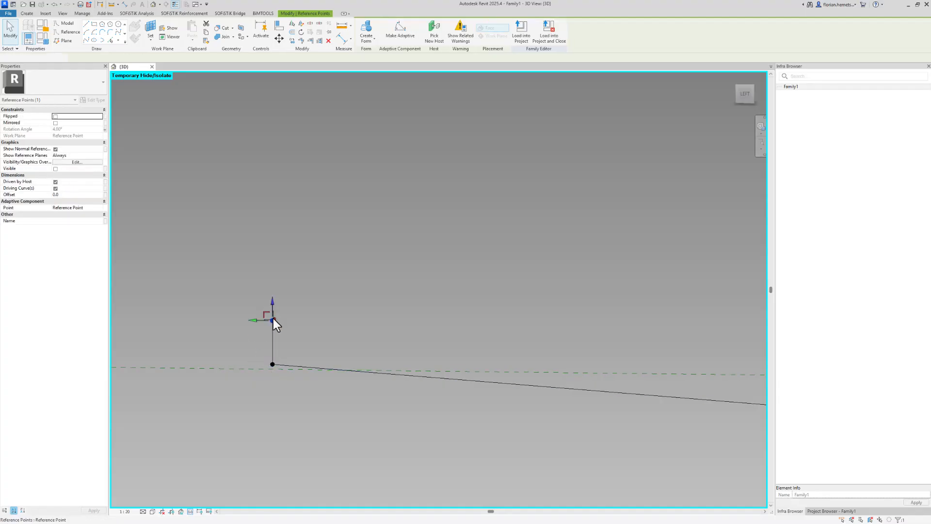
scroll(150, 286, down, 5)
scroll(679, 305, up, 3)
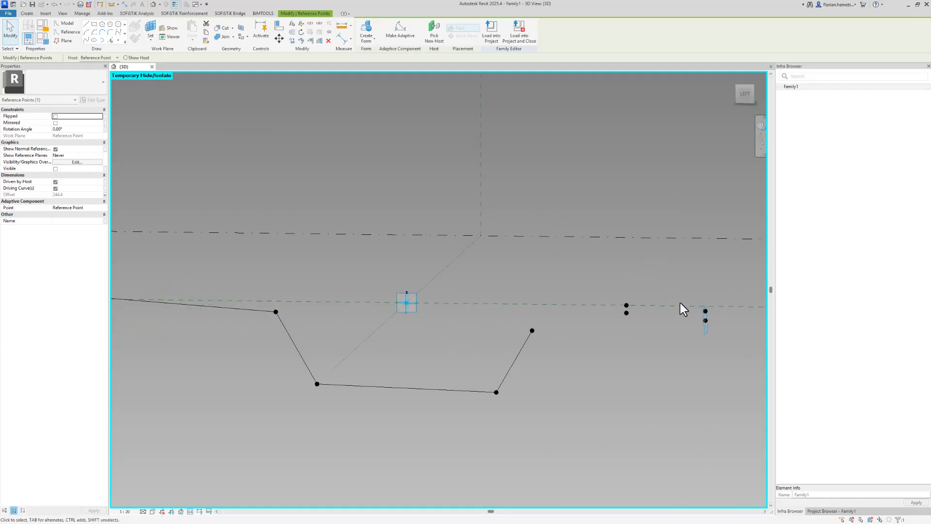
ctrl+click(601, 319)
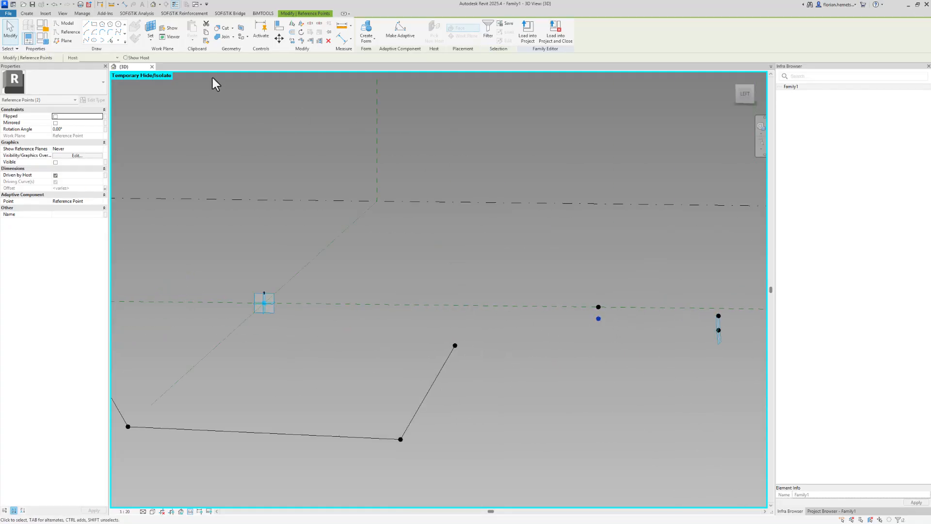
click(87, 40)
click(618, 335)
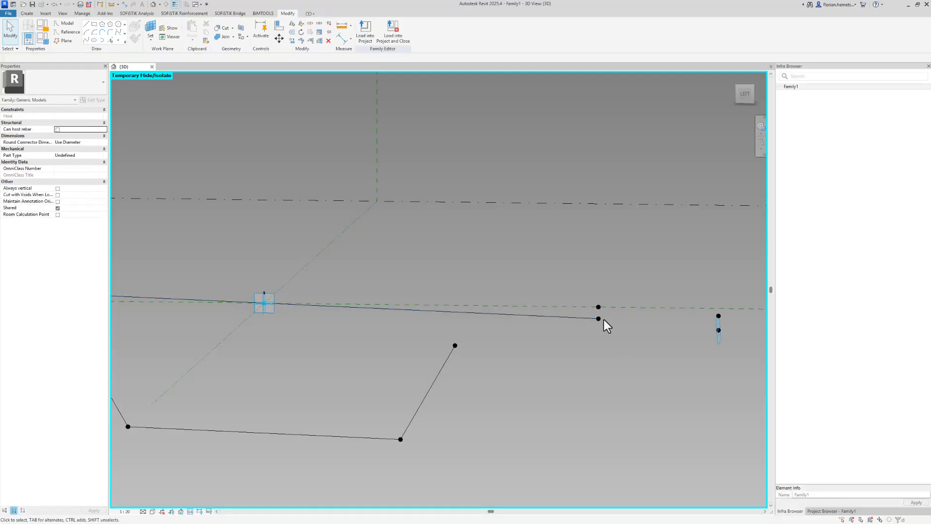
Draw a point-driven model line from the lower right crossfall point to the upper right deck-edge point.
click(601, 318)
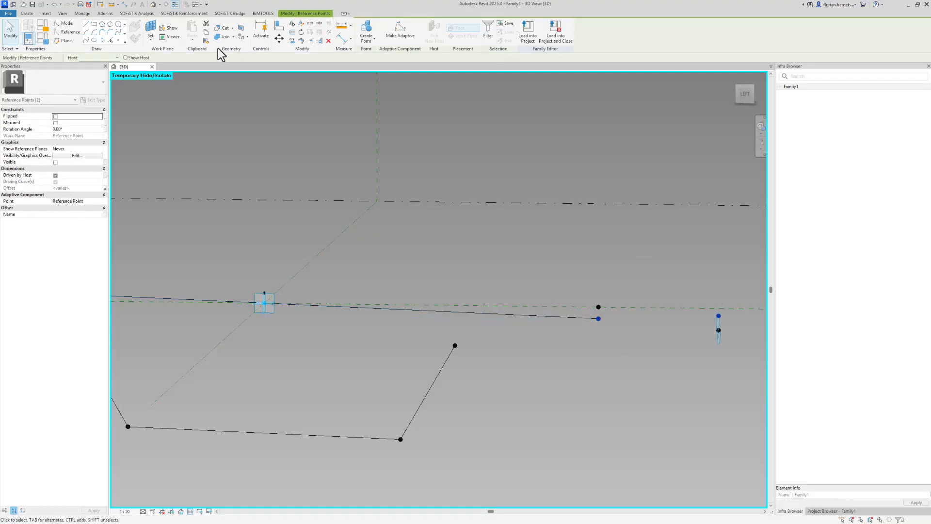
click(86, 40)
click(675, 317)
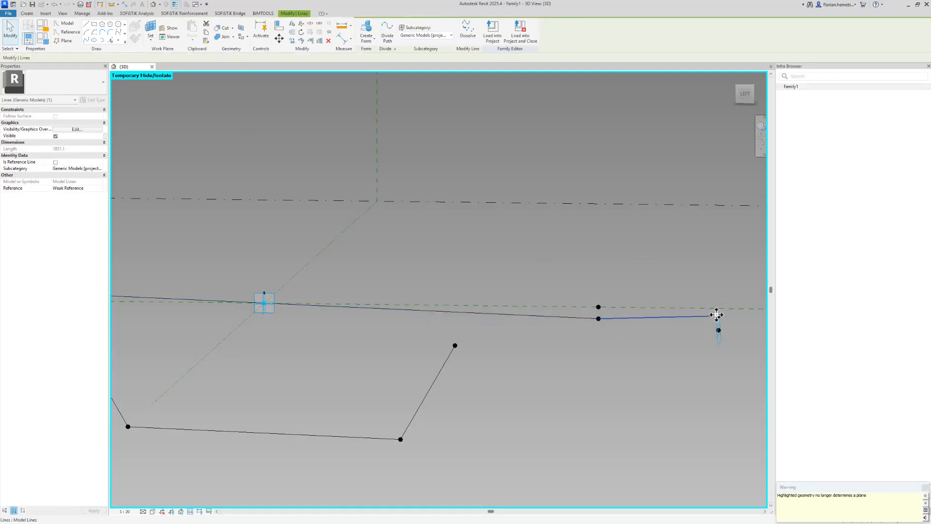
Connect the upper and lower right deck-edge points with a vertical model line.
scroll(717, 314, up, 3)
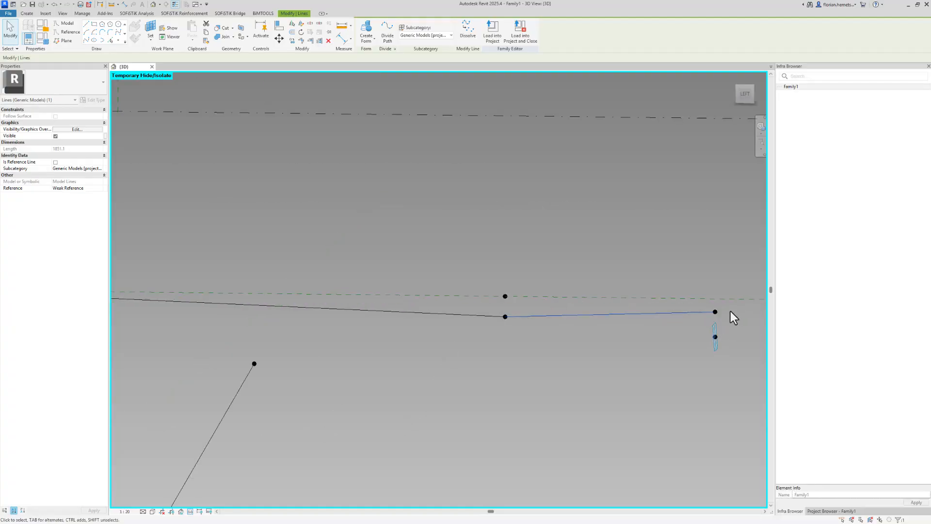
click(721, 310)
click(717, 312)
ctrl+click(716, 336)
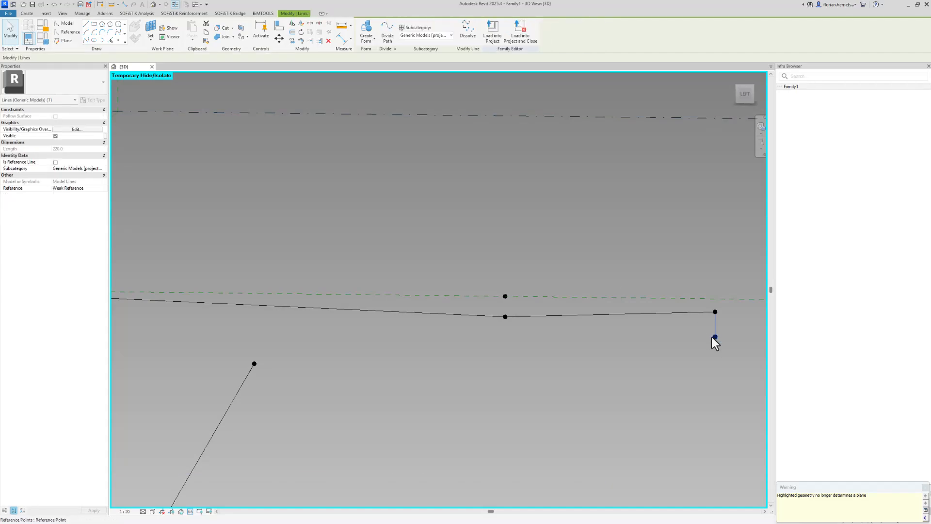
Close the outline with a point-driven model line from the lower right deck-edge point to the right web's intersection point.
click(715, 337)
ctrl+click(254, 364)
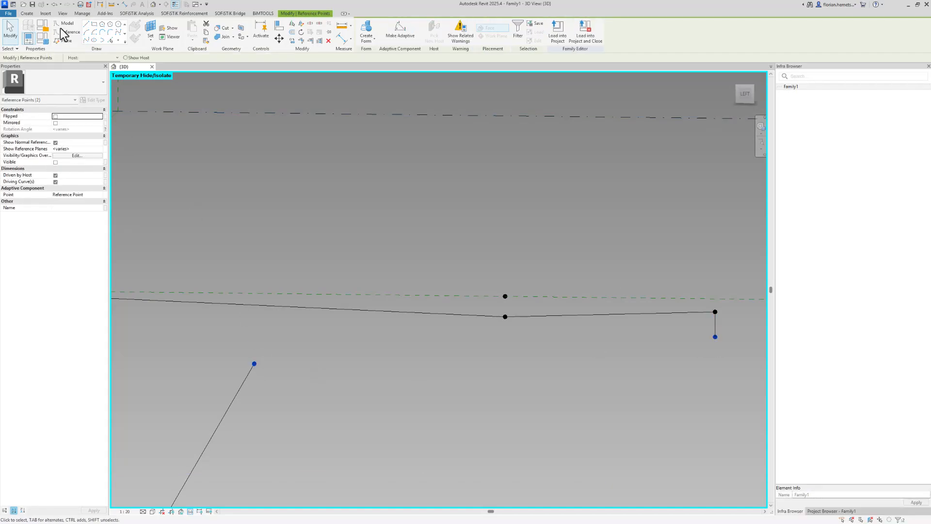
click(94, 41)
scroll(614, 225, down, 2)
mouse_move(614, 225)
shift+middle_down()
mouse_move(686, 247)
mouse_move(590, 354)
mouse_move(645, 343)
mouse_move(635, 350)
shift+middle_up()
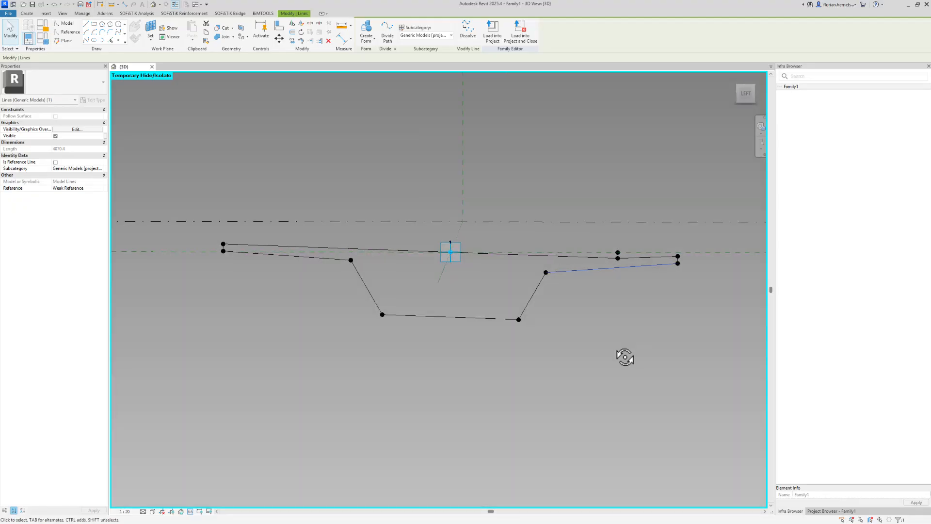
click(610, 317)
scroll(610, 318, up, 1)
mouse_move(610, 318)
middle_down()
mouse_move(643, 339)
mouse_move(636, 343)
middle_up()
scroll(441, 250, up, 1)
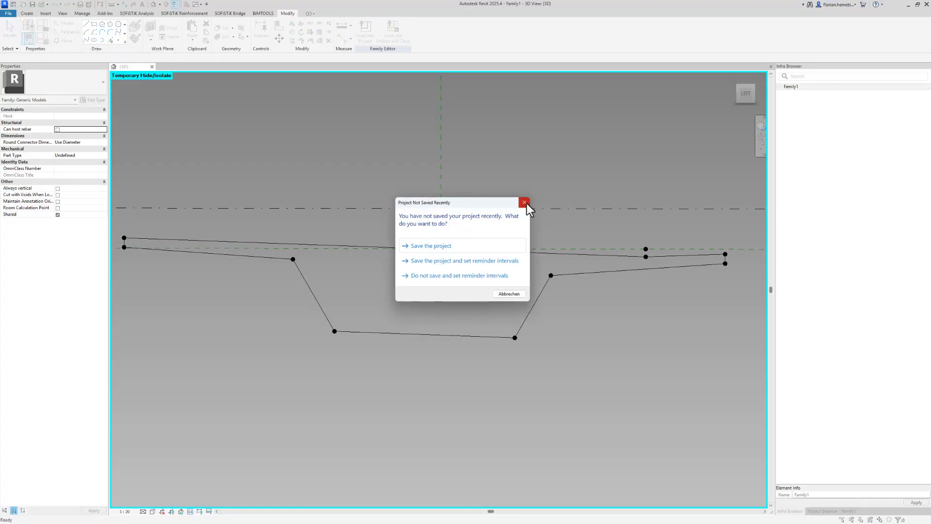
Save the family in the Dokumente folder under the file name Superstructure1.
click(440, 247)
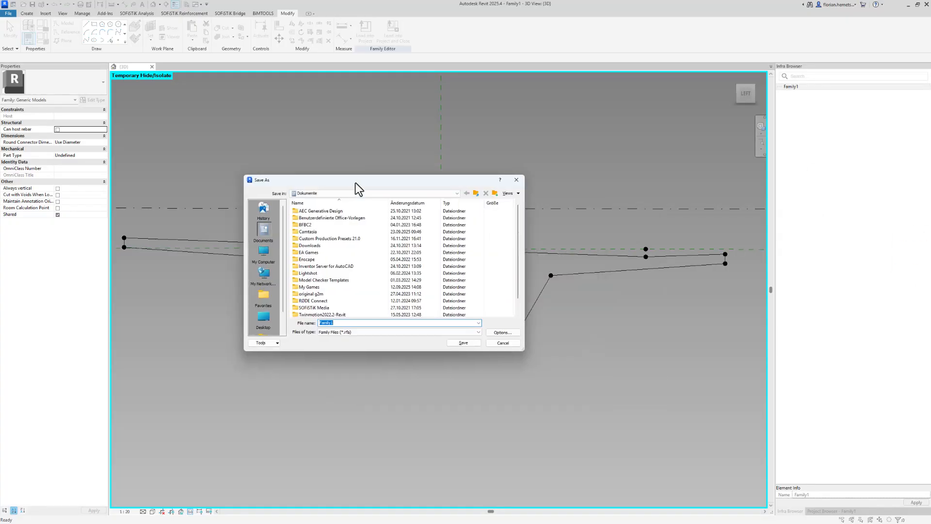
text(Superstructure1)
click(271, 323)
click(476, 343)
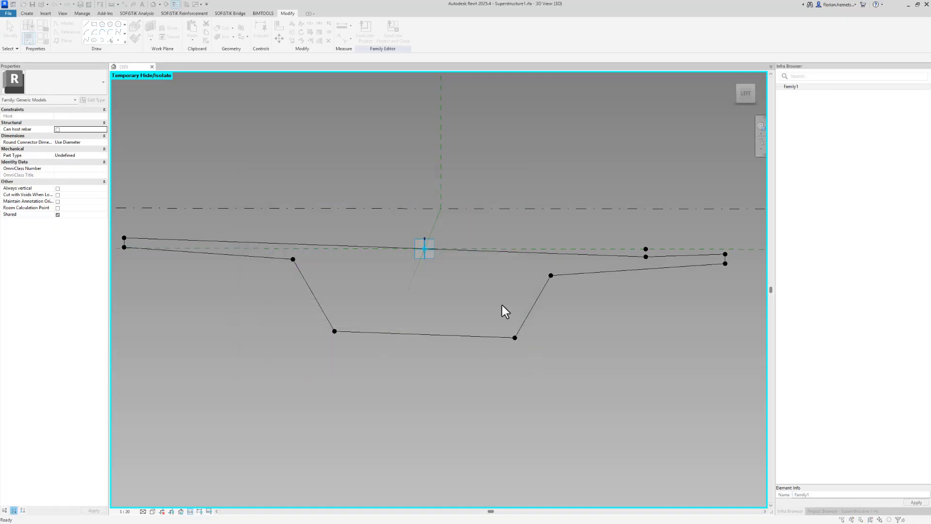
Test the outline's crossfall by setting the family's Slope parameter to 3° and applying it.
key(f)
key(t)
drag(554, 119, 729, 269)
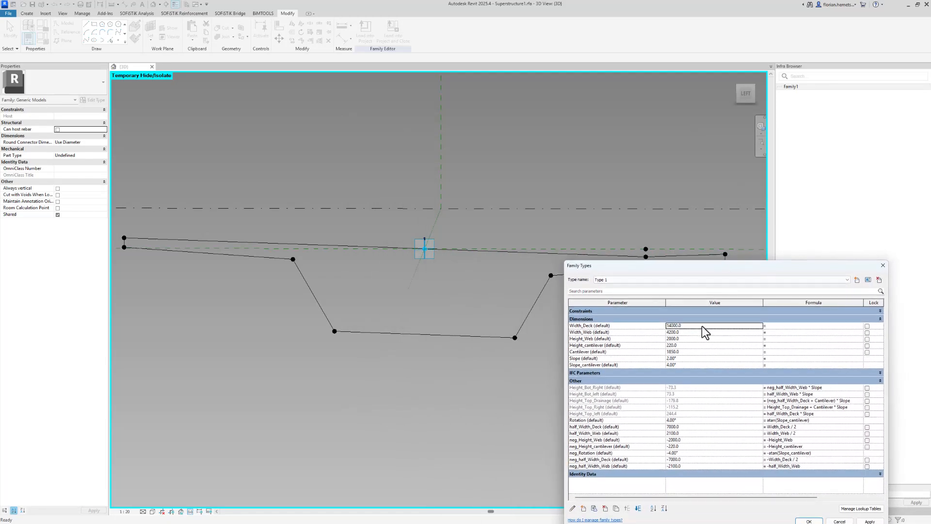
click(698, 358)
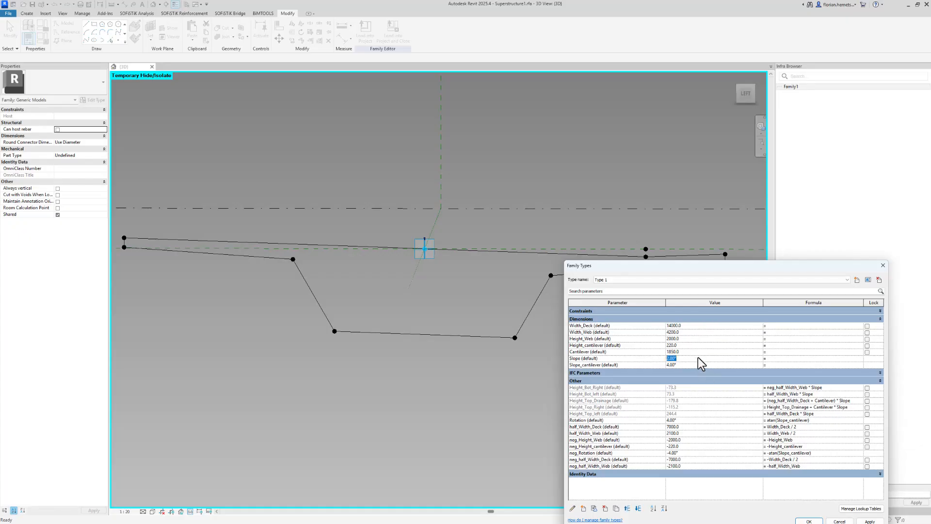
text(3)
click(869, 522)
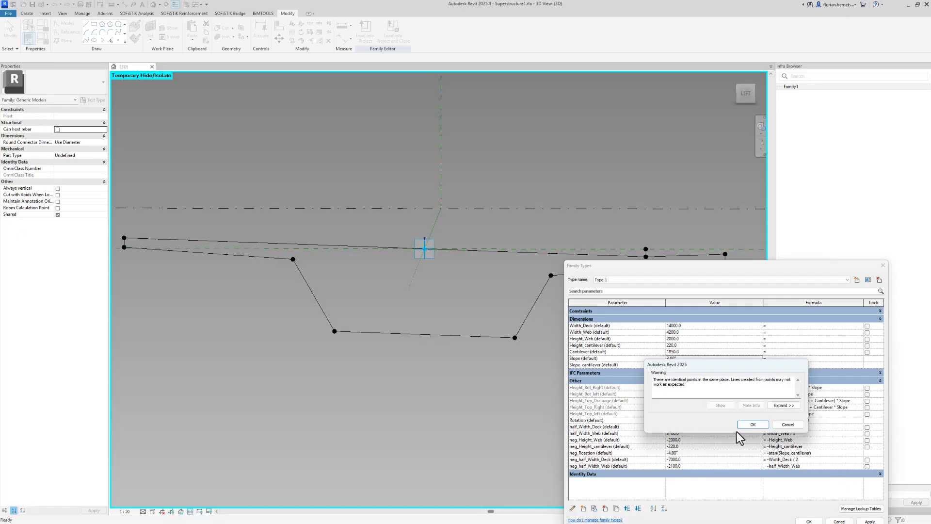
click(749, 428)
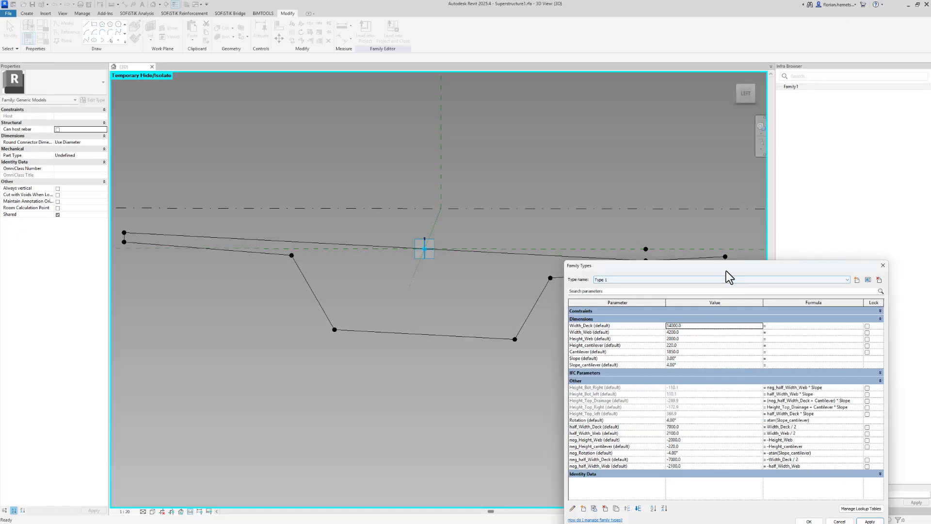
Set the Slope parameter back to 2° and apply it.
drag(726, 271, 725, 287)
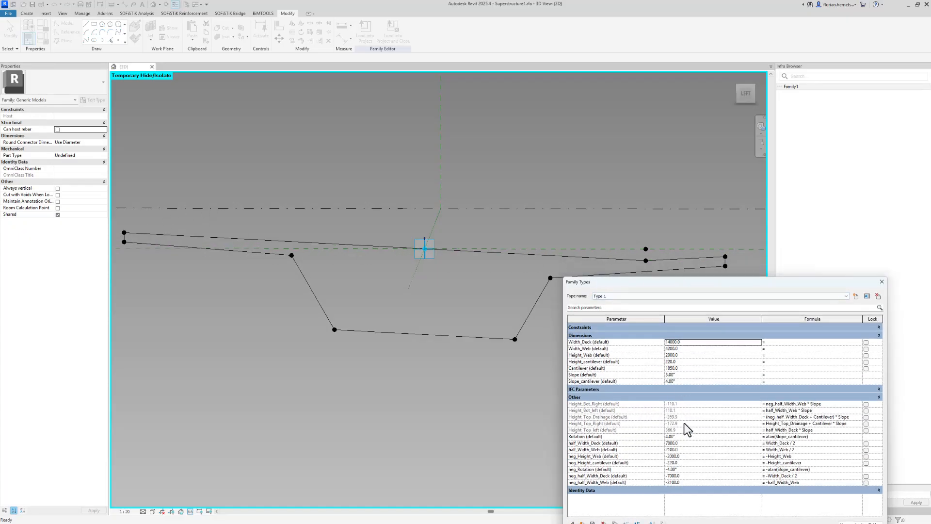
click(677, 376)
text(2)
drag(755, 282, 757, 271)
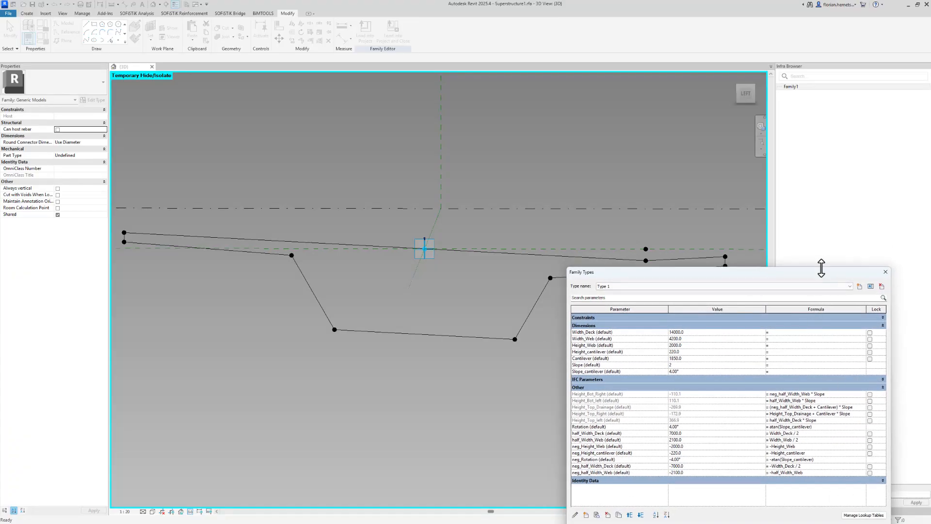
mouse_move(821, 267)
mouse_down()
mouse_move(823, 305)
mouse_move(817, 277)
mouse_up()
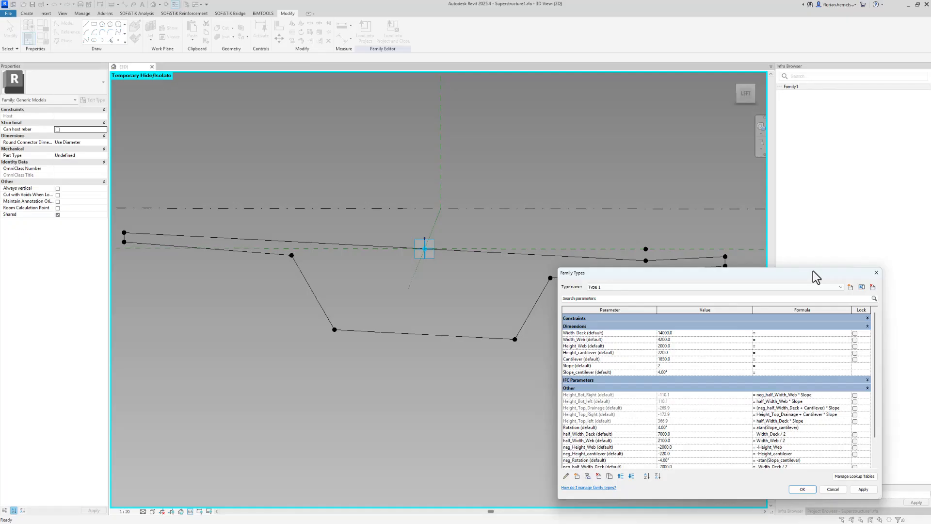
click(863, 489)
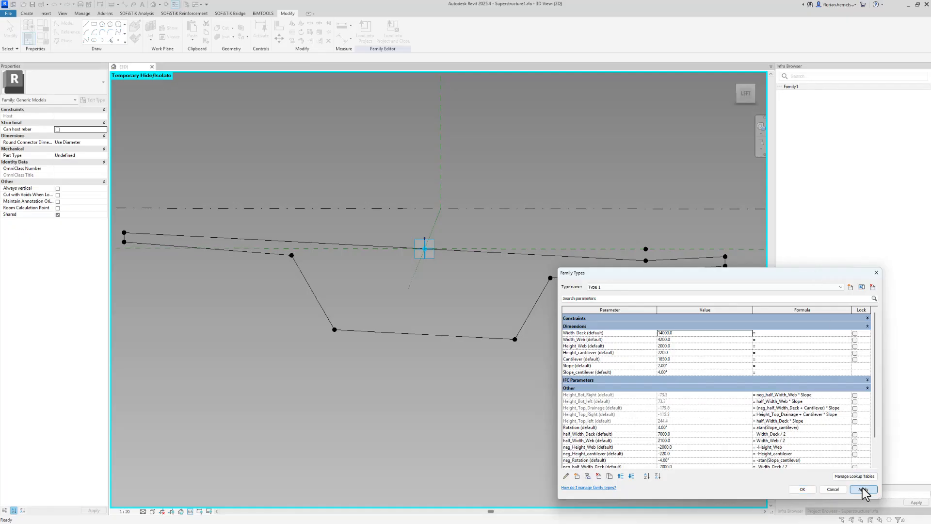
Test the outline by applying a Width_Deck of 13000, and set it back to 14000.
click(691, 333)
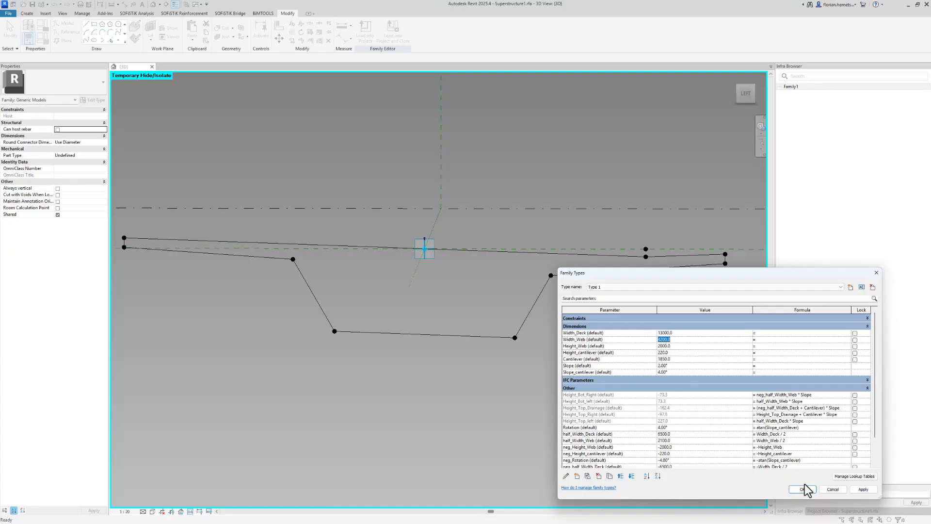
click(863, 489)
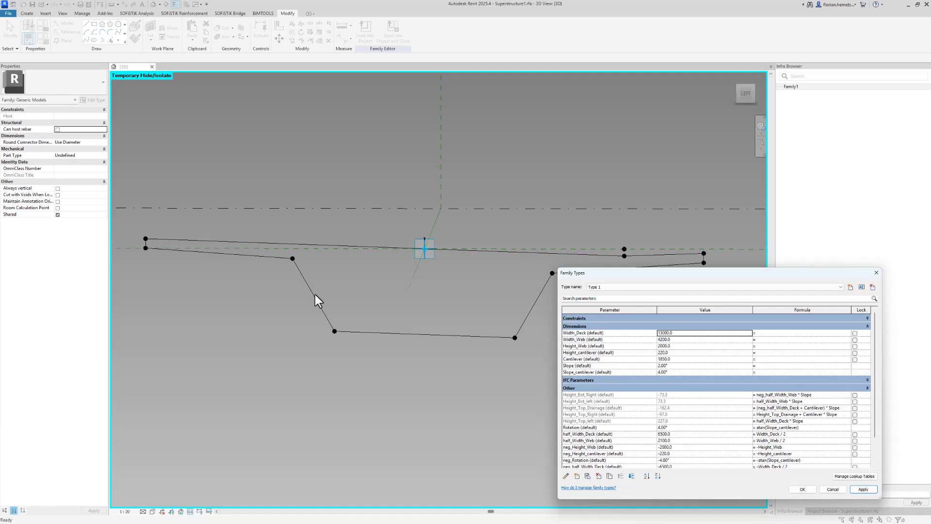
click(696, 333)
text(14000)
click(855, 487)
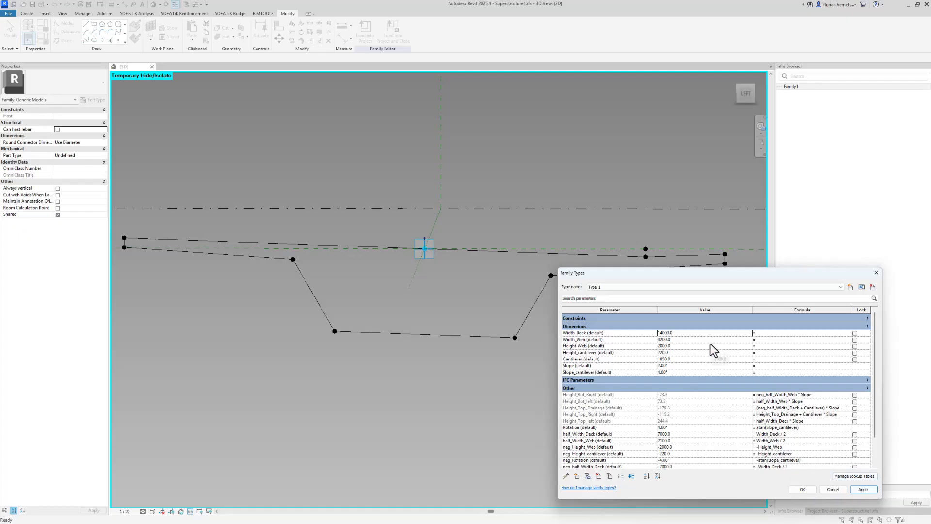
click(806, 490)
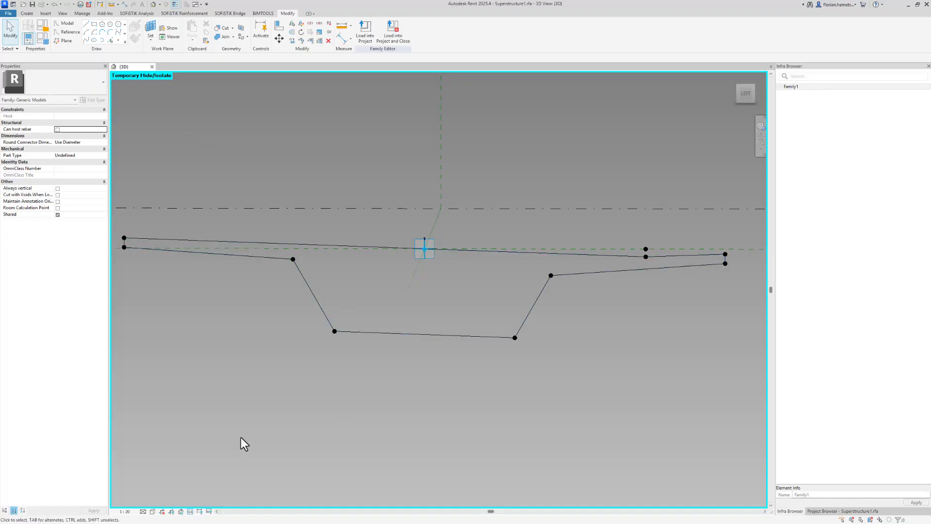
Reset the temporary hide/isolate in the family's 3D view.
click(181, 512)
click(209, 503)
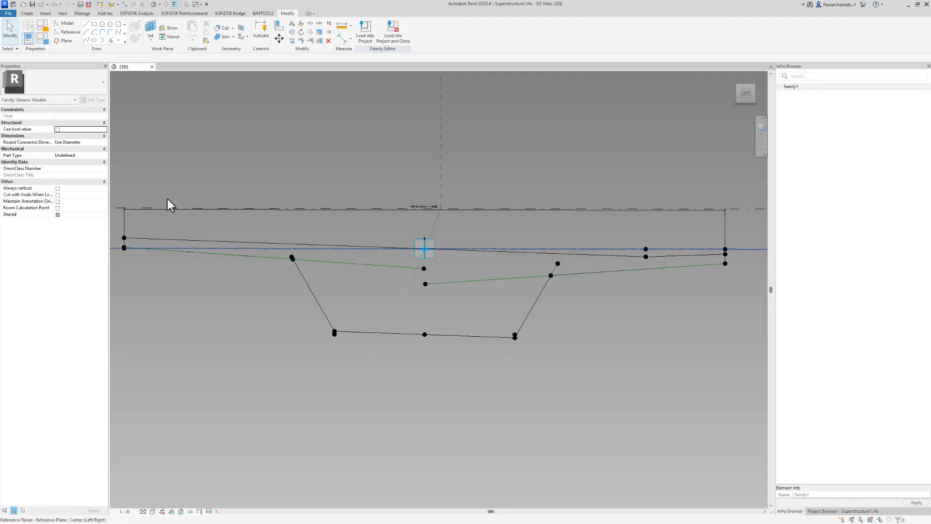
Create a new project and open its default 3D view.
click(9, 14)
mouse_move(46, 45)
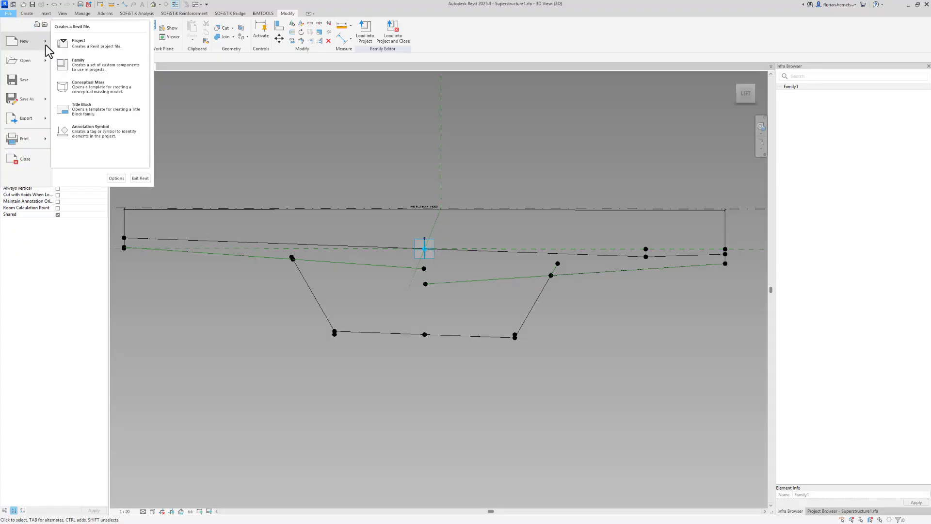
click(93, 60)
click(447, 290)
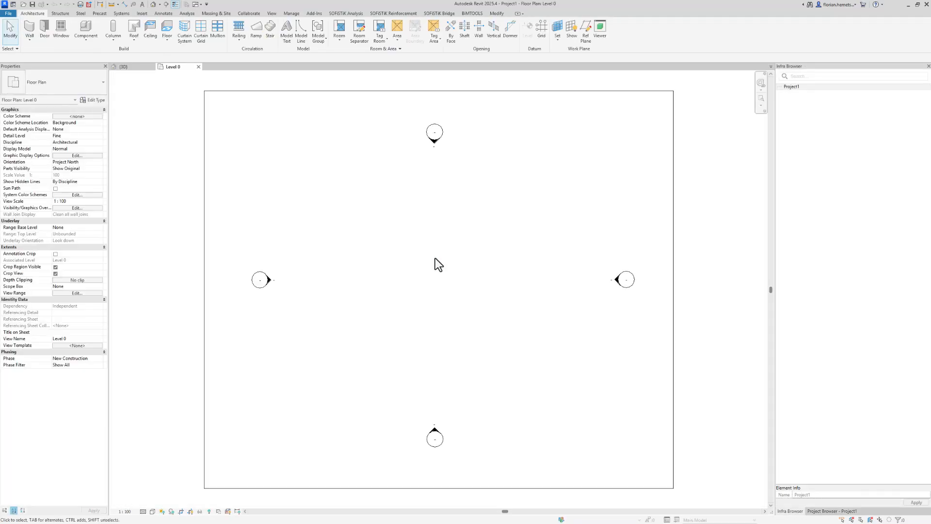
click(152, 4)
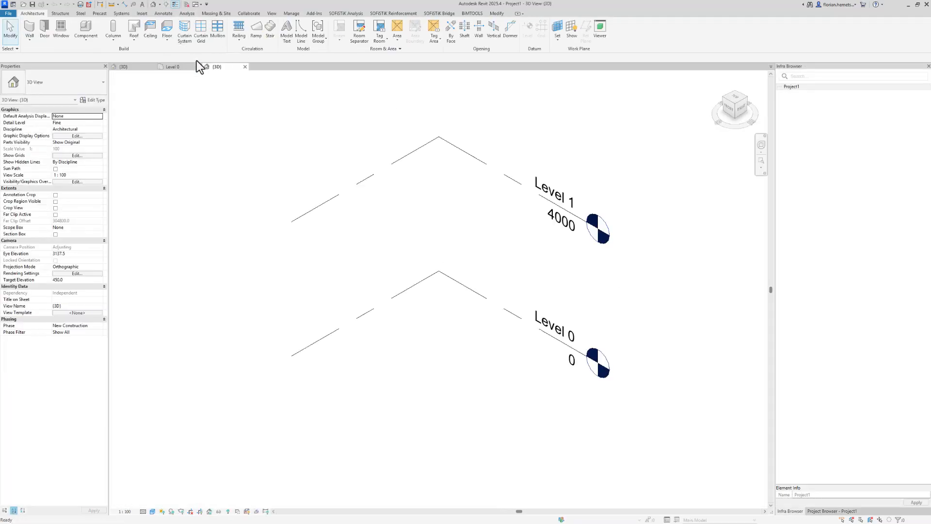
Create a SOFiSTiK bridge axis with a 30000 line, a 60000 clothoid and a 60000 arc of radius 450000.
click(435, 14)
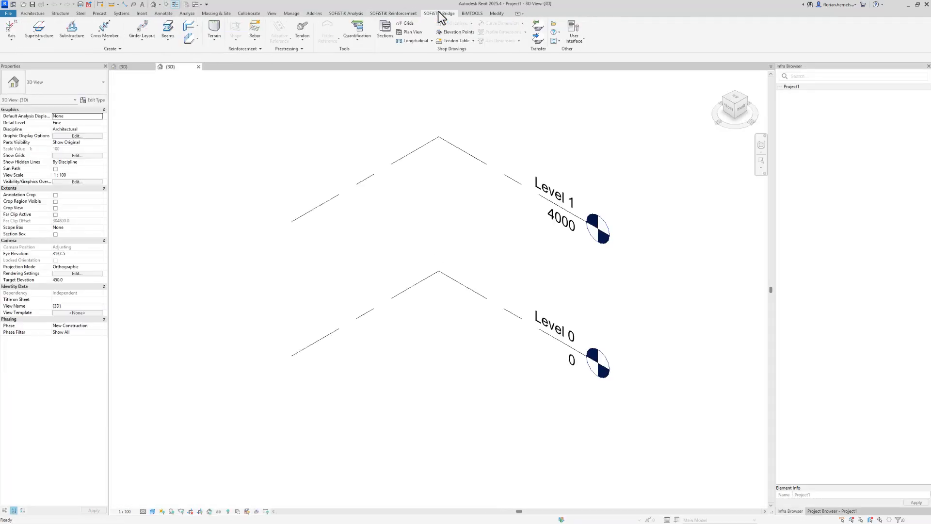
click(12, 32)
click(45, 54)
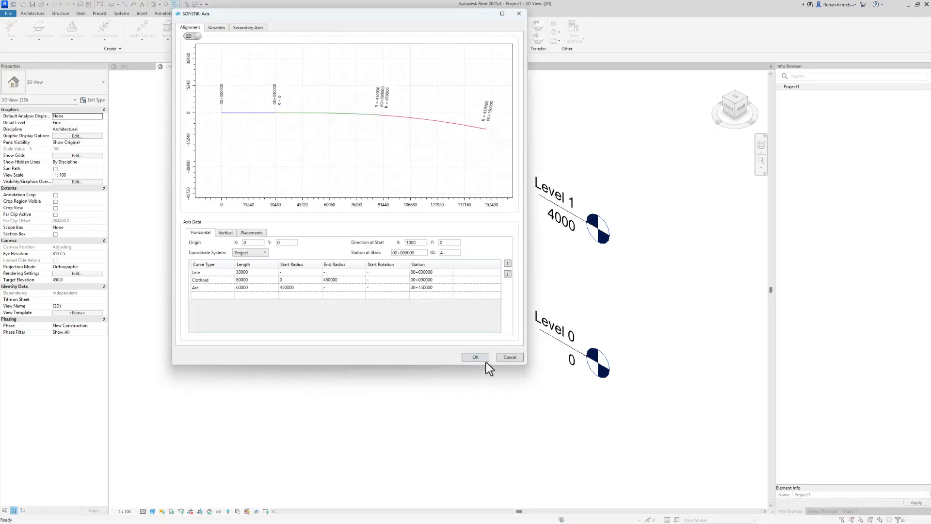
click(485, 361)
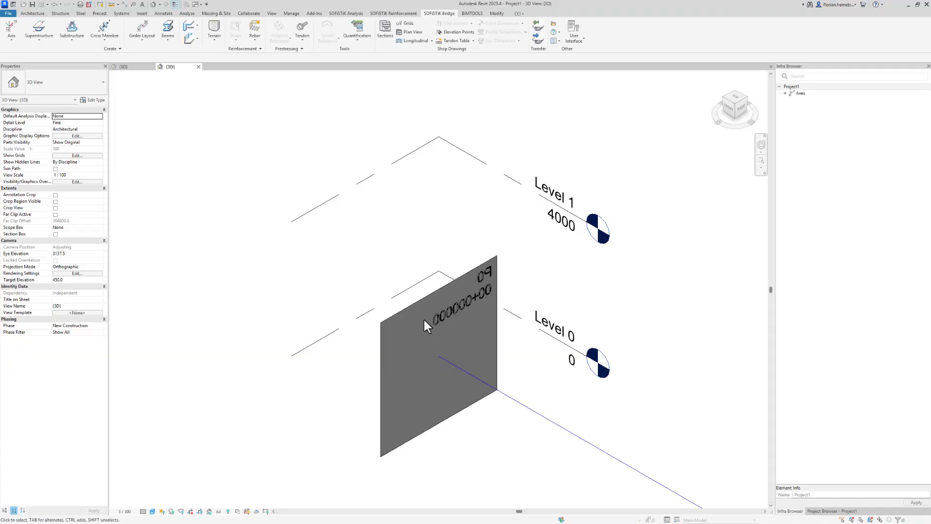
Load the Superstructure1 family into the new project and cancel its placement.
scroll(423, 318, down, 5)
middle_drag(423, 318, 489, 192)
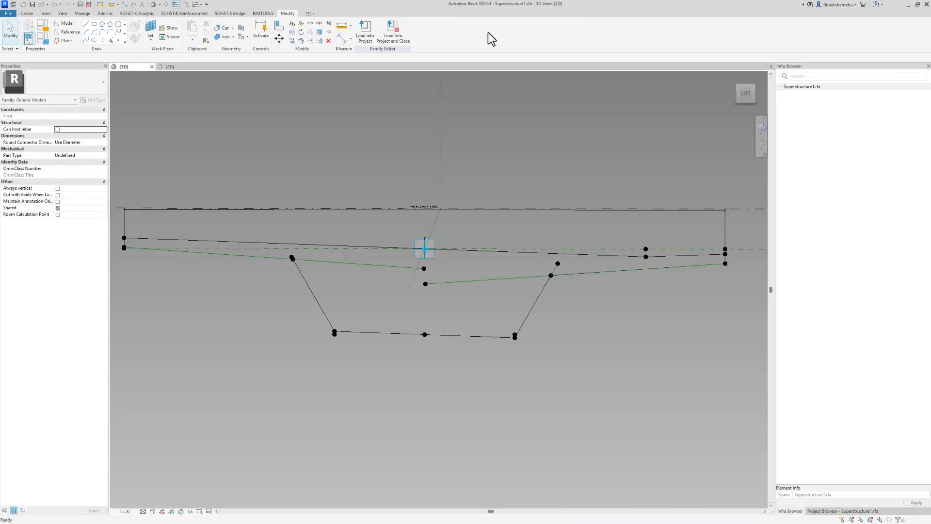
click(365, 30)
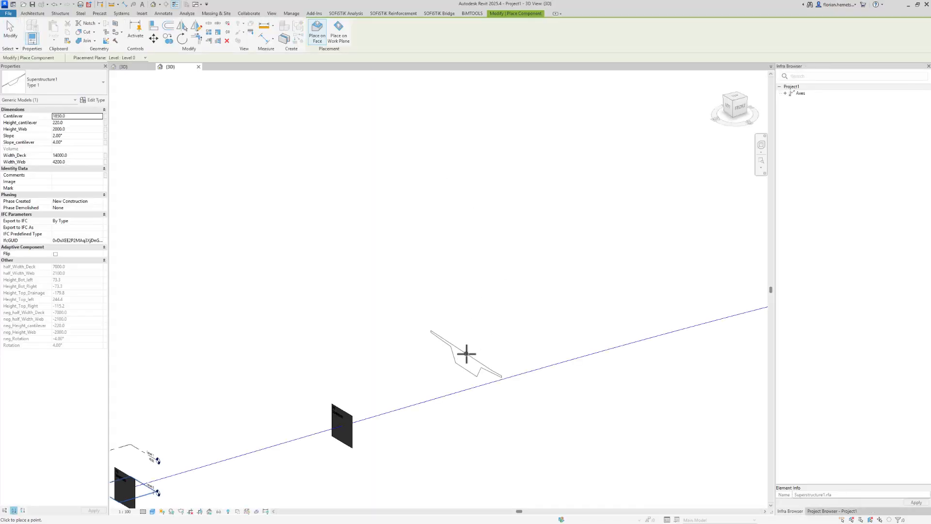
key(Escape)
Create a solid superstructure along the axis from P0 to P3, using the Superstructure1 profile with all its parameters constant.
click(35, 42)
click(42, 54)
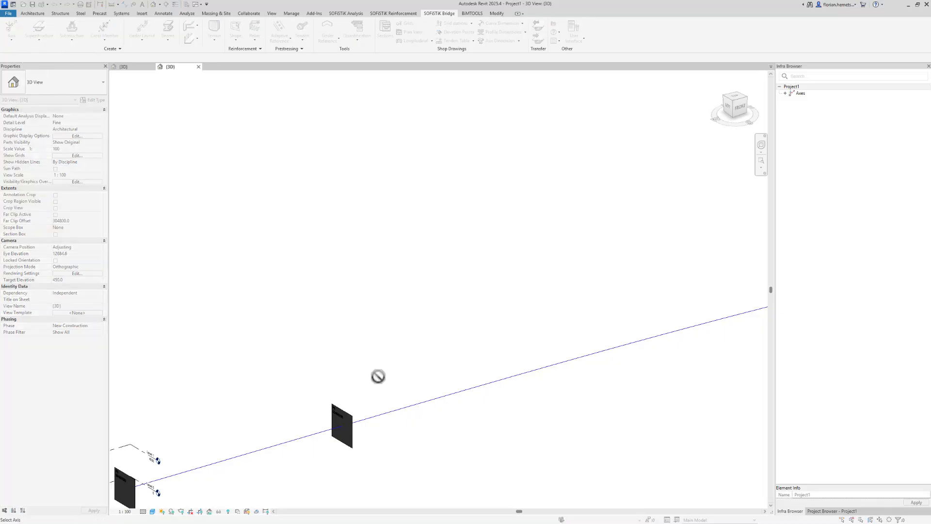
click(408, 406)
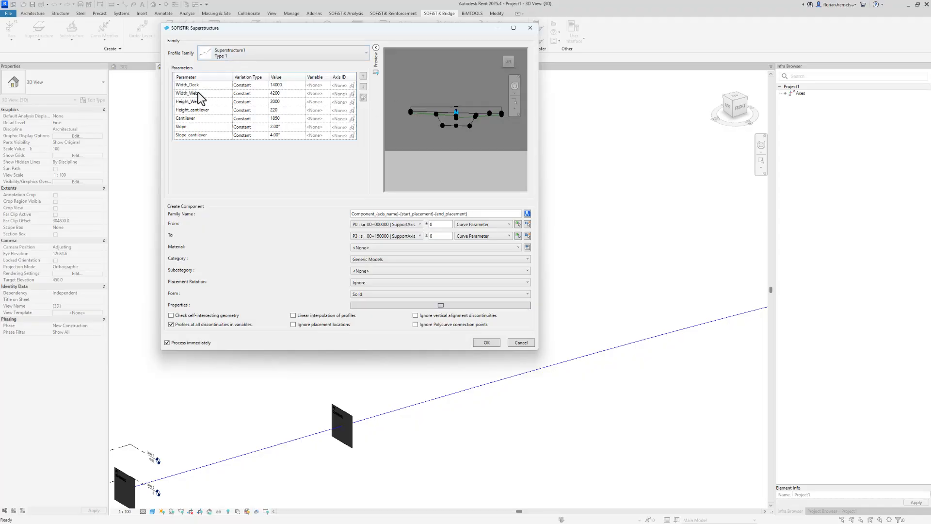
drag(203, 87, 206, 133)
click(206, 134)
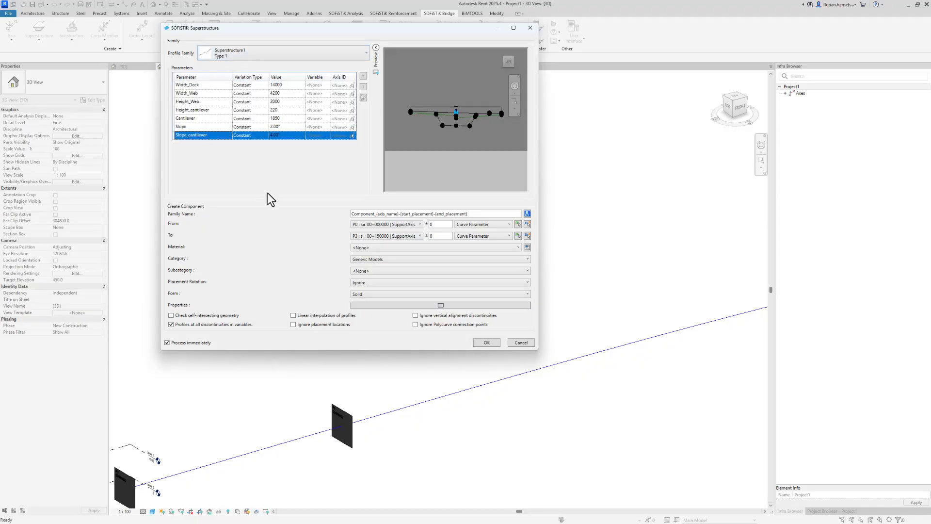
click(486, 343)
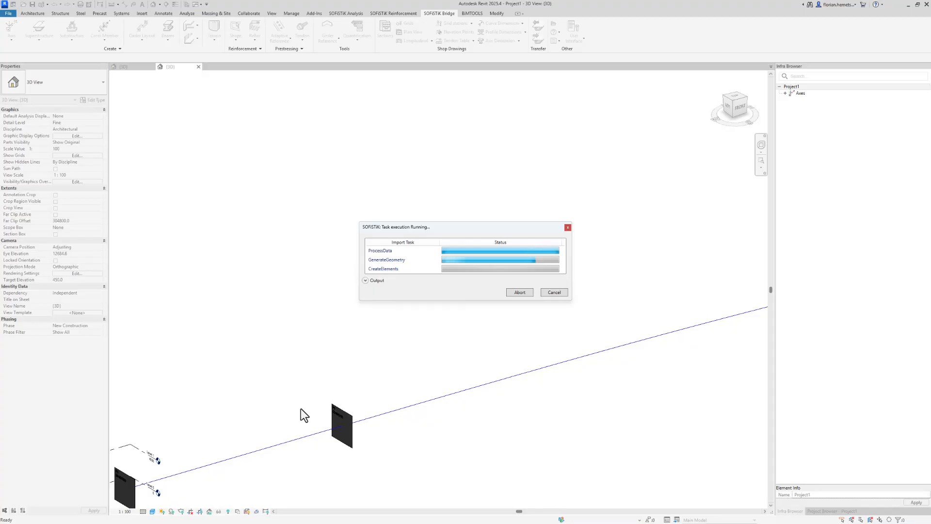
shift+middle_drag(325, 330, 557, 345)
scroll(532, 320, up, 5)
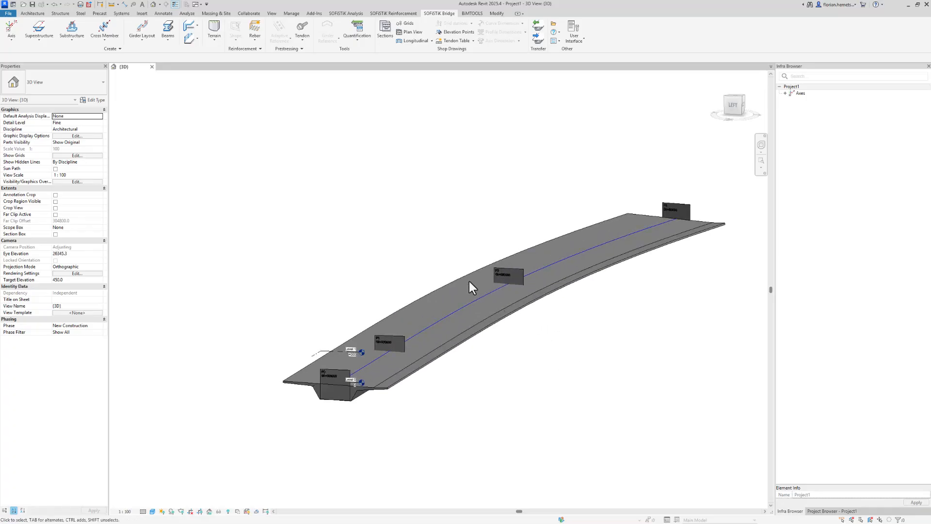
Open the bridge axis for editing and add a new axis variable named Height.
click(511, 266)
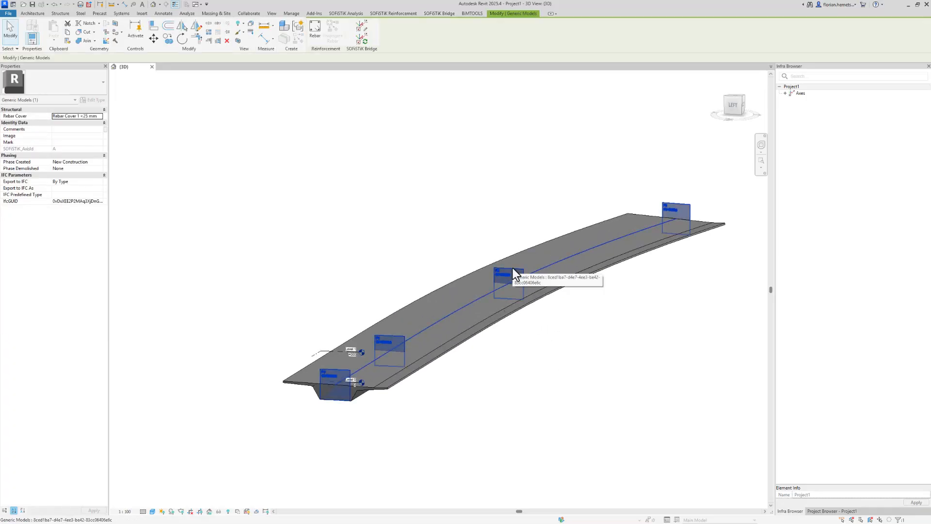
click(361, 27)
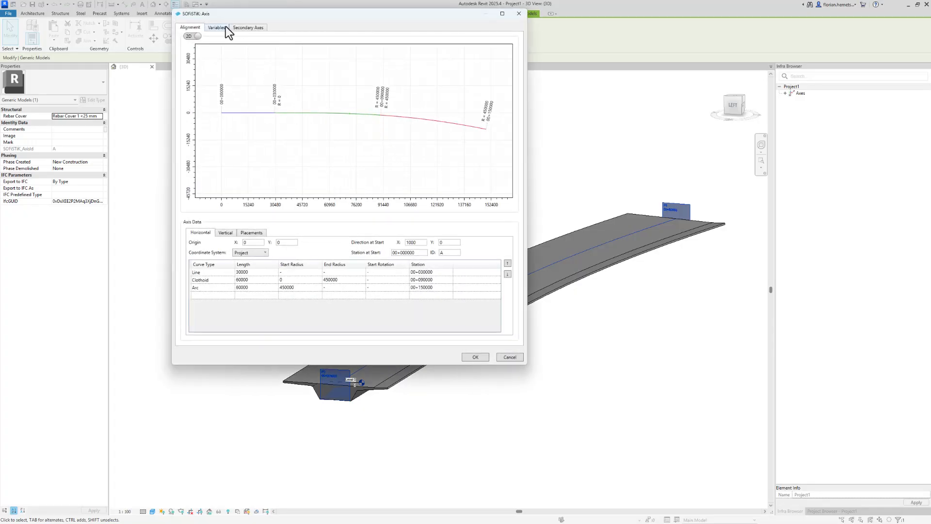
click(226, 26)
click(217, 233)
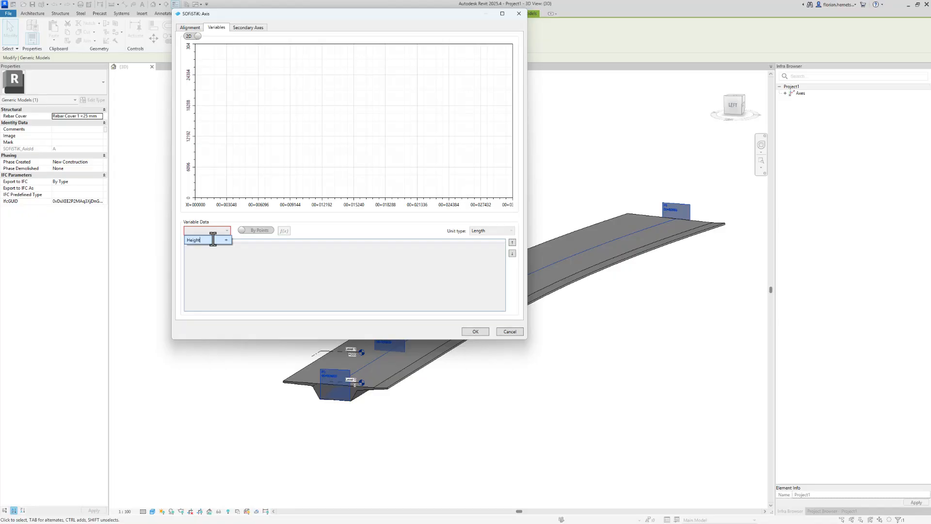
text(Height)
click(226, 240)
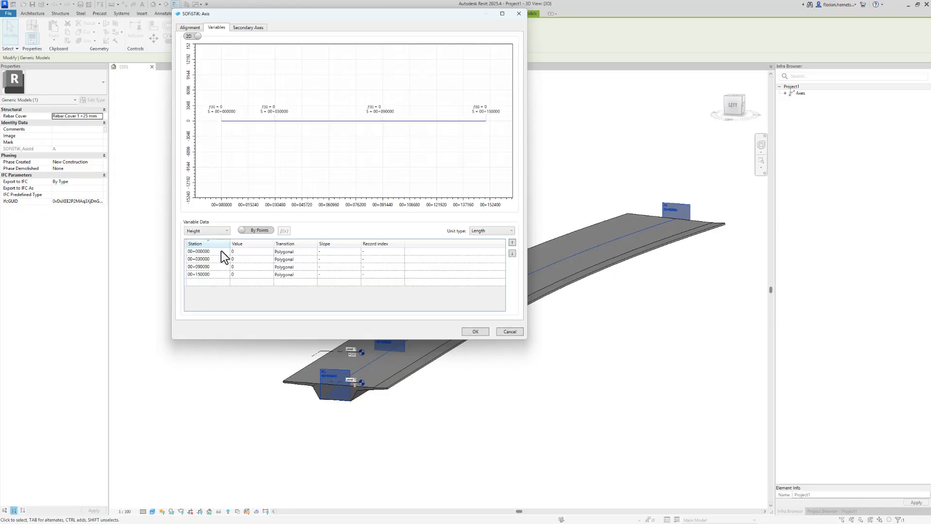
Set the Height variable to 4000, 5000, 4000 and 5500 at stations 0, 30000, 90000 and 150000, and apply the axis changes.
click(250, 253)
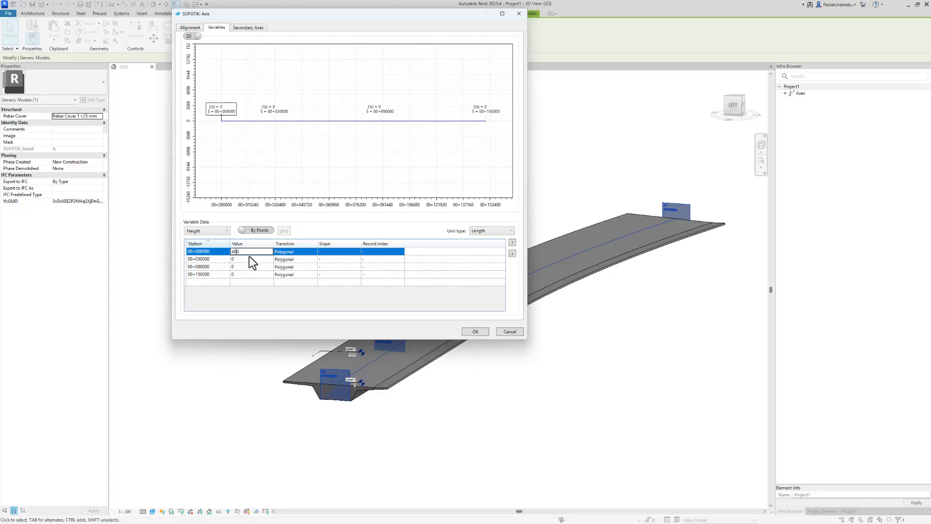
click(251, 259)
text(5000)
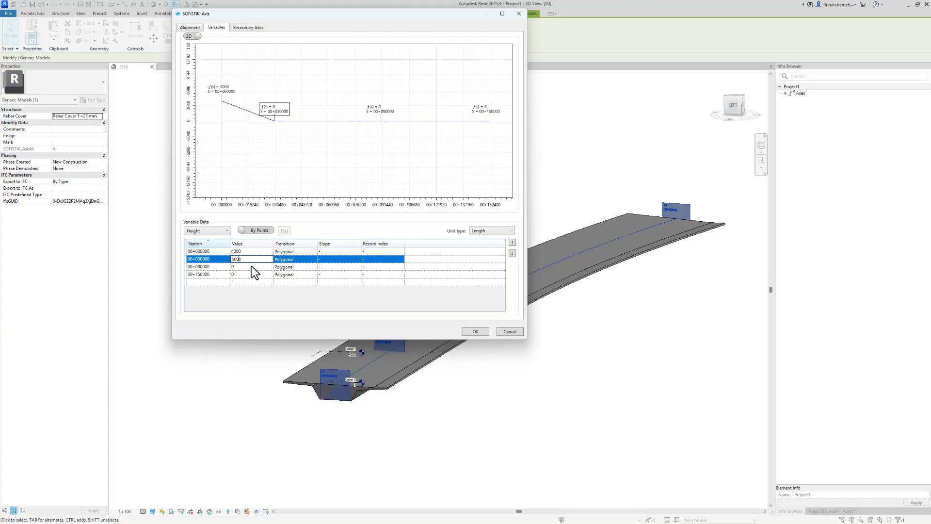
key(Return)
text(40)
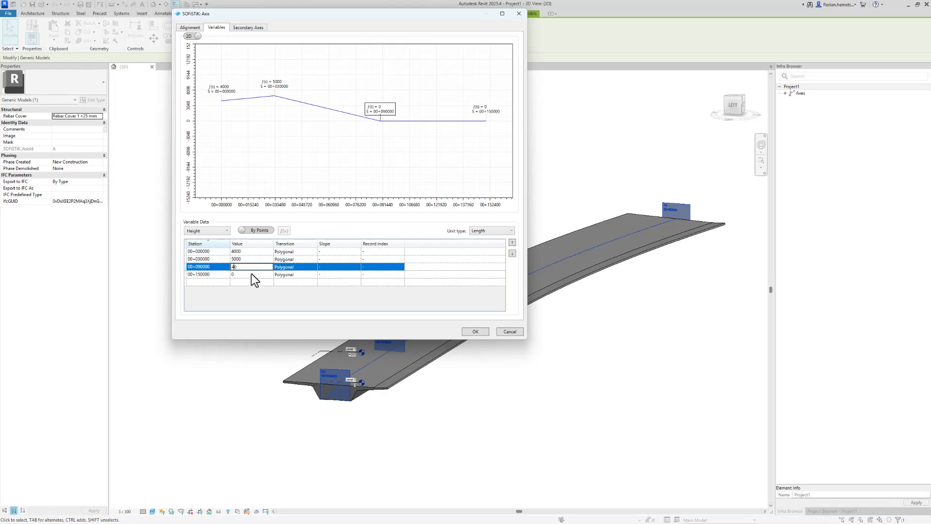
text(00)
key(Return)
text(55)
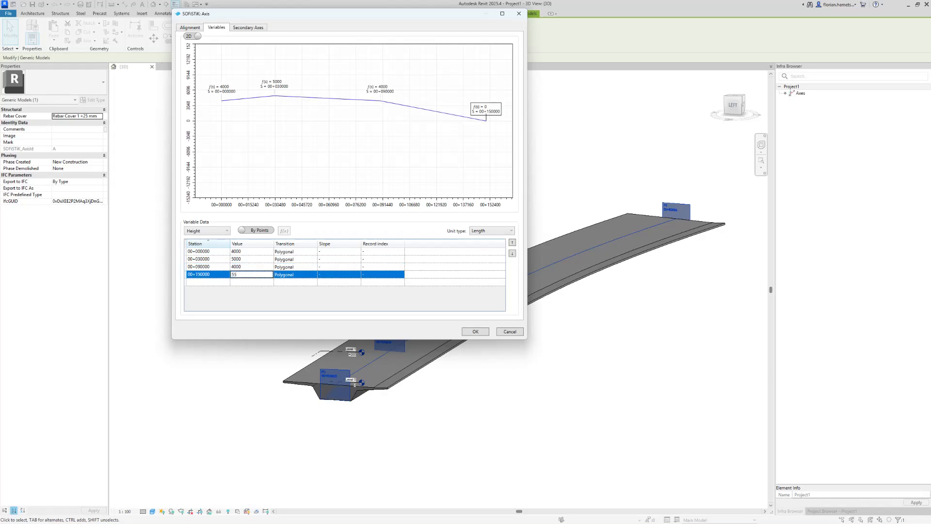
text(00)
click(254, 269)
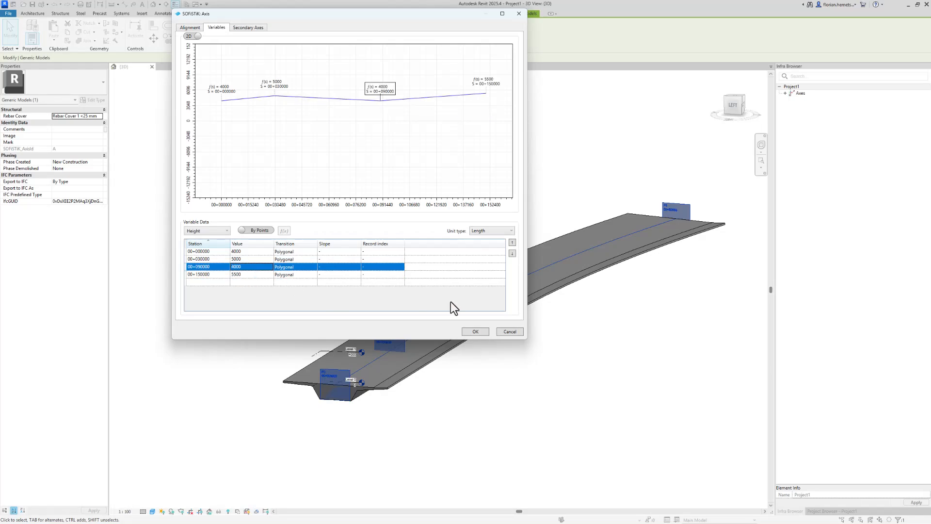
click(474, 332)
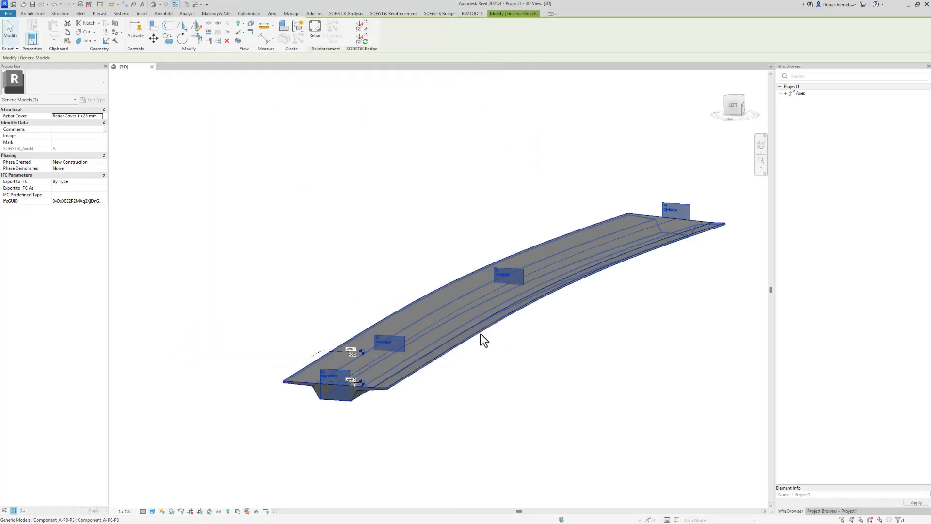
Edit the superstructure so its Width_Web parameter varies with the Height axis variable, and regenerate it.
click(451, 33)
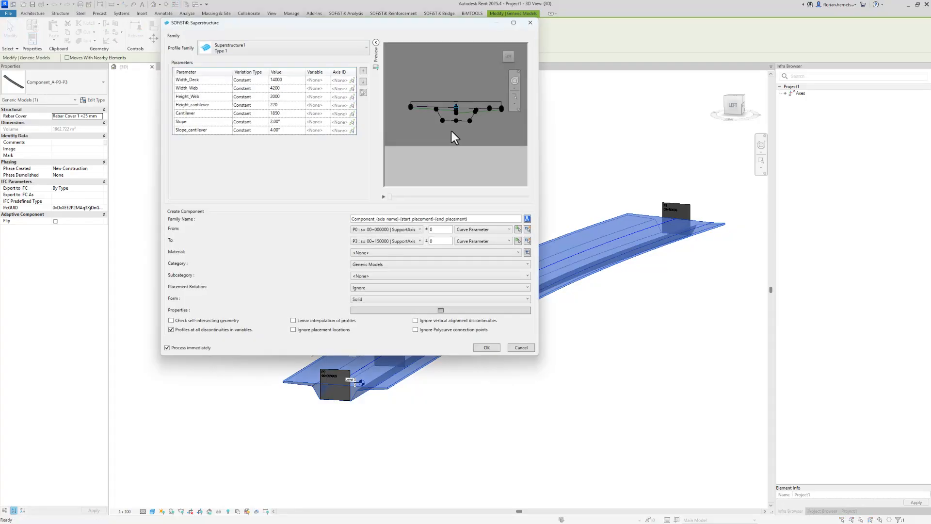
click(248, 99)
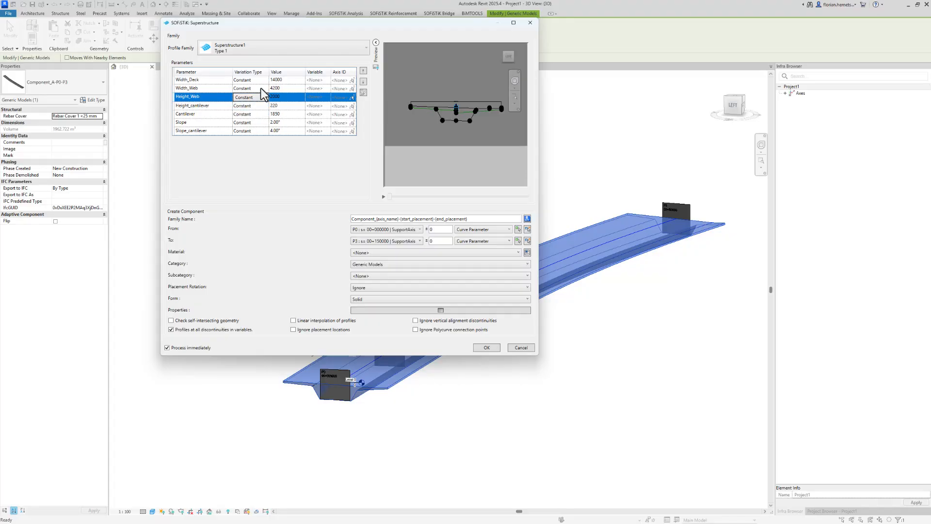
click(261, 88)
click(244, 104)
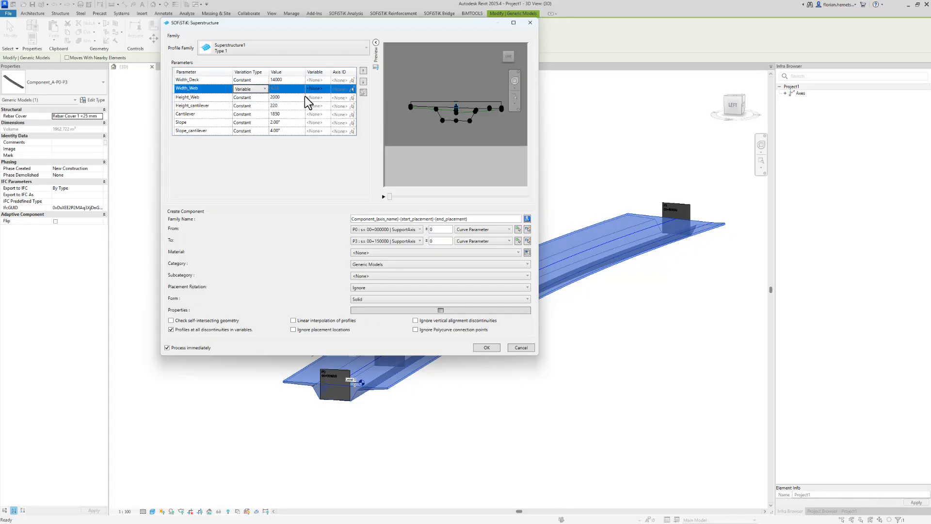
click(318, 88)
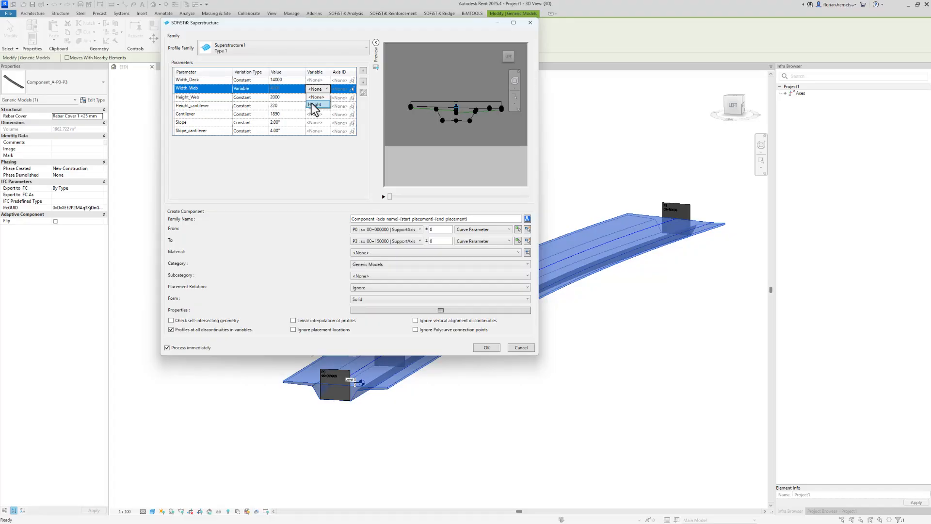
click(314, 105)
click(486, 348)
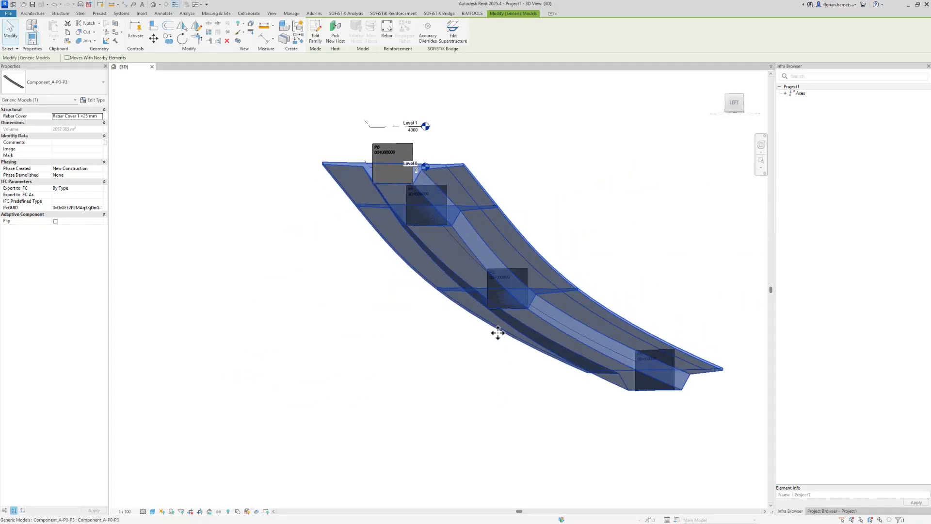
Examine the regenerated superstructure from below and above to check how the web width varies between the placements.
scroll(502, 324, up, 3)
shift+middle_drag(519, 345, 586, 256)
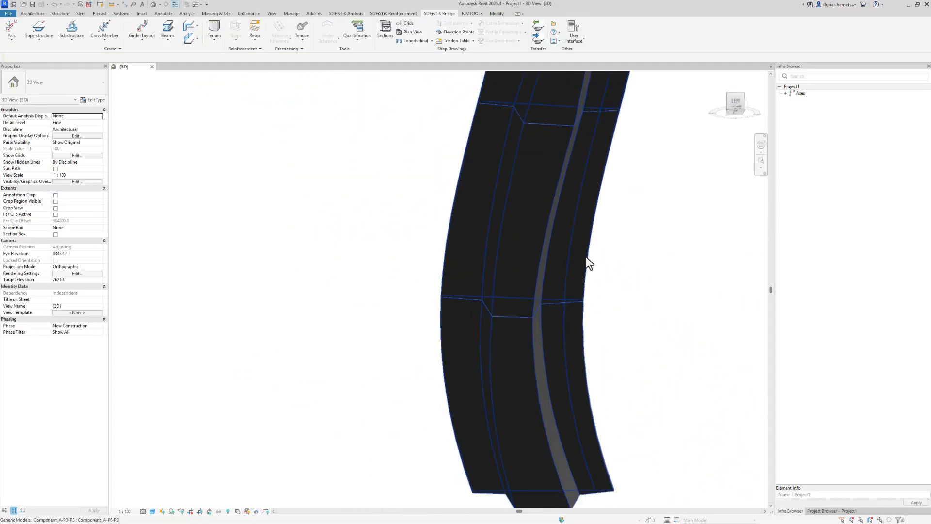
click(550, 396)
shift+middle_drag(625, 349, 616, 393)
scroll(505, 182, up, 3)
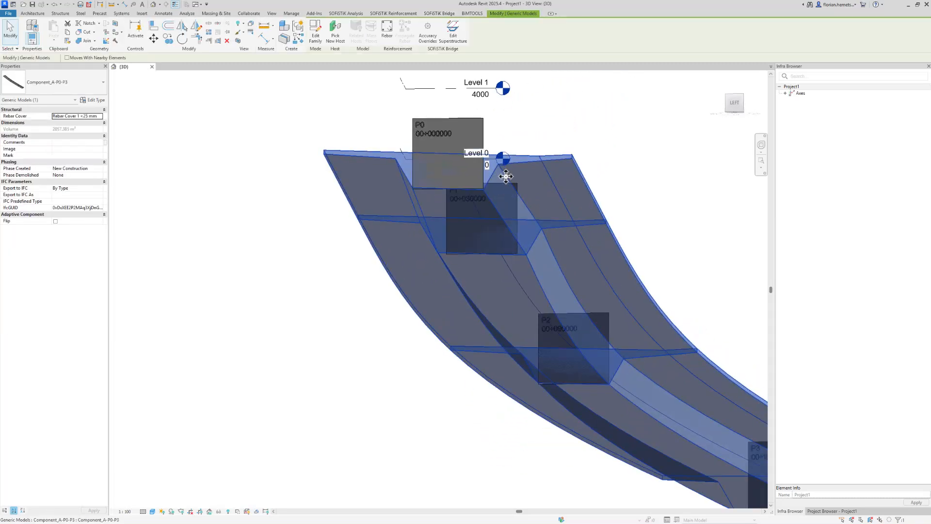
scroll(619, 369, down, 4)
shift+middle_drag(620, 369, 599, 386)
click(429, 250)
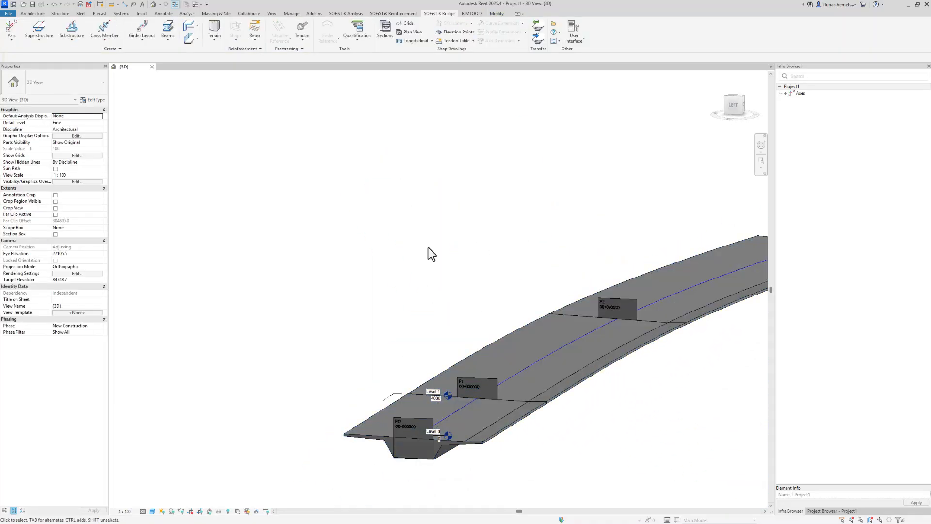
Reopen the axis for editing and add a variable named Slope with the unit type Slope.
click(485, 383)
click(356, 28)
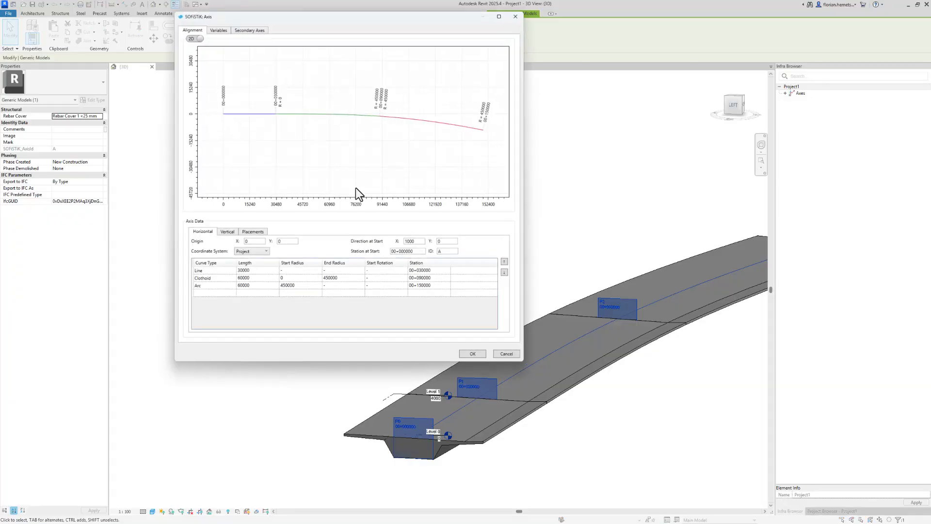
click(218, 28)
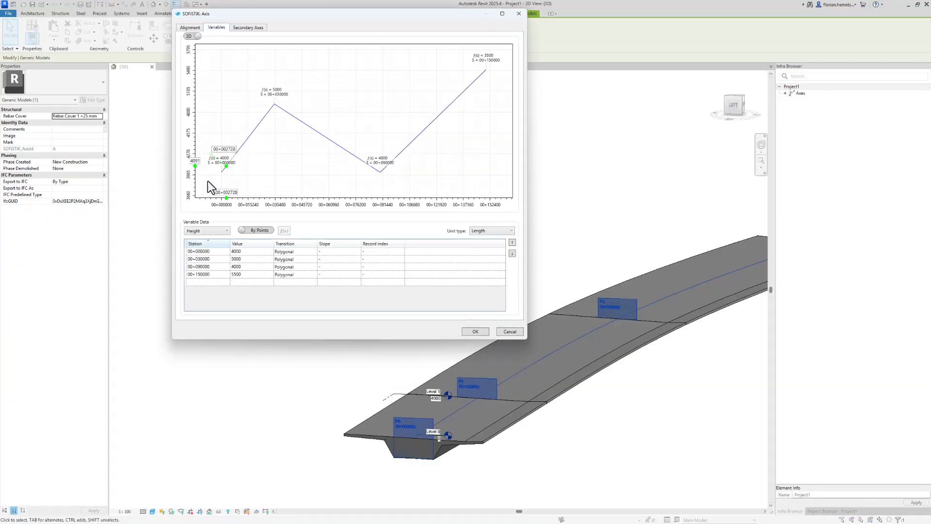
click(214, 231)
text(Sl)
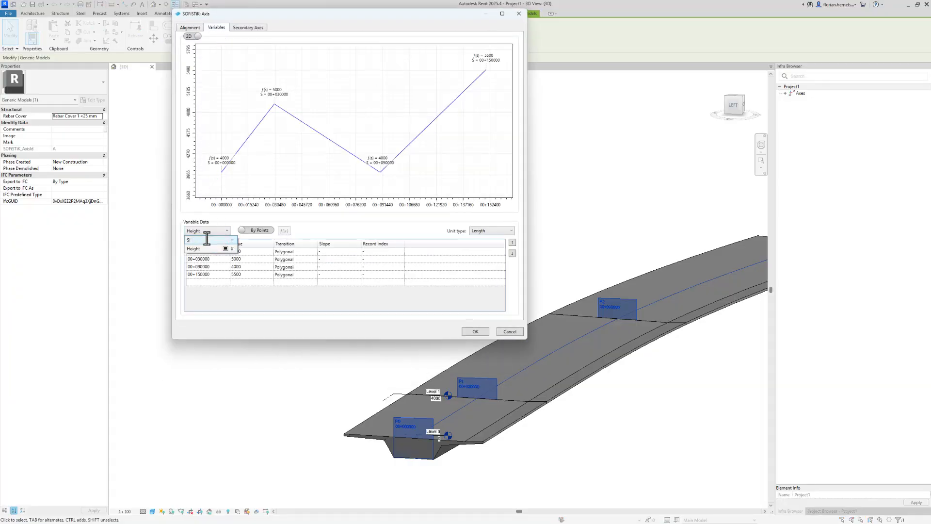
text(ope)
click(232, 240)
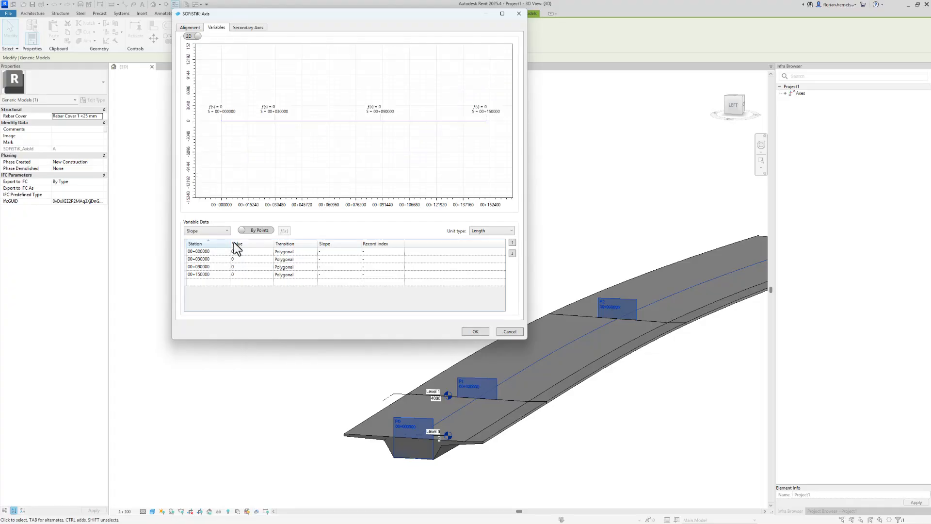
click(494, 231)
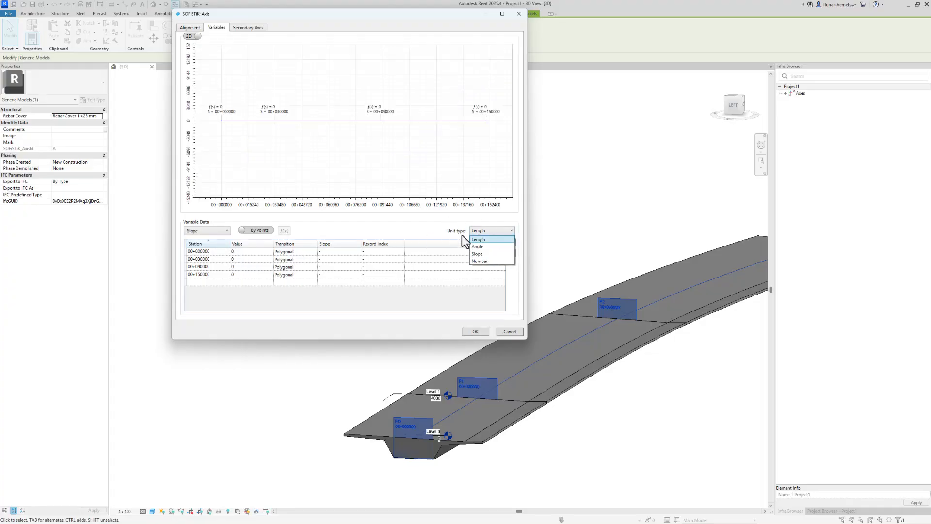
click(486, 254)
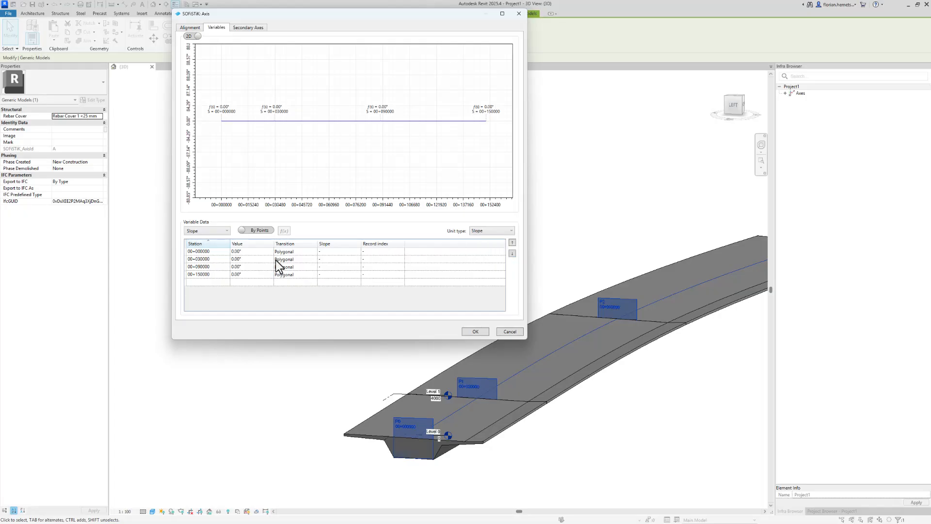
Enter the Slope variable's station values, with 2° at 00+000000 and 4° at 00+030000 and 00+150000, and apply the axis changes.
click(266, 251)
text(2)
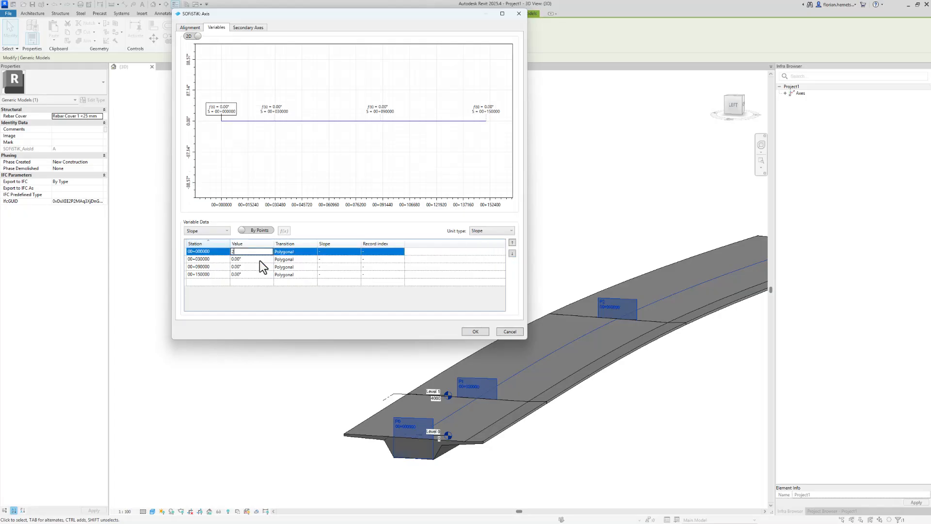
click(256, 258)
text(4)
click(250, 266)
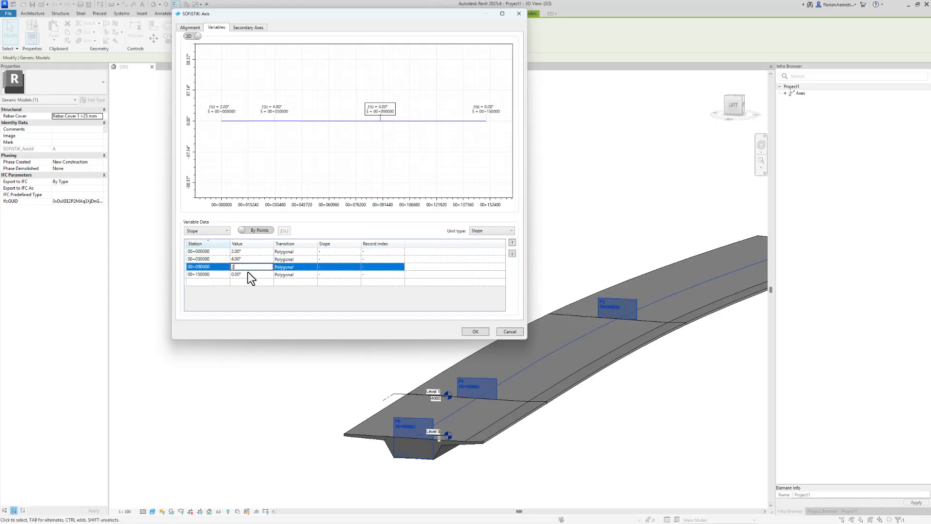
click(248, 273)
text(4)
click(287, 282)
click(467, 330)
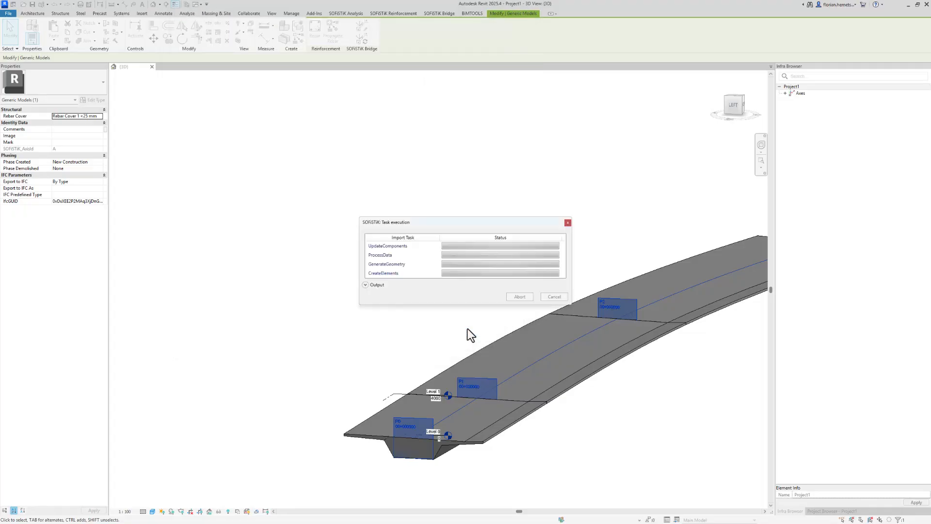
Edit the superstructure so its Slope parameter varies with the Slope axis variable, and regenerate it.
click(472, 354)
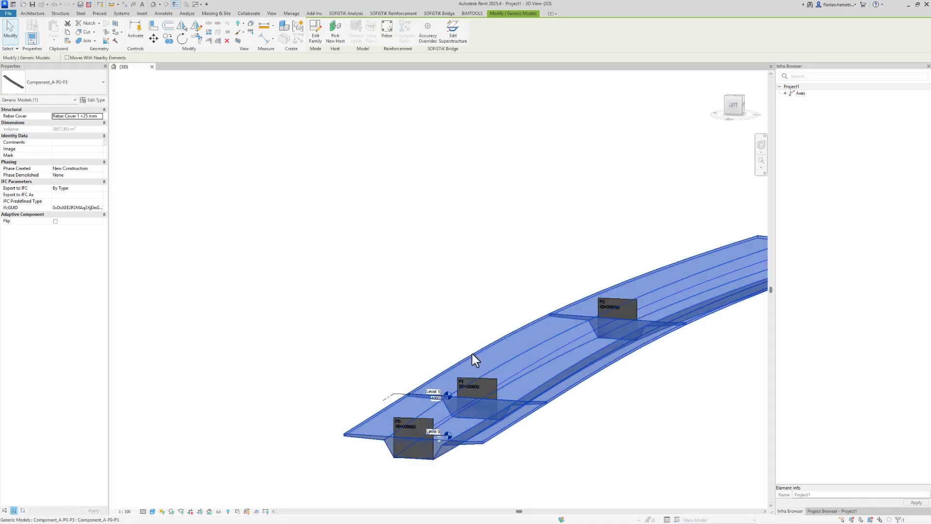
click(458, 29)
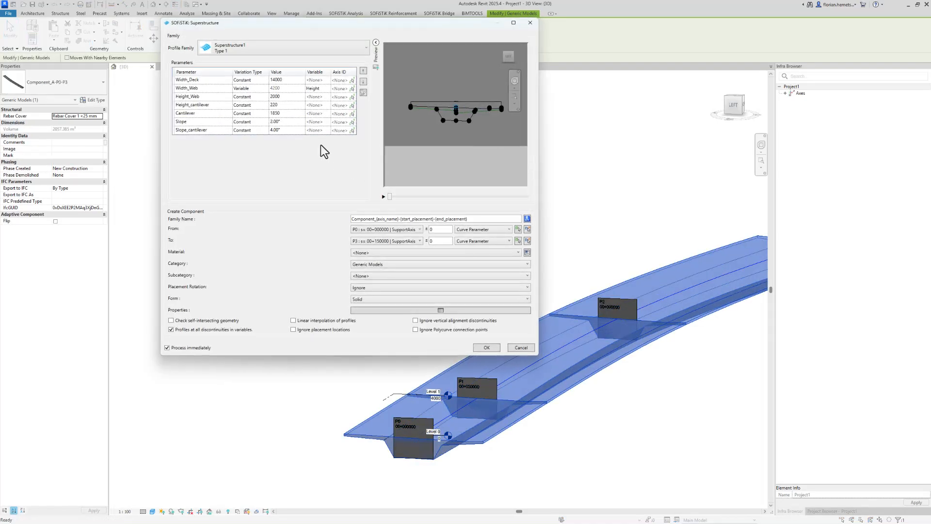
click(251, 123)
click(251, 124)
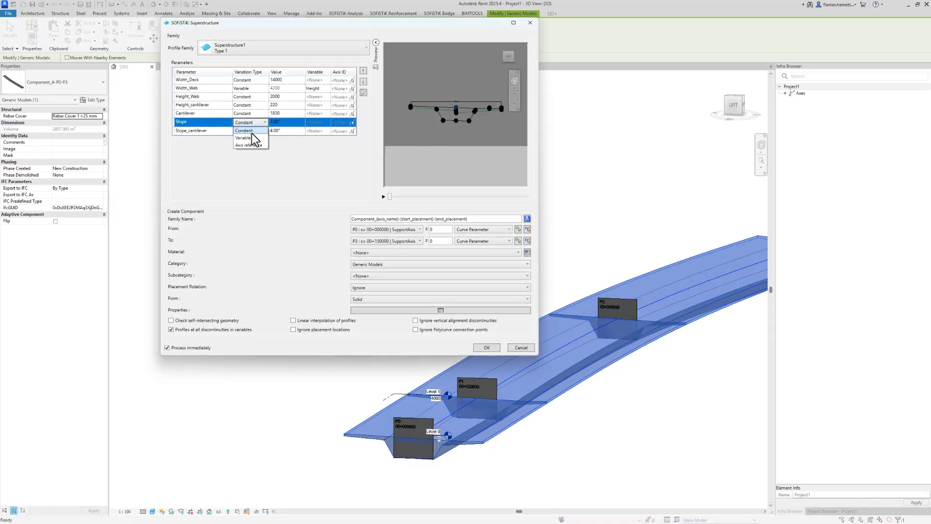
click(249, 137)
click(325, 123)
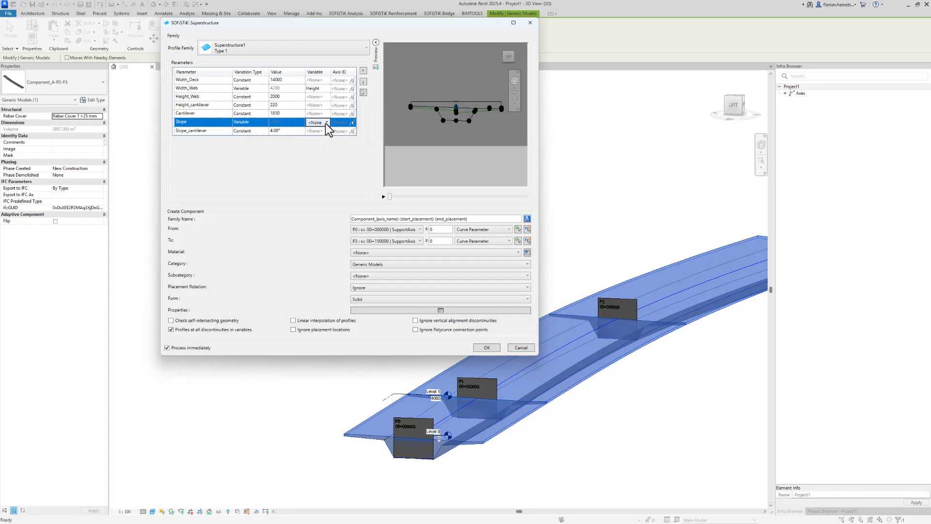
click(315, 145)
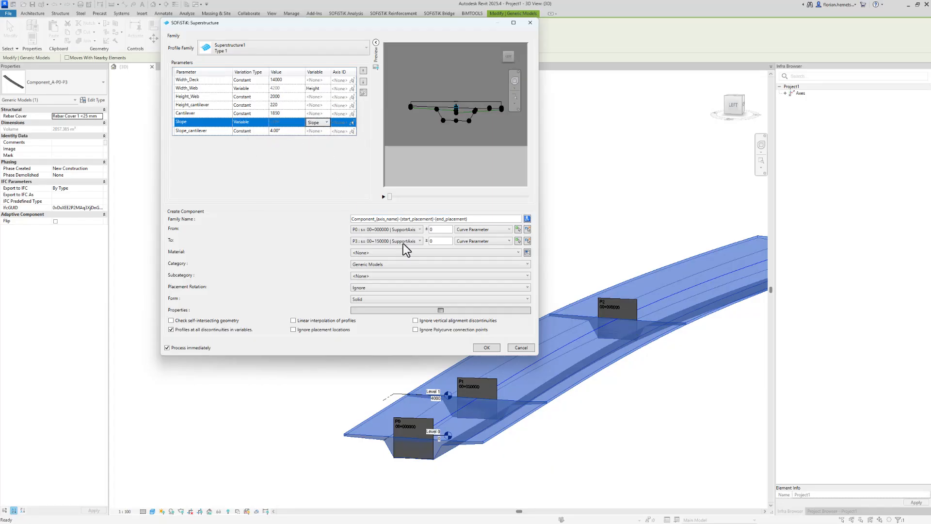
click(486, 347)
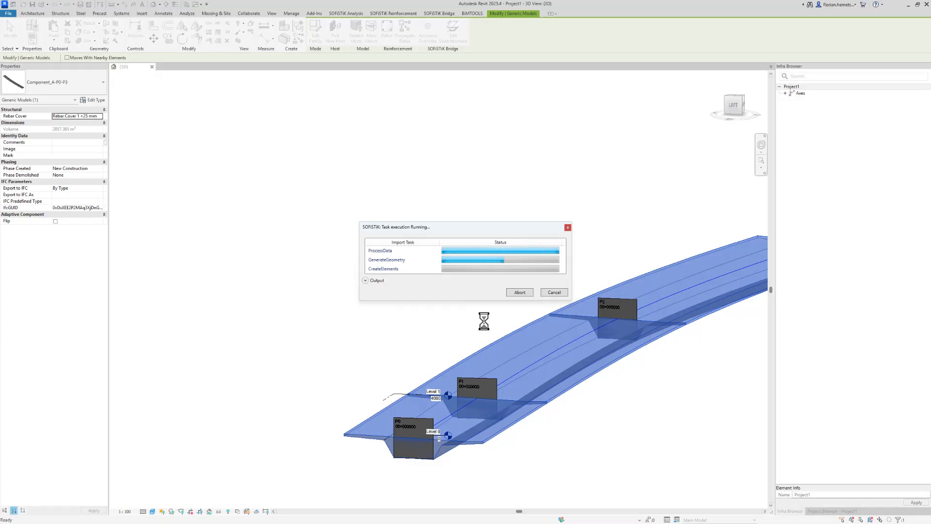
Examine the regenerated superstructure, inspect the profiles in its component family, and close that family without saving.
middle_drag(669, 441, 623, 387)
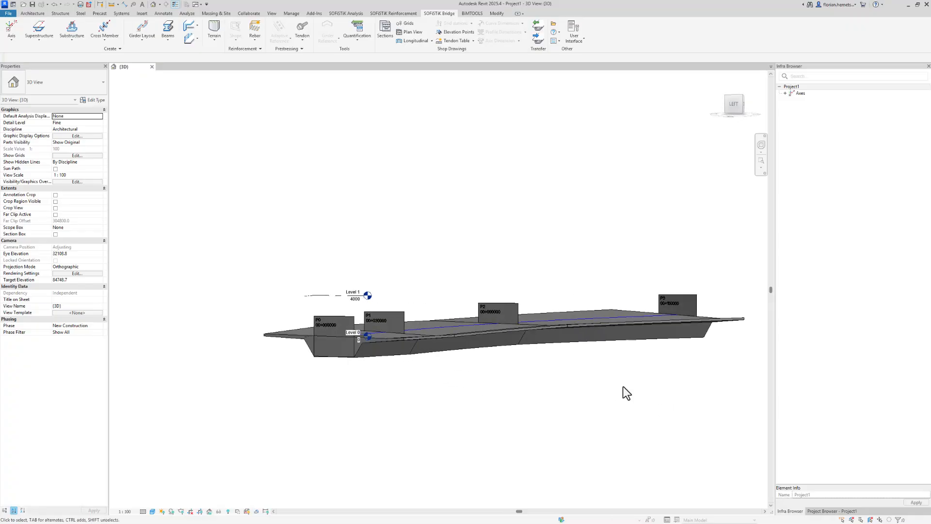
scroll(517, 341, up, 2)
shift+middle_drag(517, 340, 478, 390)
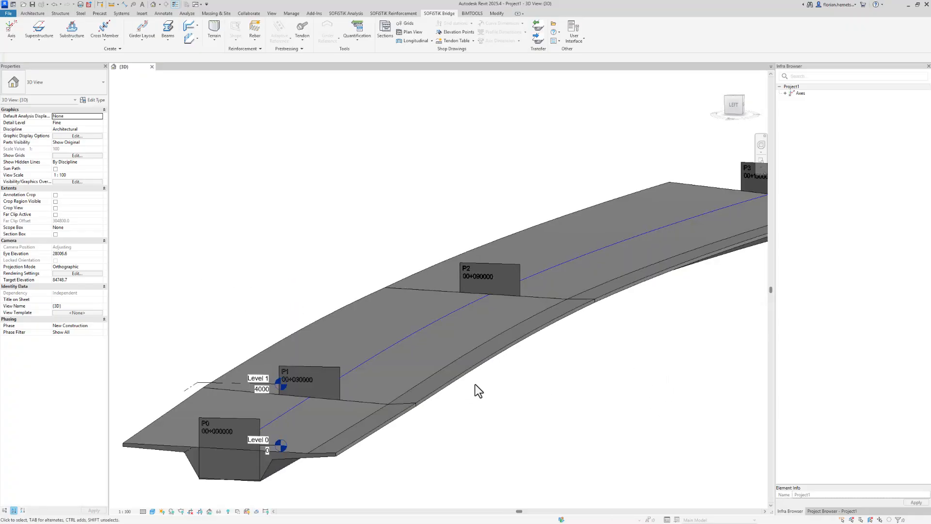
double_click(462, 387)
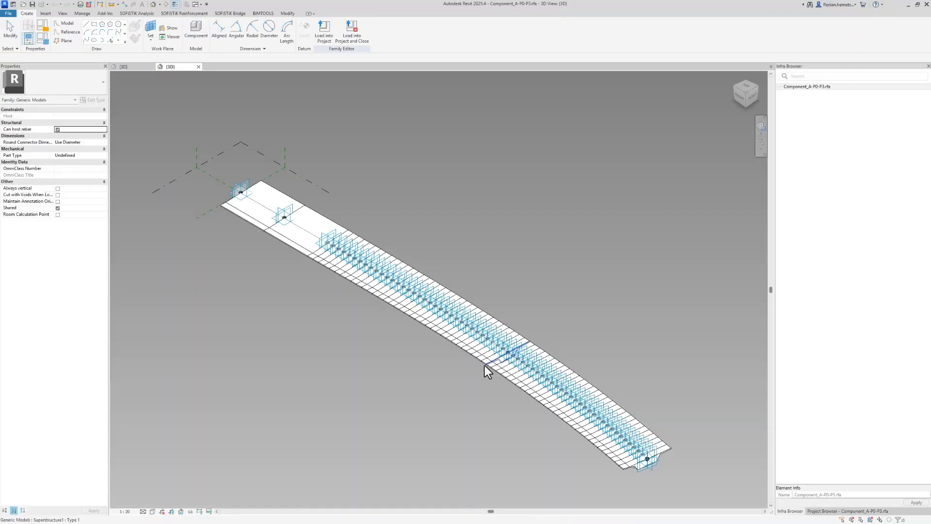
shift+middle_drag(386, 395, 650, 291)
scroll(455, 324, up, 2)
shift+middle_drag(456, 324, 444, 355)
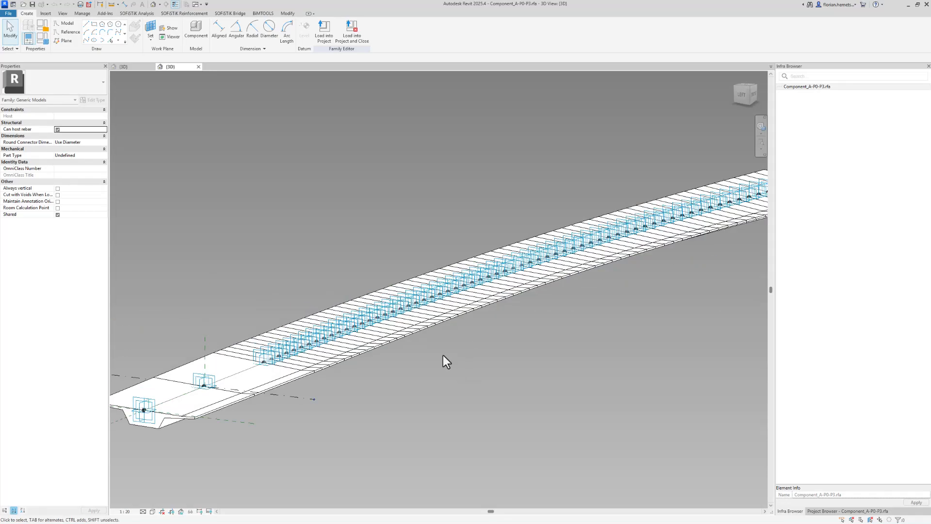
click(198, 66)
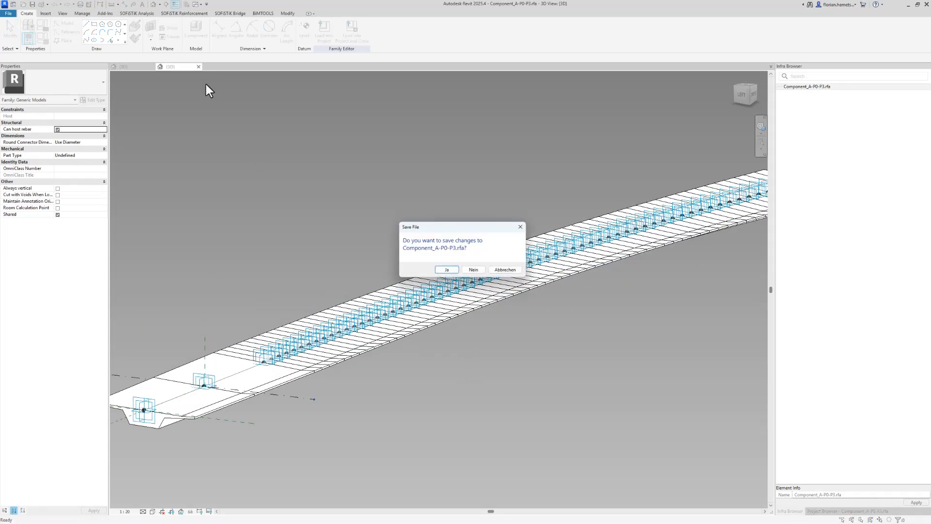
click(470, 269)
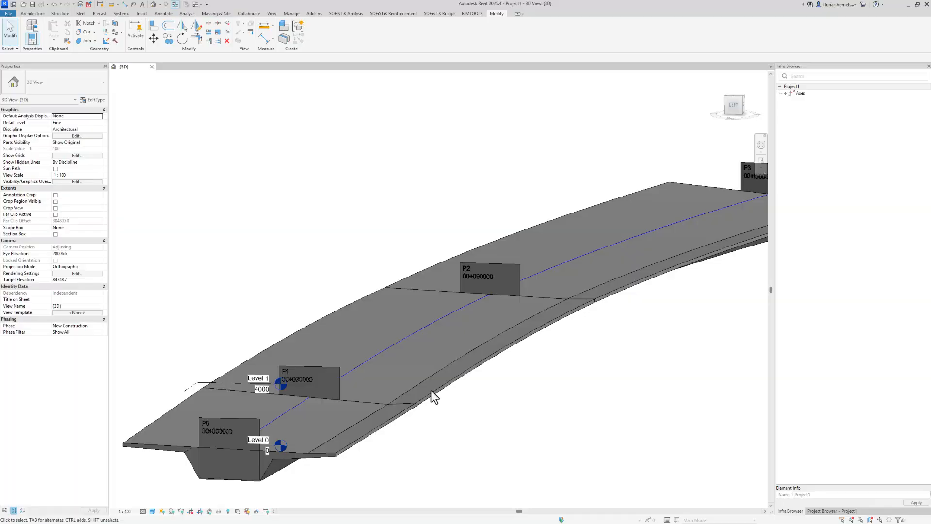
click(430, 391)
mouse_move(497, 455)
shift+middle_down()
mouse_move(558, 447)
mouse_move(494, 458)
shift+middle_up()
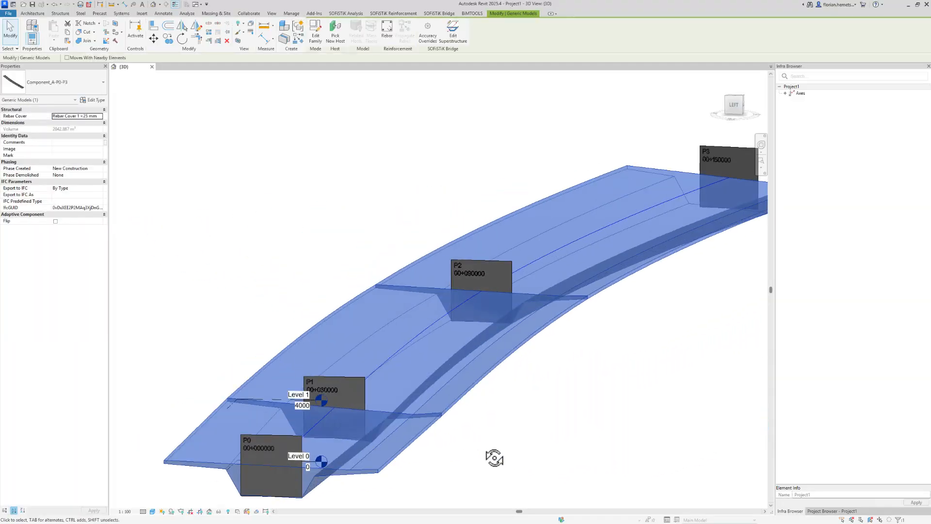